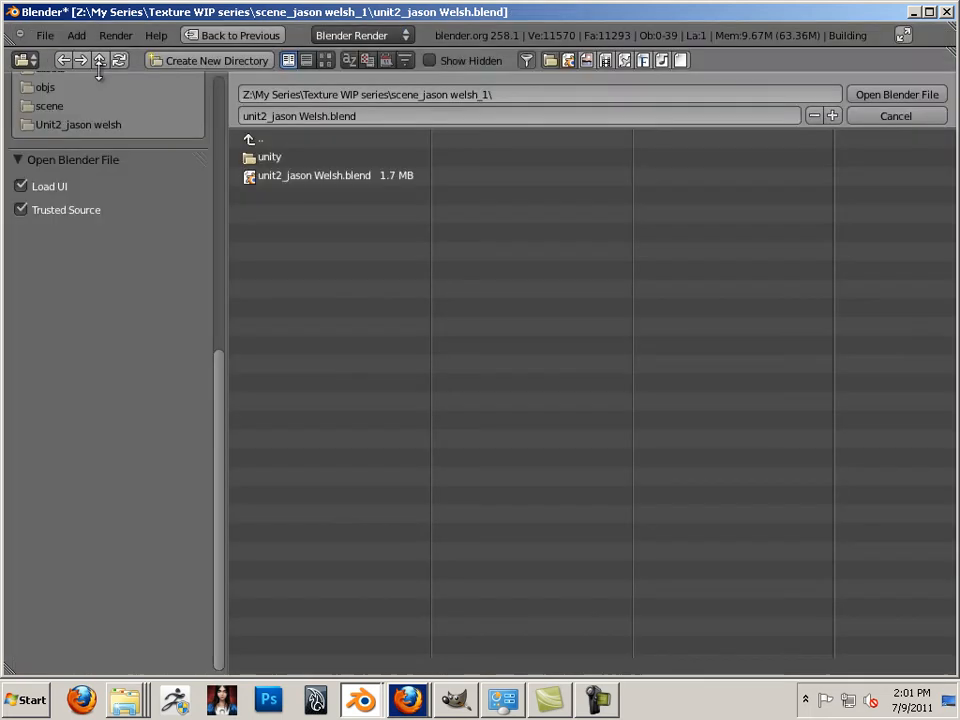
left_click(251, 141)
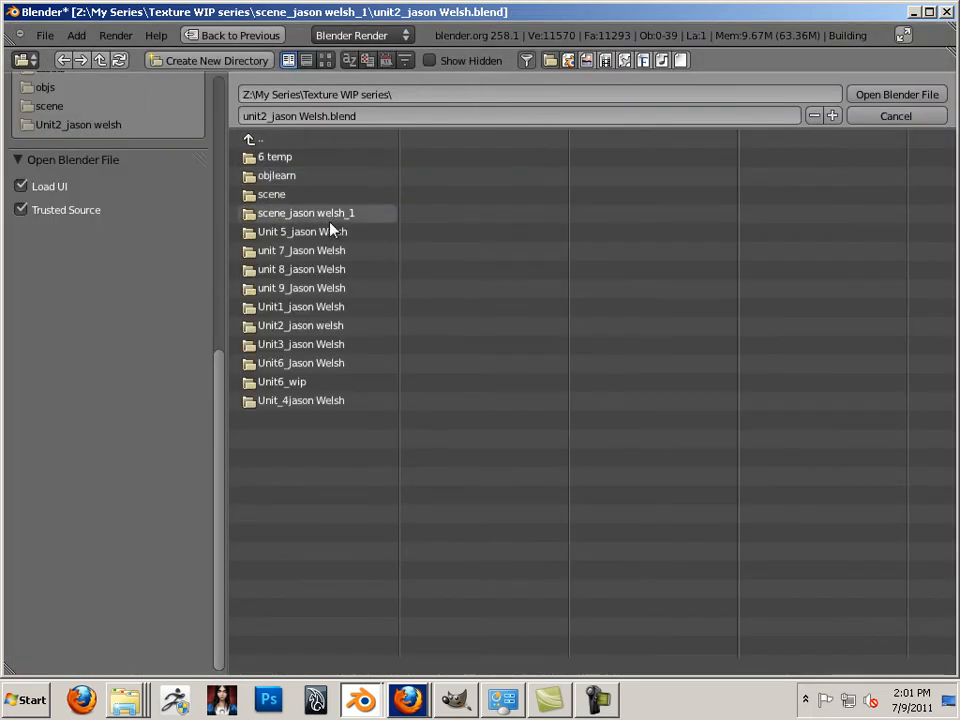
left_click(300, 344)
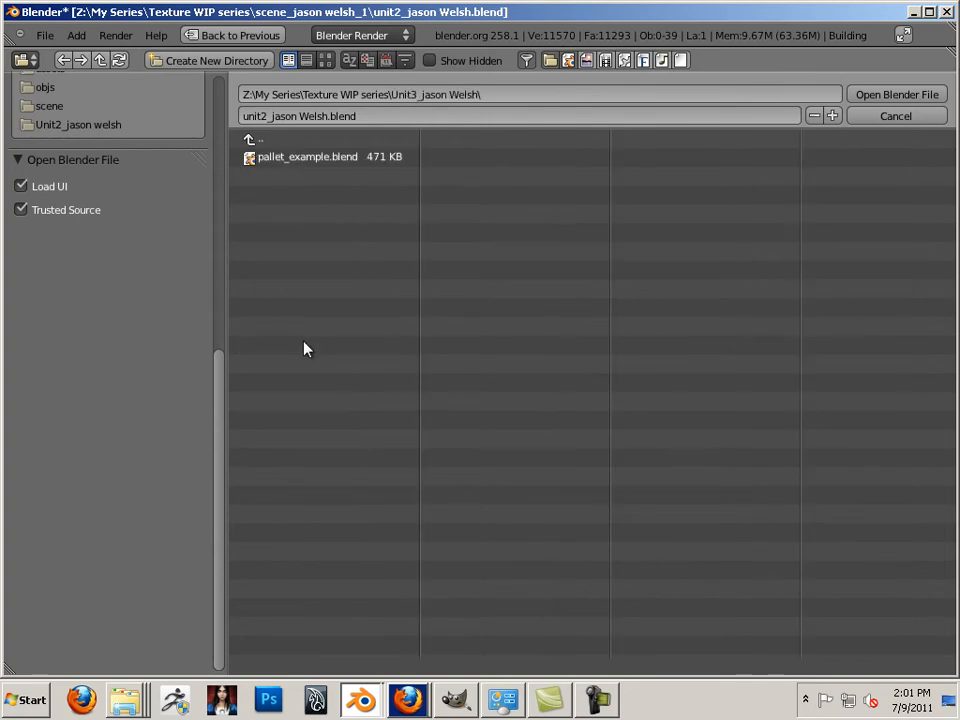
double_click(324, 160)
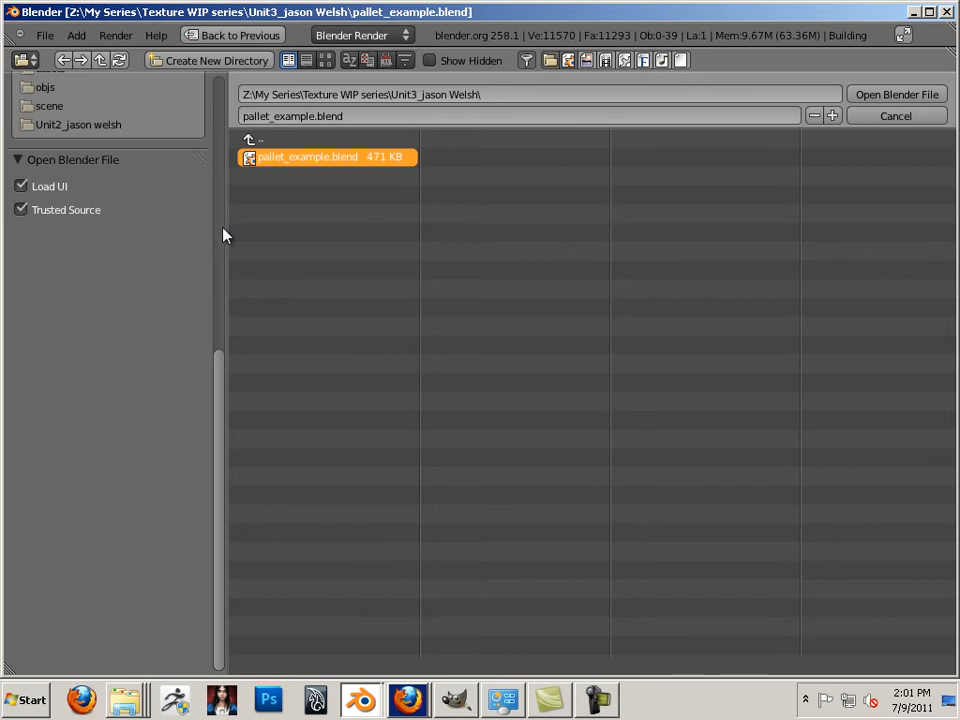
double_click(267, 159)
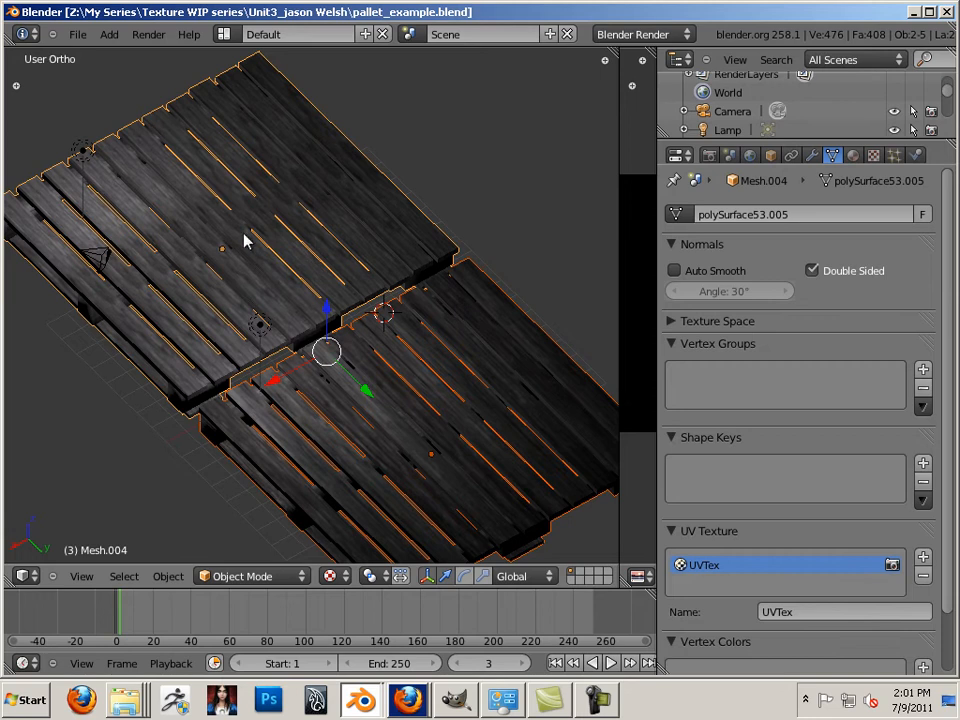
Select the upper pallet and switch the keymap preset to Maya in User Preferences
right_click(317, 332)
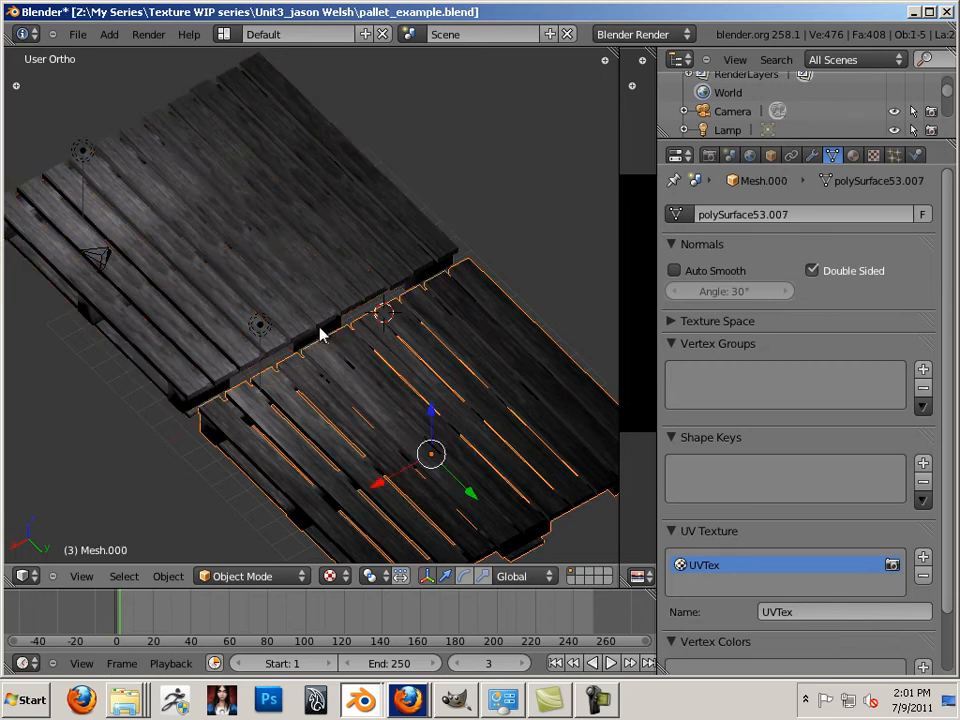
right_click(290, 327)
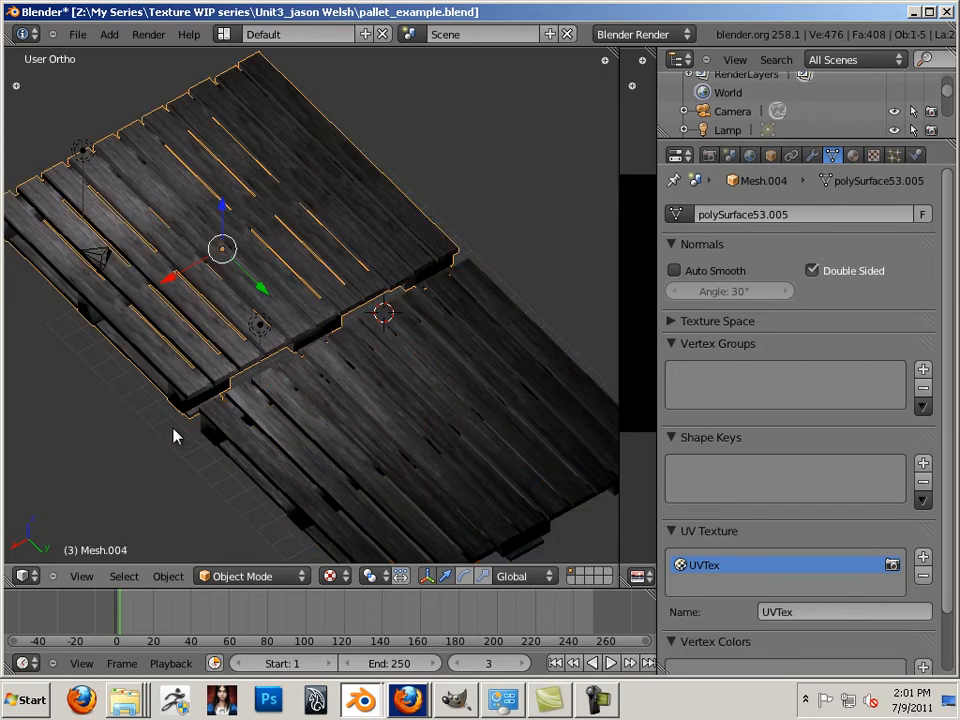
left_click(82, 38)
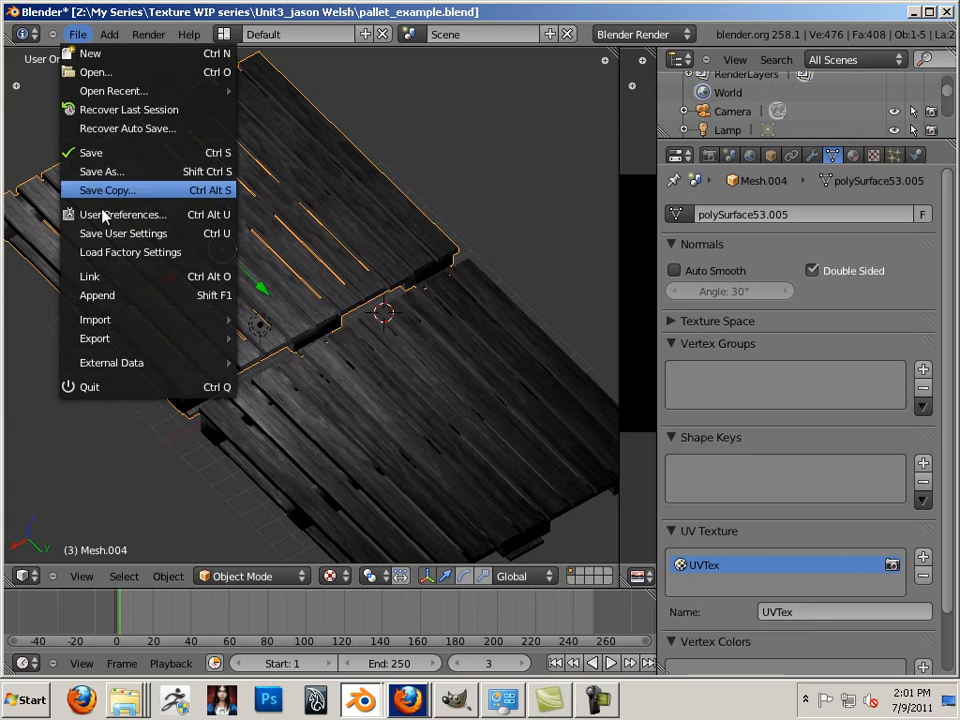
left_click(150, 214)
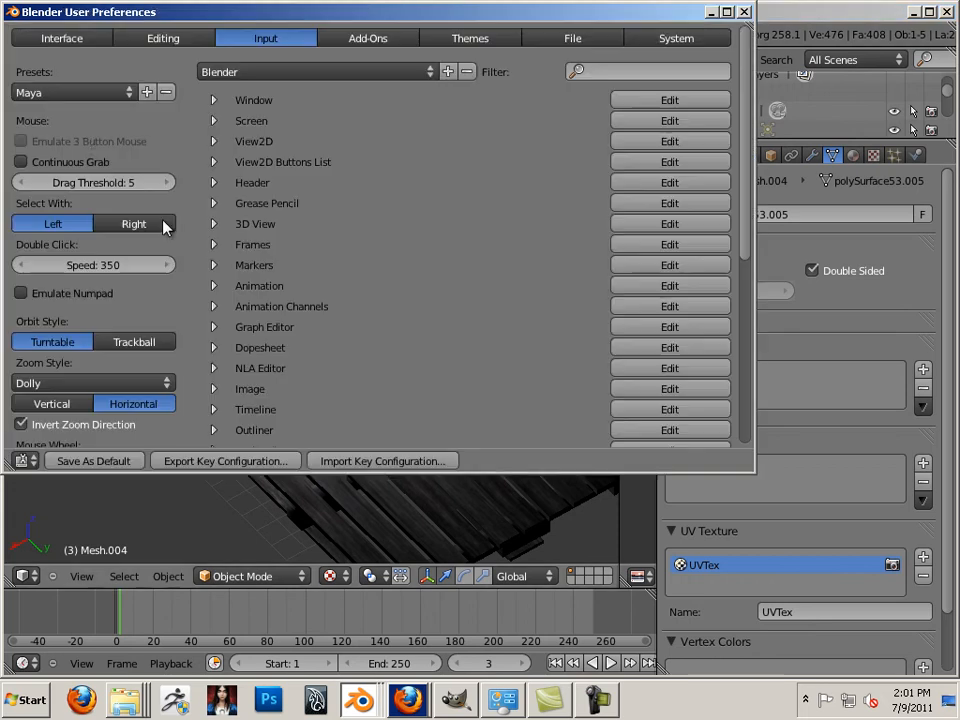
left_click(81, 91)
left_click(45, 129)
left_click(275, 78)
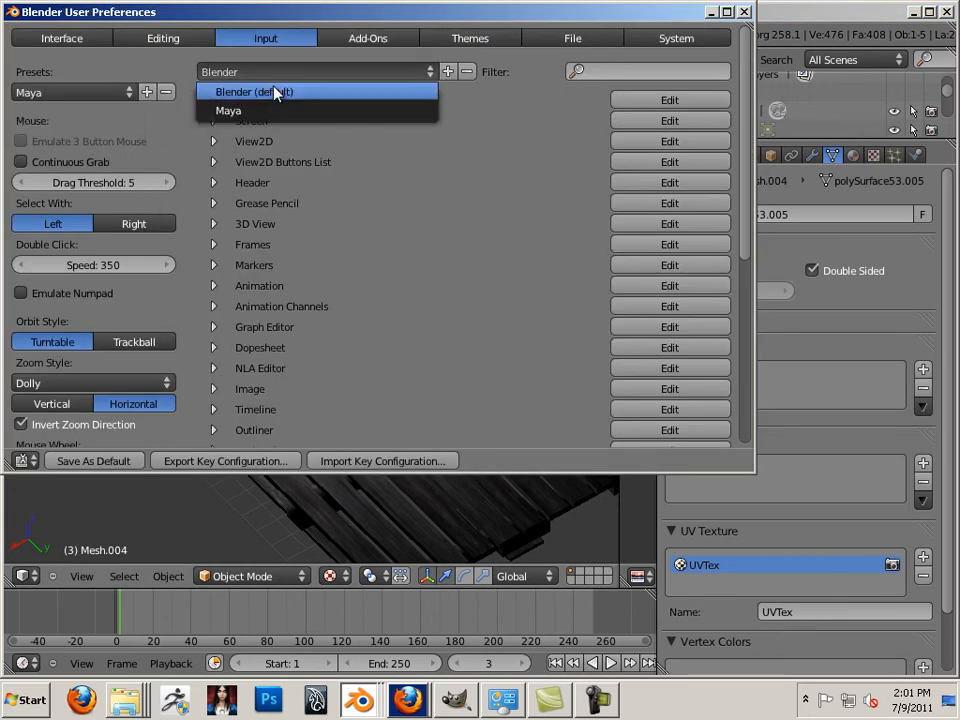
left_click(271, 111)
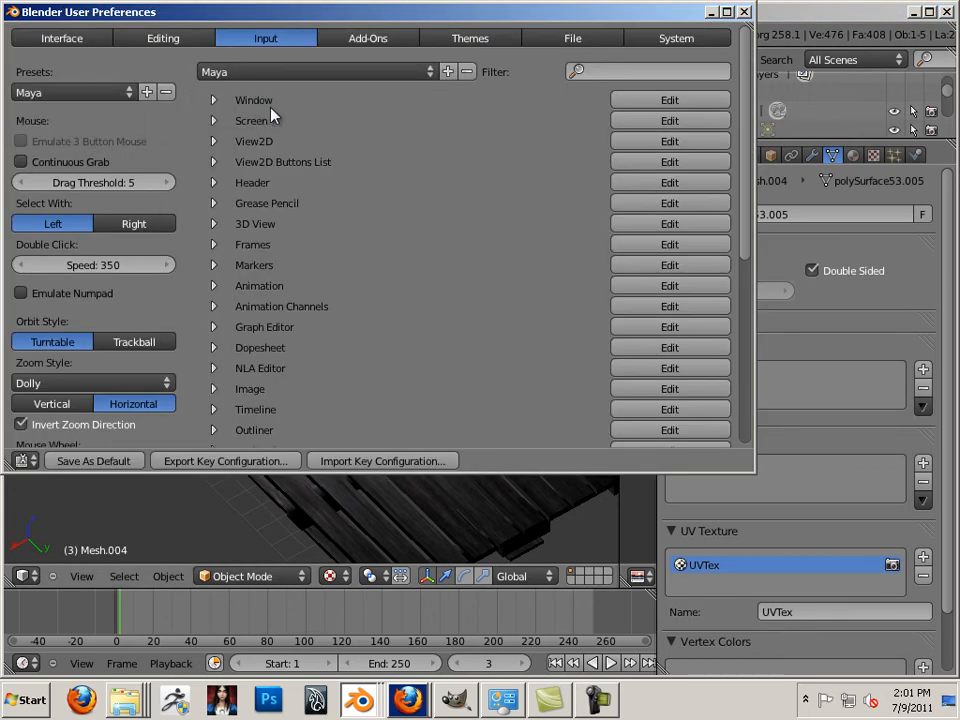
left_click(744, 12)
Delete the selected upper pallet
left_click_drag(514, 221, 411, 339, "alt")
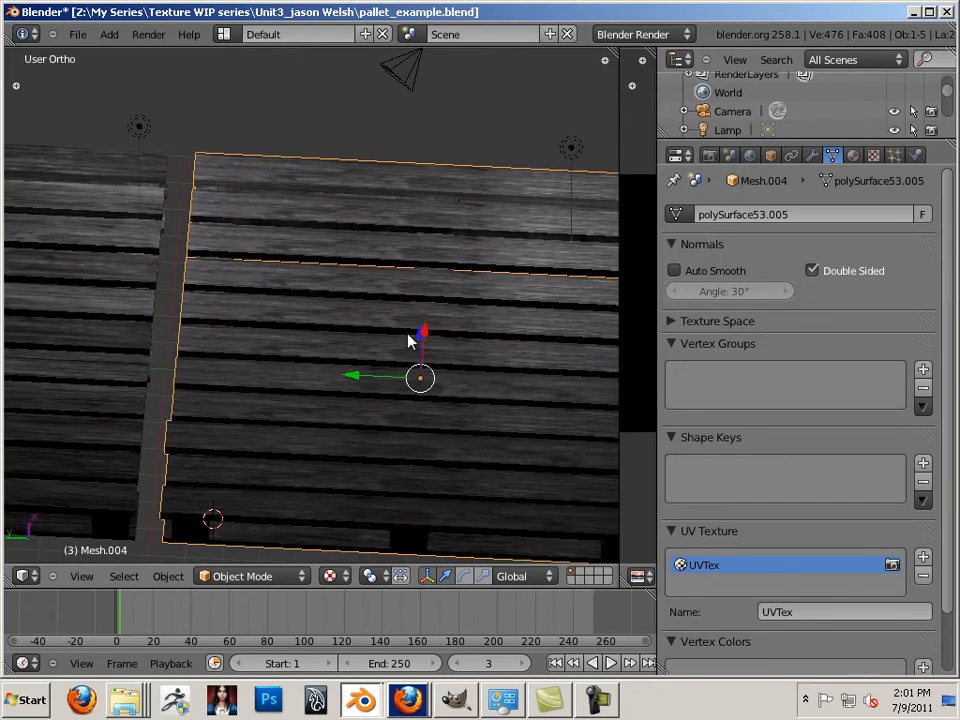
key("Delete")
left_click(407, 336)
Select the remaining pallet and move it slightly along the Y axis
scroll(306, 334, "down", 4)
left_click(203, 323)
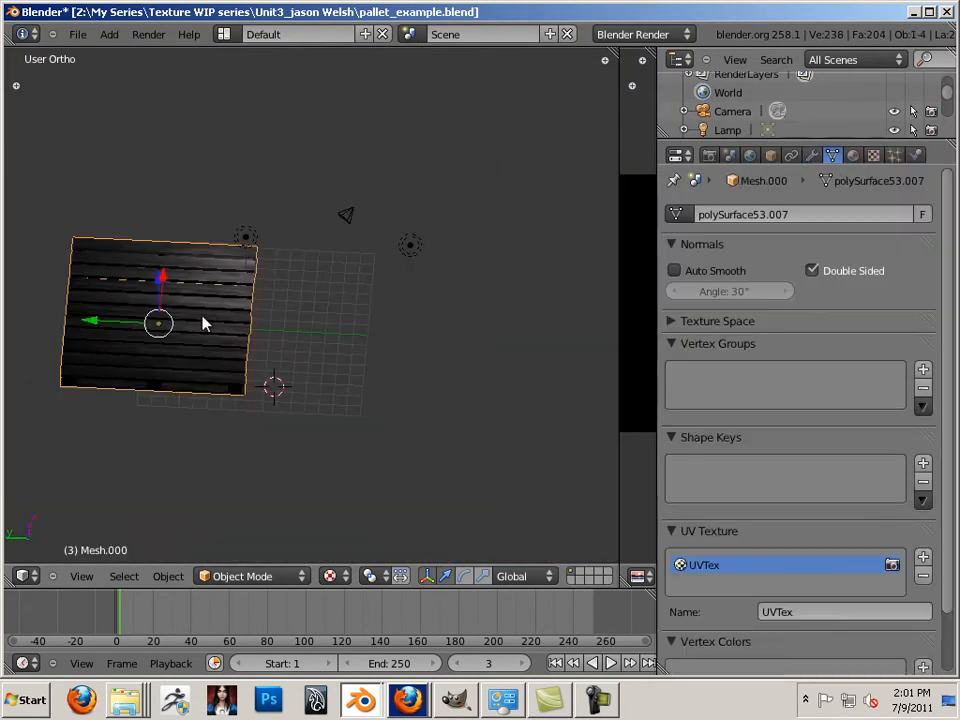
left_click_drag(111, 324, 205, 339)
middle_click_drag(163, 349, 432, 371)
scroll(340, 447, "up", 3)
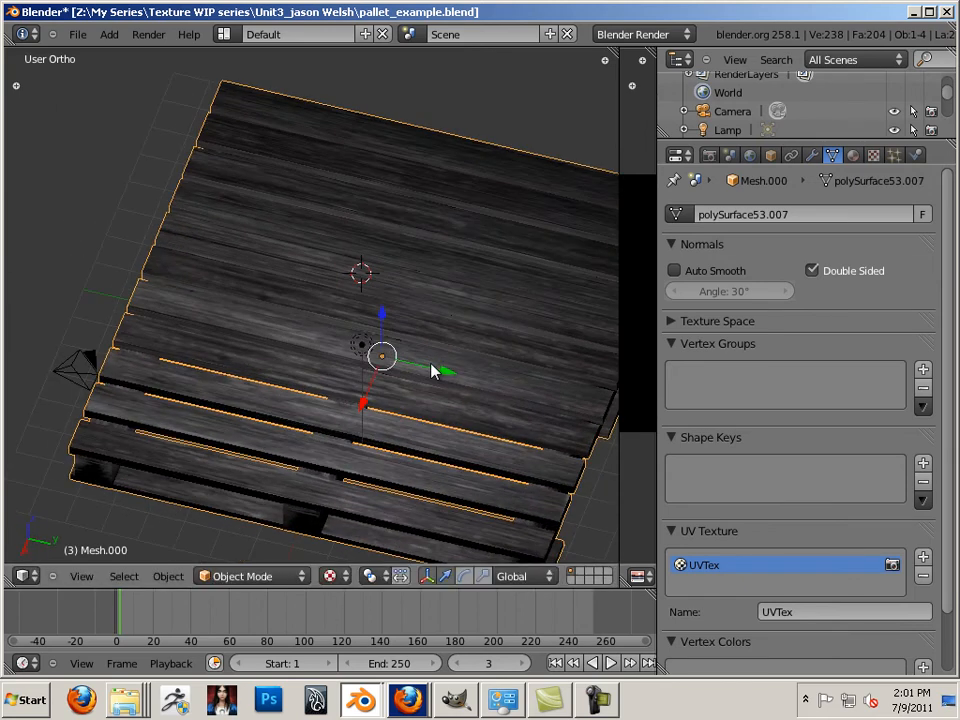
left_click_drag(432, 371, 421, 371)
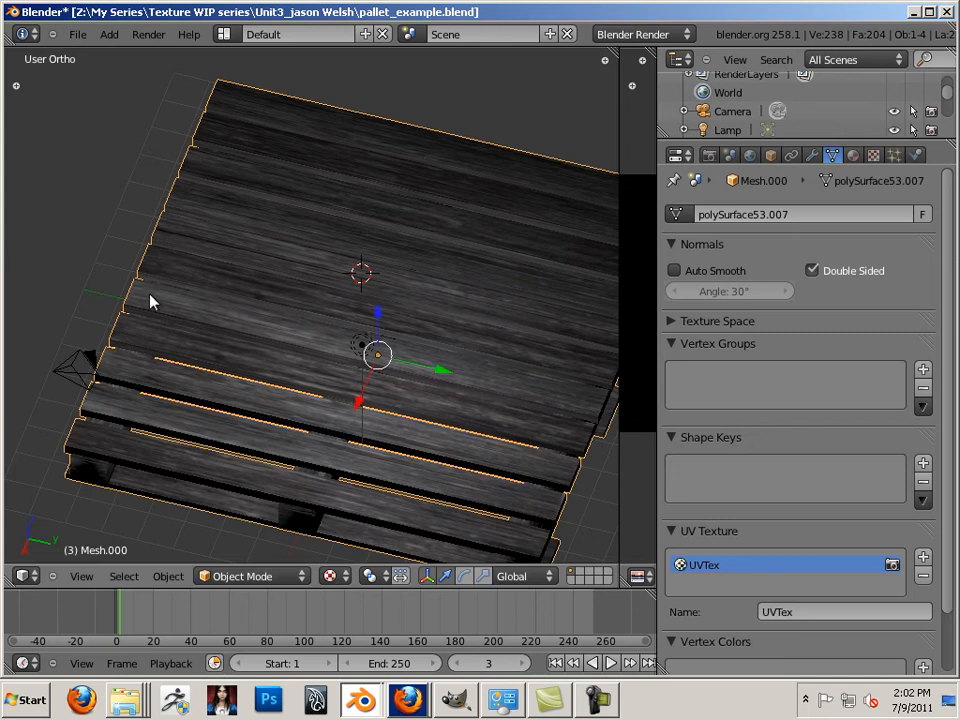
Widen the Image Editor showing the black image beside the pallet
middle_click_drag(100, 279, 60, 195)
scroll(251, 270, "up", 4)
middle_click_drag(251, 270, 350, 364)
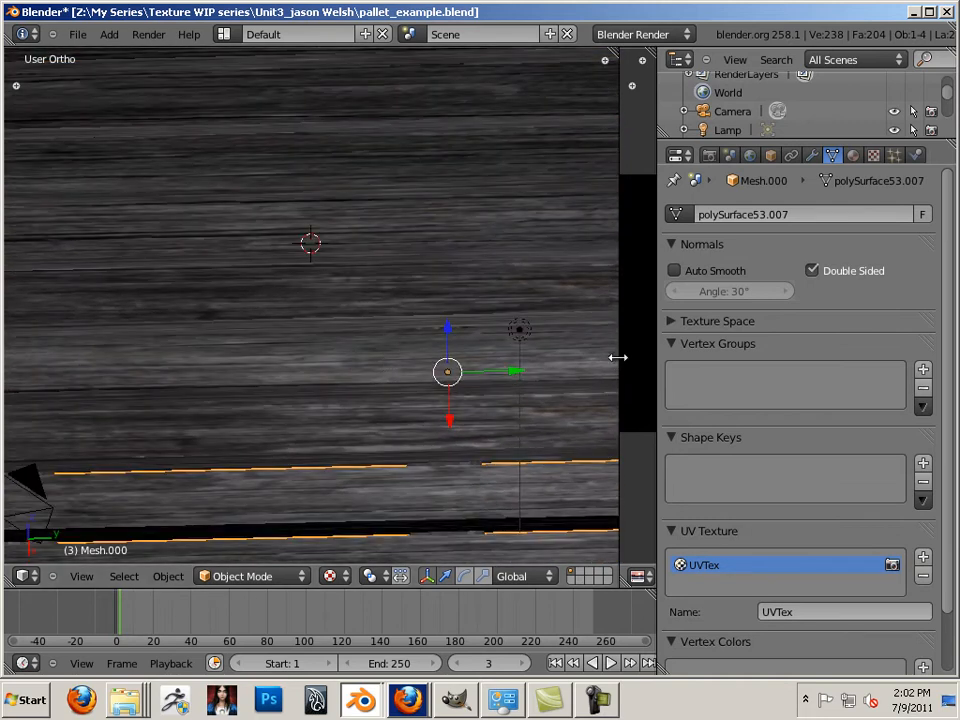
left_click_drag(618, 357, 411, 371)
Enter Edit Mode and select all of the pallet's geometry to show its UV layout
key("Tab")
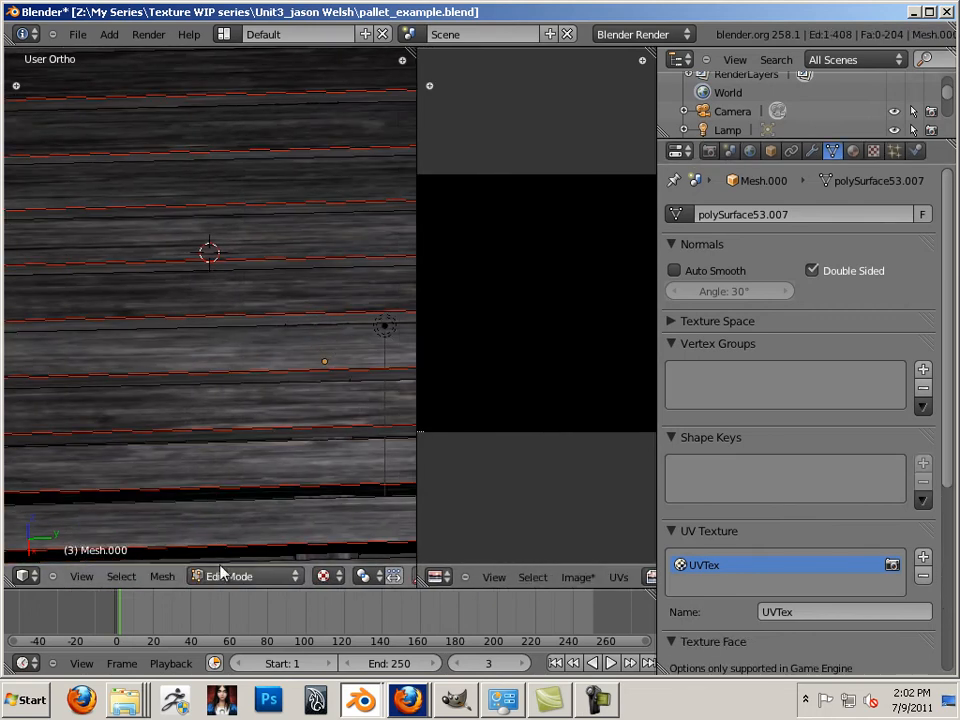
key("a")
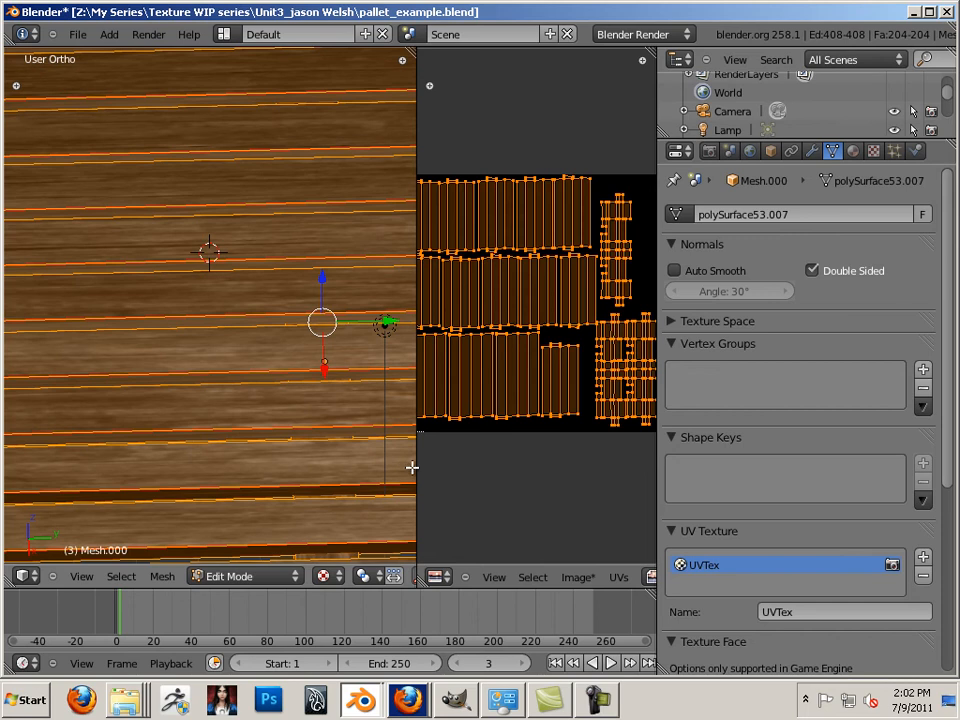
left_click_drag(418, 467, 293, 452)
Create a new 2048×2048 image named pallet_occ
left_click(452, 577)
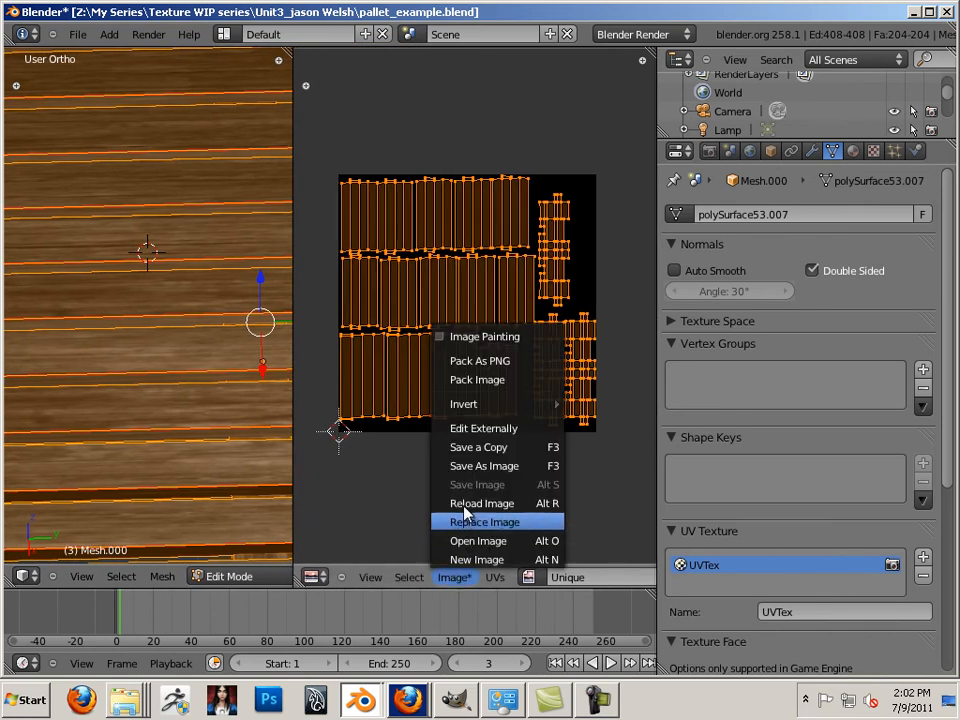
left_click(476, 559)
left_click(536, 487)
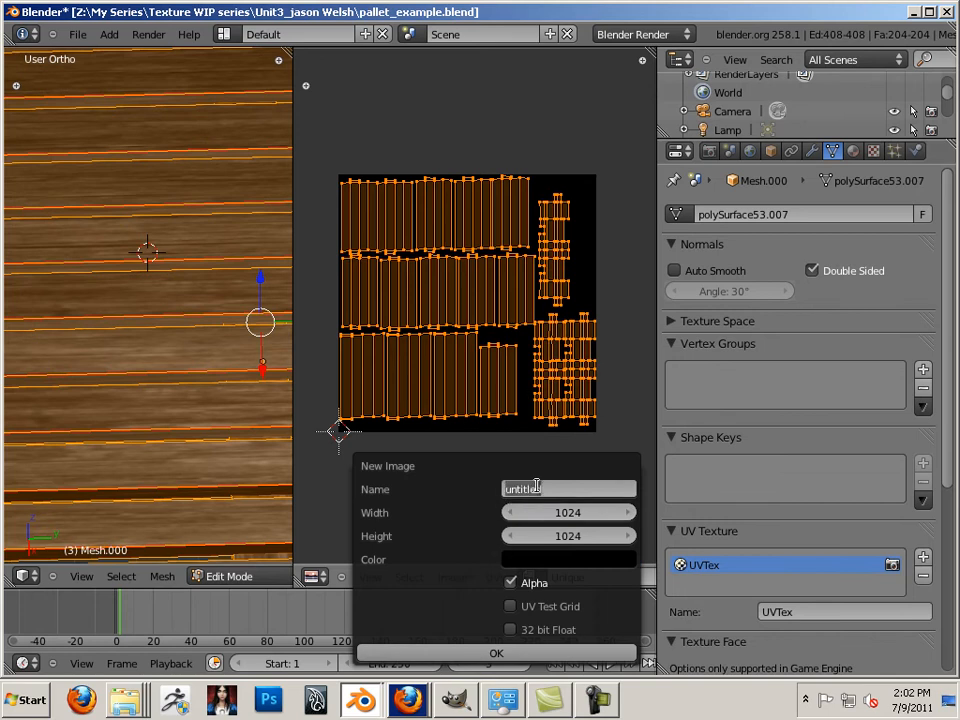
type("pallet_occ")
key("Return")
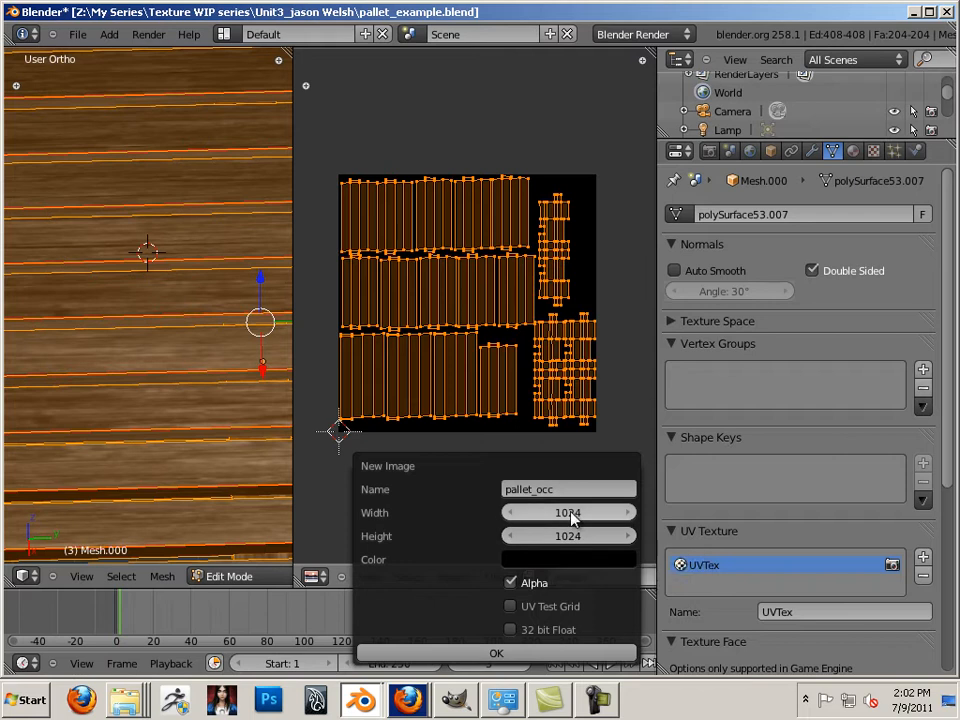
left_click(572, 514)
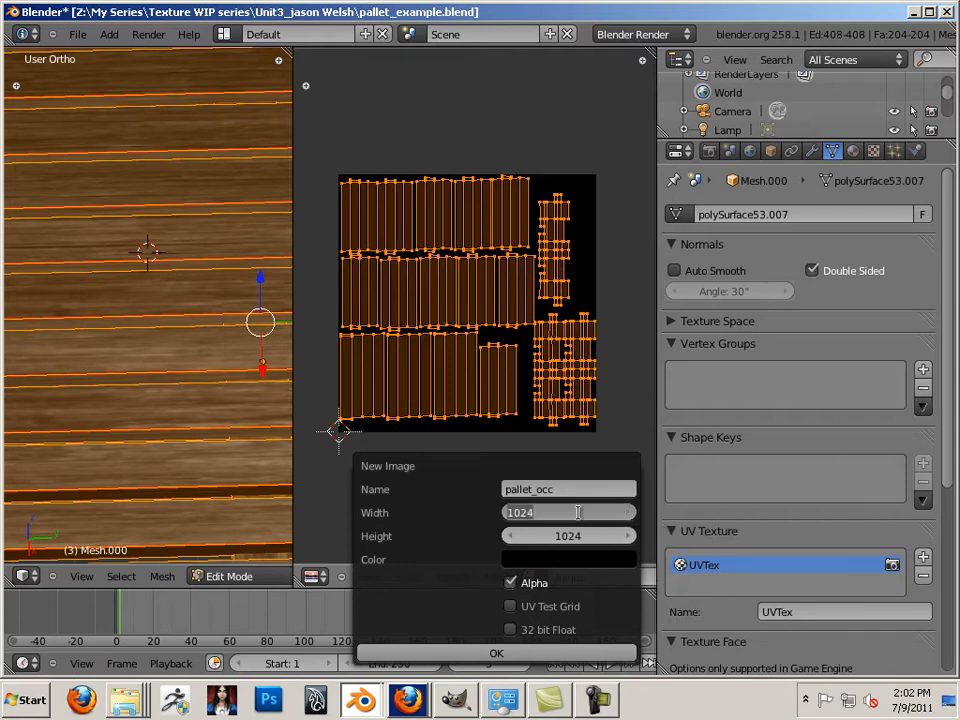
type("2048")
key("Tab")
type("20")
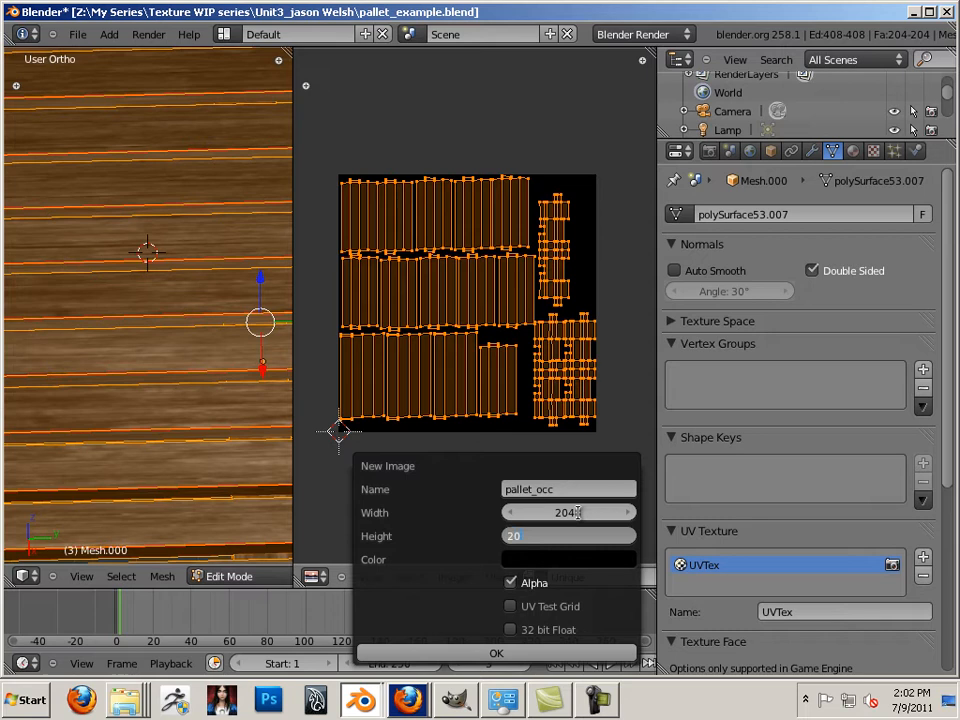
type("48")
key("Return")
left_click(569, 488)
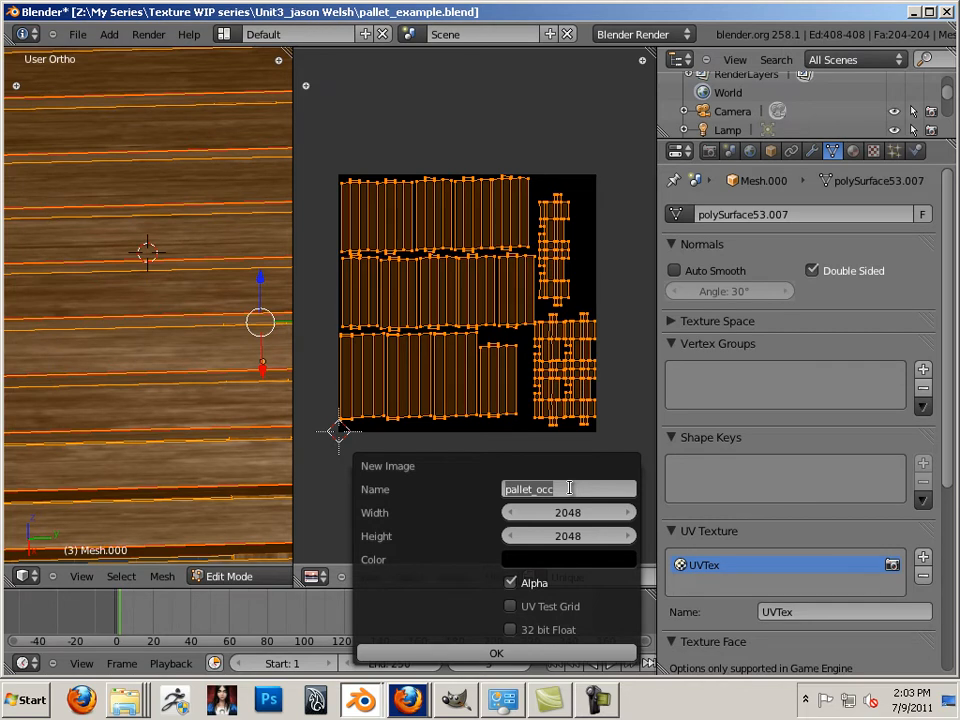
left_click(491, 471)
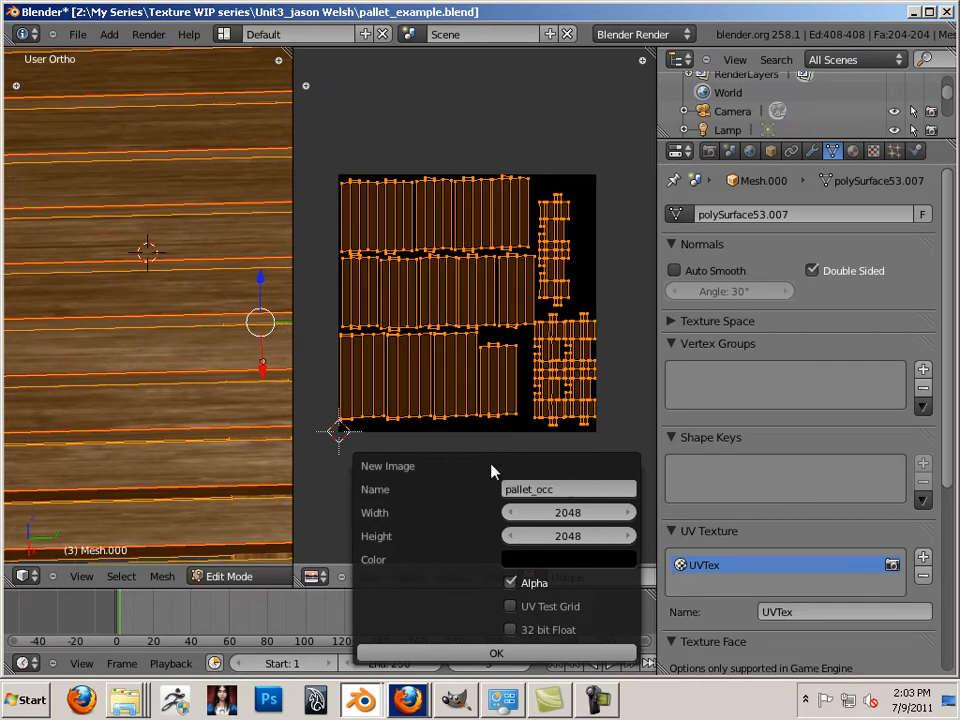
left_click(497, 652)
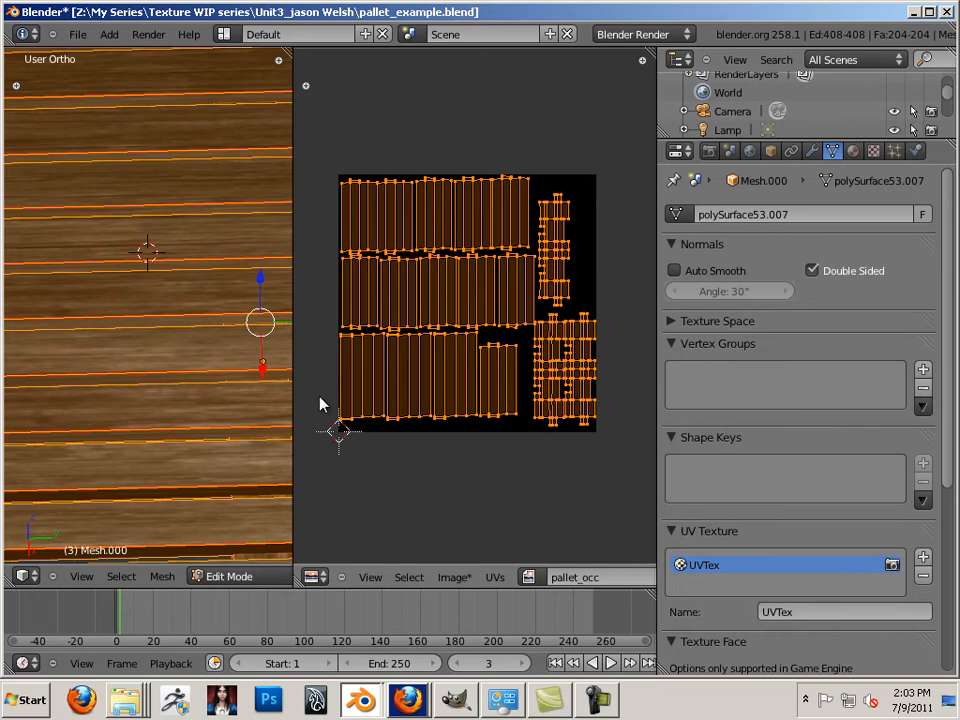
Bake ambient occlusion into pallet_occ with bake margin 0, then open the Image menu
left_click(709, 151)
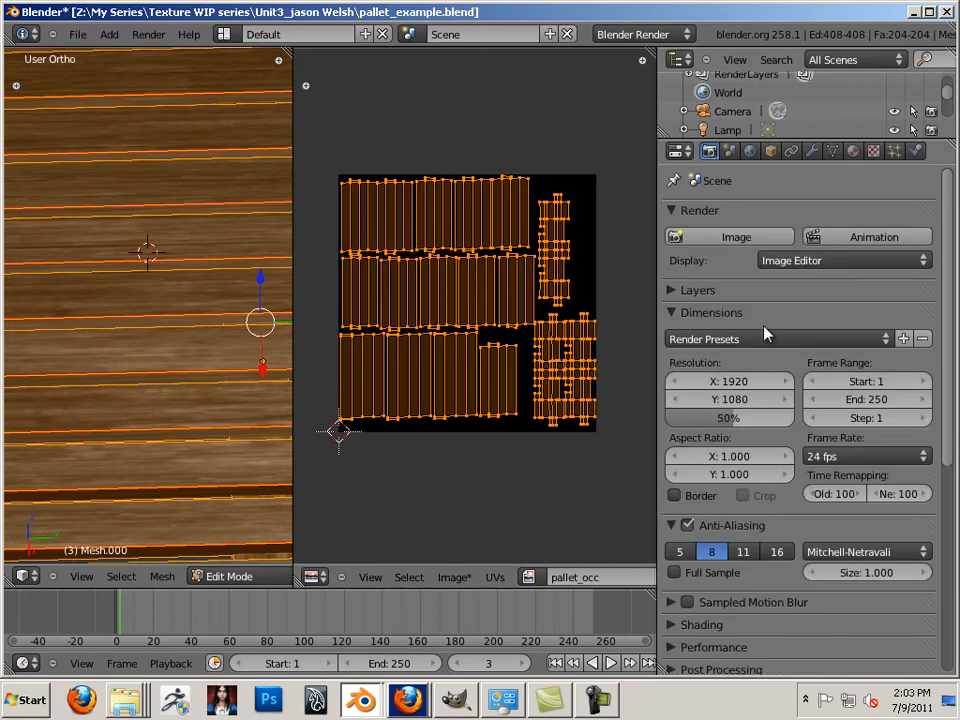
scroll(765, 340, "down", 8)
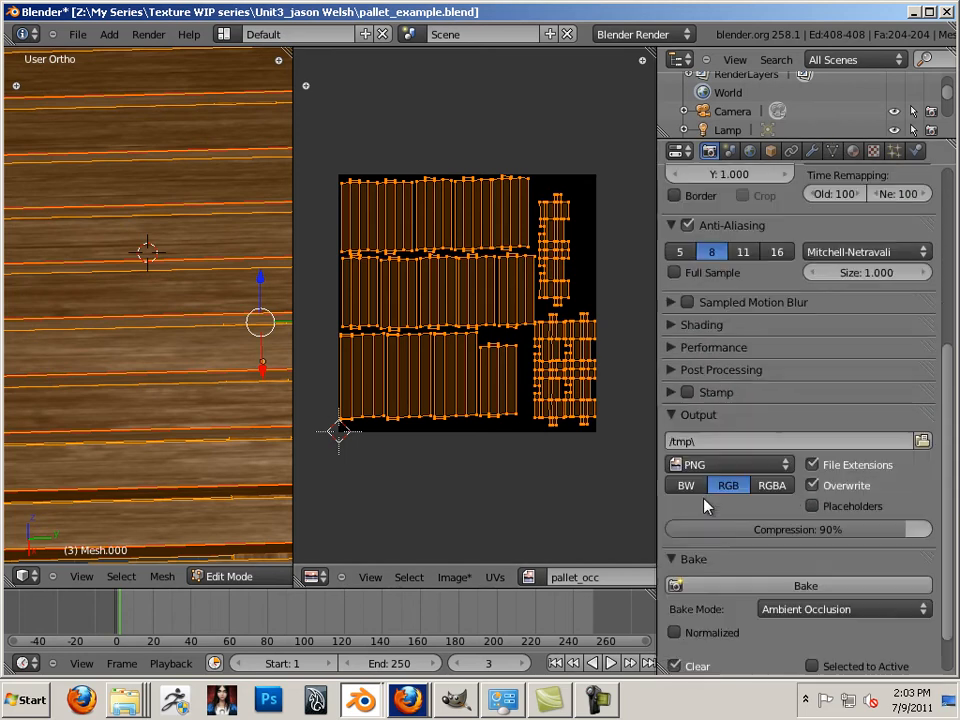
scroll(703, 510, "down", 1)
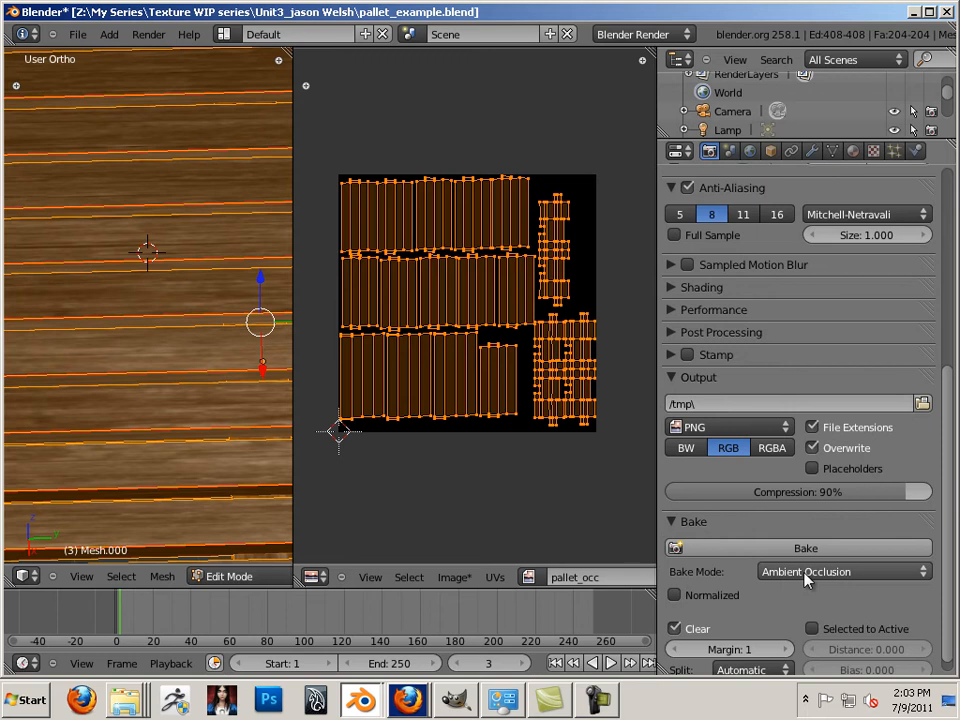
scroll(806, 575, "down", 1)
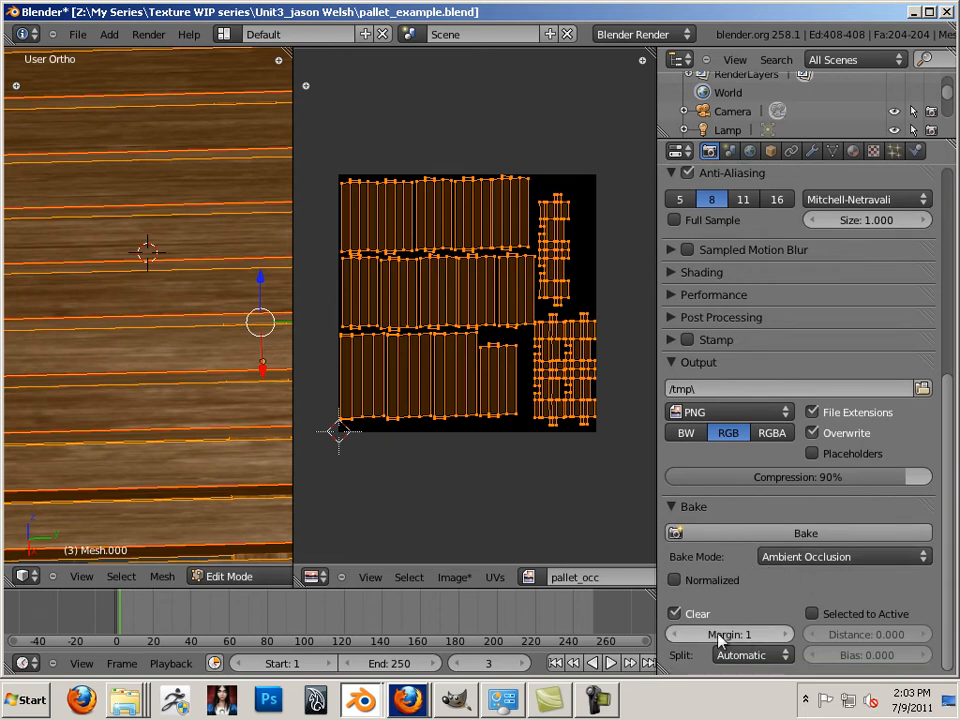
left_click(675, 634)
left_click(780, 533)
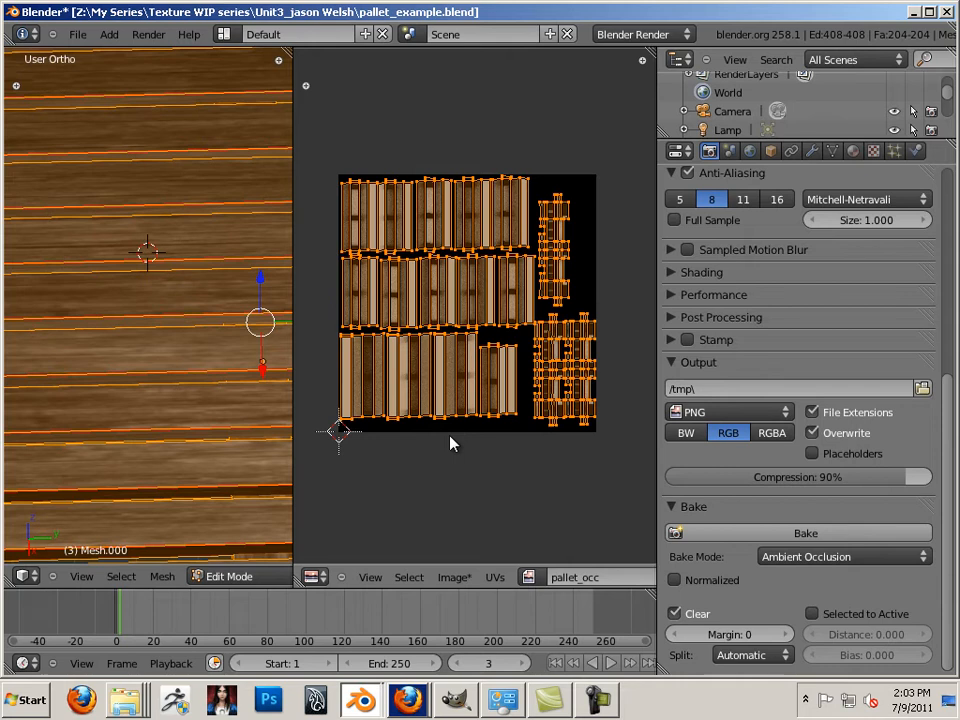
right_click(450, 442)
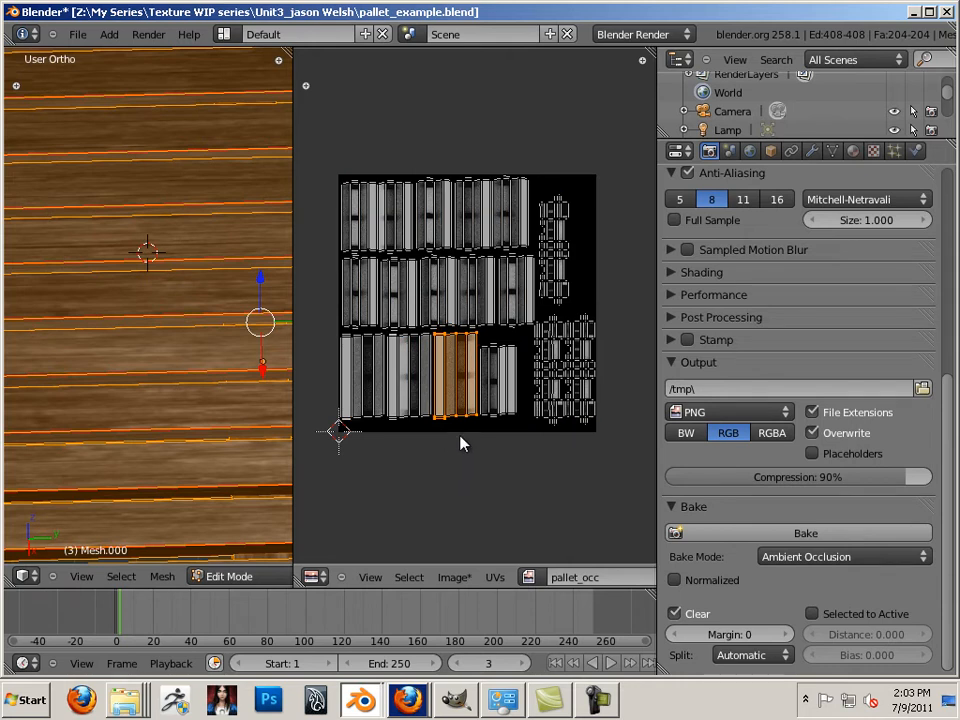
left_click(467, 583)
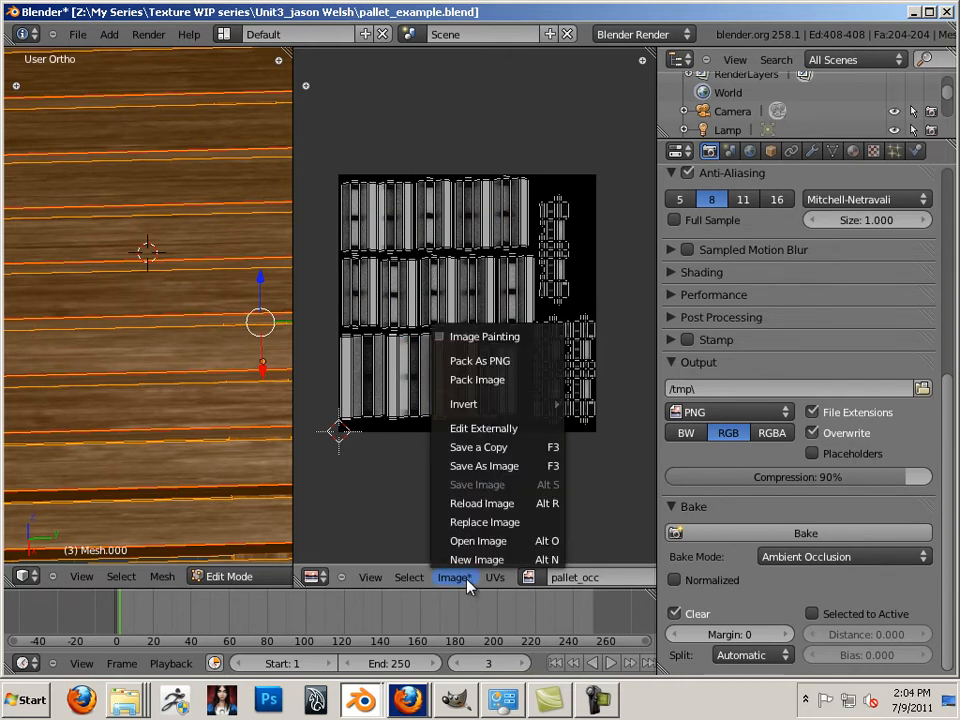
Save the baked map as Targa file pallet_occ.tga in Desktop\Unity_workflow\01_WIP
left_click(502, 467)
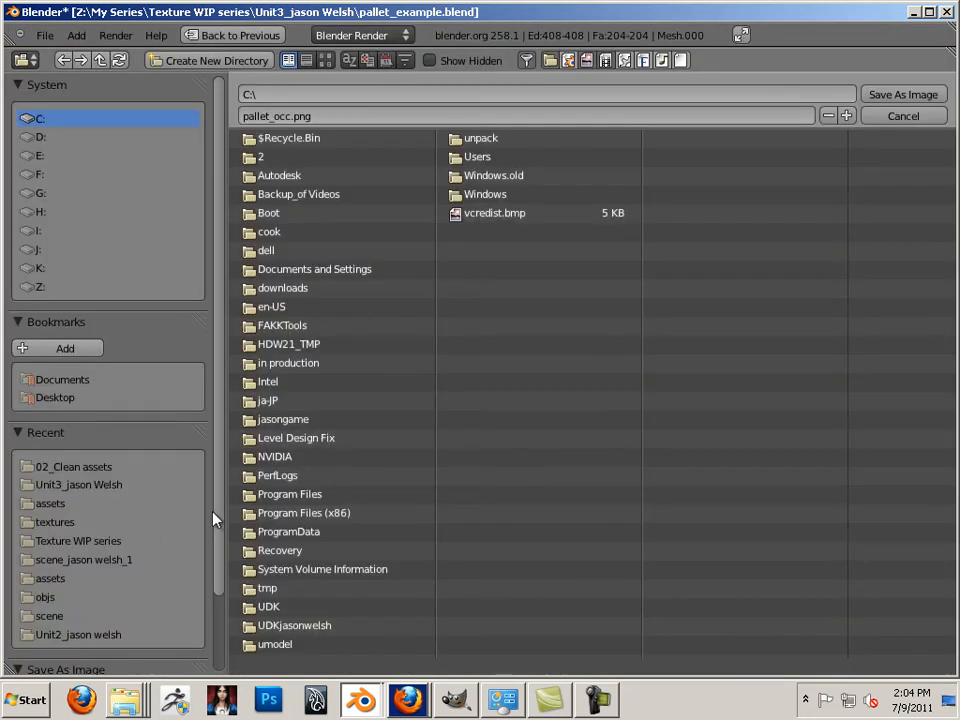
scroll(214, 540, "down", 1)
scroll(214, 540, "up", 1)
left_click(72, 399)
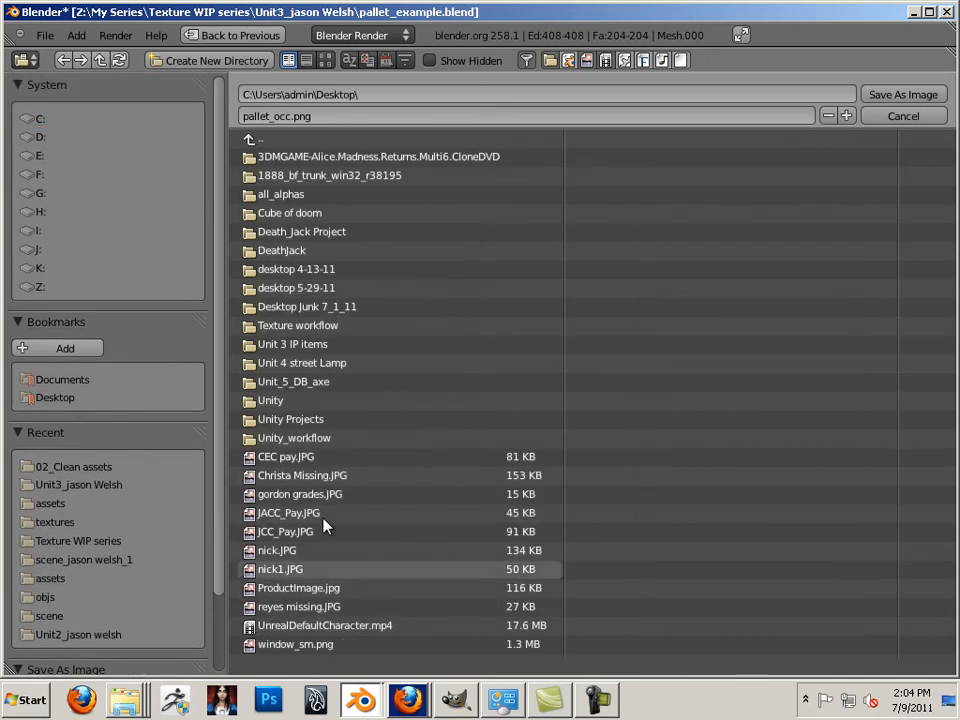
left_click(279, 439)
left_click(280, 157)
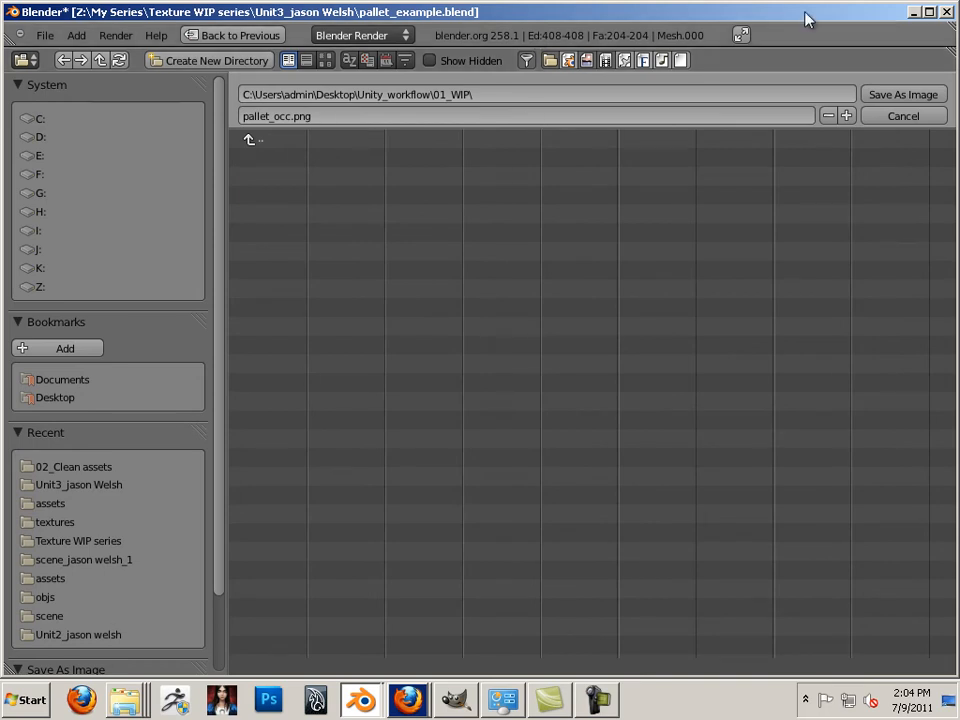
left_click(926, 14)
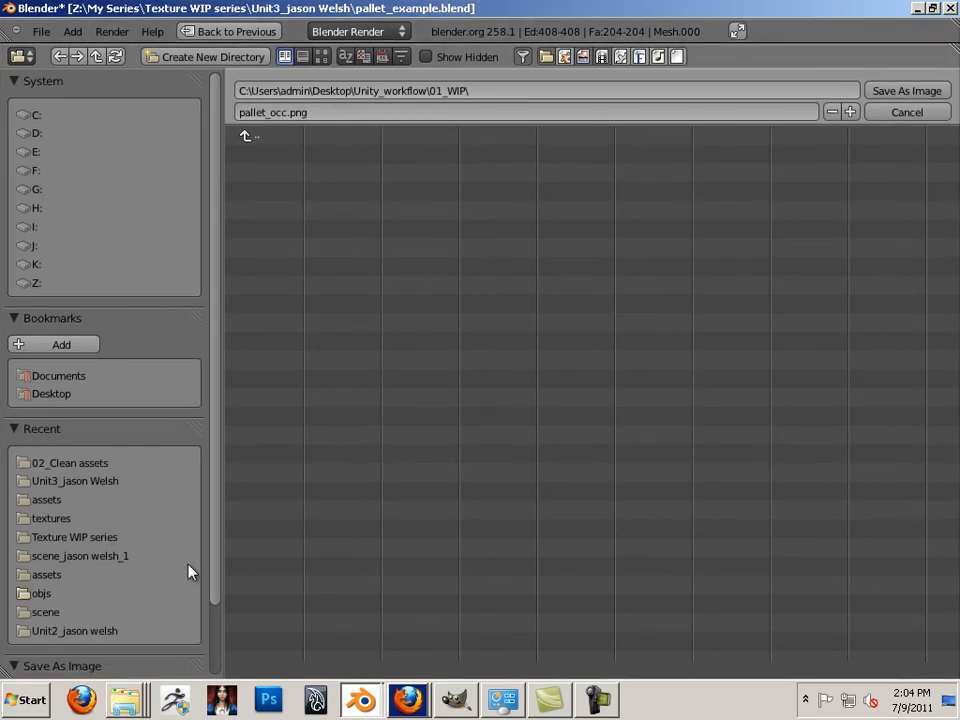
left_click_drag(210, 569, 208, 654)
left_click(150, 613)
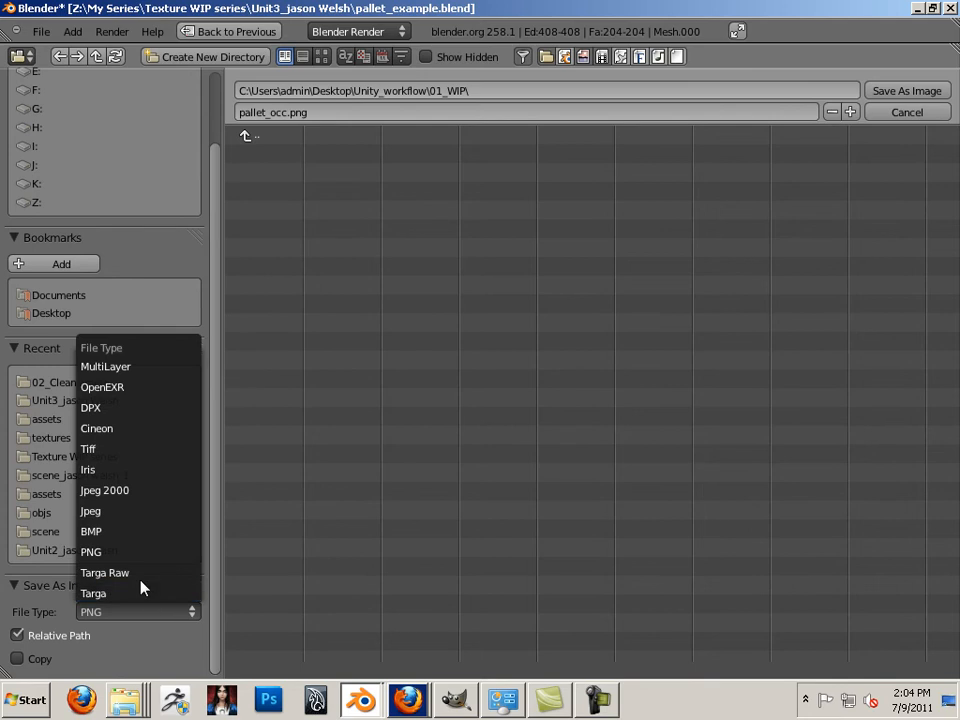
left_click(129, 592)
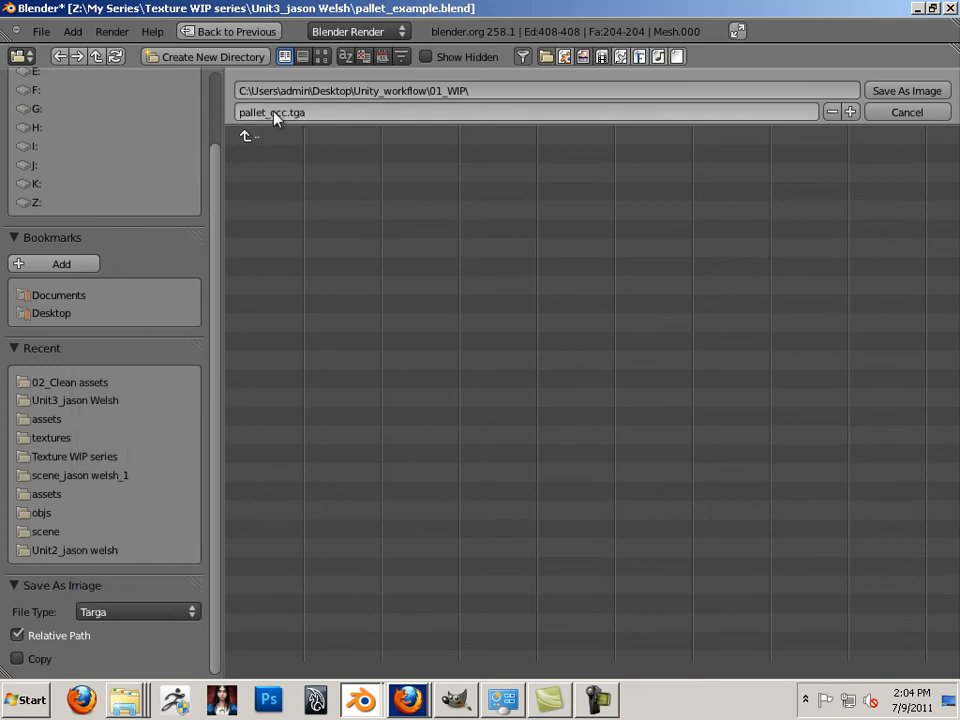
left_click(904, 90)
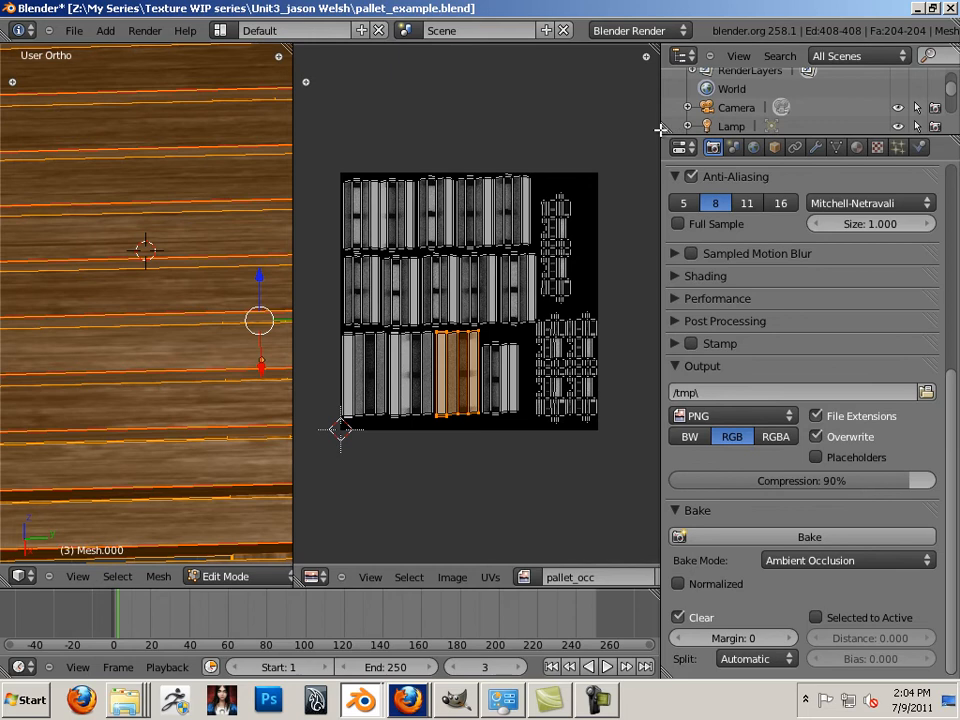
In Explorer, open the Unit3 project folder inside Texture WIP series
mouse_move(131, 701)
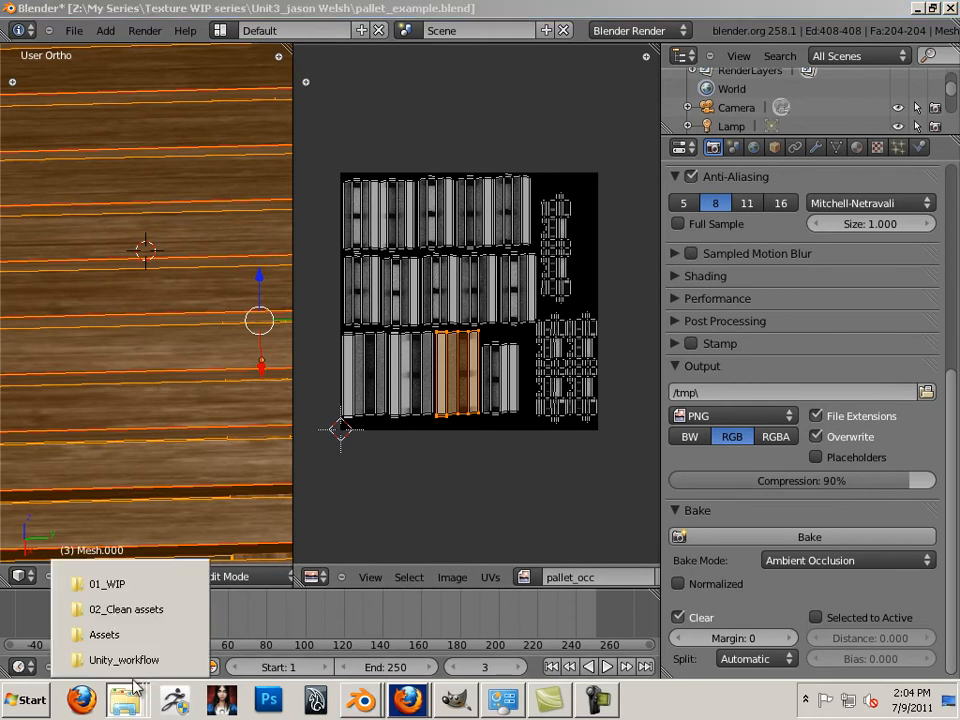
left_click(124, 660)
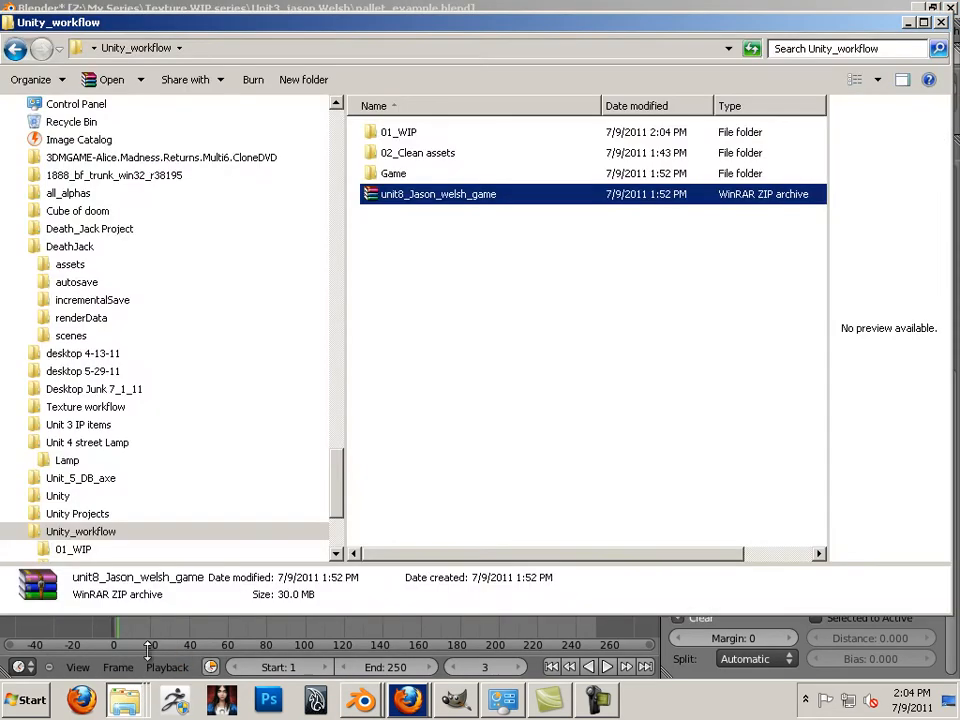
left_click(403, 347)
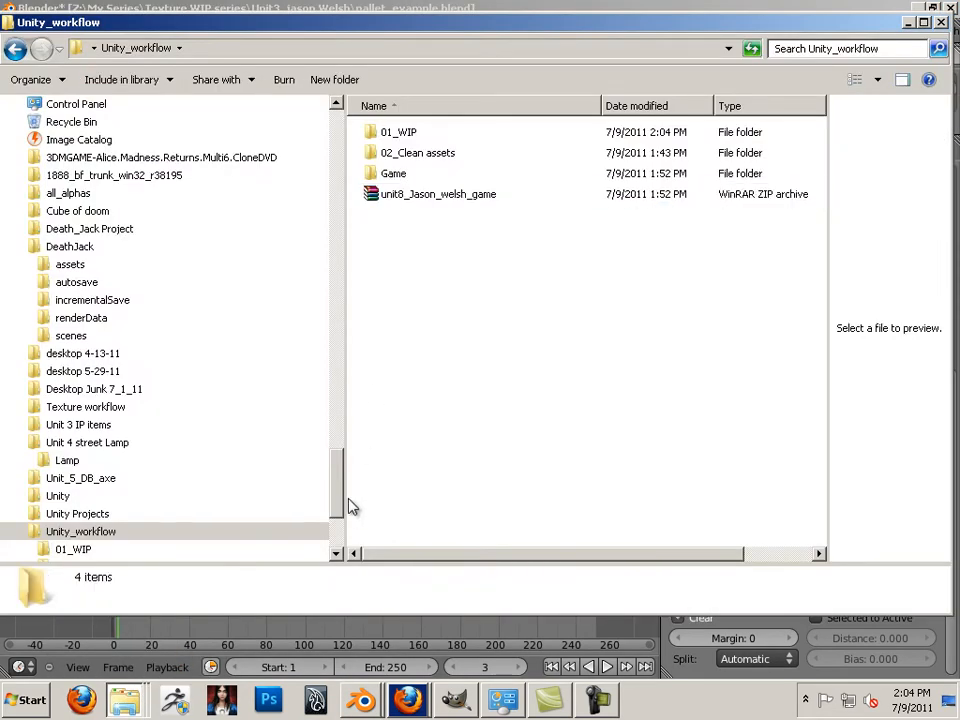
left_click(148, 660)
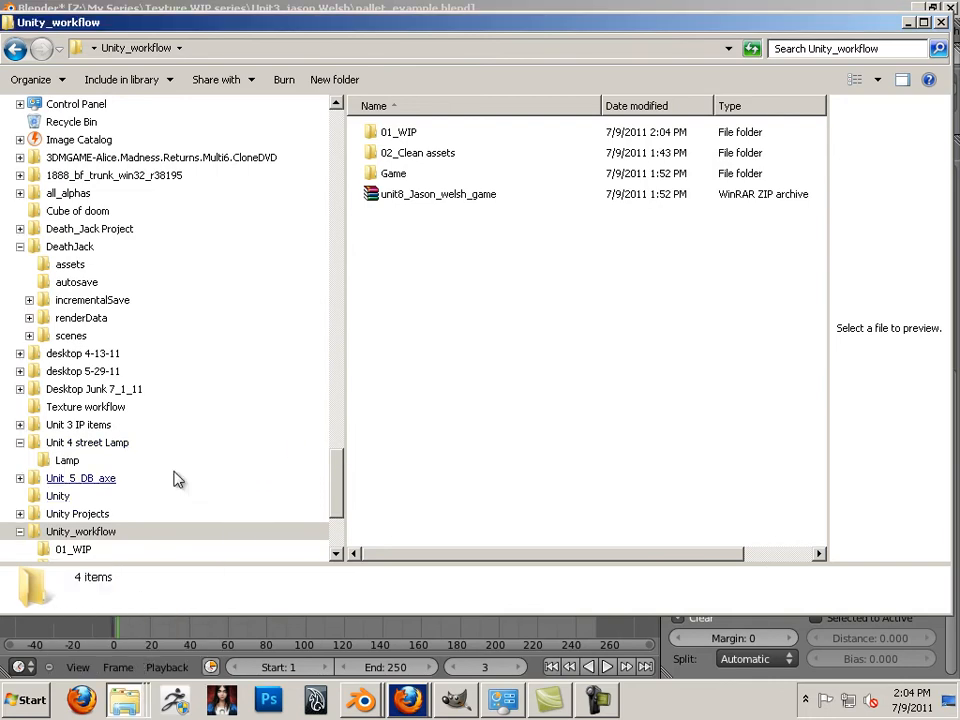
left_click_drag(336, 461, 337, 496)
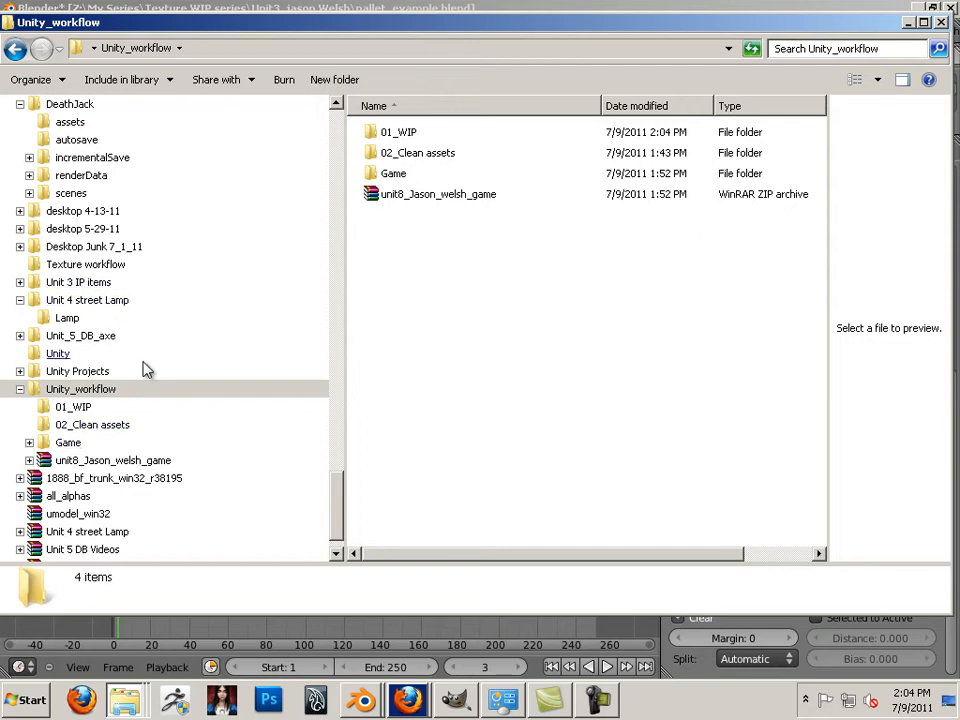
left_click_drag(337, 480, 336, 312)
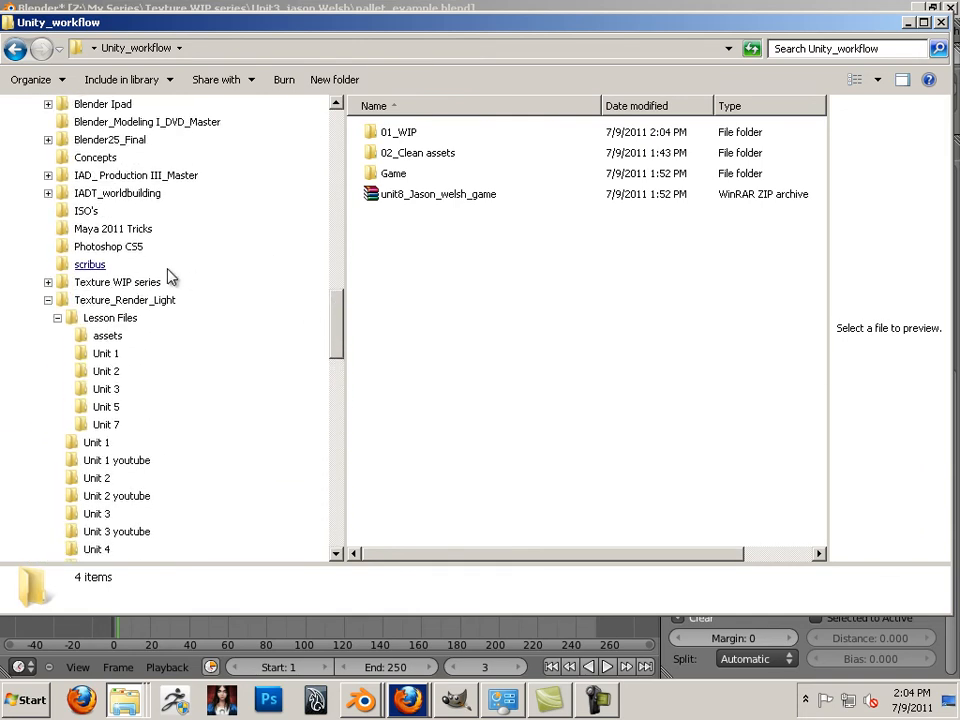
left_click(142, 284)
left_click(440, 298)
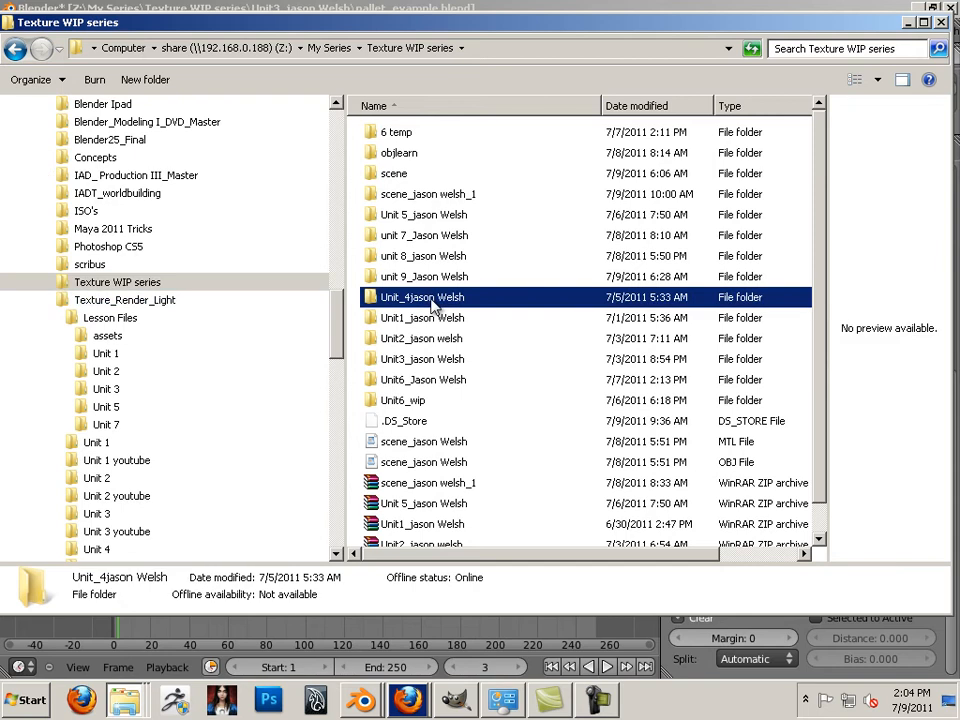
double_click(430, 359)
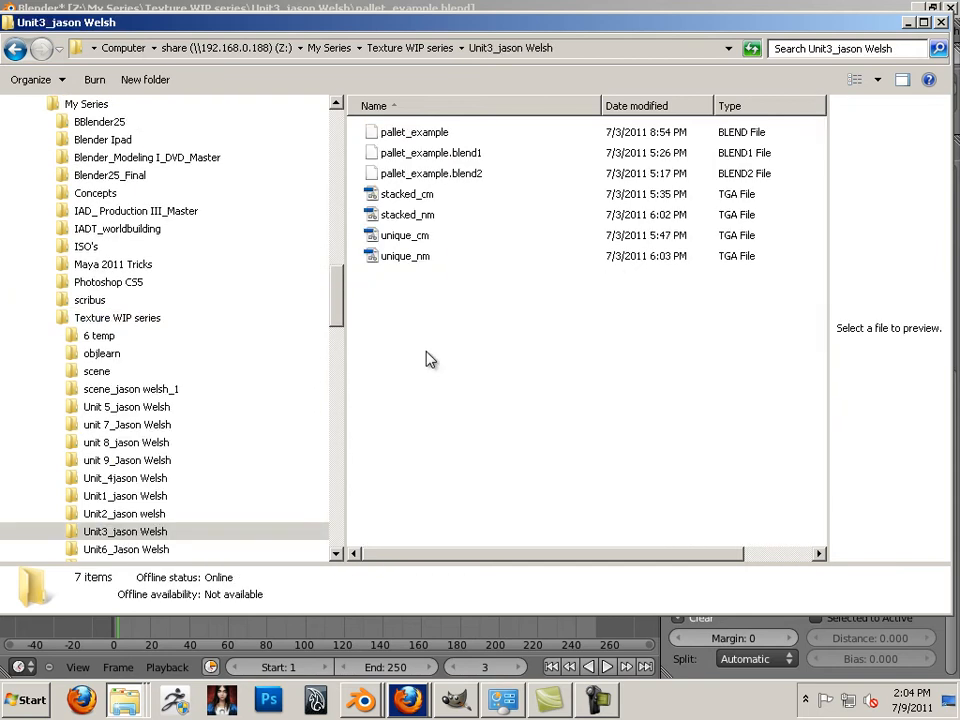
Copy unique_cm and unique_nm and paste them into the 01_WIP folder
left_click(410, 238)
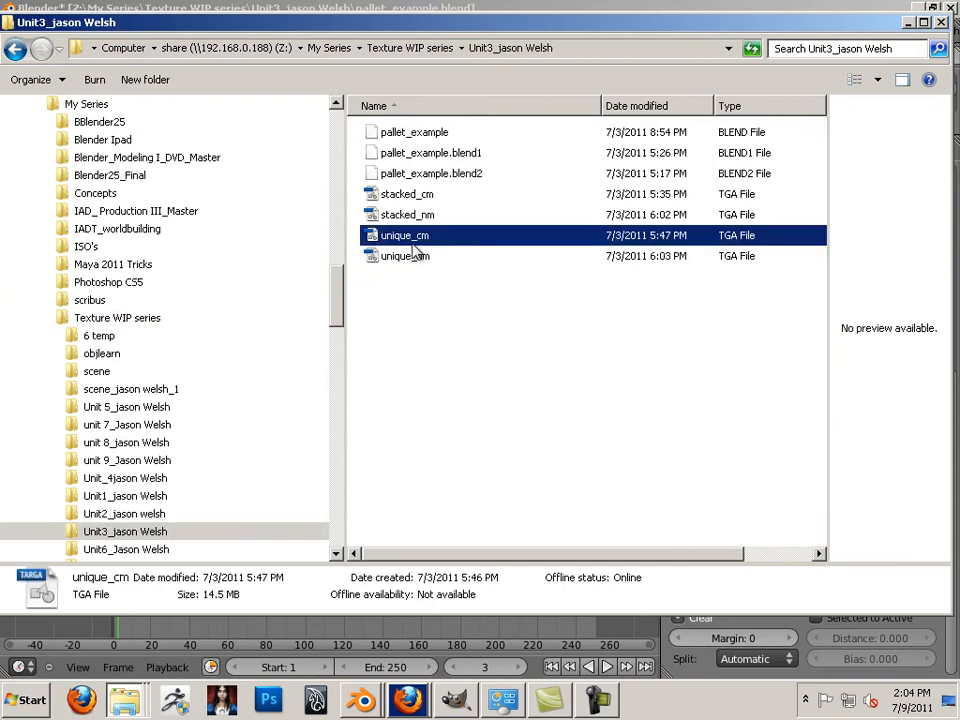
left_click(417, 260, "shift")
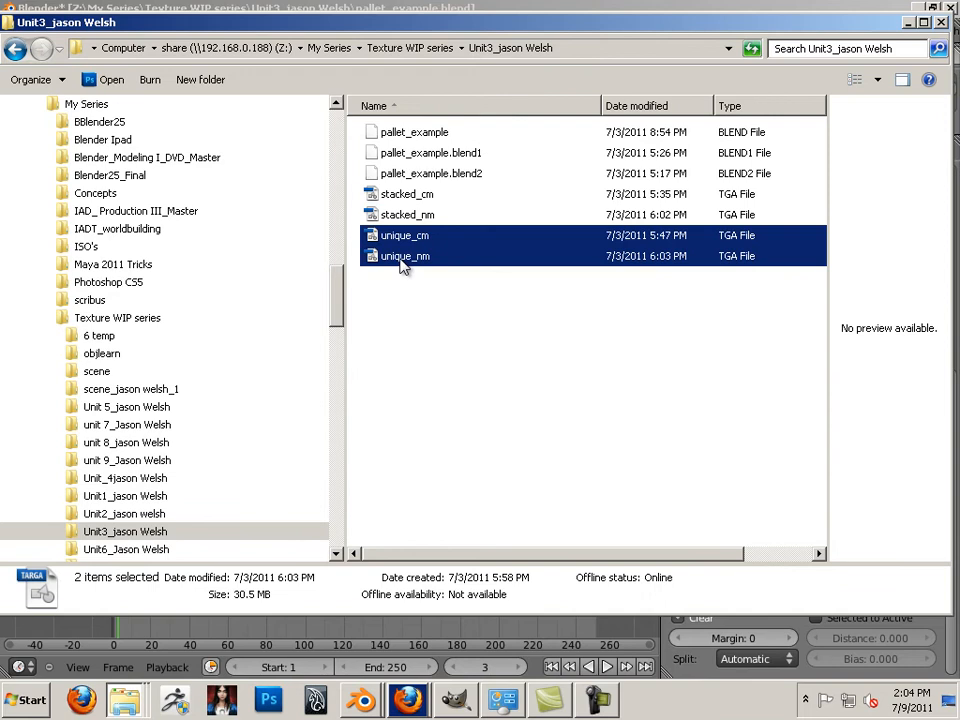
right_click(408, 263)
left_click(459, 516)
left_click_drag(336, 318, 349, 500)
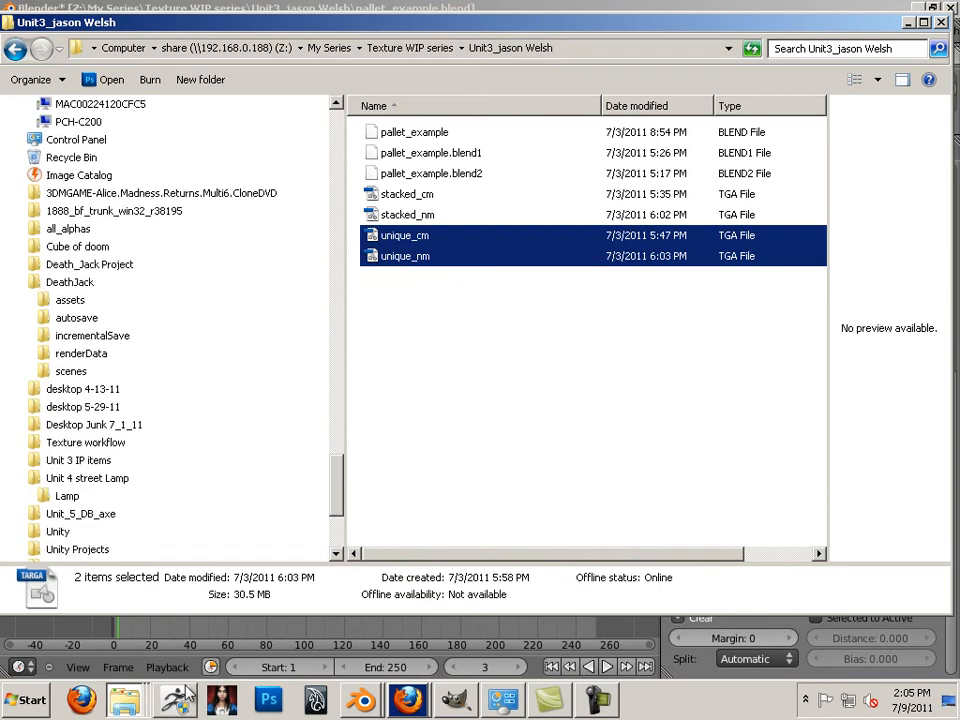
left_click(133, 703)
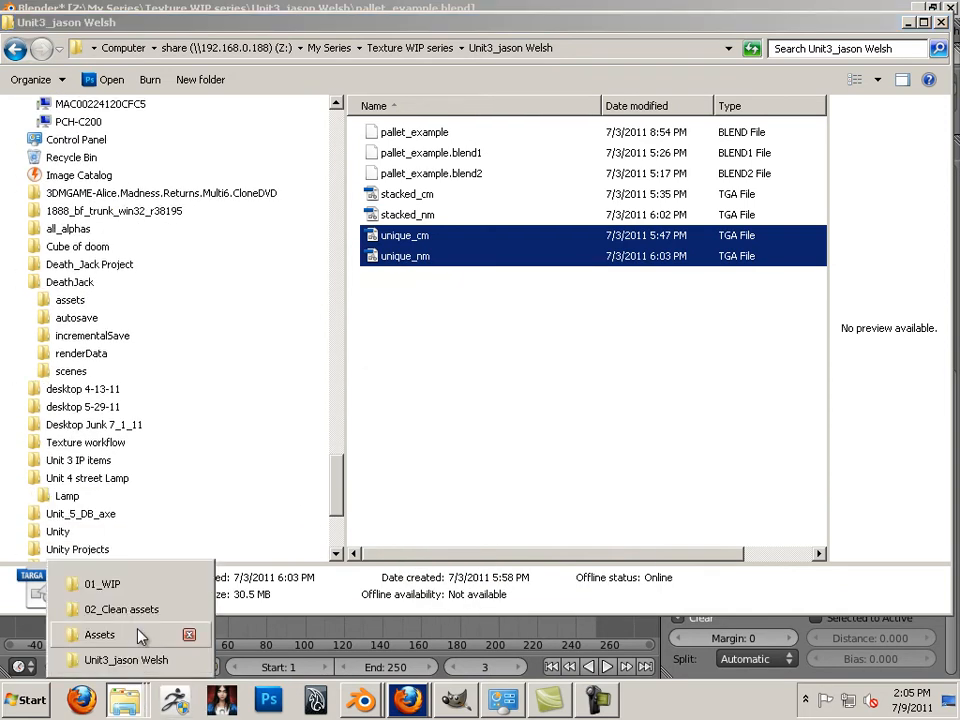
left_click(135, 588)
right_click(488, 387)
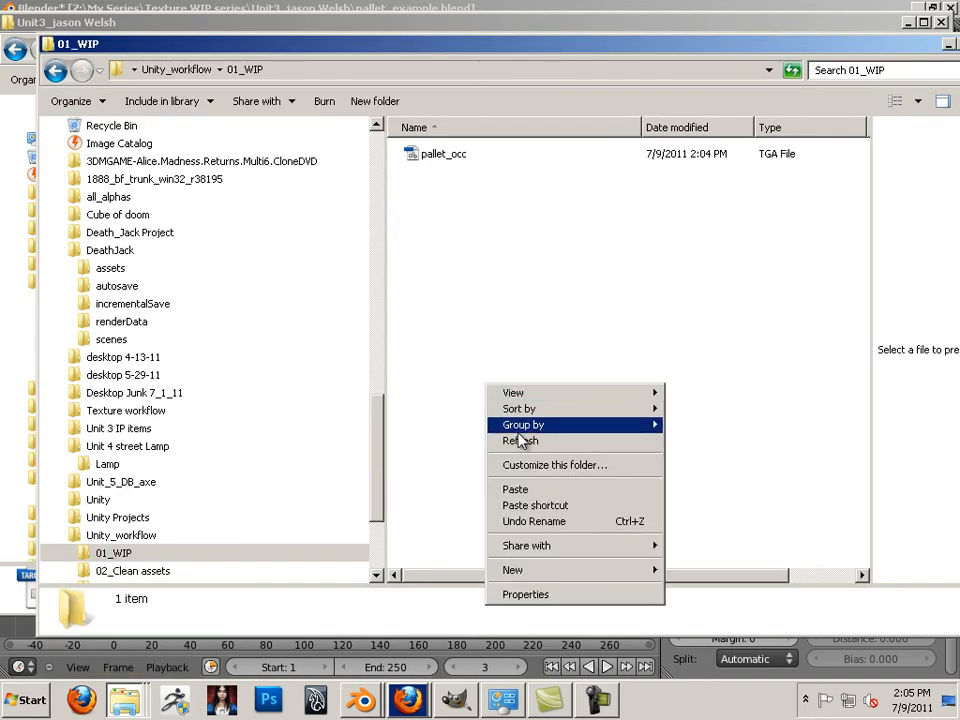
left_click(522, 490)
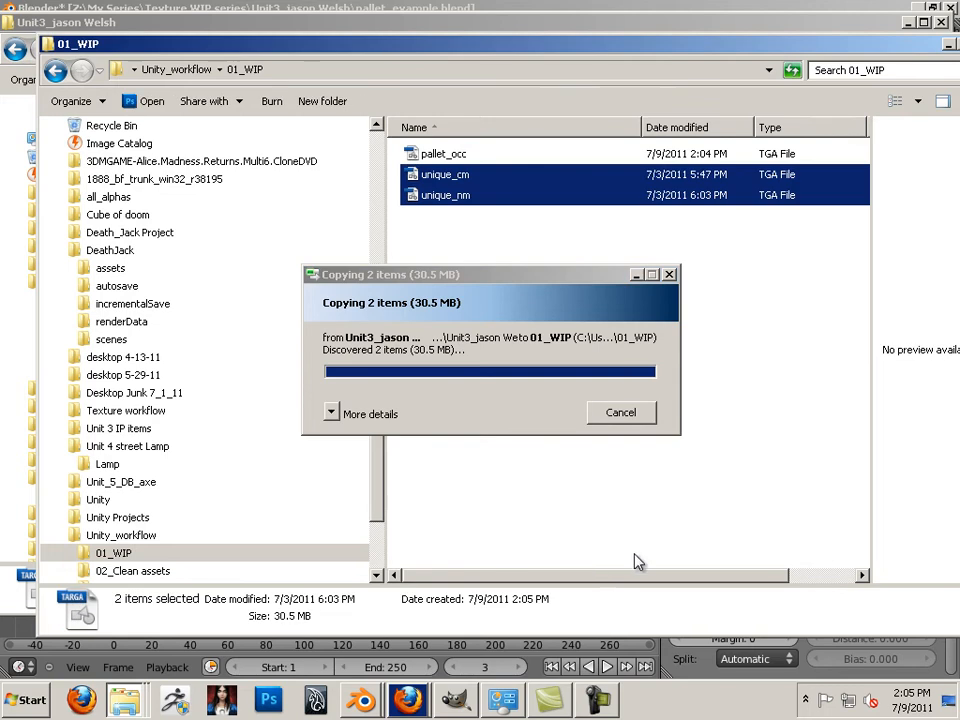
left_click(704, 665)
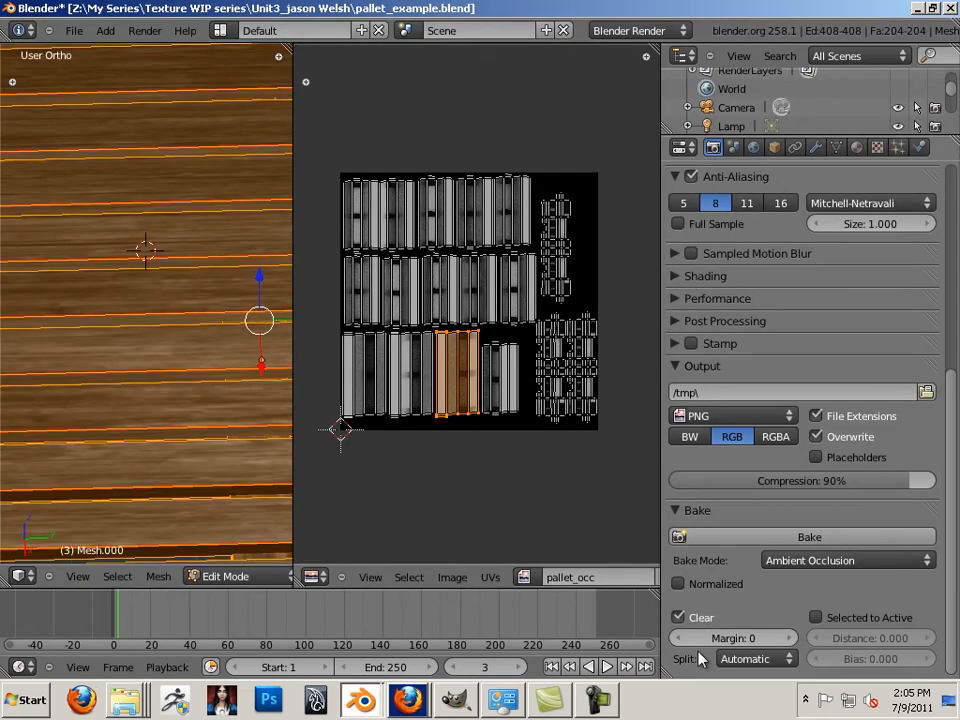
Use Save Copy to write the scene as pallet.blend into the recent 01_WIP folder
left_click(74, 31)
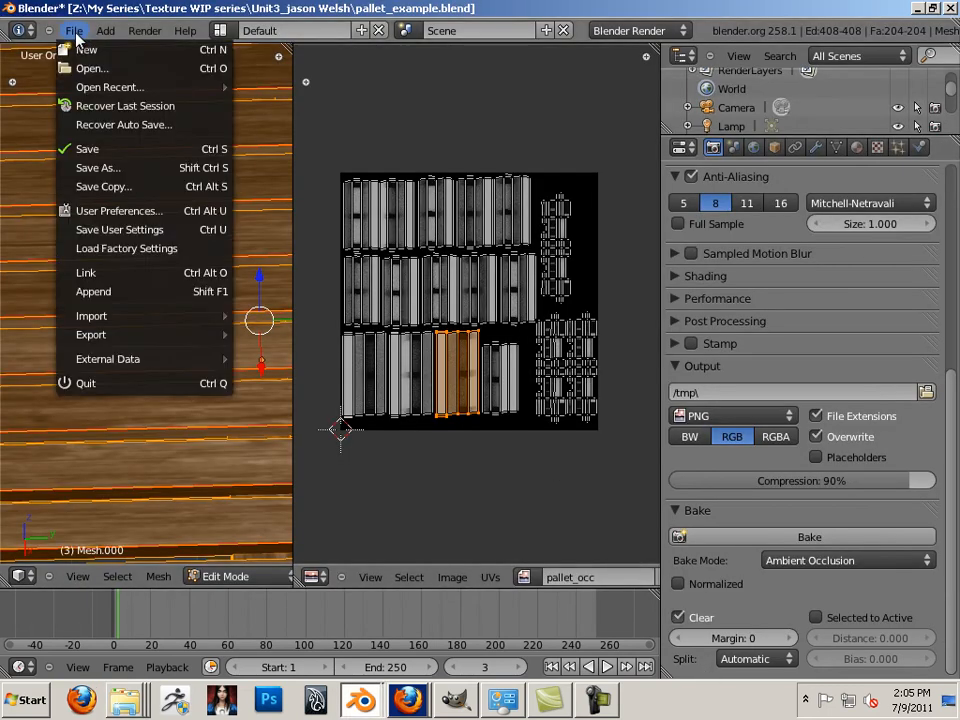
left_click(176, 186)
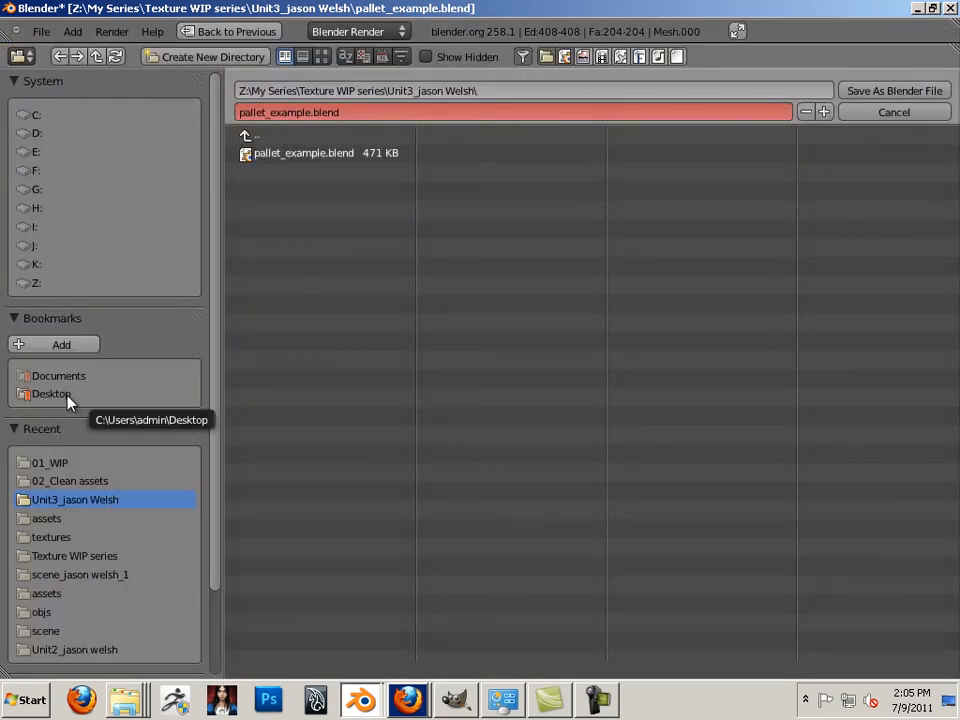
left_click(87, 462)
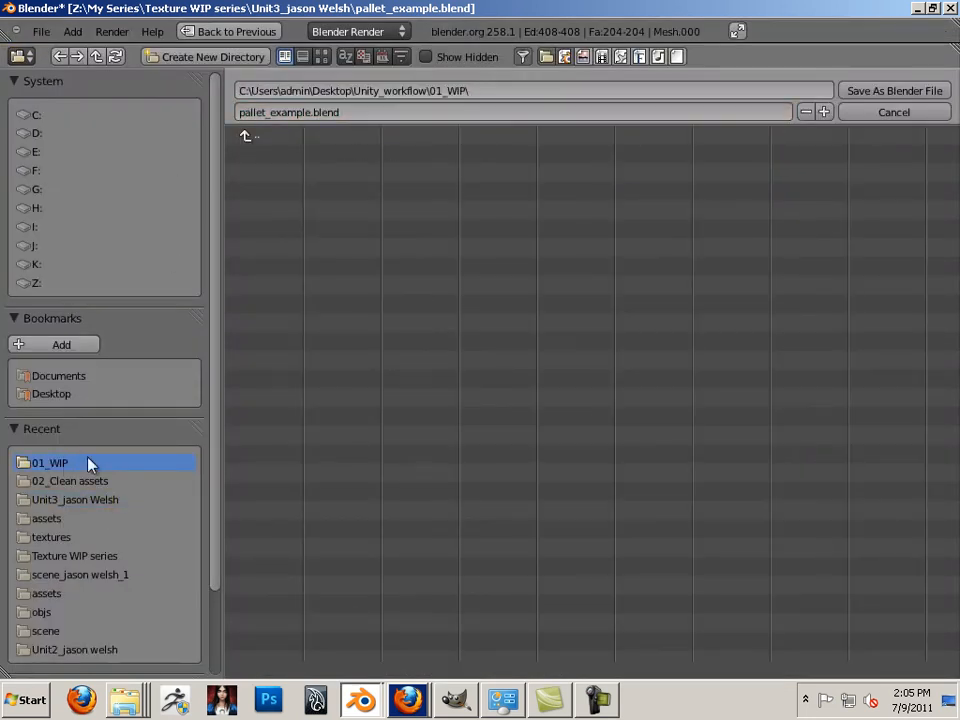
left_click(308, 114)
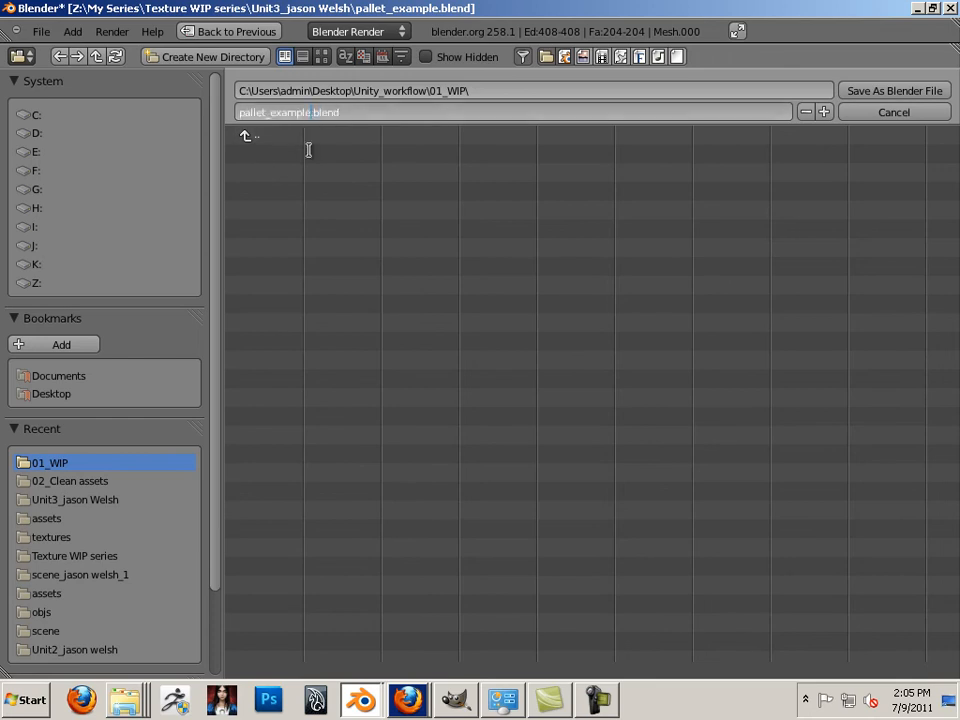
key("BackSpace")
key("BackSpace")
key("BackSpace")
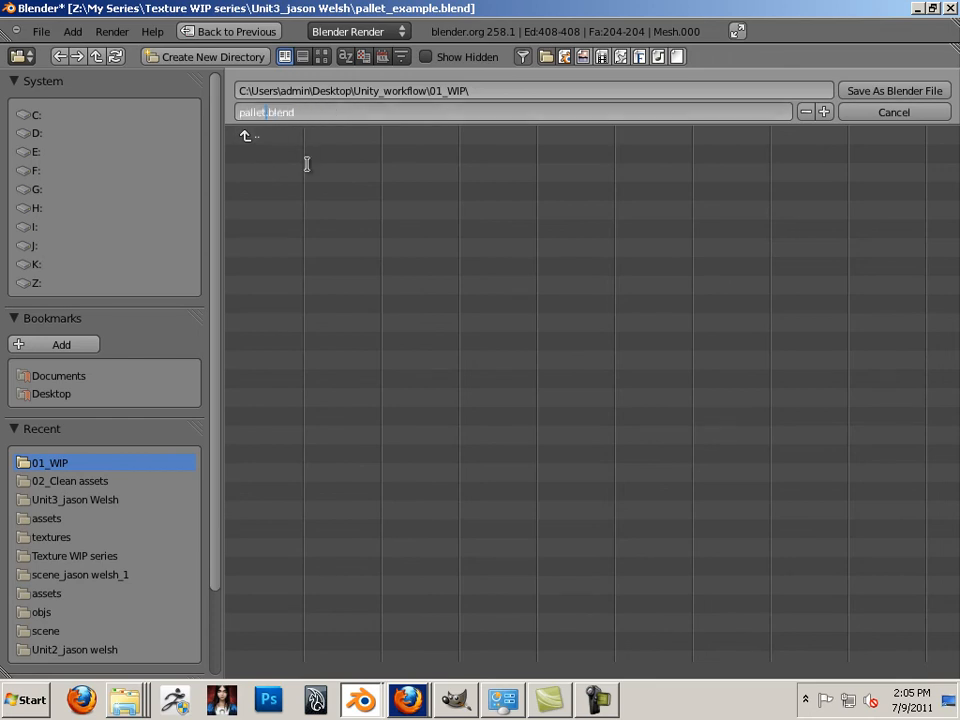
left_click(885, 91)
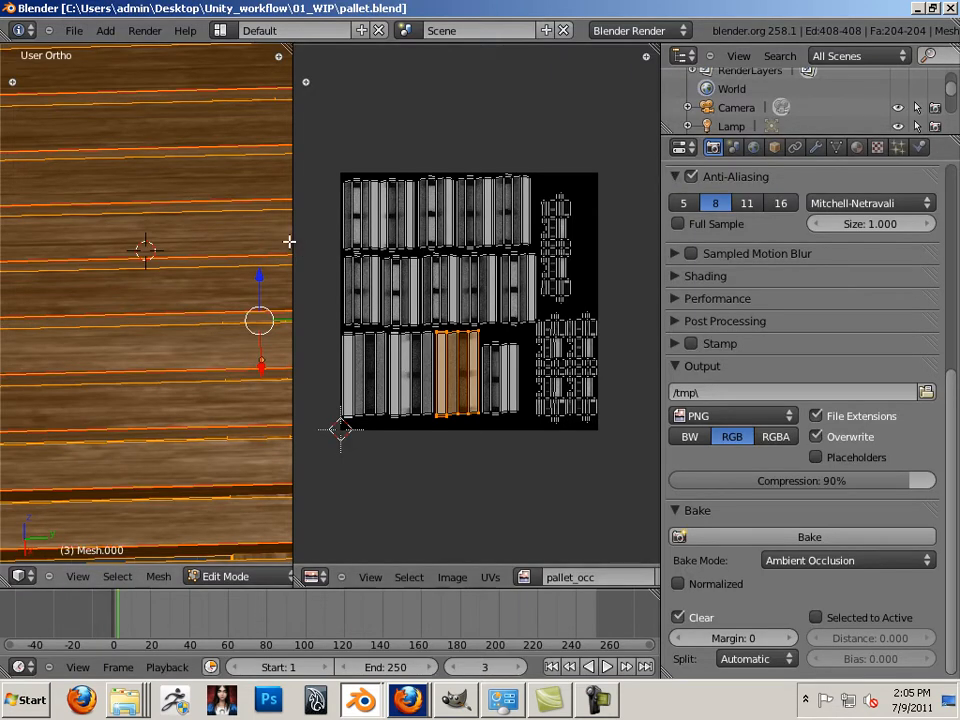
Unlink the Unique_mat material from the pallet in the Material tab
left_click_drag(298, 239, 570, 259)
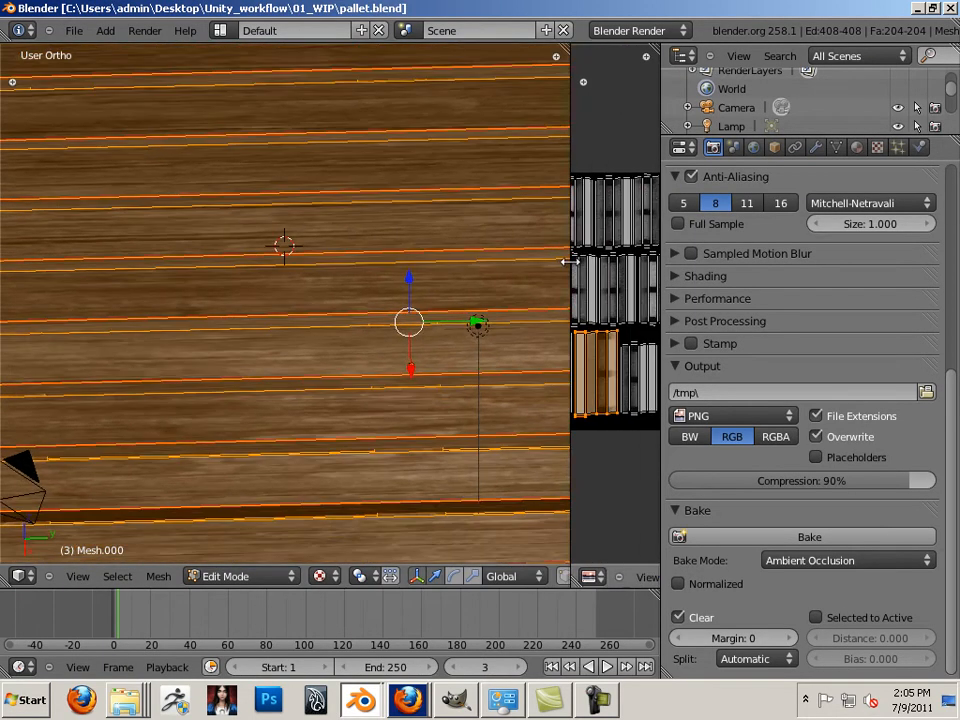
scroll(542, 253, "down", 6)
scroll(542, 253, "up", 3)
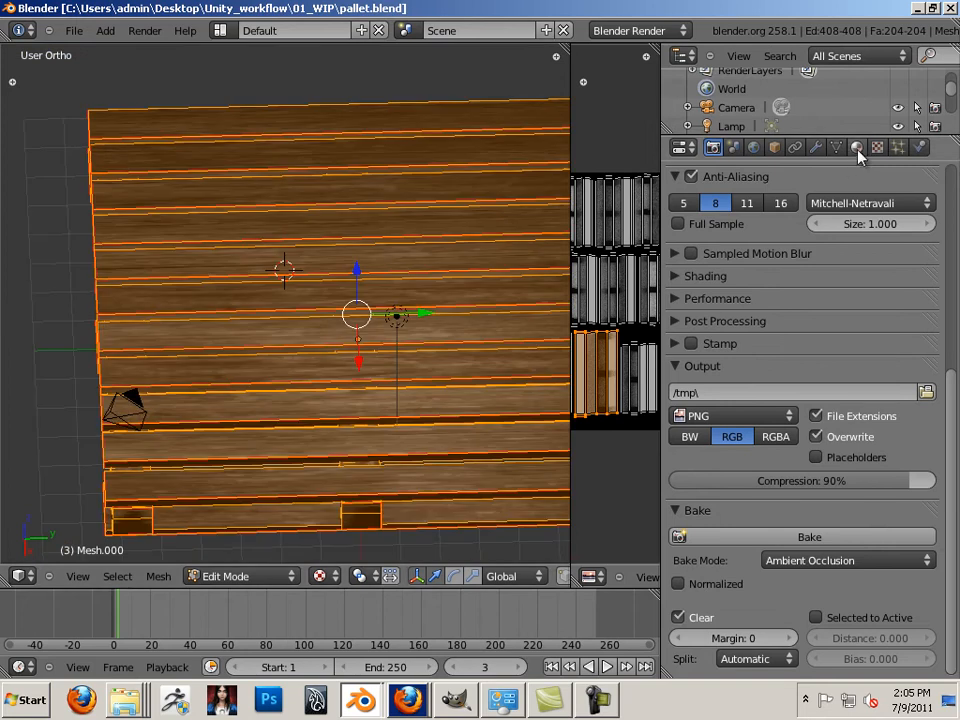
left_click(856, 148)
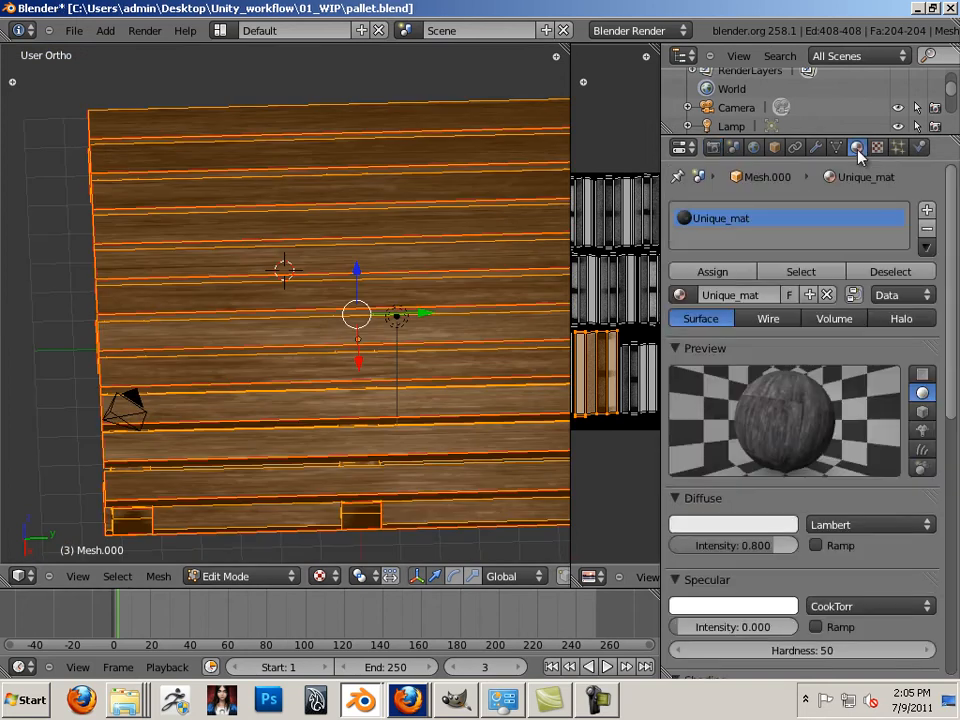
left_click(827, 297)
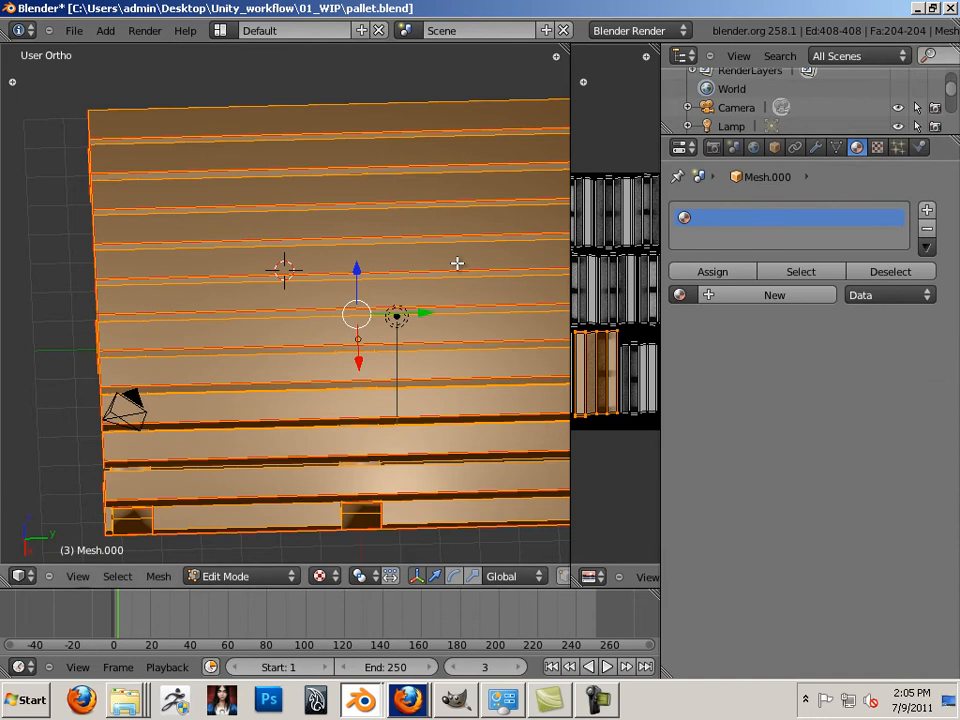
Unlink the pallet_occ image from the UV/Image Editor and rebalance the view split
scroll(530, 250, "down", 2)
scroll(538, 249, "up", 1)
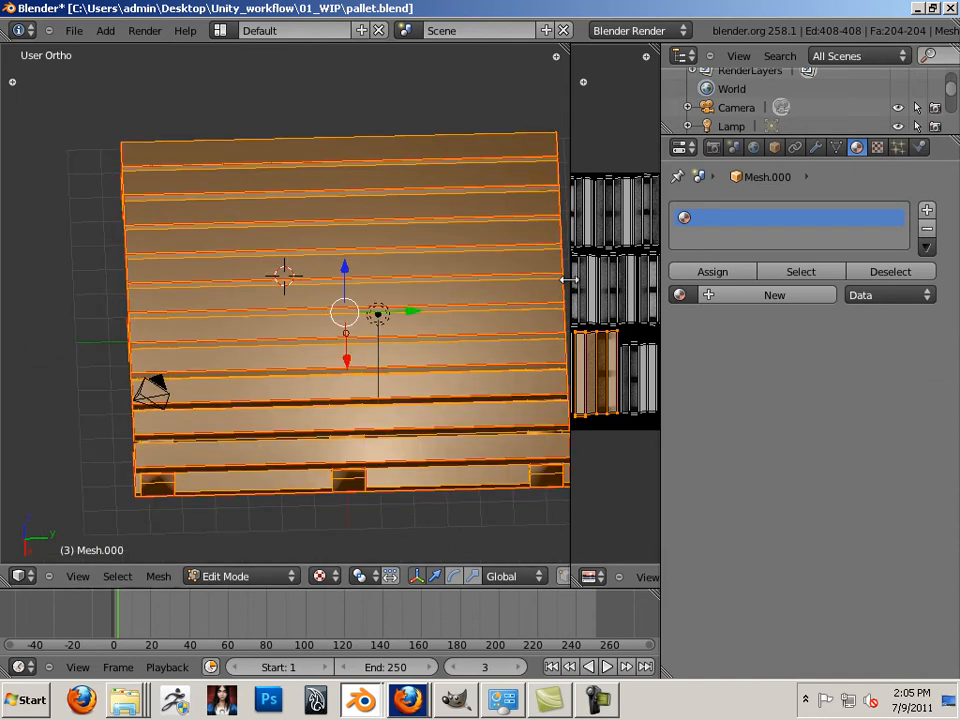
left_click_drag(570, 276, 192, 281)
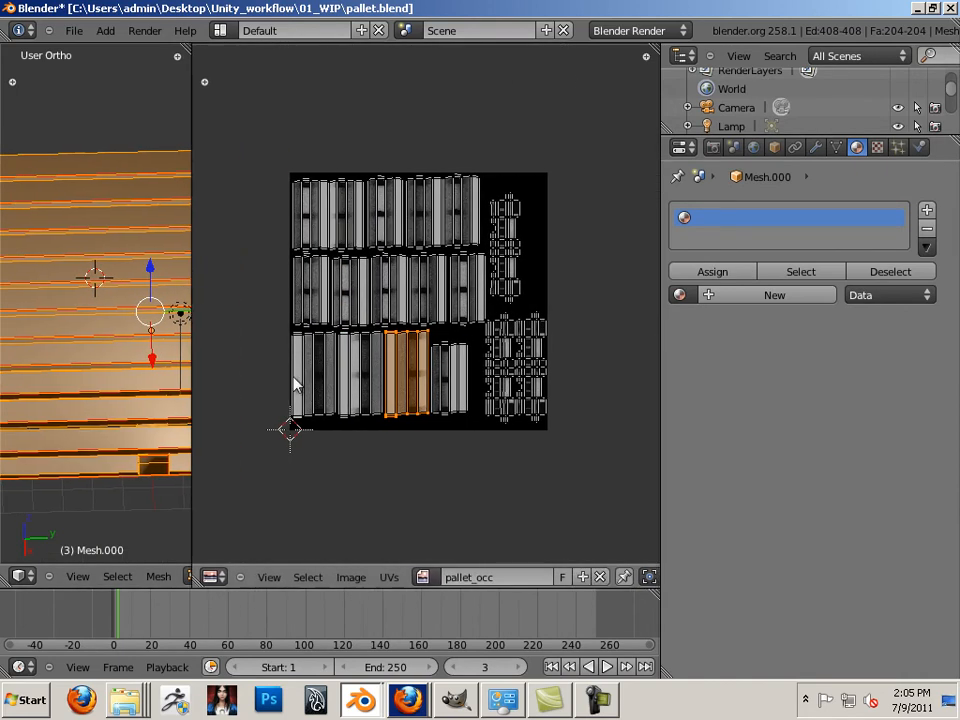
left_click(600, 577)
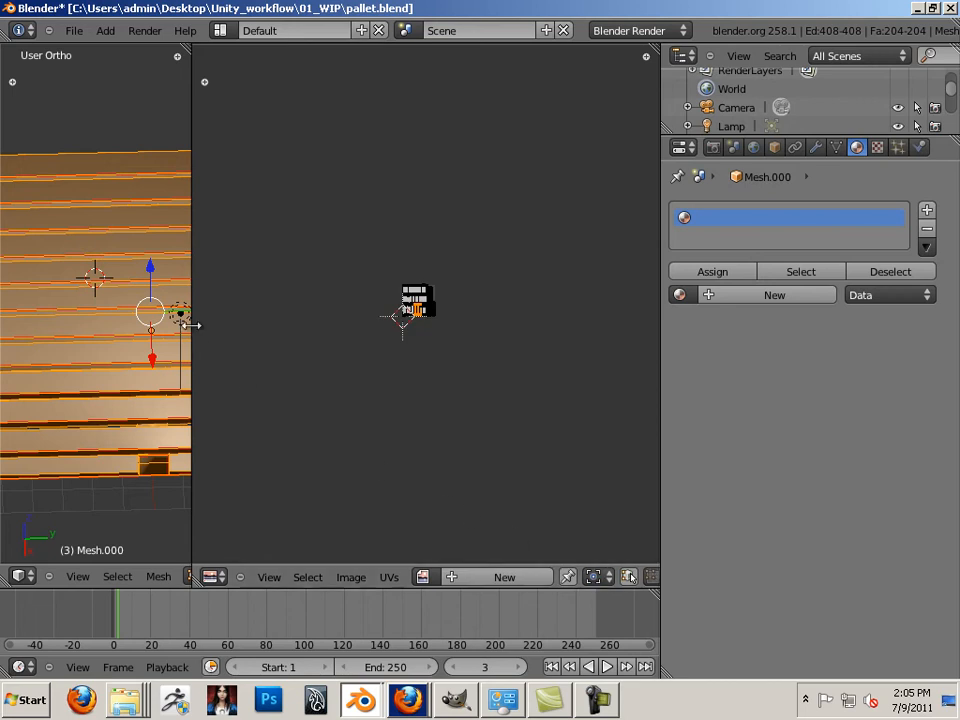
left_click_drag(201, 323, 181, 360)
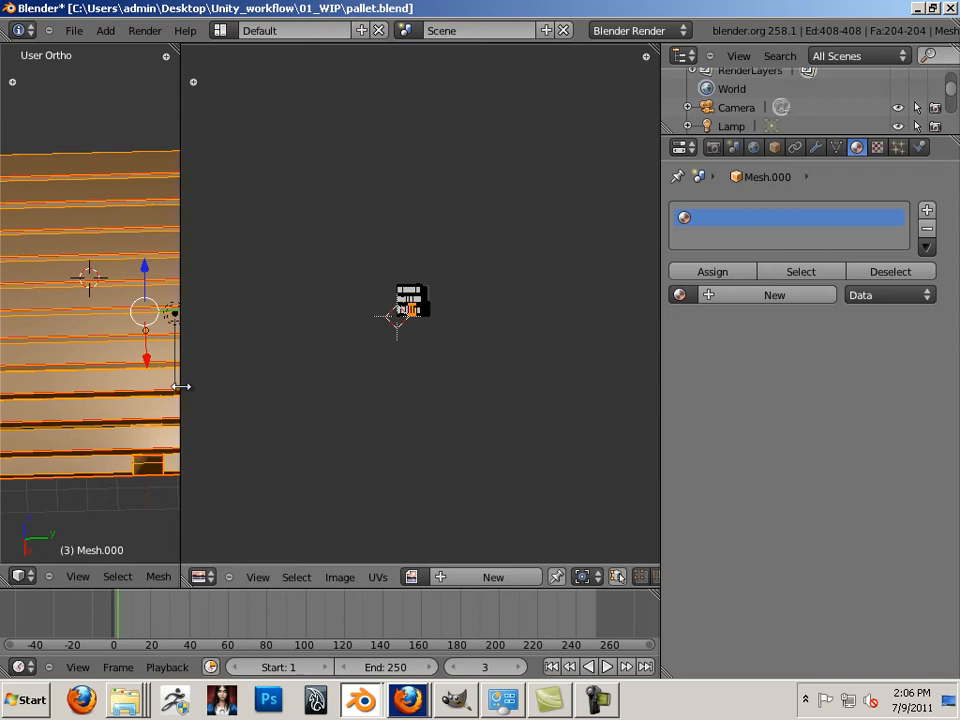
left_click_drag(181, 386, 583, 437)
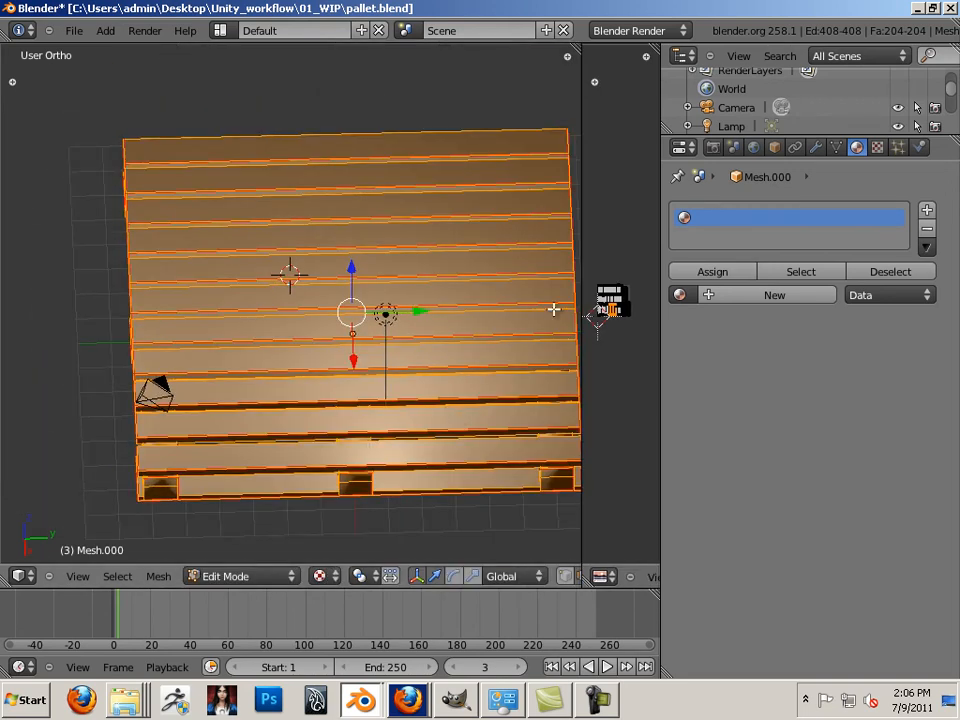
Create a new material for the pallet named pallet_mat
left_click(877, 148)
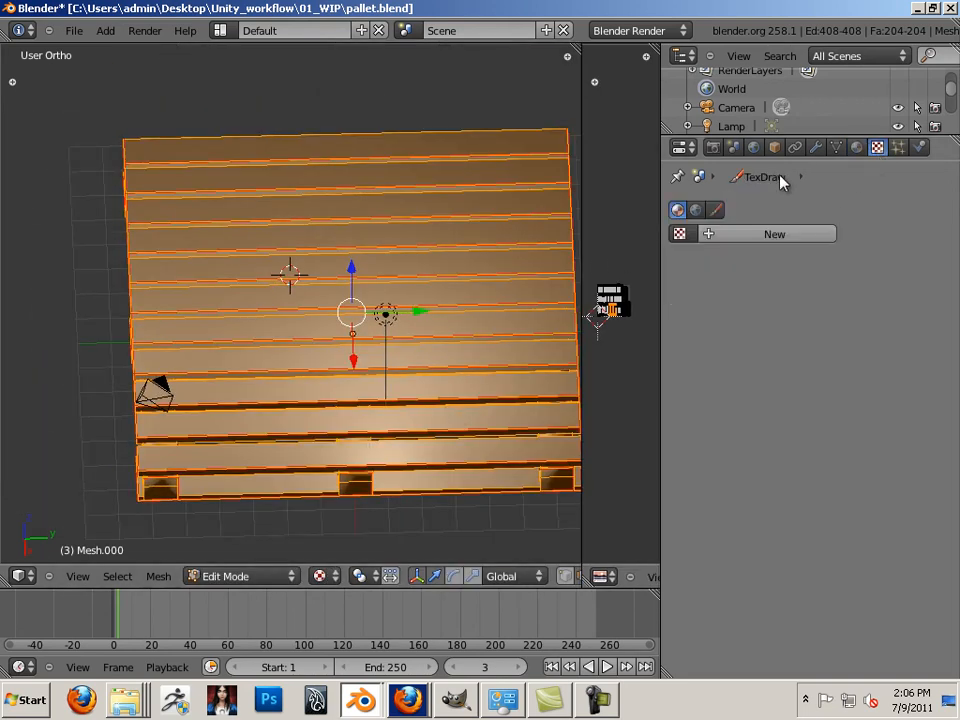
left_click(857, 148)
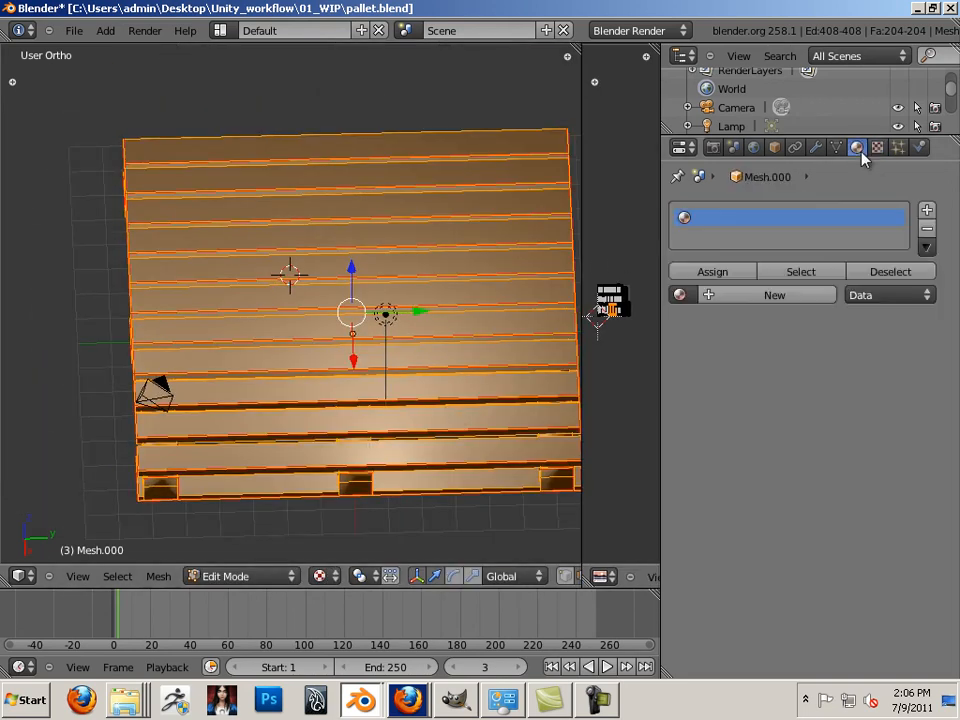
left_click(766, 298)
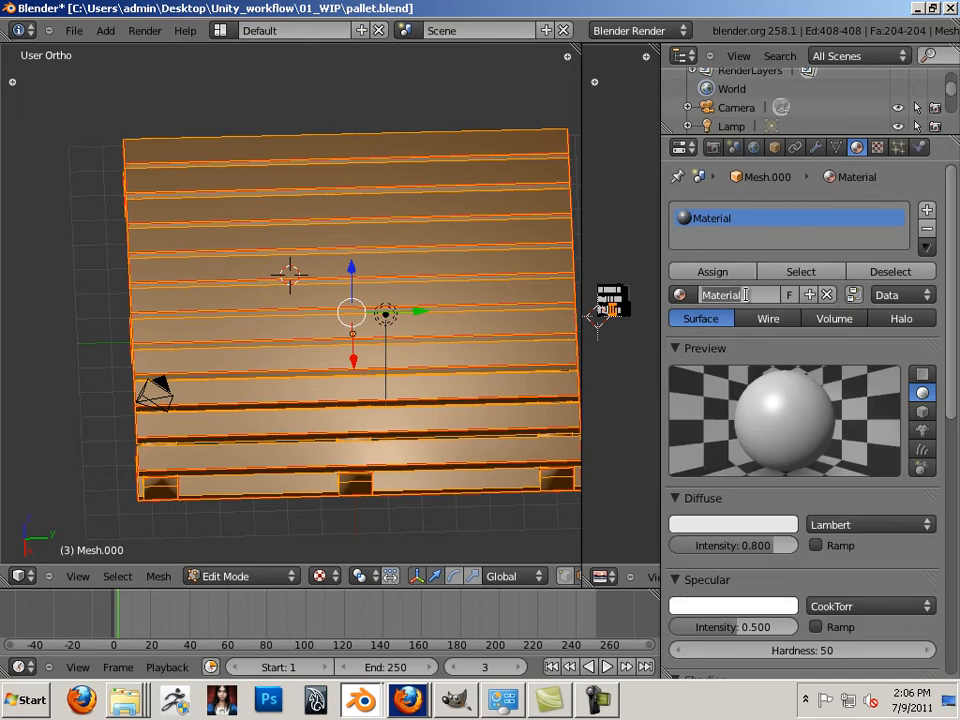
type("pallet_mat")
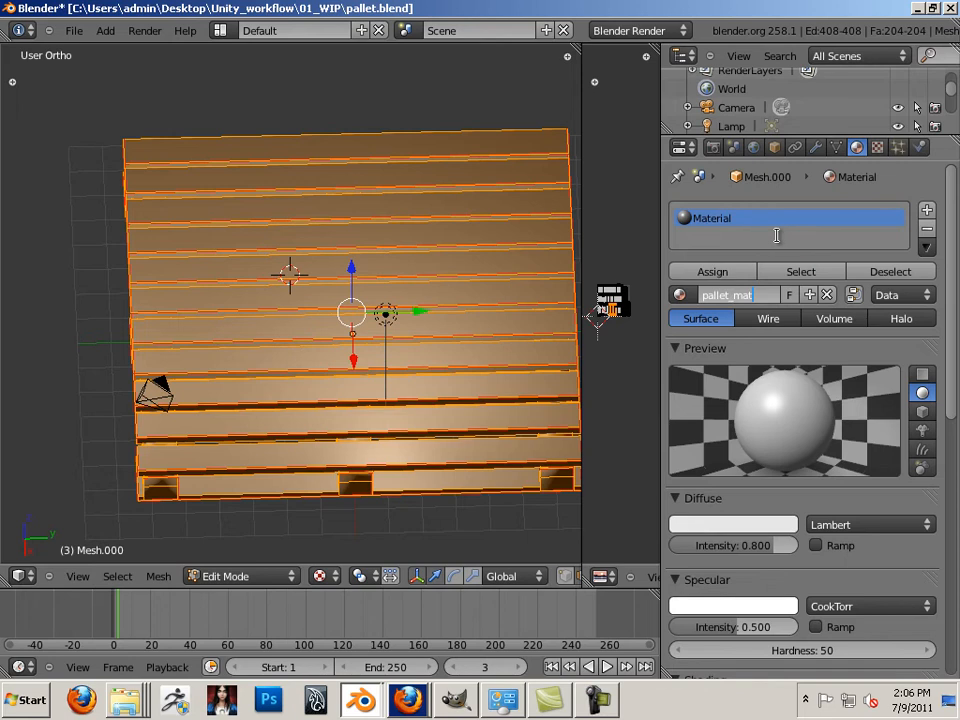
key("Return")
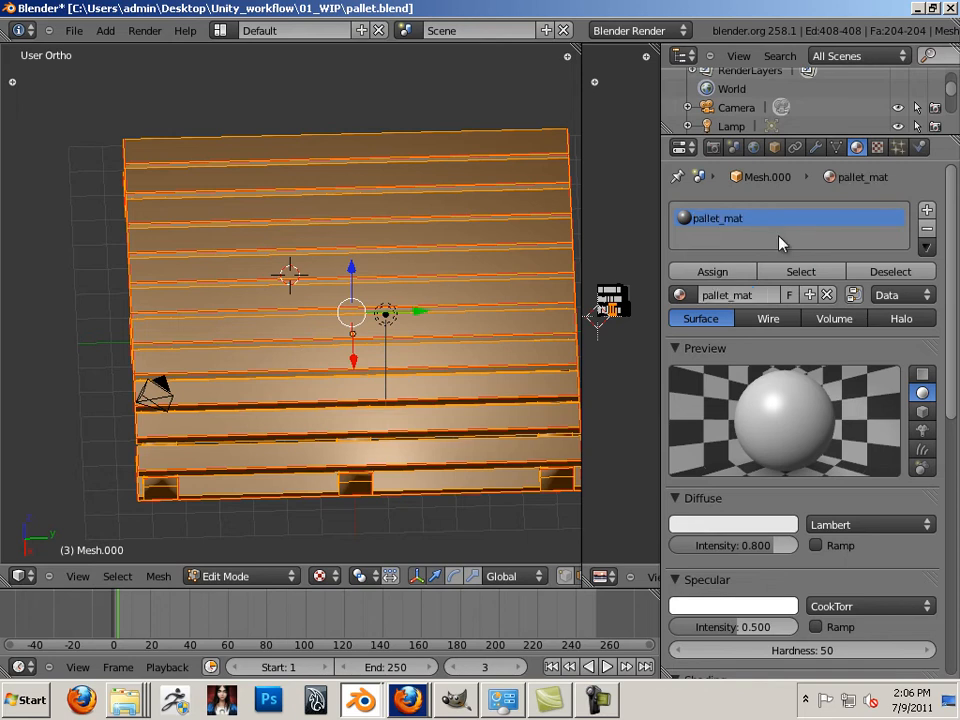
Add a new texture to pallet_mat and set its type to Image or Movie
left_click(877, 148)
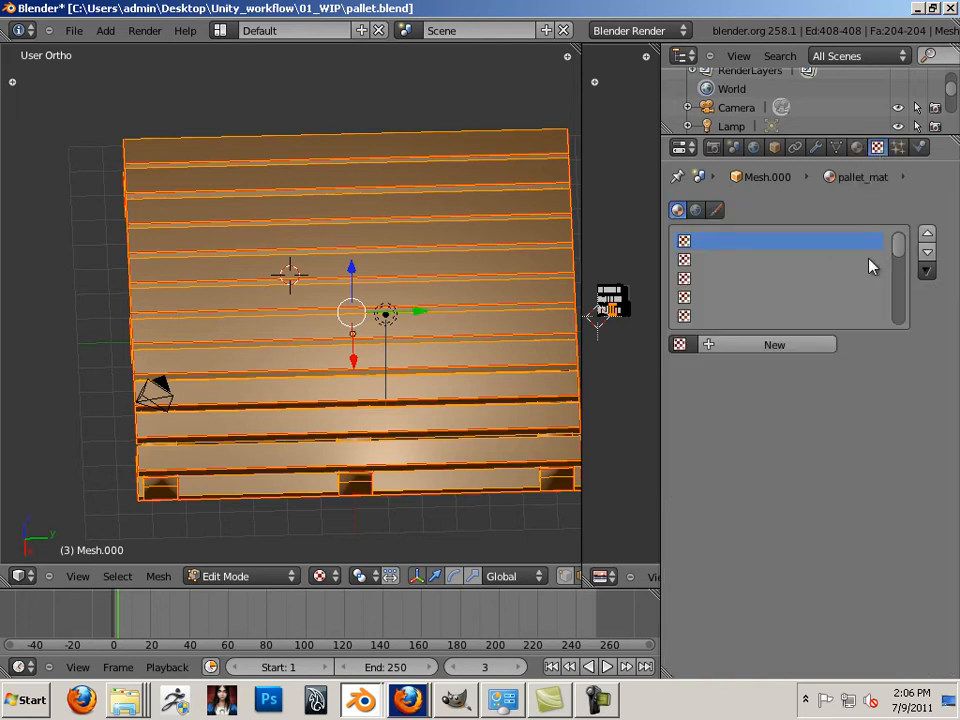
left_click(797, 345)
left_click(842, 369)
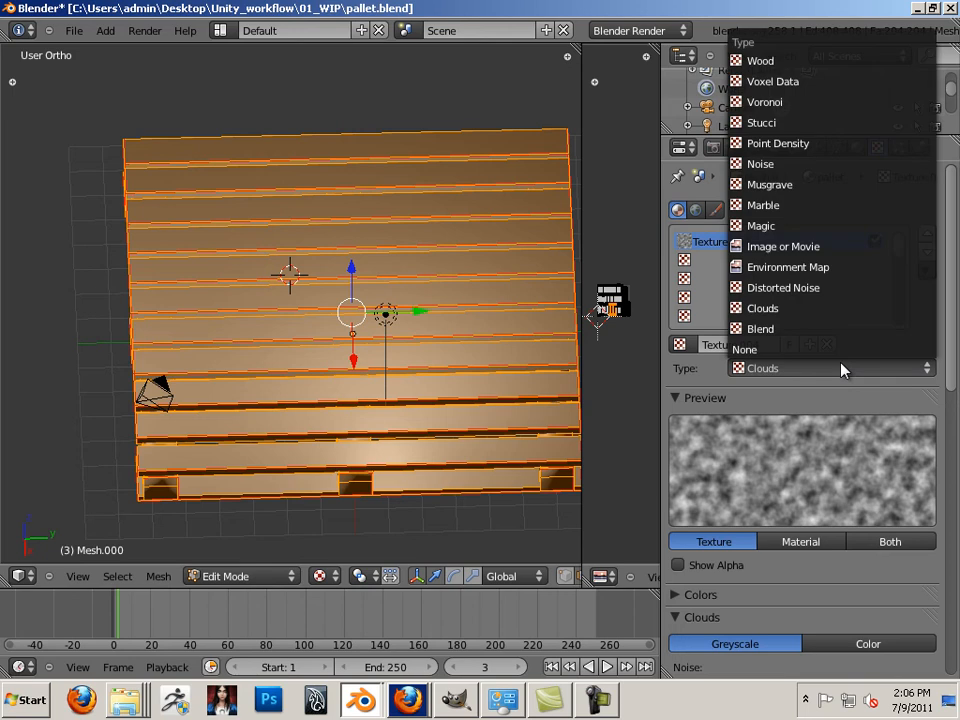
left_click(825, 246)
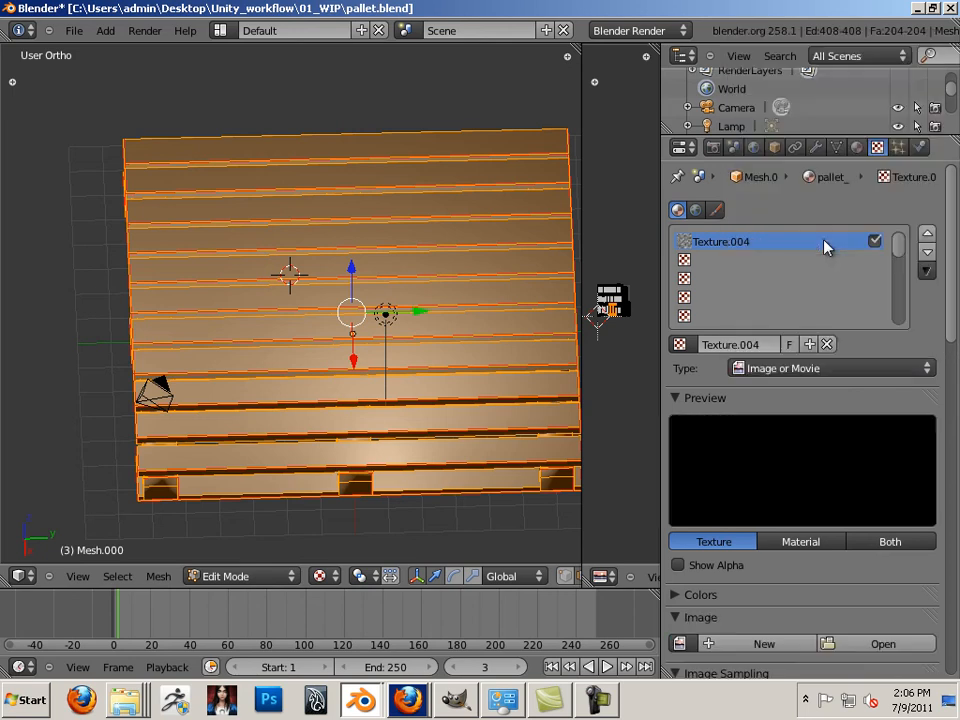
Load unique_cm.tga as the texture with UV mapping coordinates and Premultiply enabled
left_click(883, 642)
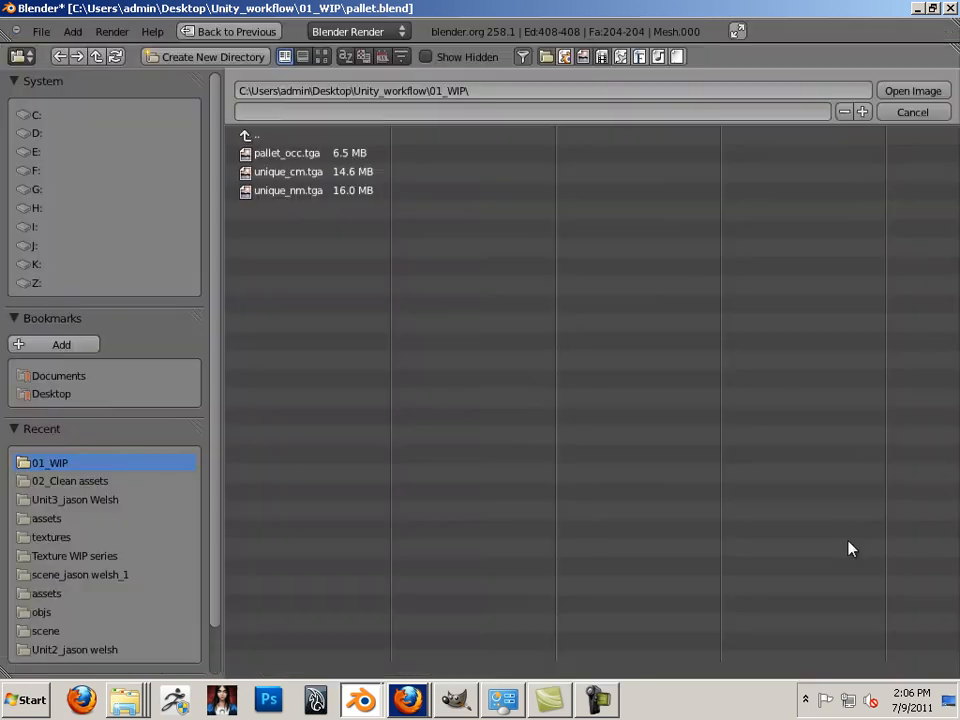
double_click(296, 176)
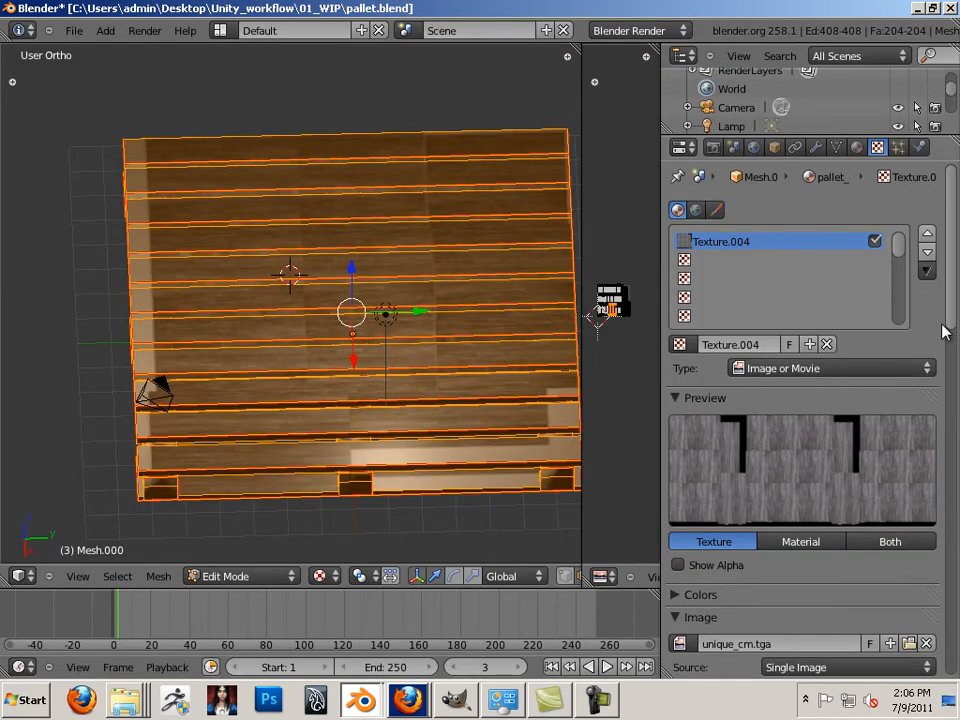
scroll(955, 300, "down", 10)
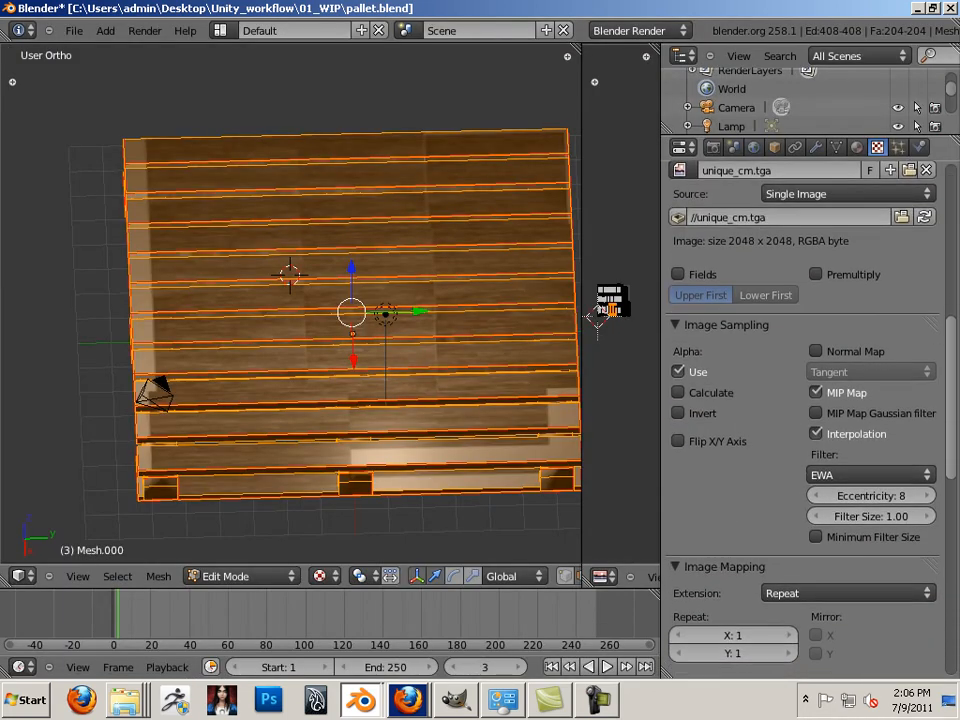
scroll(797, 522, "down", 5)
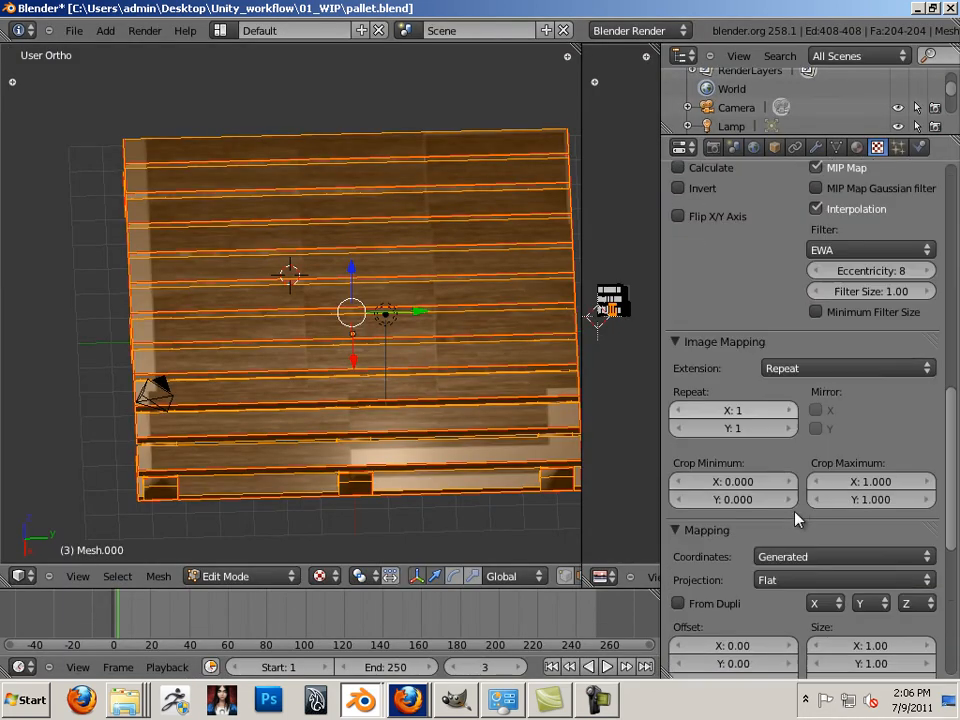
left_click(795, 519)
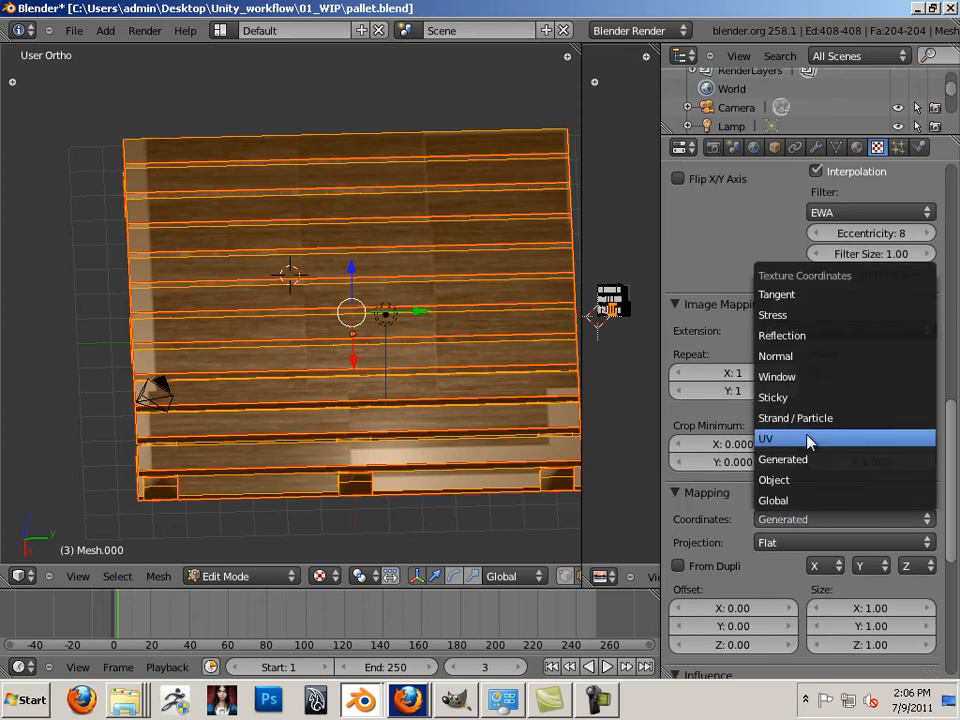
left_click(772, 439)
scroll(950, 463, "up", 6)
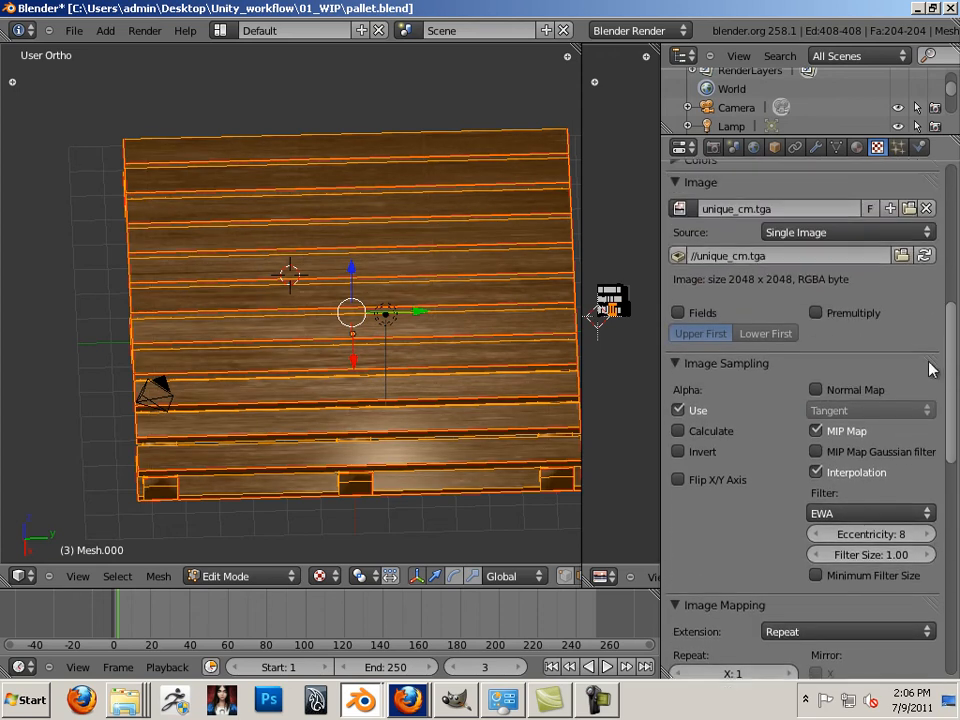
left_click(816, 319)
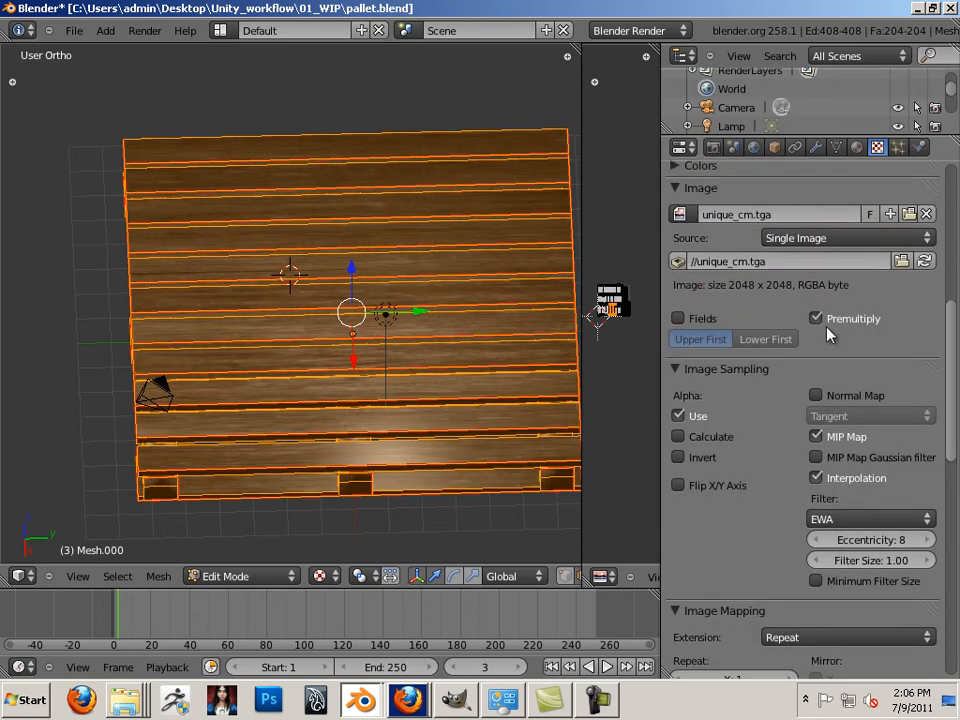
Set pallet_mat's specular intensity to 0
scroll(945, 400, "up", 4)
scroll(933, 347, "up", 5)
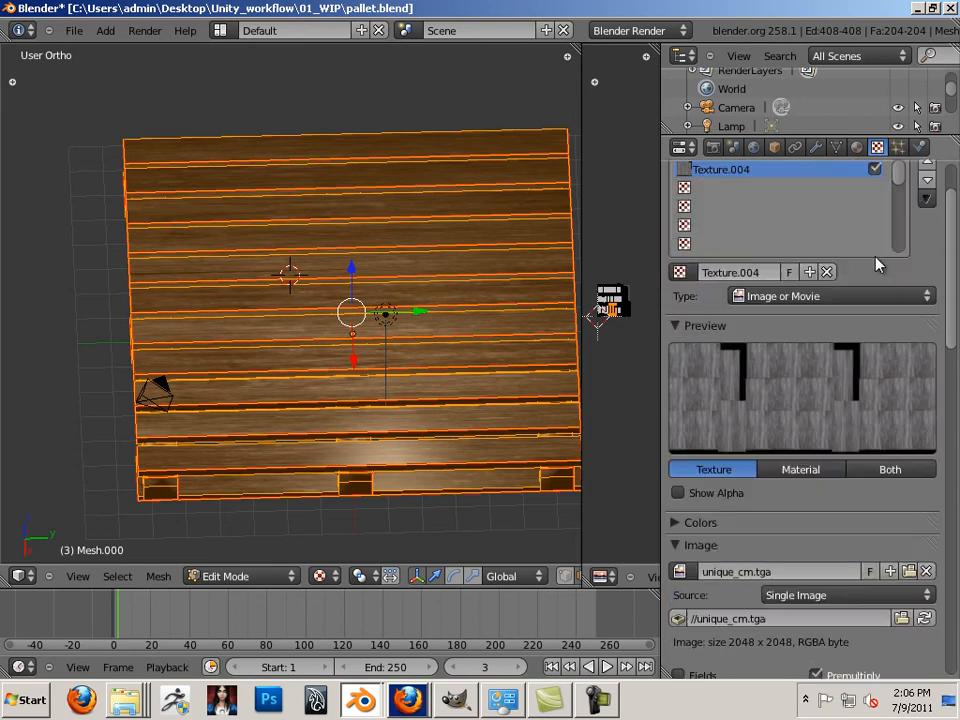
left_click(856, 147)
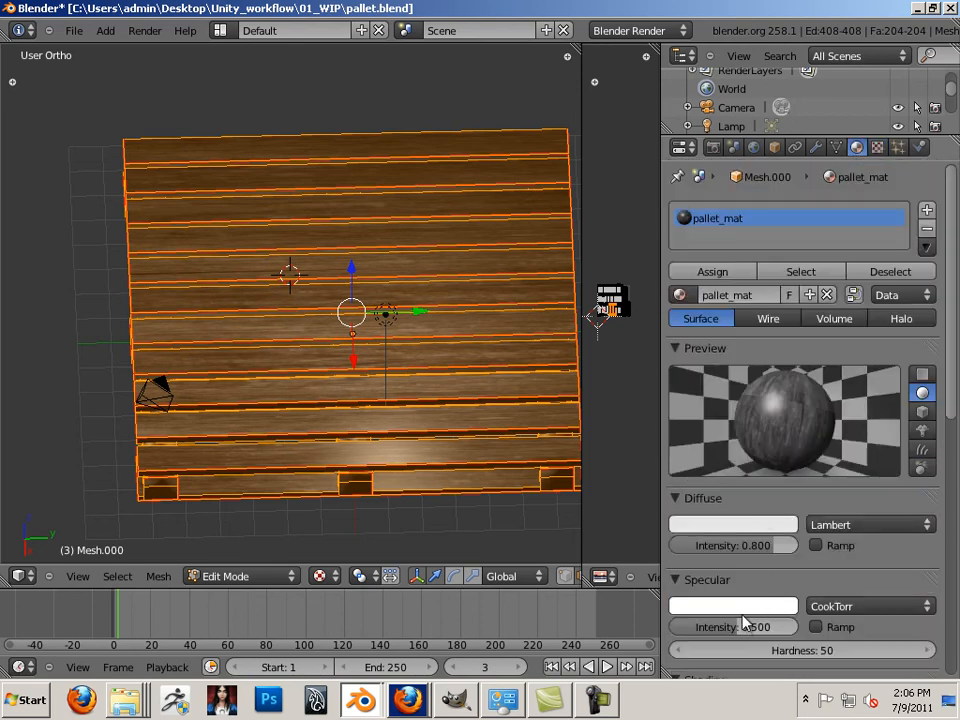
left_click_drag(745, 623, 611, 628)
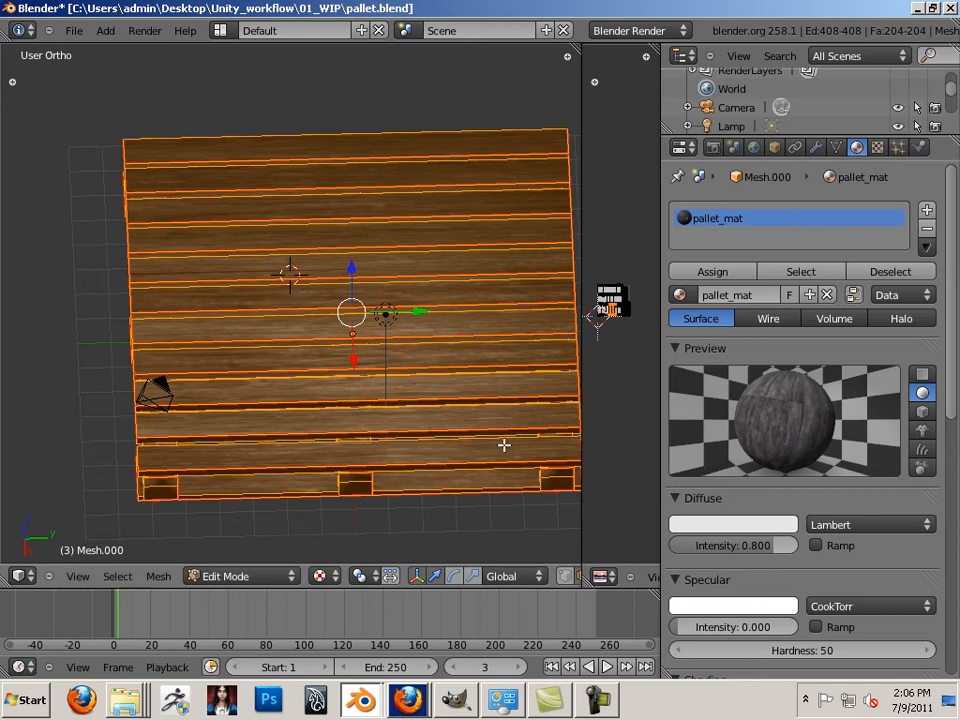
scroll(379, 404, "up", 2)
middle_click_drag(93, 347, 94, 336)
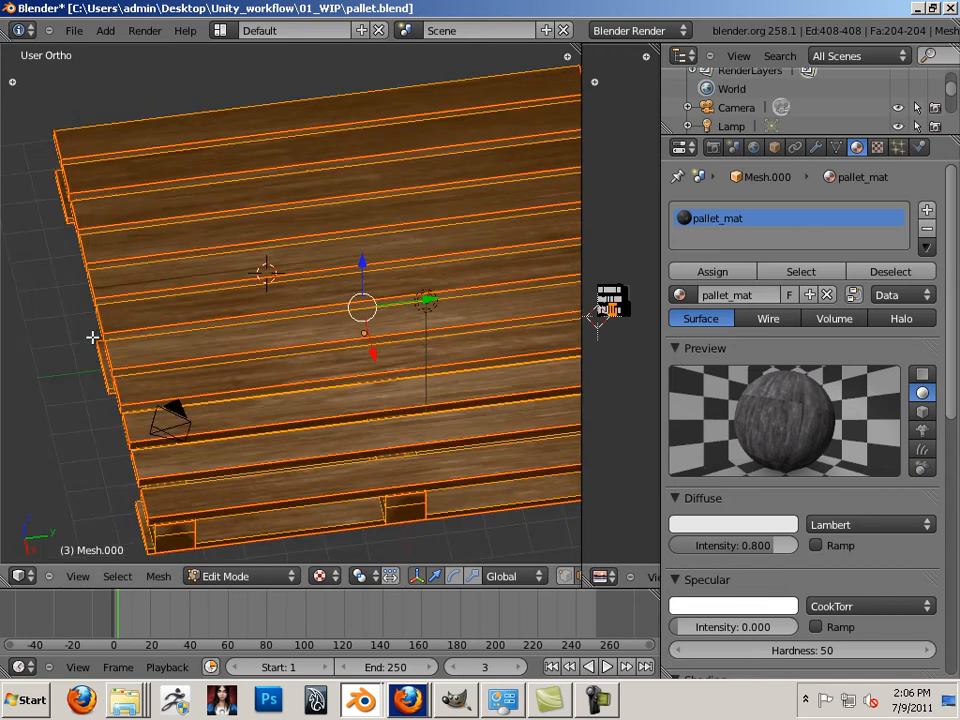
Add a new image texture in the second slot, loading pallet_occ.tga
left_click(877, 147)
left_click(752, 189)
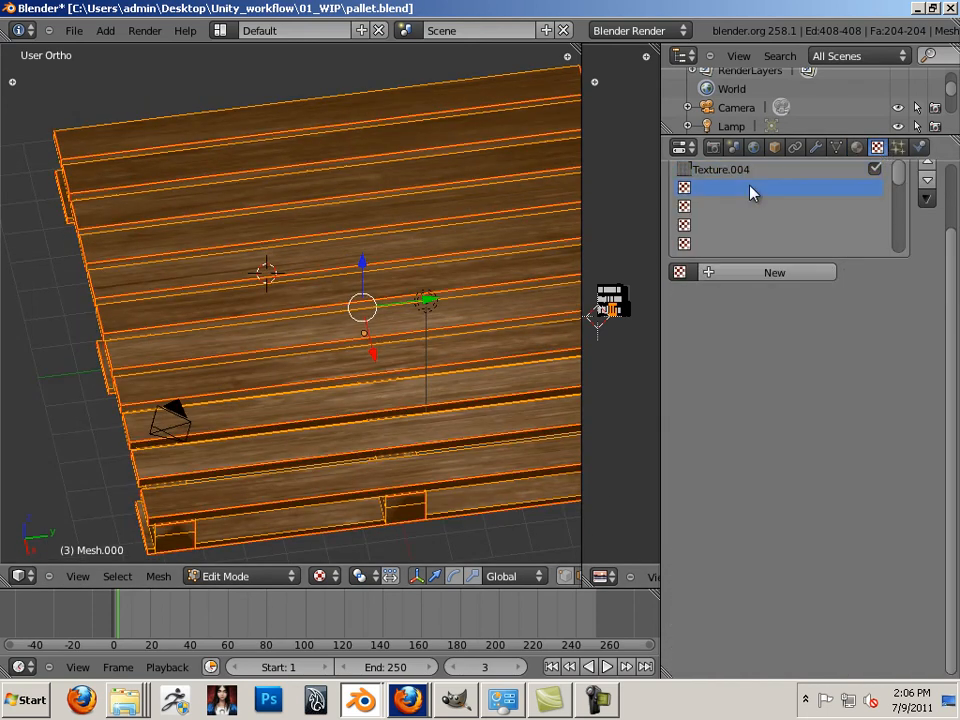
left_click(796, 273)
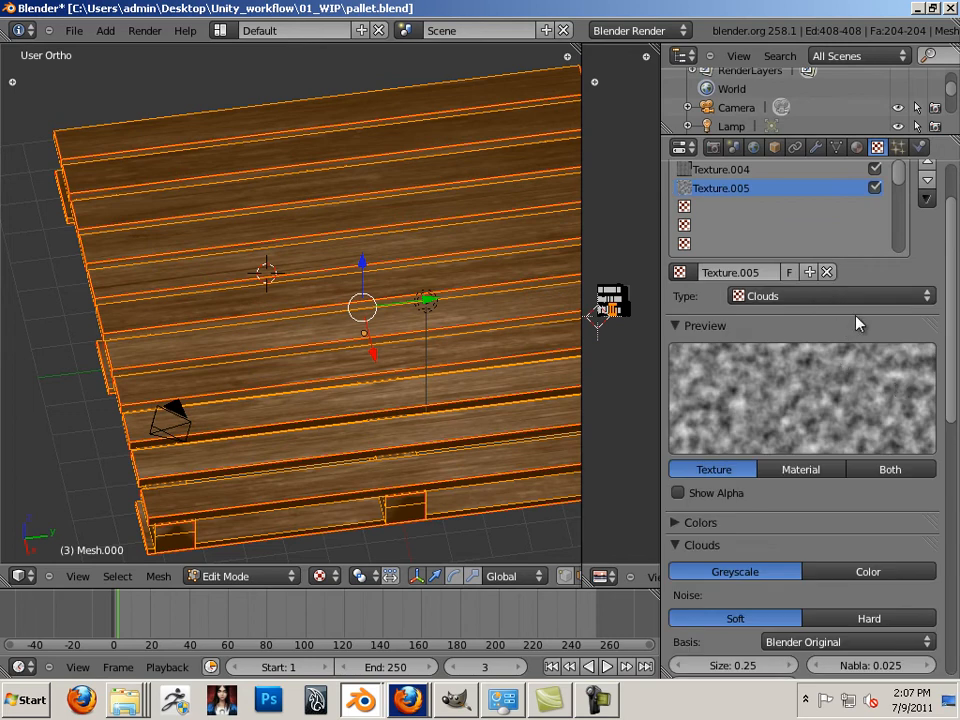
left_click(850, 298)
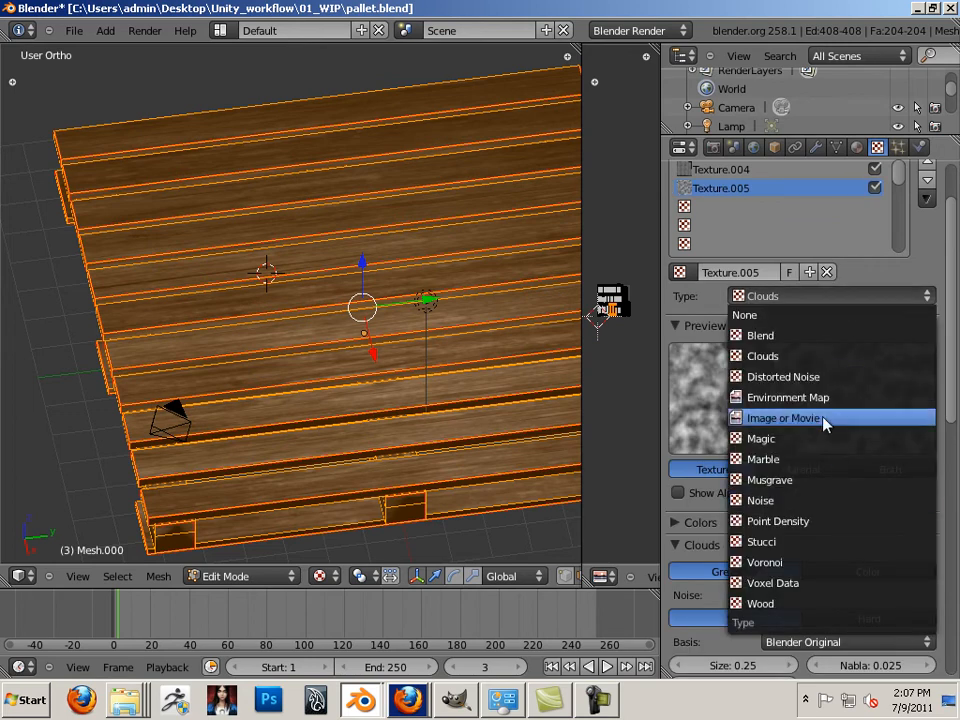
left_click(826, 420)
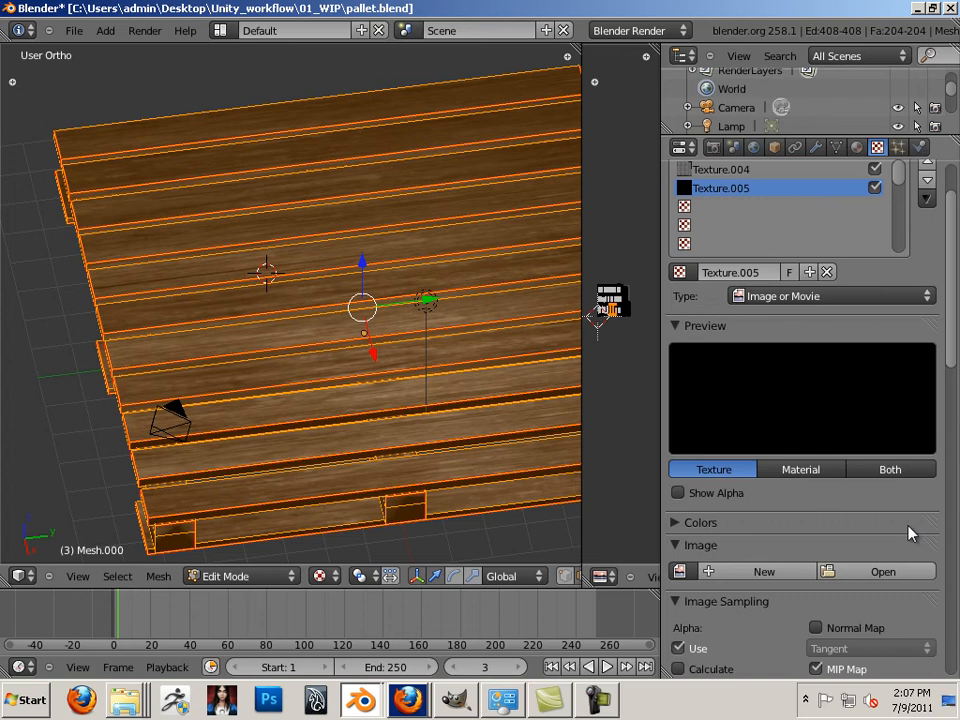
left_click(898, 572)
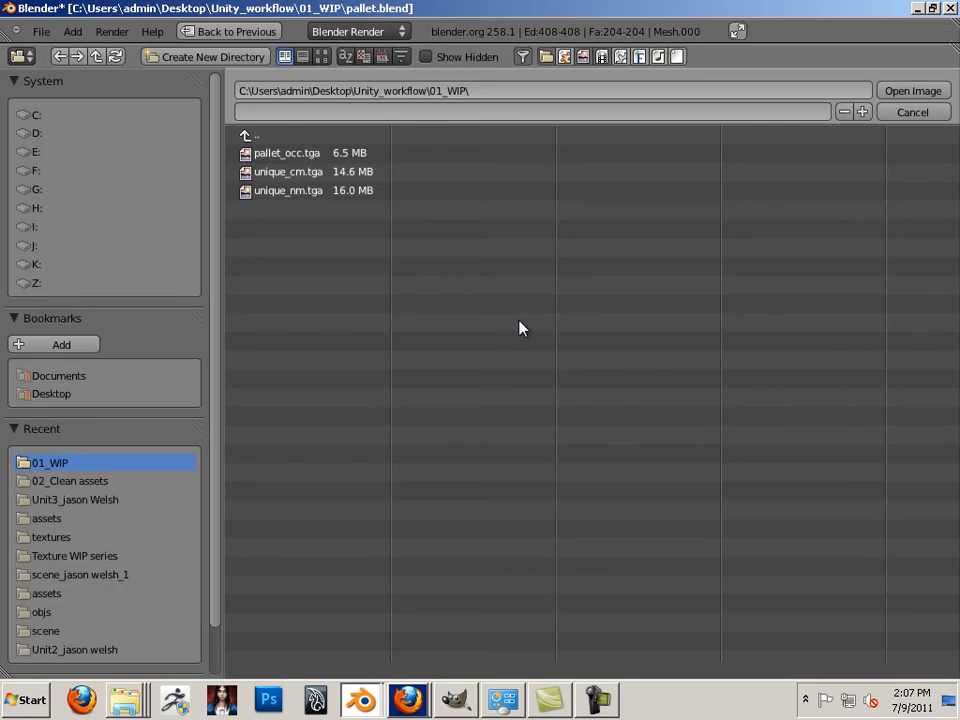
double_click(291, 156)
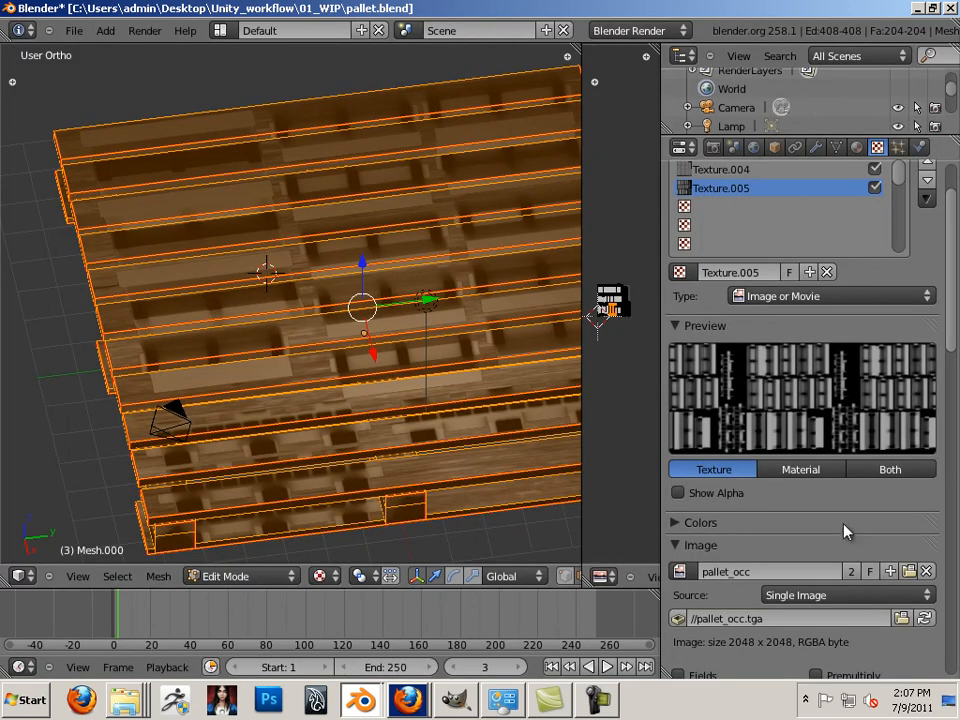
Map the occlusion texture with UV coordinates and set its blend to Multiply
scroll(920, 396, "down", 8)
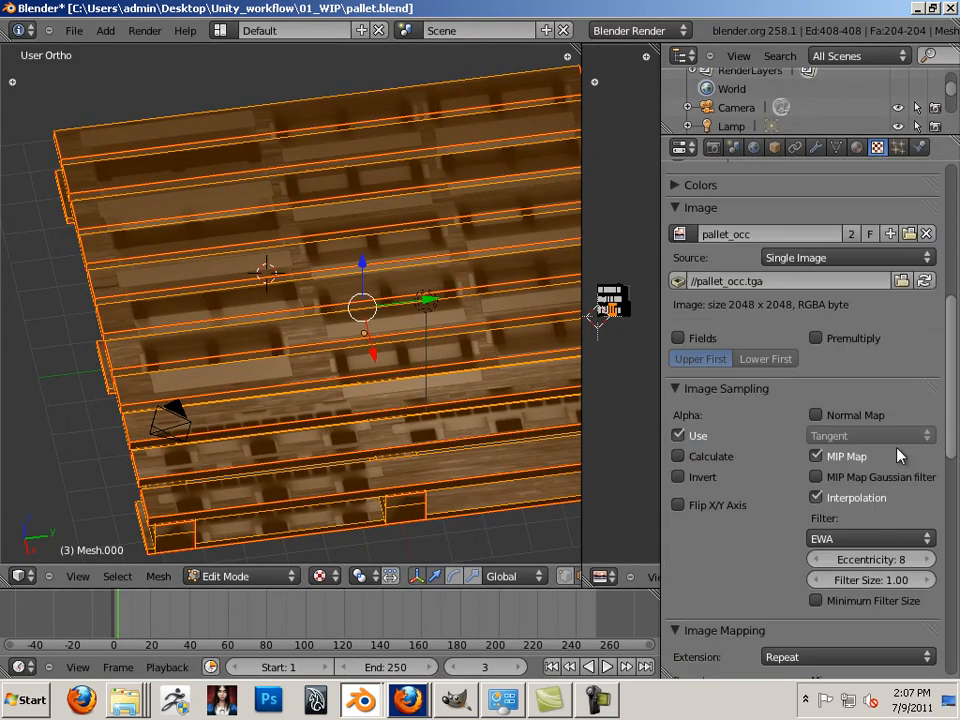
scroll(900, 455, "down", 8)
left_click(870, 469)
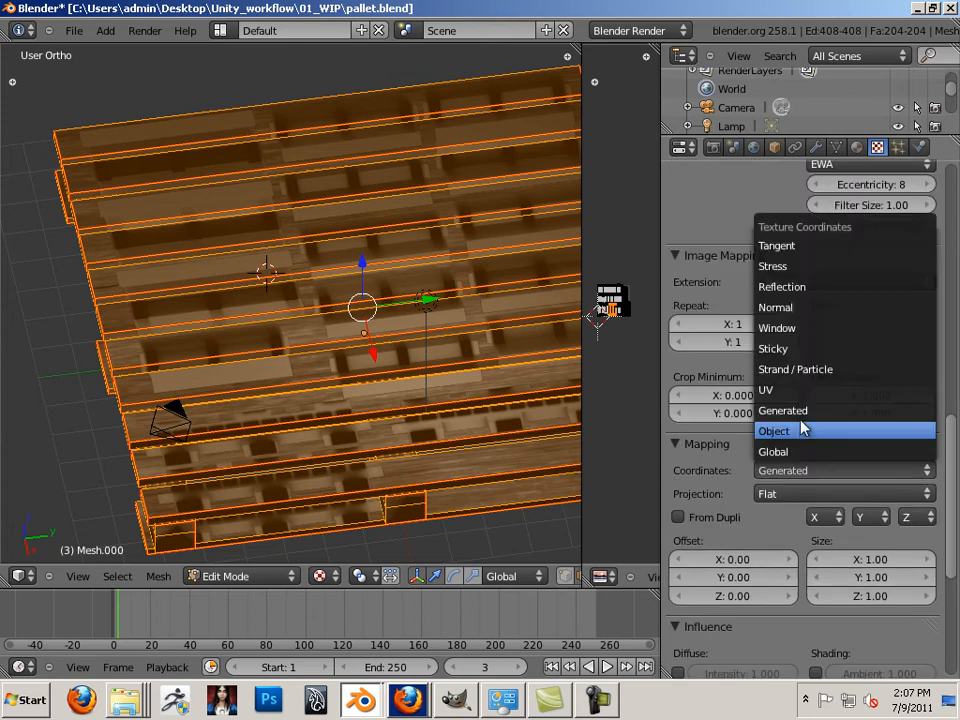
left_click(797, 390)
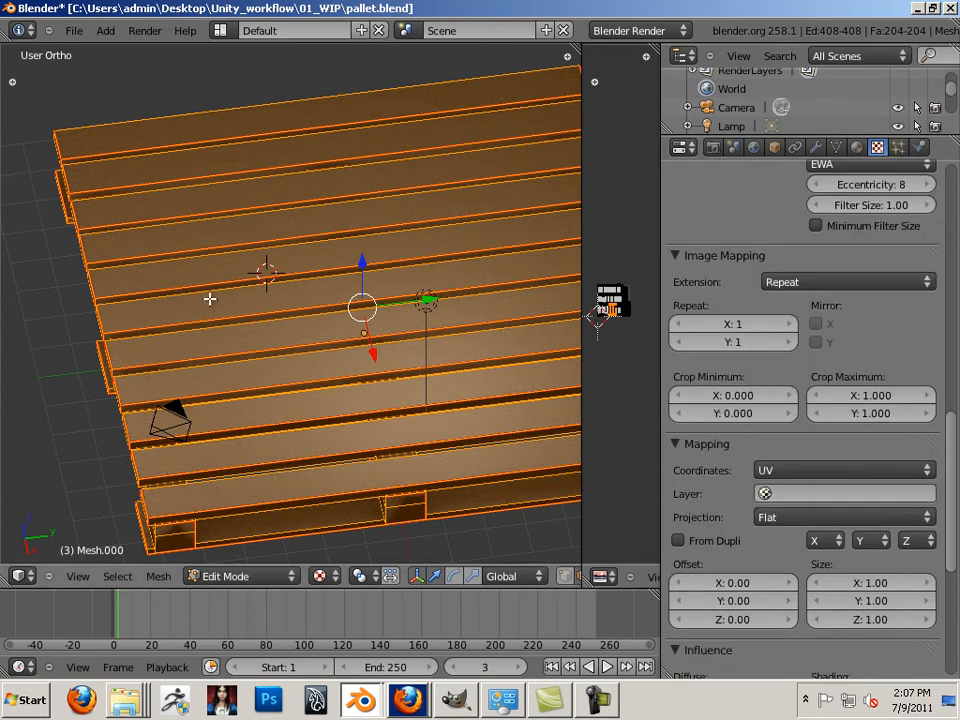
left_click_drag(949, 437, 955, 561)
left_click(782, 548)
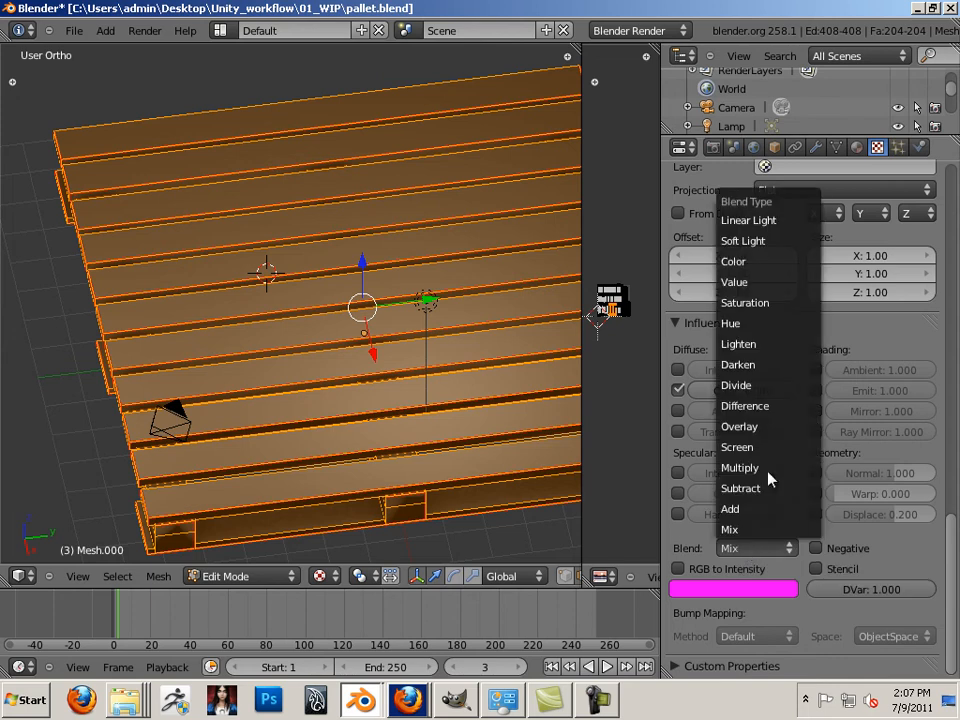
left_click(768, 466)
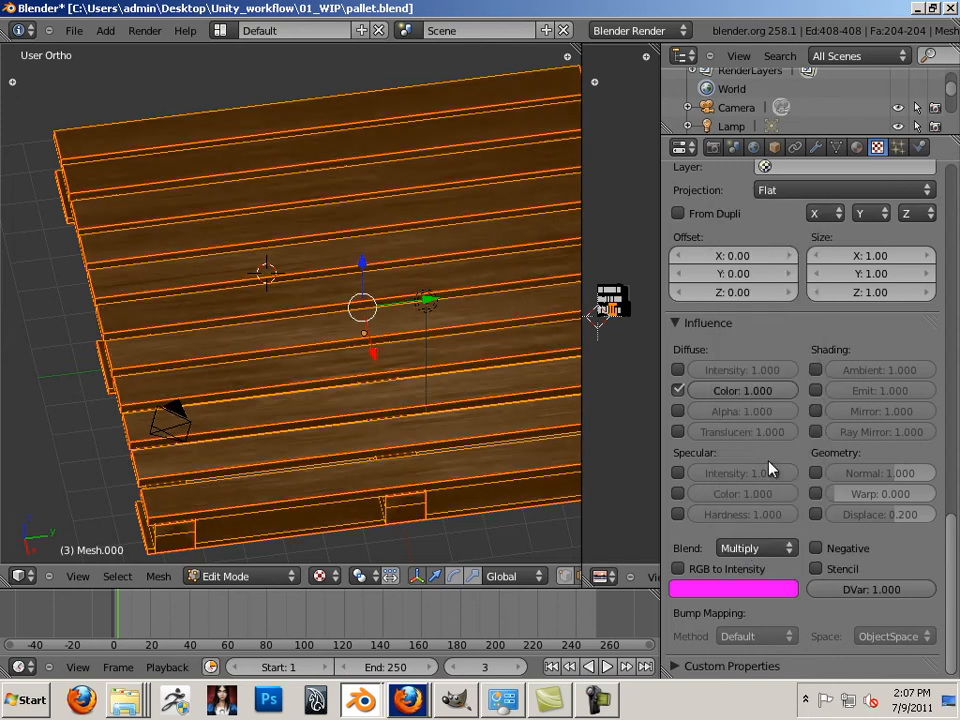
right_click(154, 103)
middle_click_drag(154, 103, 165, 208)
Orbit the 3D view to look straight down on the pallet's planks
key("Right")
middle_click_drag(365, 205, 313, 285)
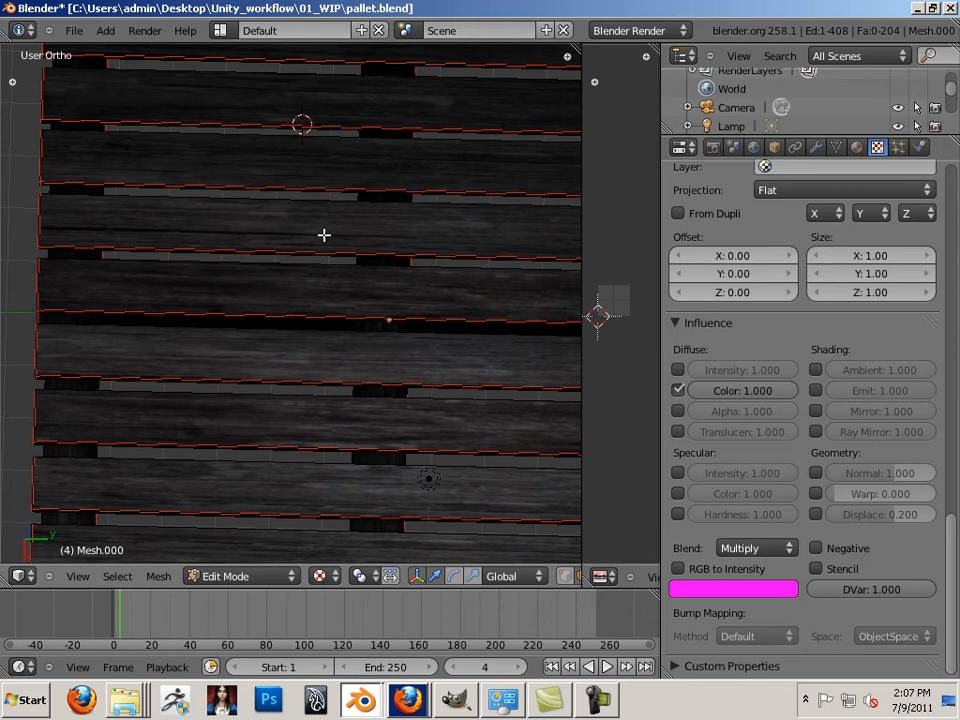
middle_click_drag(324, 235, 416, 519)
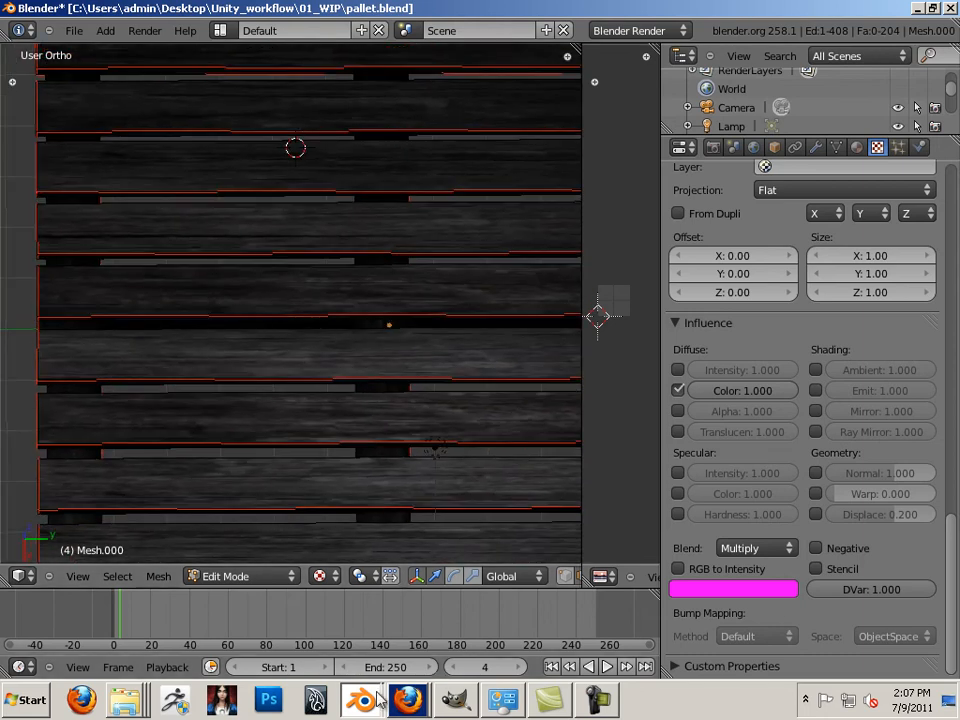
mouse_move(410, 703)
Open a new Firefox window and search Google for 'rust texture'
right_click(400, 699)
left_click(400, 610)
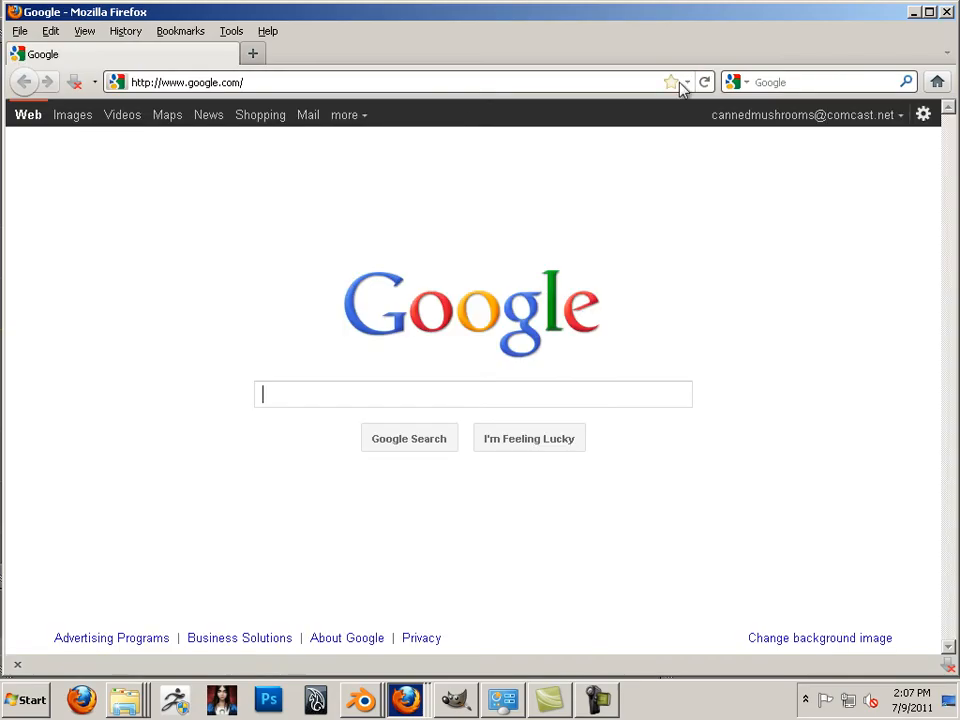
type("ru")
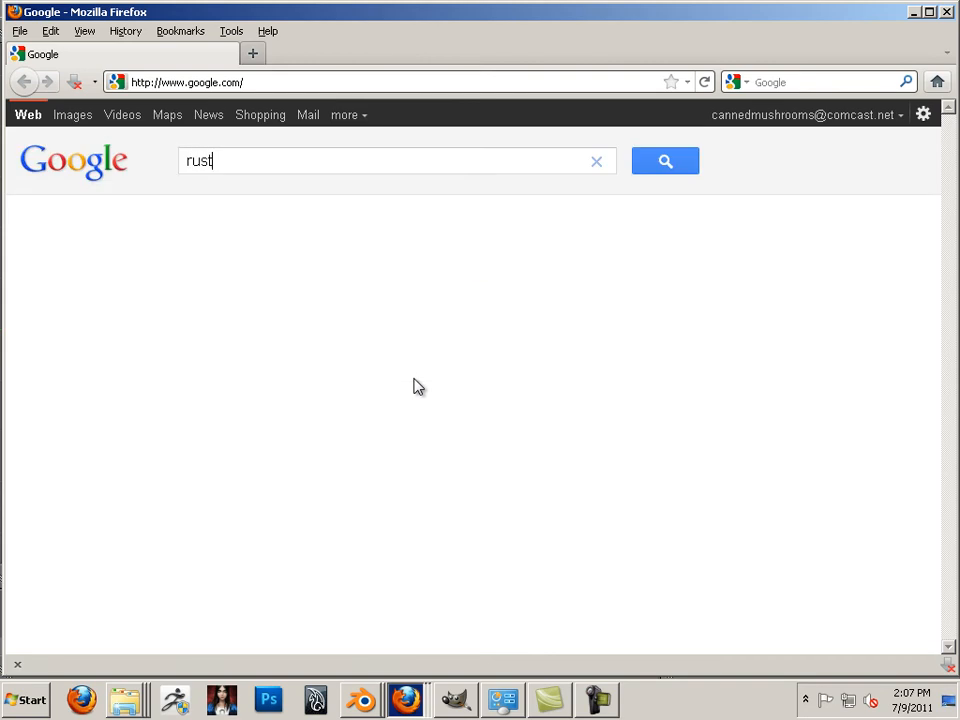
type("st")
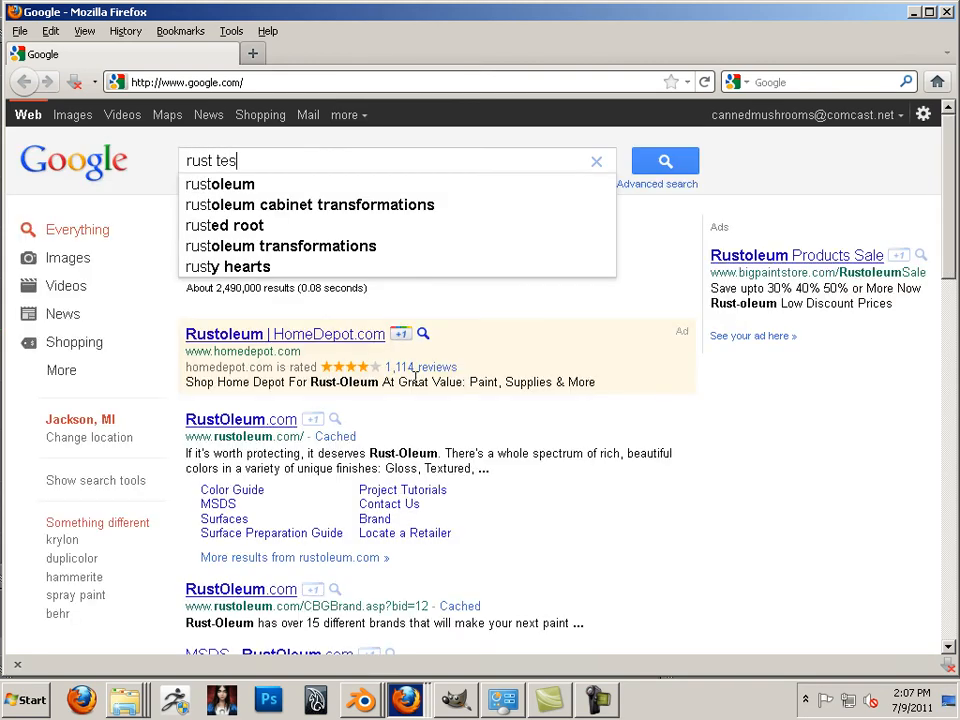
type("xture")
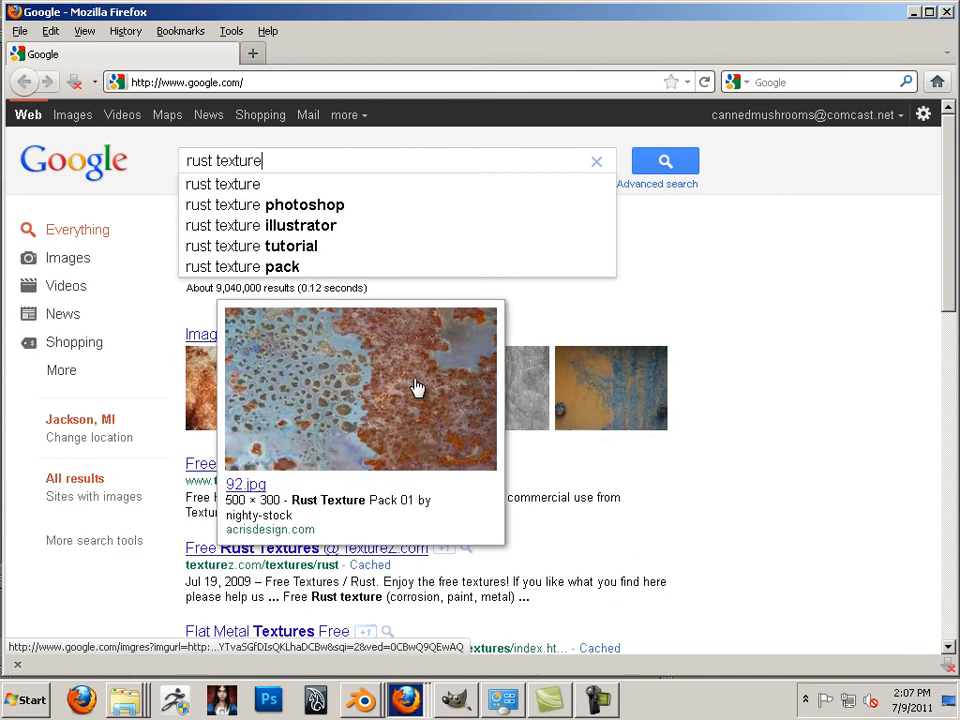
key("Return")
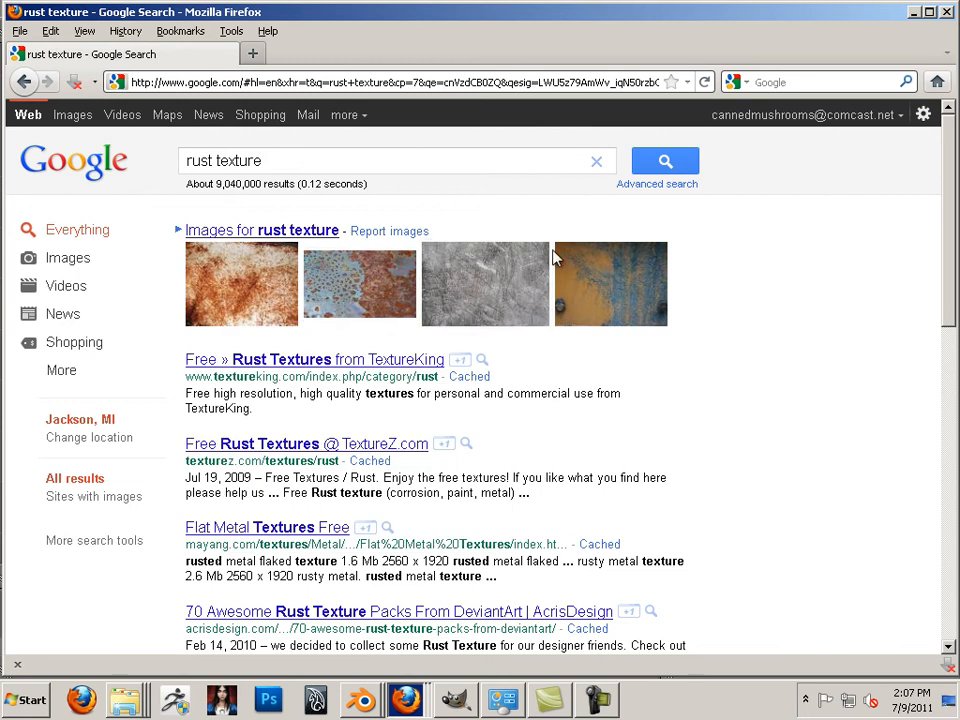
Switch to image results and scroll through several pages of rust textures
left_click(72, 116)
scroll(471, 296, "down", 5)
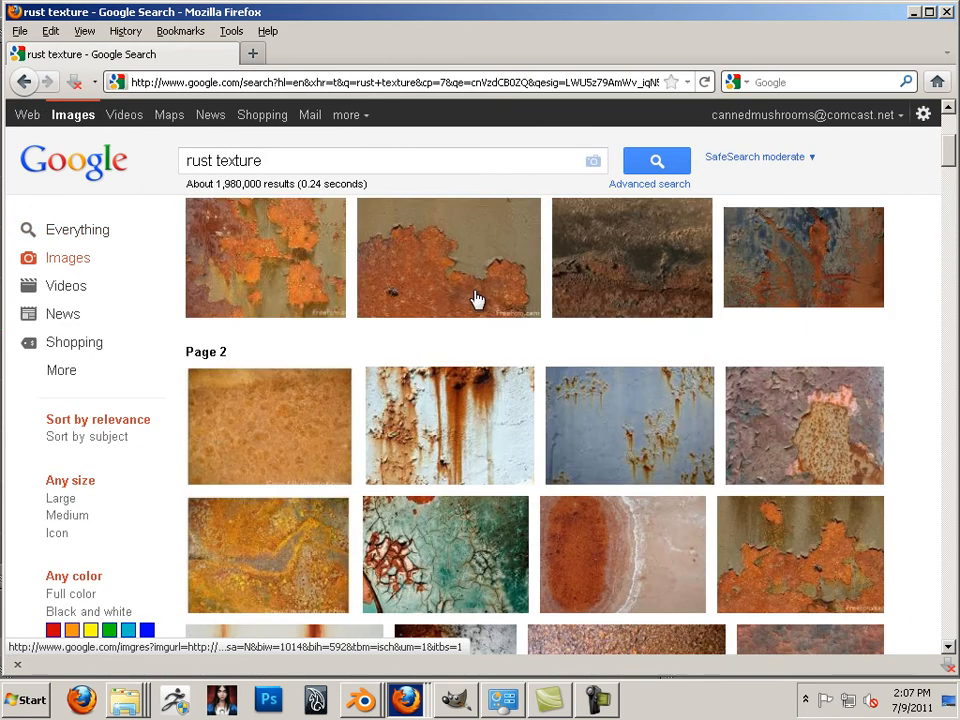
scroll(478, 299, "down", 5)
scroll(478, 299, "up", 2)
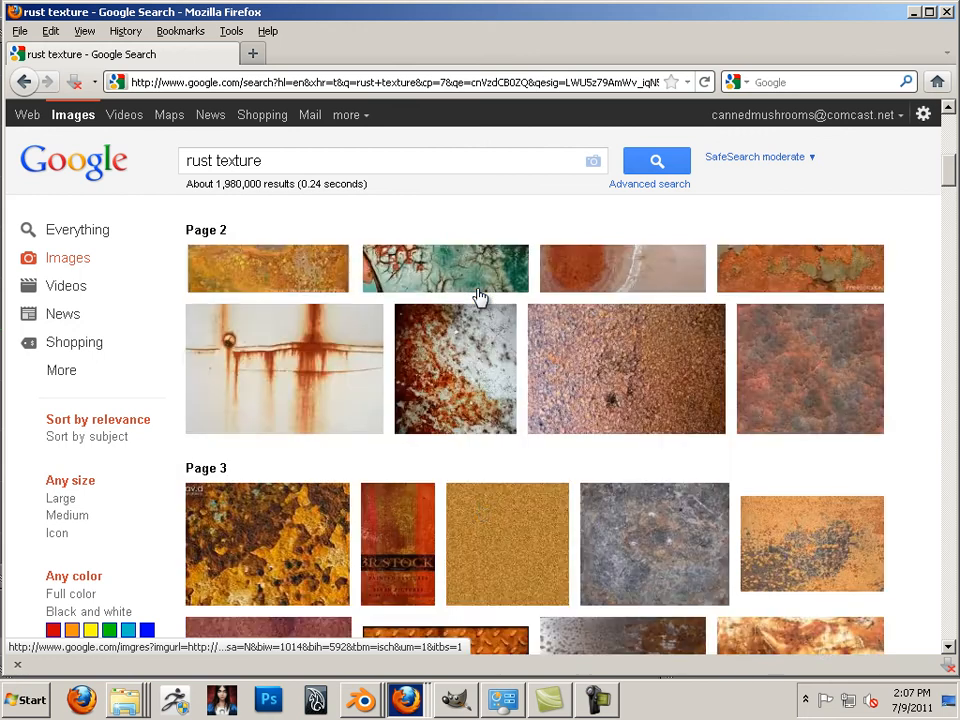
scroll(480, 298, "down", 2)
scroll(481, 297, "down", 2)
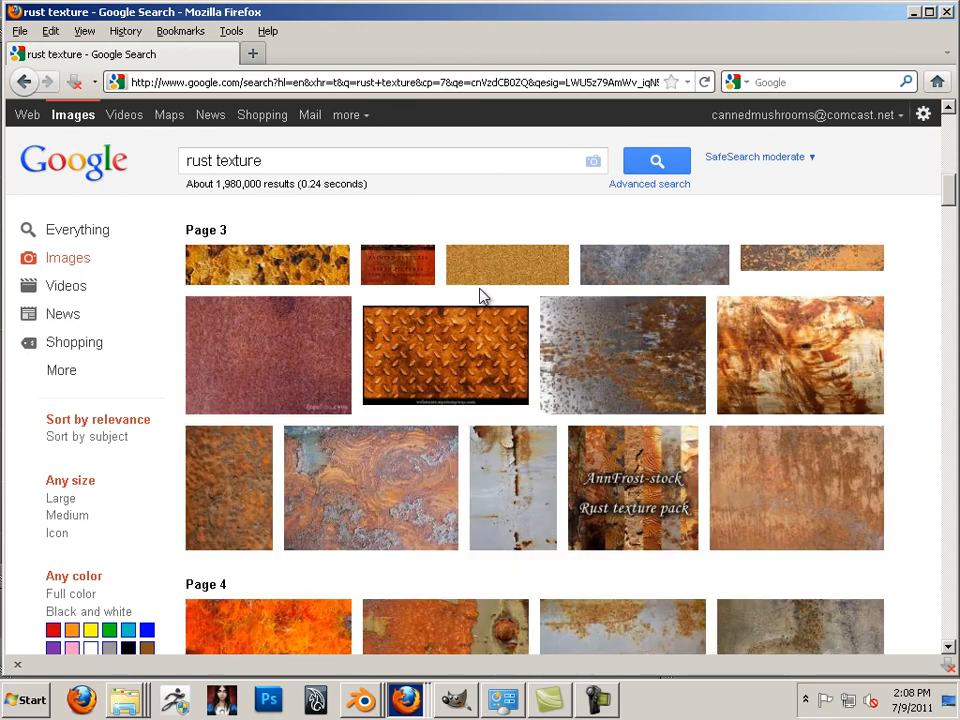
scroll(481, 297, "down", 3)
scroll(481, 297, "down", 6)
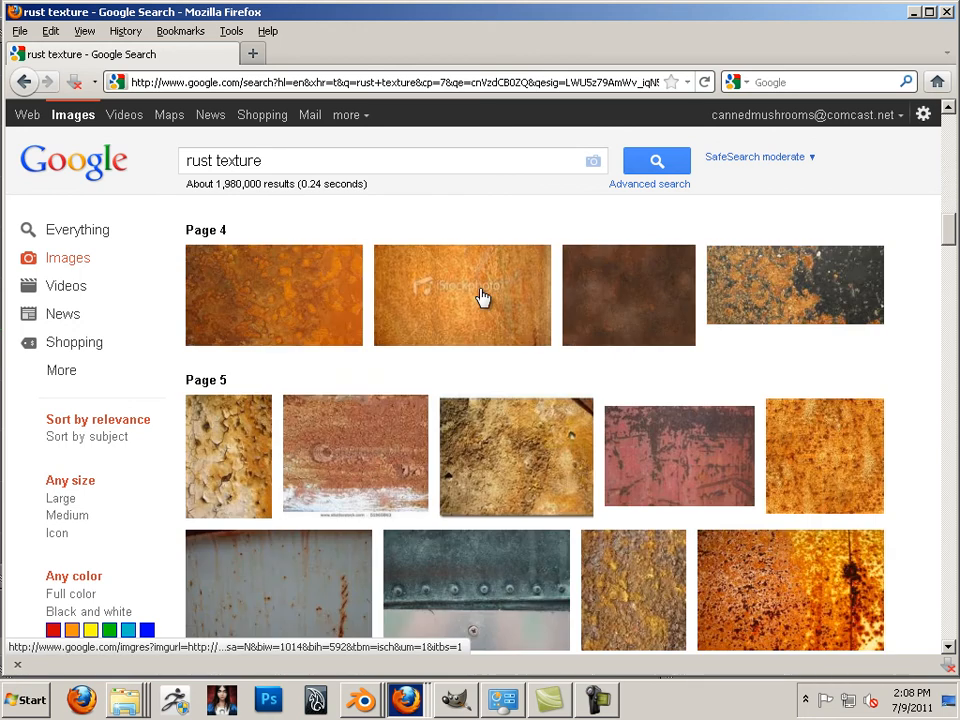
scroll(478, 294, "down", 3)
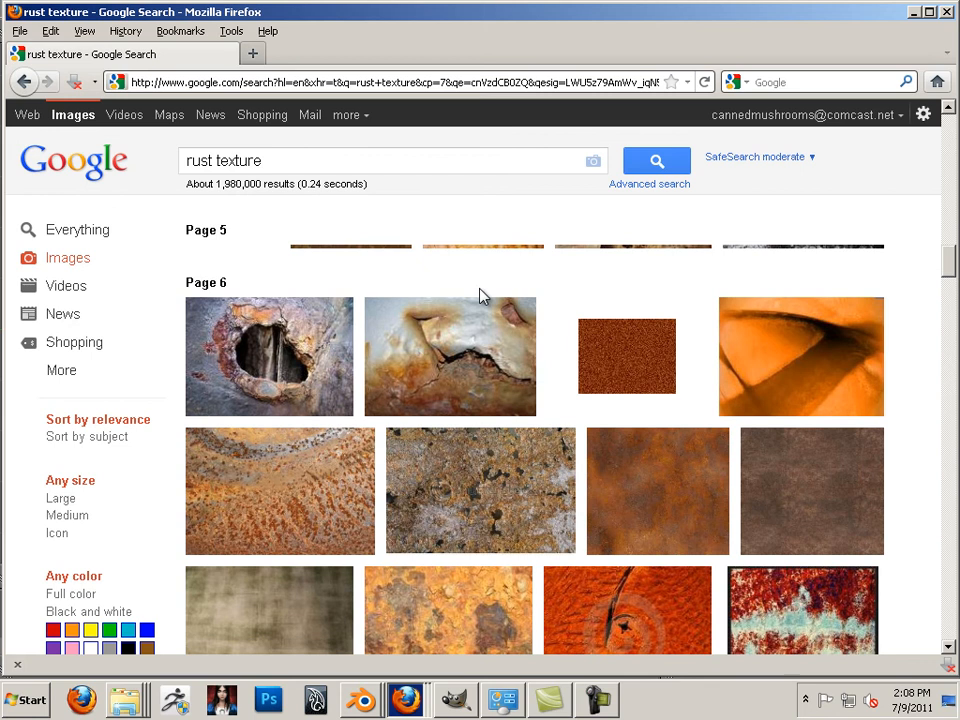
scroll(583, 267, "up", 10)
scroll(583, 267, "down", 3)
left_click(656, 188)
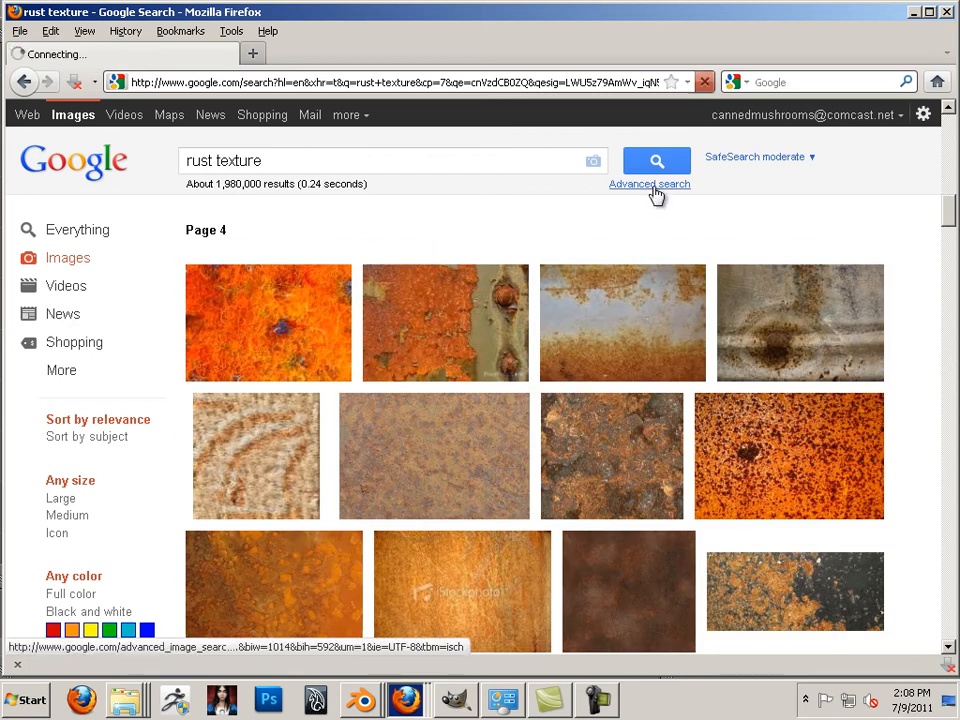
Limit the rust image search to images larger than 6 MP
left_click(650, 340)
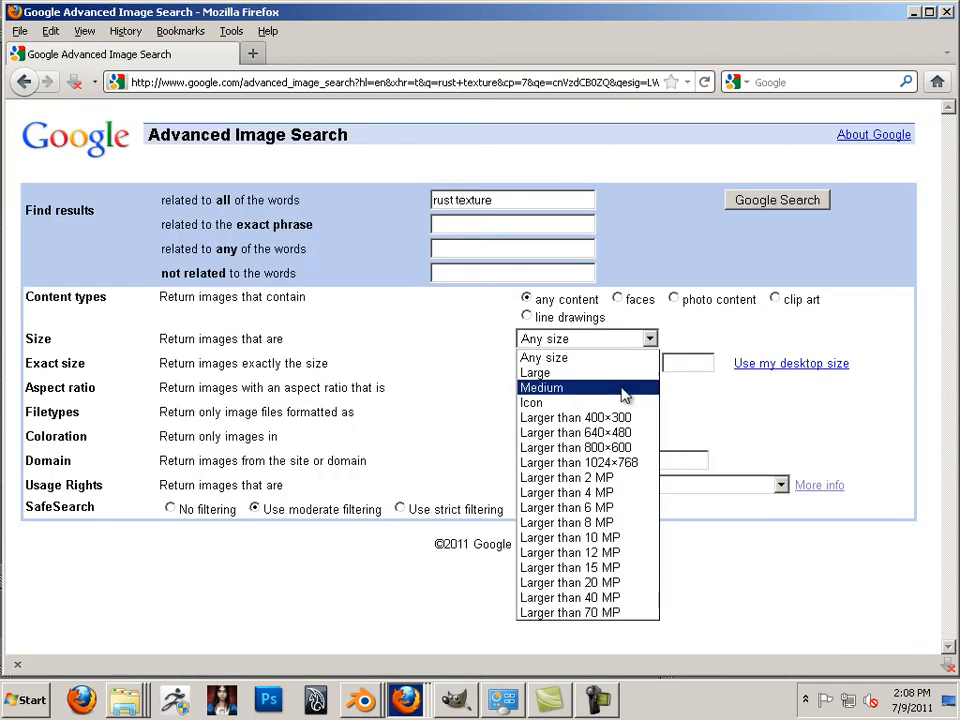
left_click(610, 508)
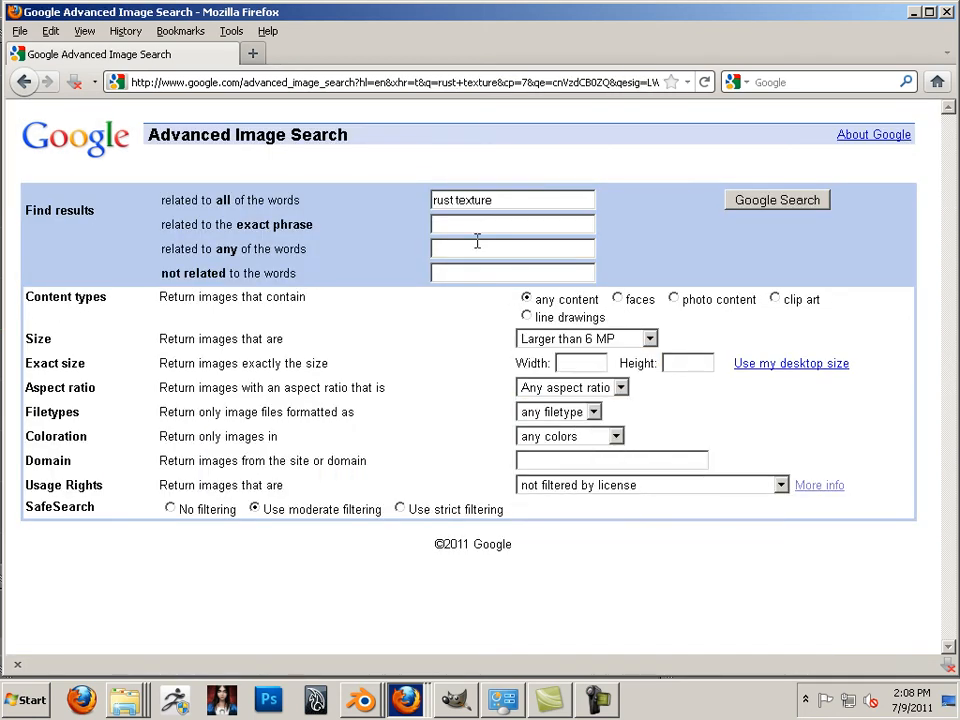
left_click(790, 200)
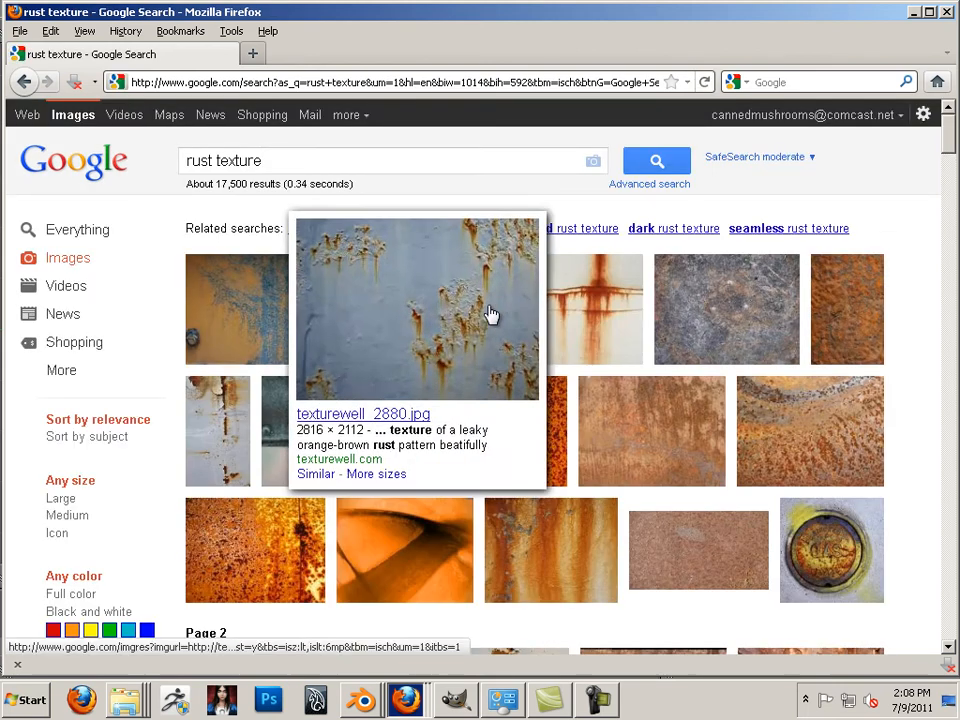
Open the rusty oil barrel result and view the image at full resolution
left_click(706, 327)
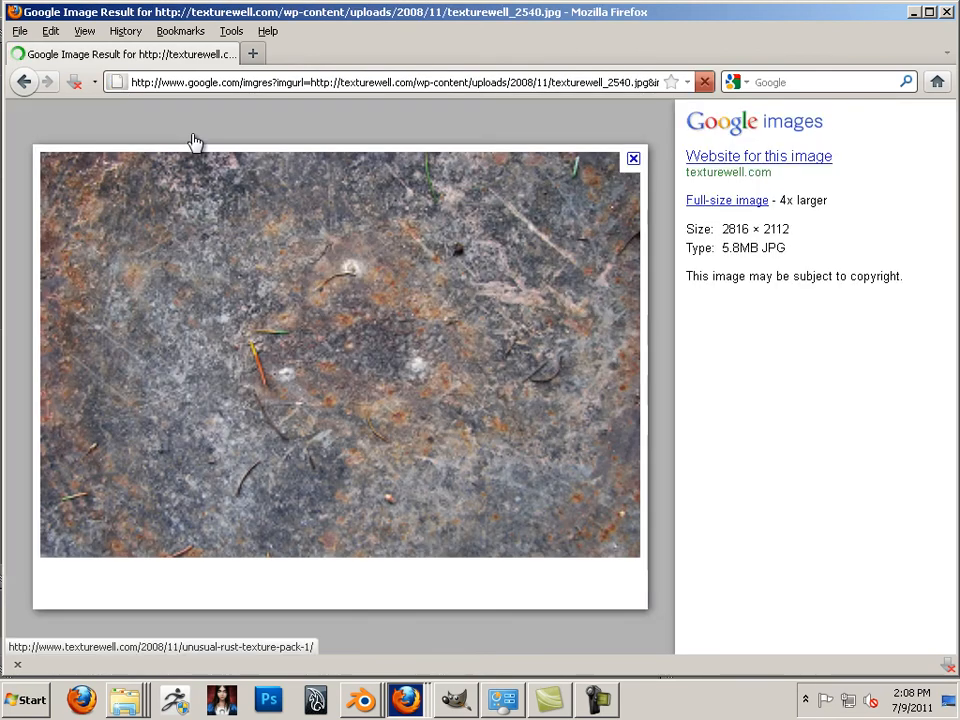
left_click(24, 82)
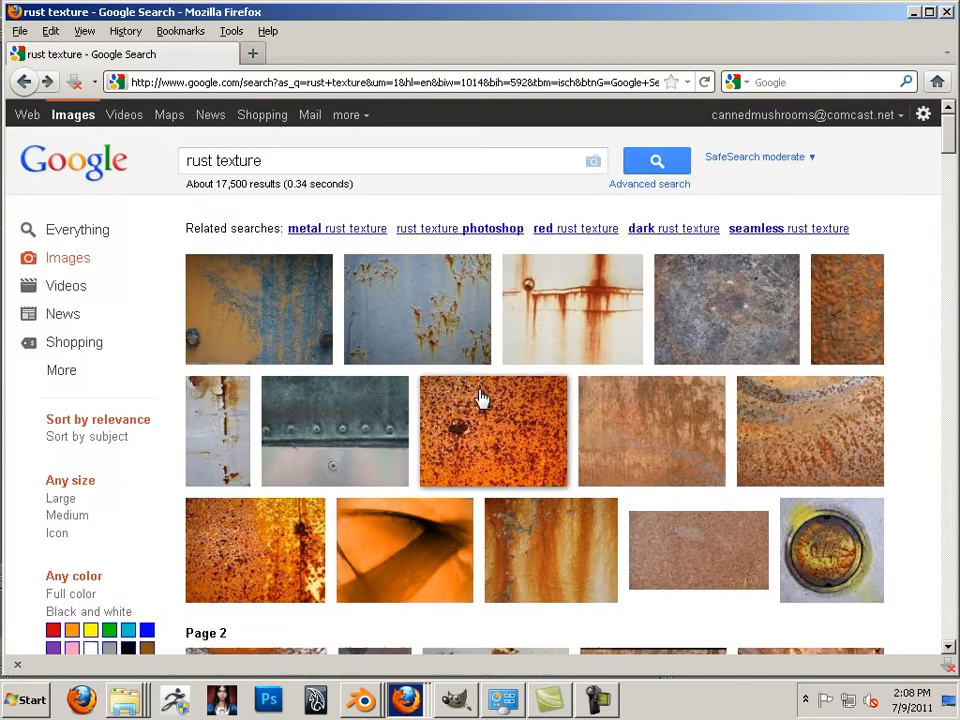
scroll(486, 400, "down", 3)
scroll(490, 403, "down", 5)
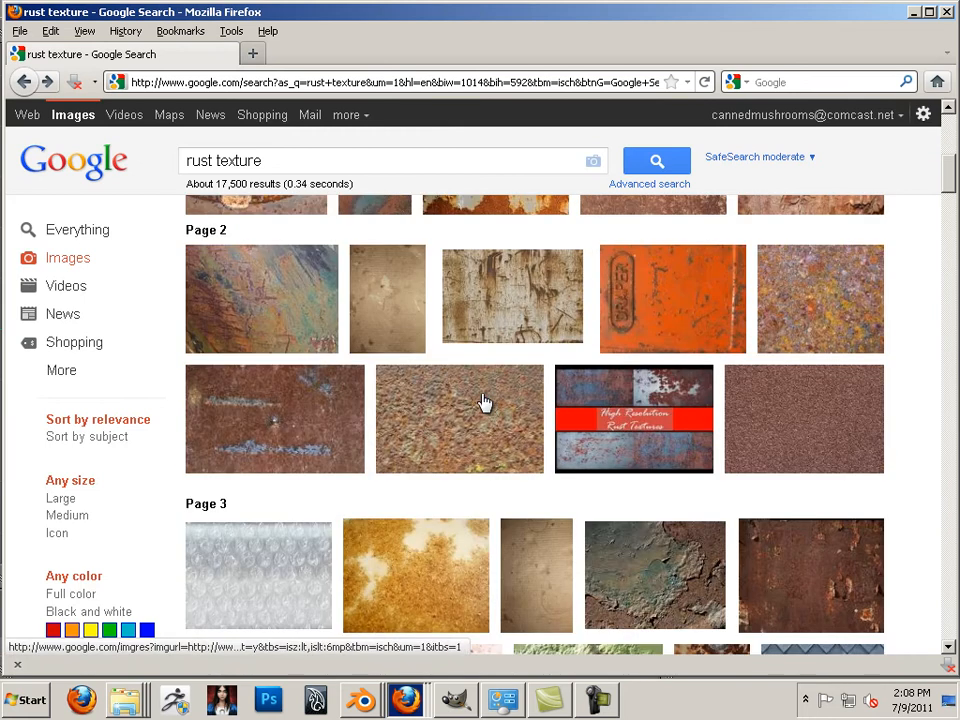
mouse_move(280, 312)
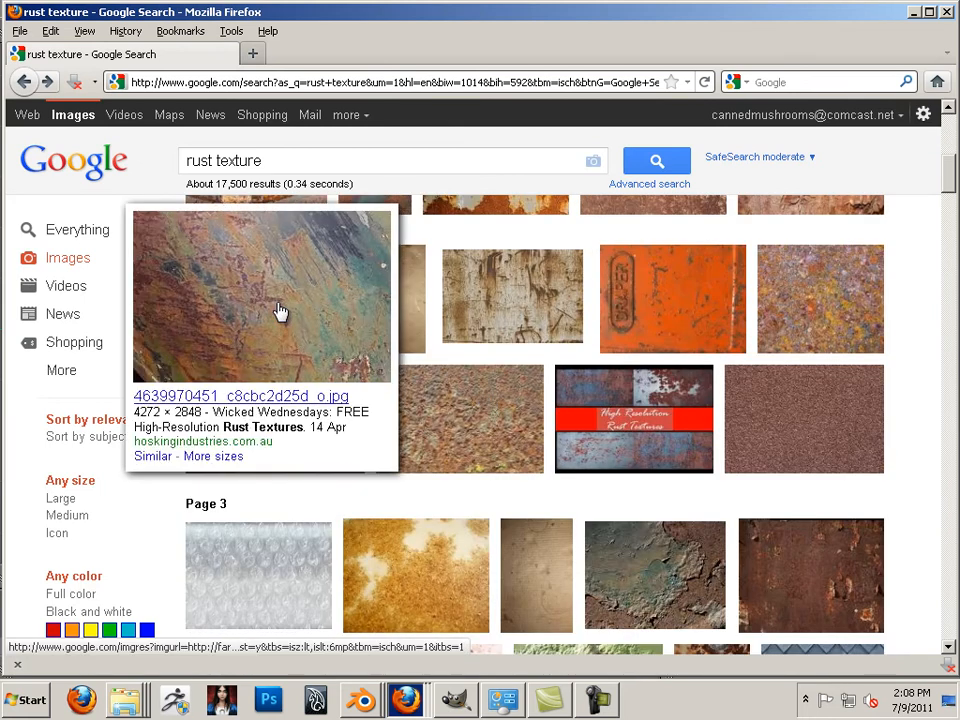
left_click(838, 321)
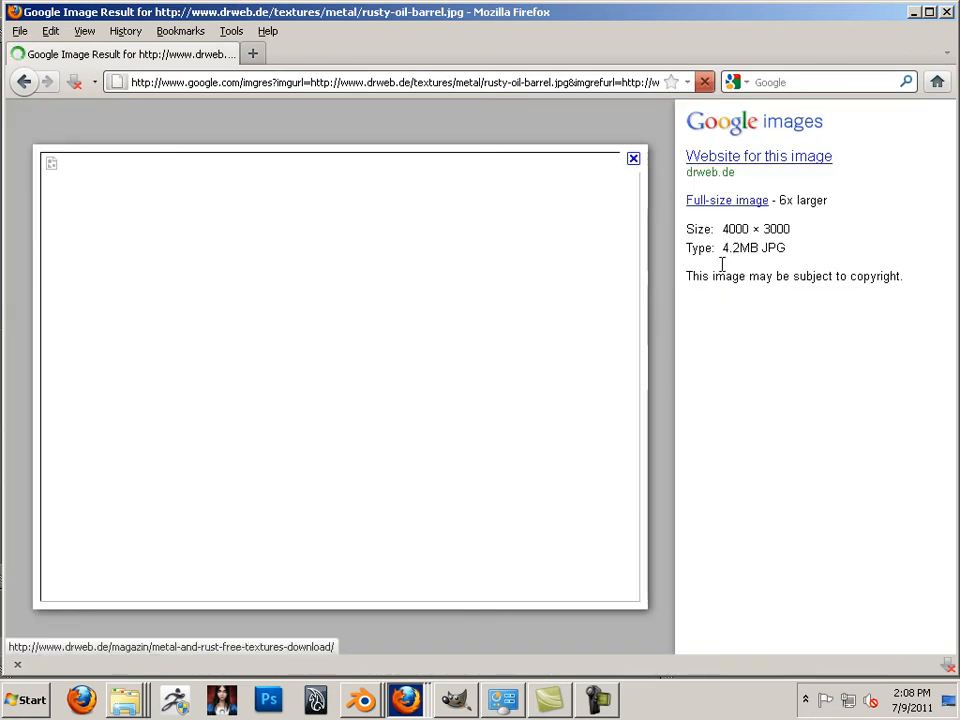
left_click(722, 204)
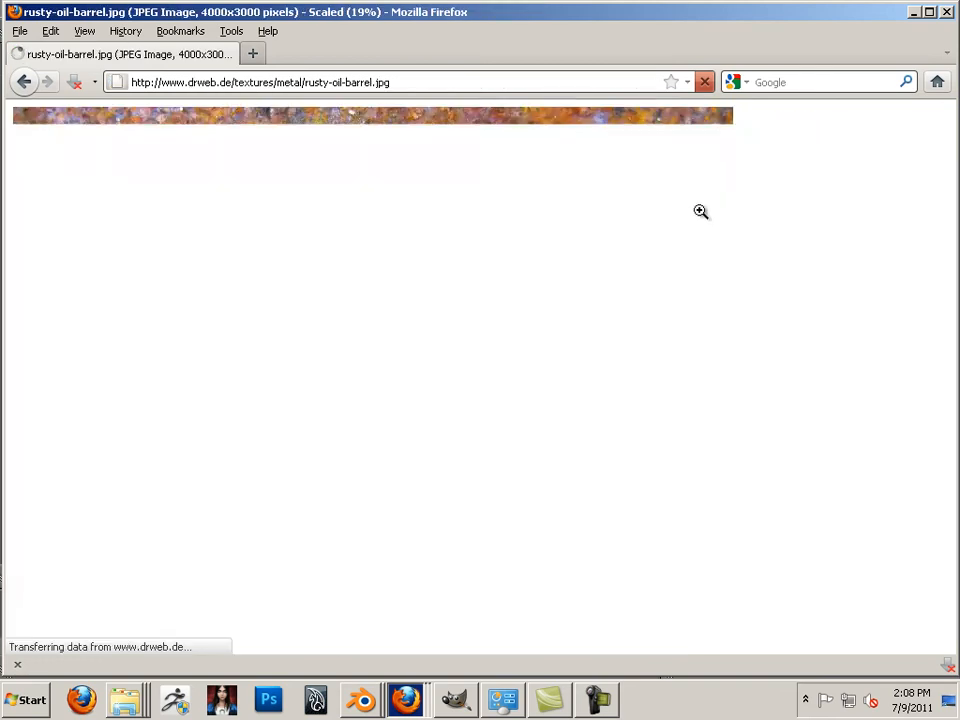
left_click(408, 178)
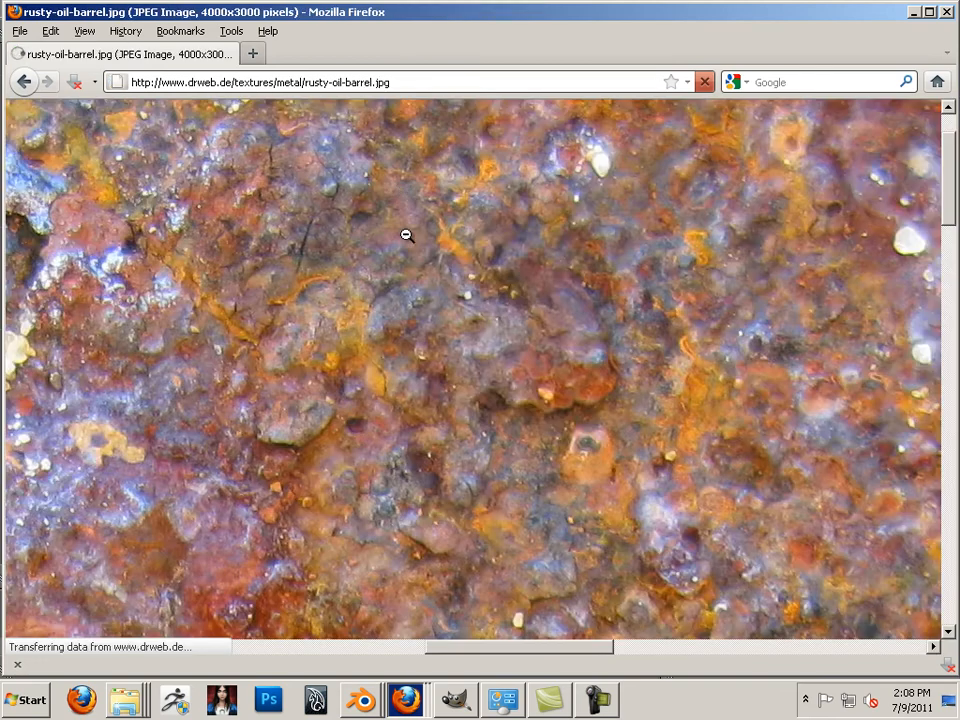
Open the 01_WIP folder in a file window from the recent folders list
right_click(406, 235)
left_click(470, 266)
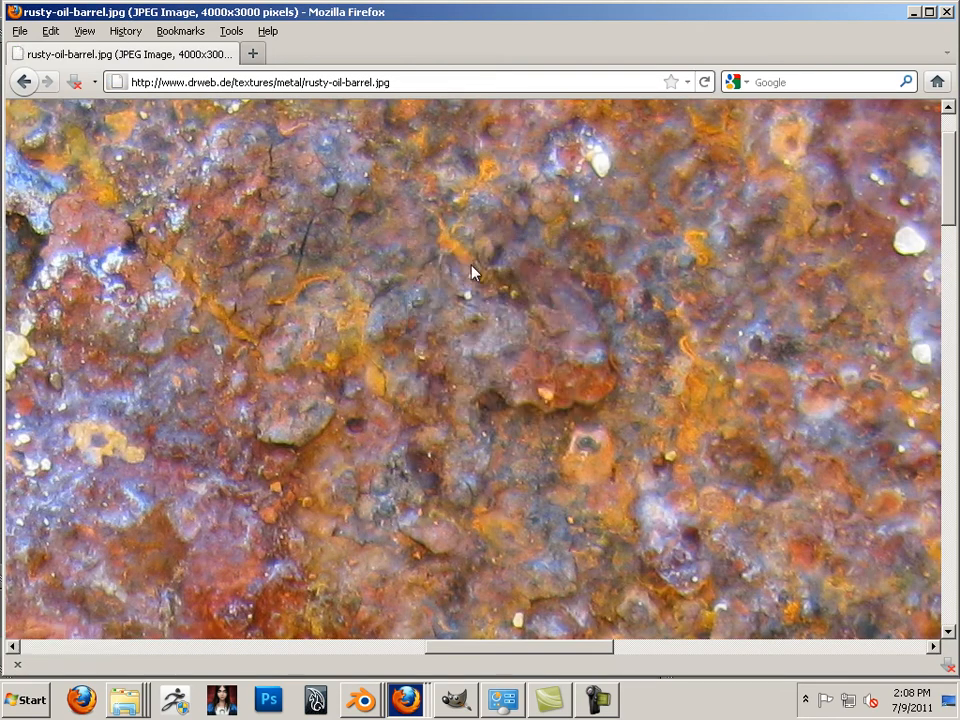
right_click(125, 711)
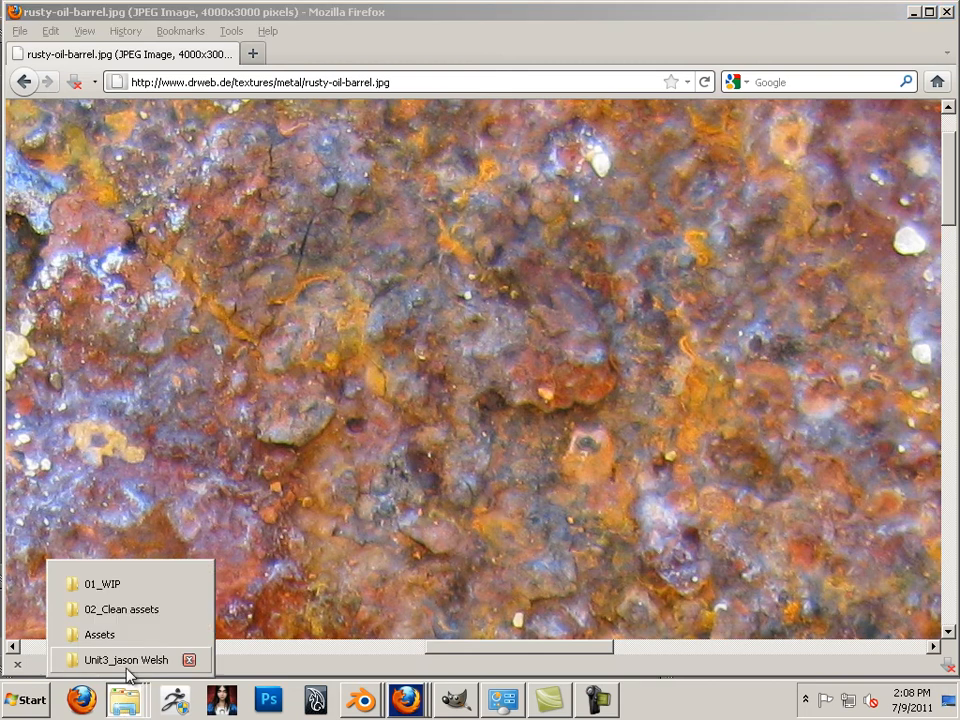
left_click(126, 601)
right_click(441, 391)
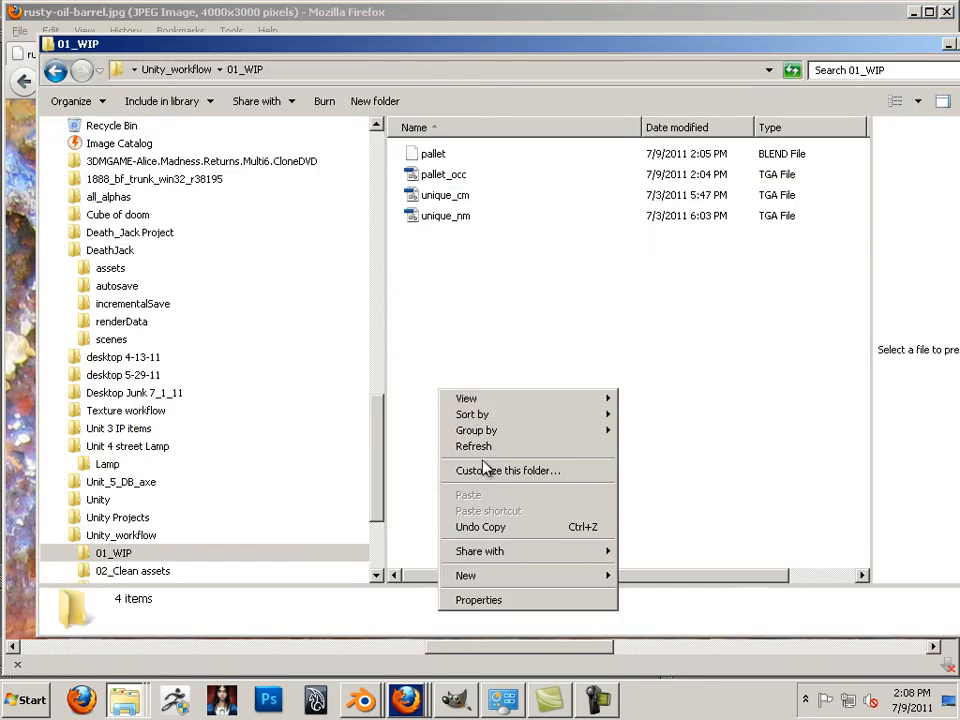
left_click(450, 357)
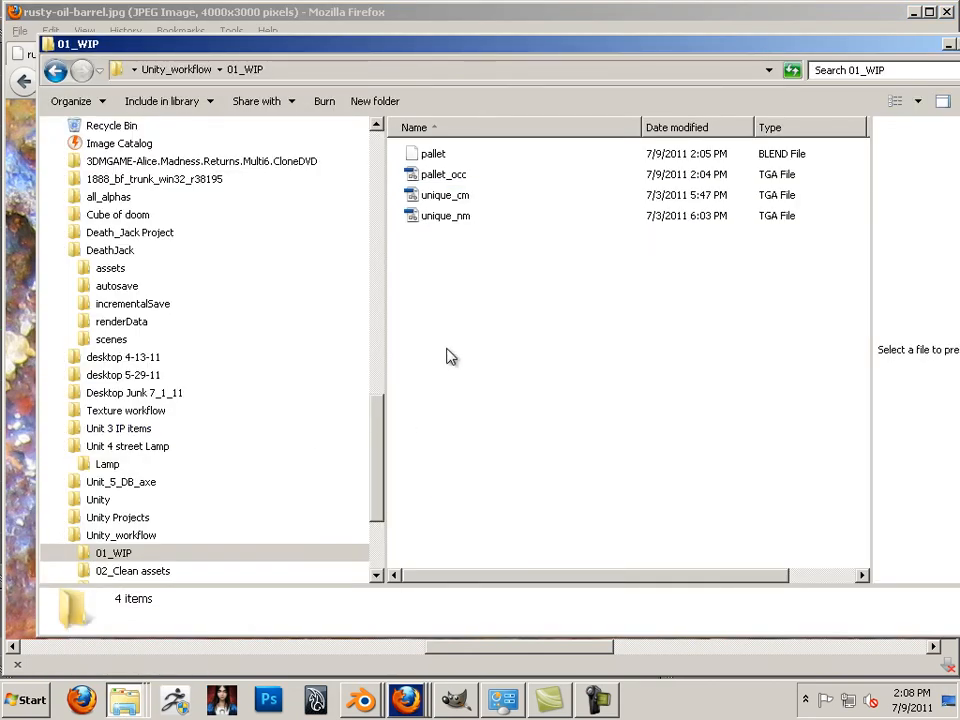
Save the rust image as rusty-oil-barrel.jpg into Unity_workflow/01_WIP
right_click(24, 348)
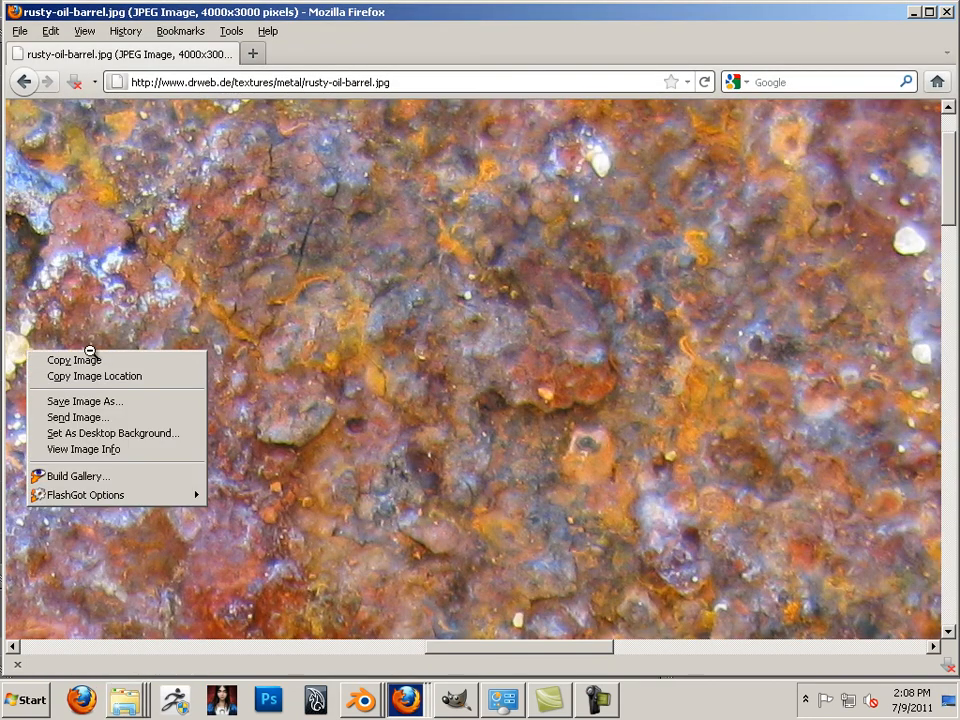
left_click(140, 402)
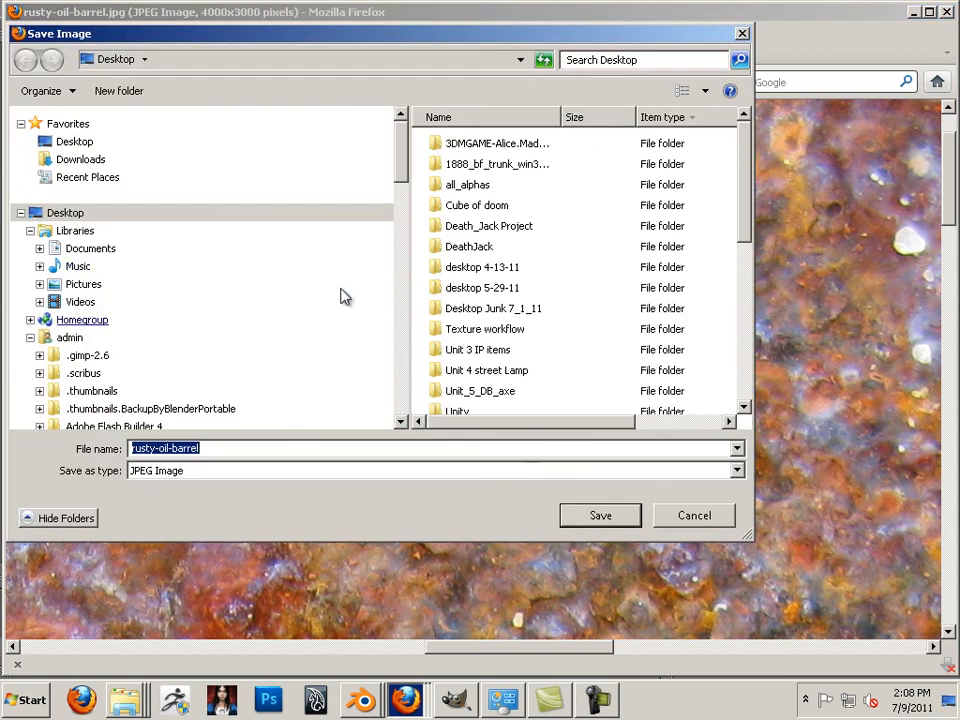
left_click_drag(400, 172, 379, 403)
left_click(138, 278)
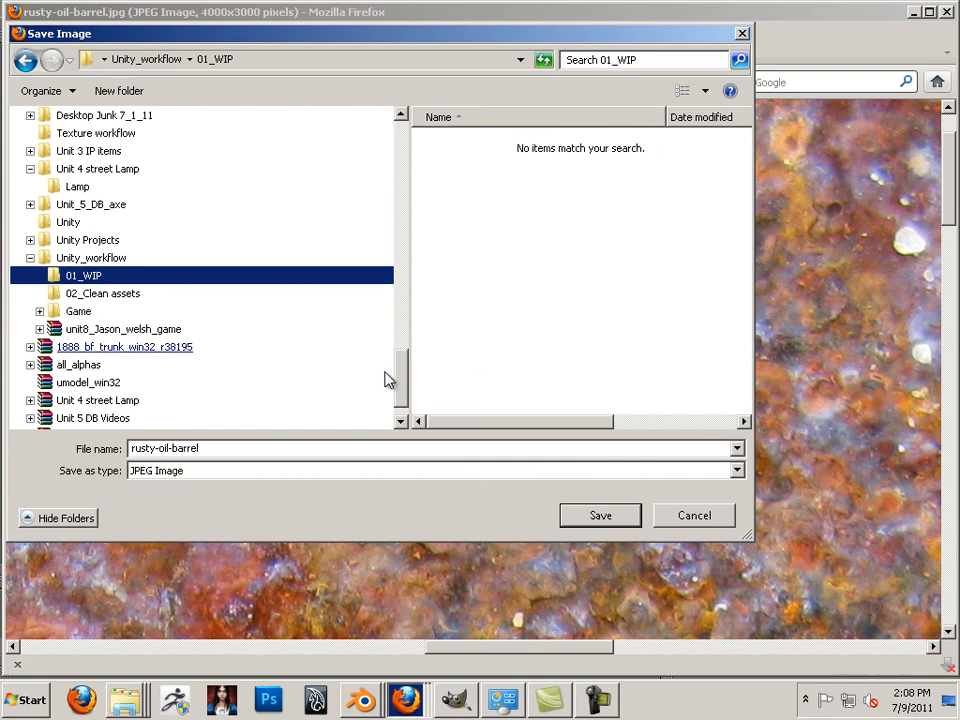
left_click(622, 520)
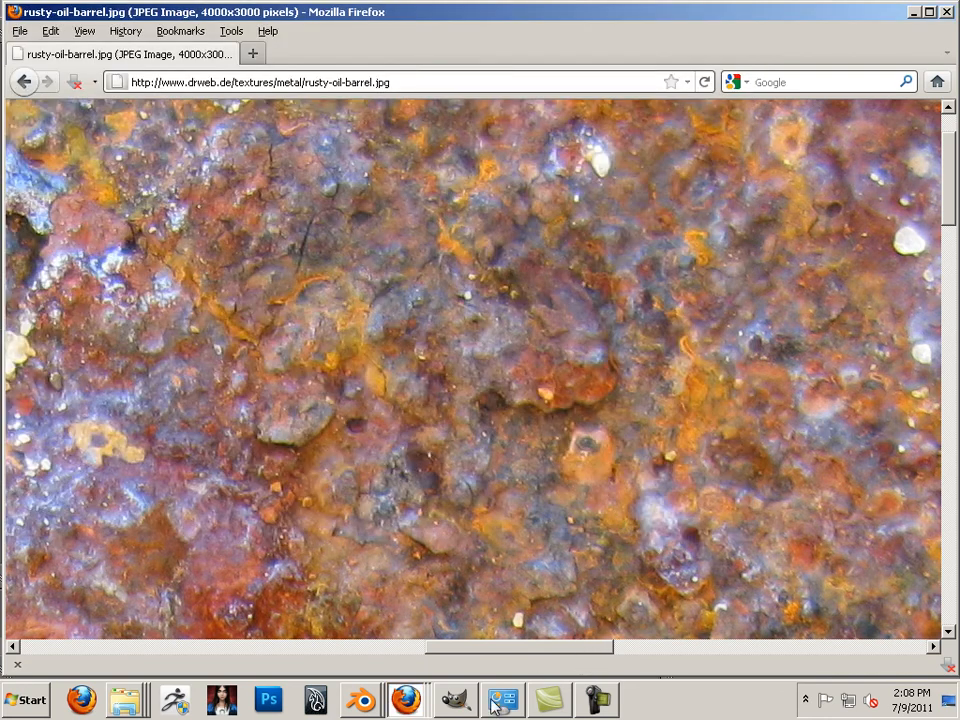
mouse_move(364, 696)
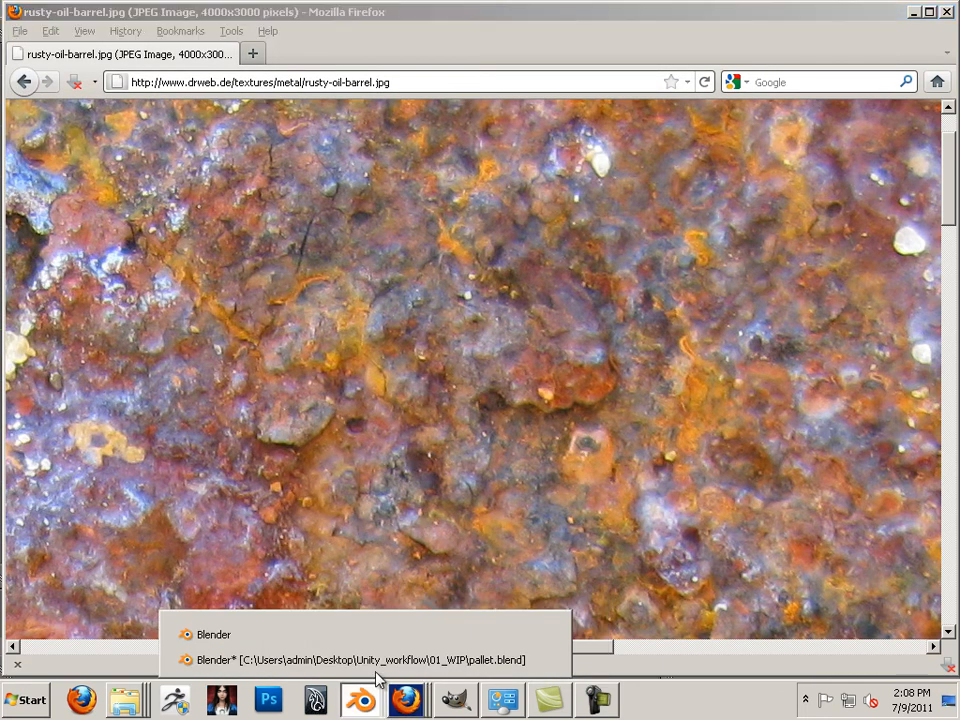
Return to pallet.blend and create Texture.006 in the empty slot below Texture.005
left_click(377, 672)
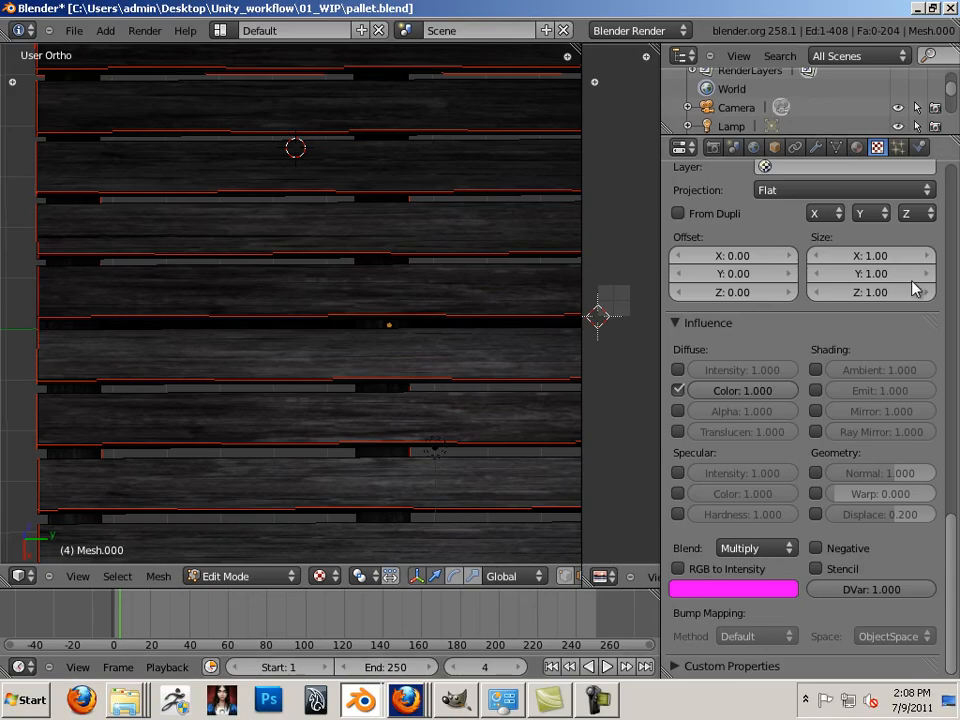
left_click_drag(953, 525, 938, 247)
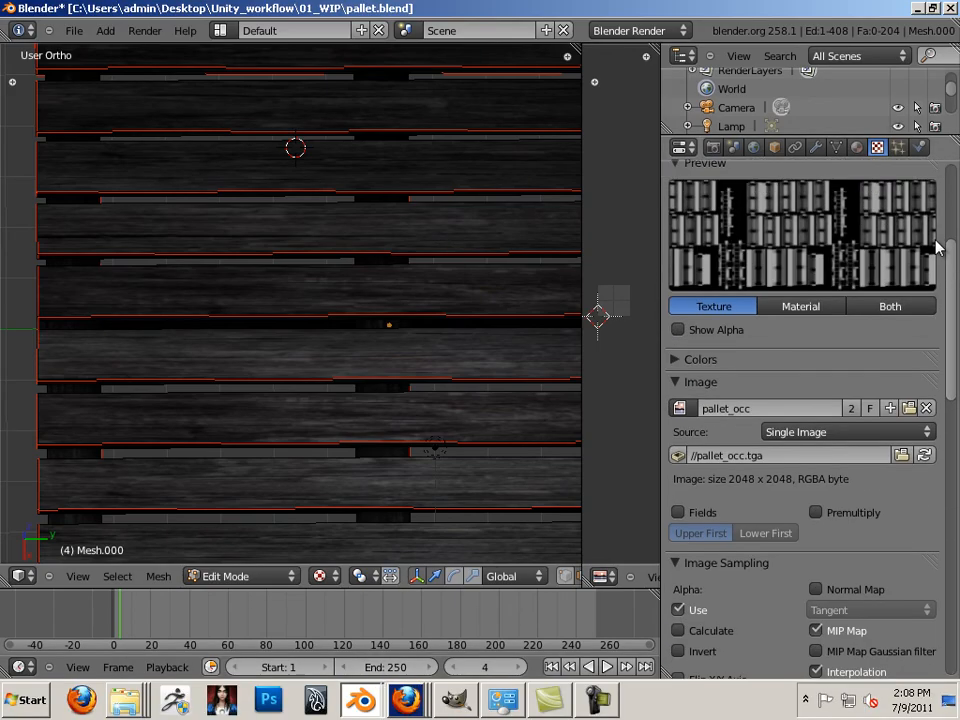
left_click_drag(951, 298, 930, 214)
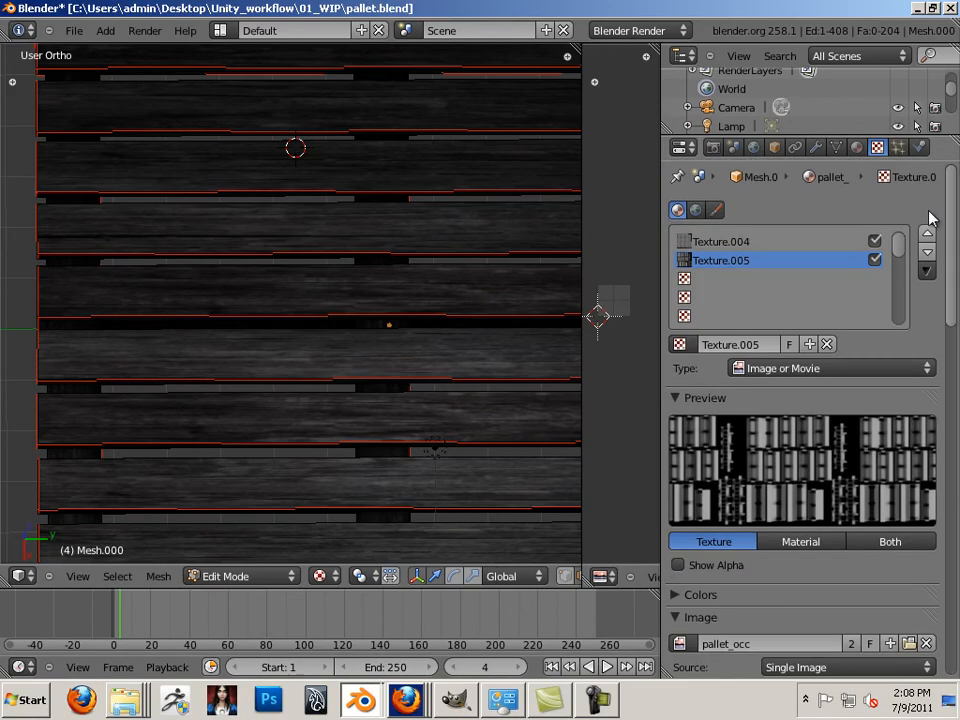
left_click(770, 281)
left_click(788, 341)
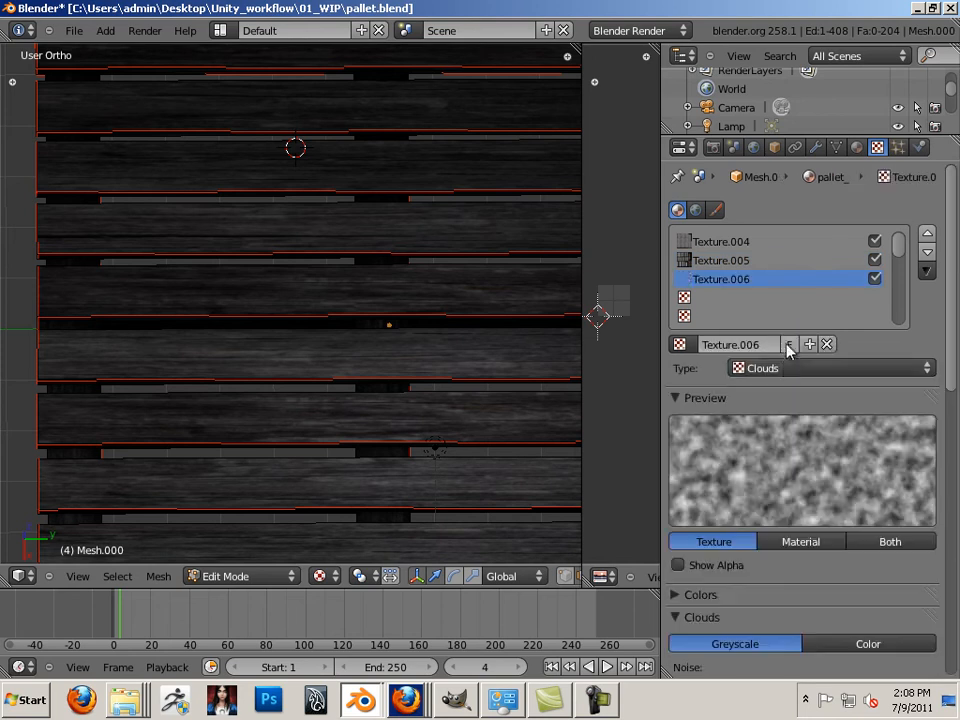
left_click(797, 369)
left_click(800, 319)
Make Texture.006 an image texture loading rusty-oil-barrel.jpg instead of unique_nm.tga
left_click(805, 370)
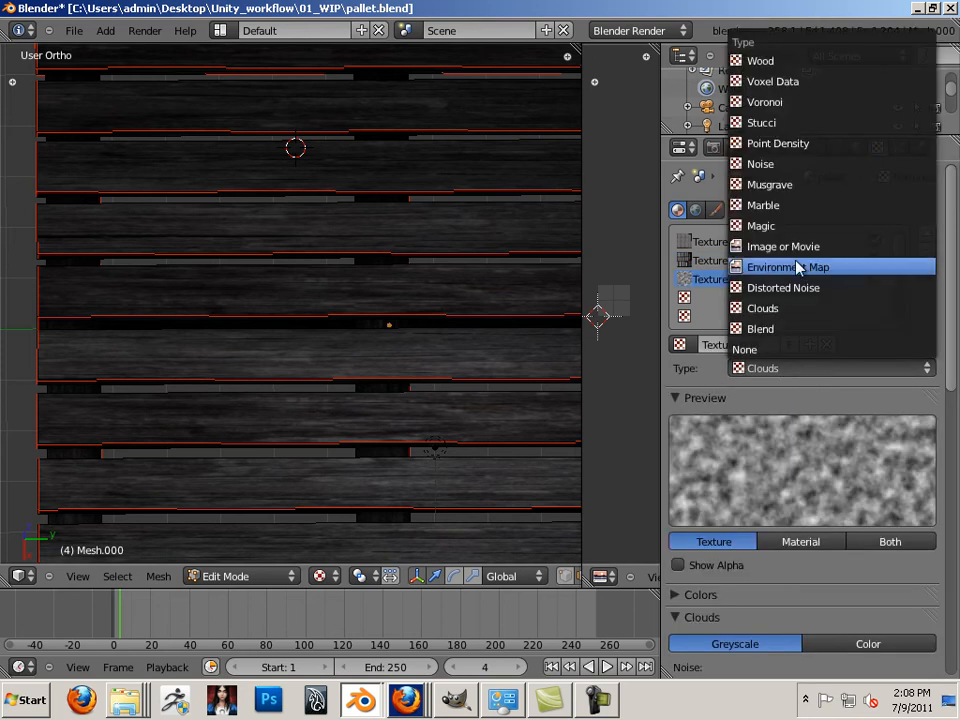
left_click(797, 245)
left_click_drag(949, 336, 891, 444)
left_click(891, 452)
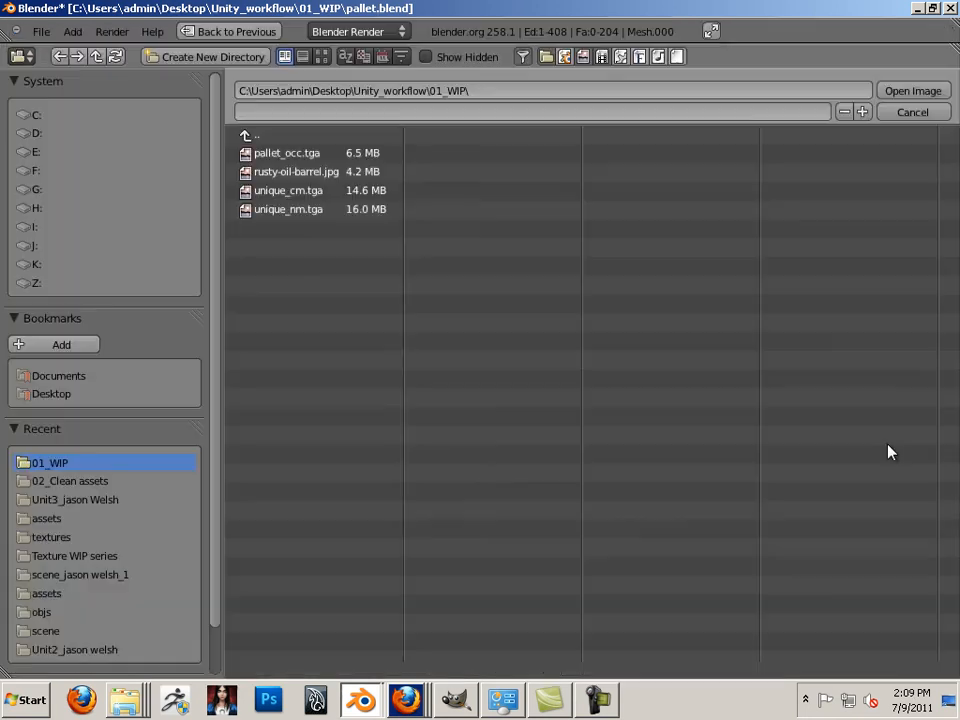
left_click(292, 210)
left_click(893, 91)
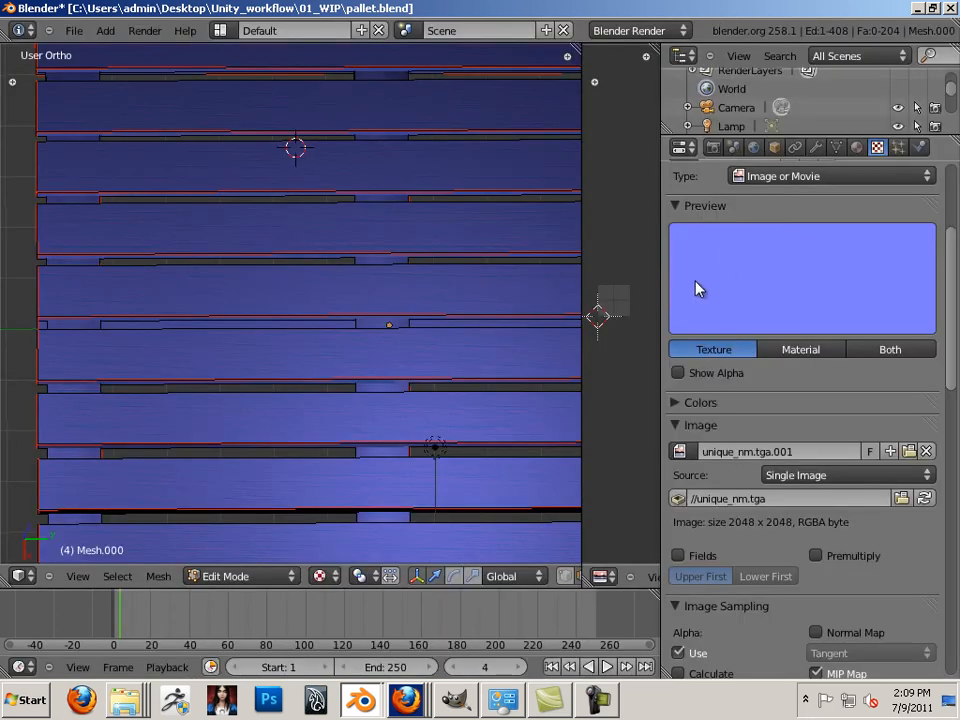
left_click(901, 497)
left_click(298, 192)
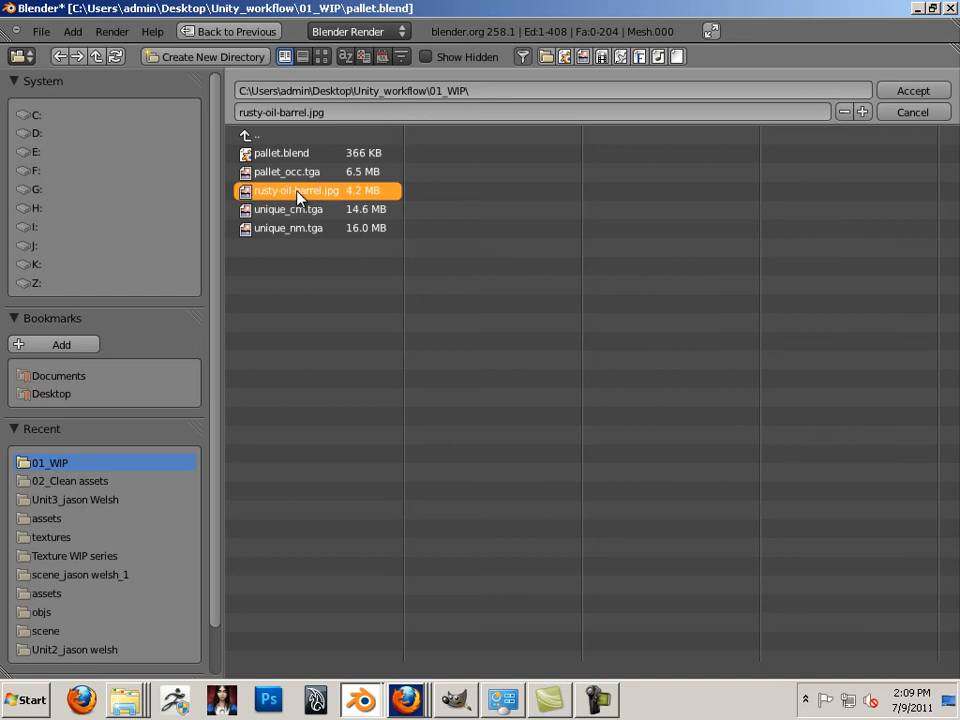
left_click(919, 93)
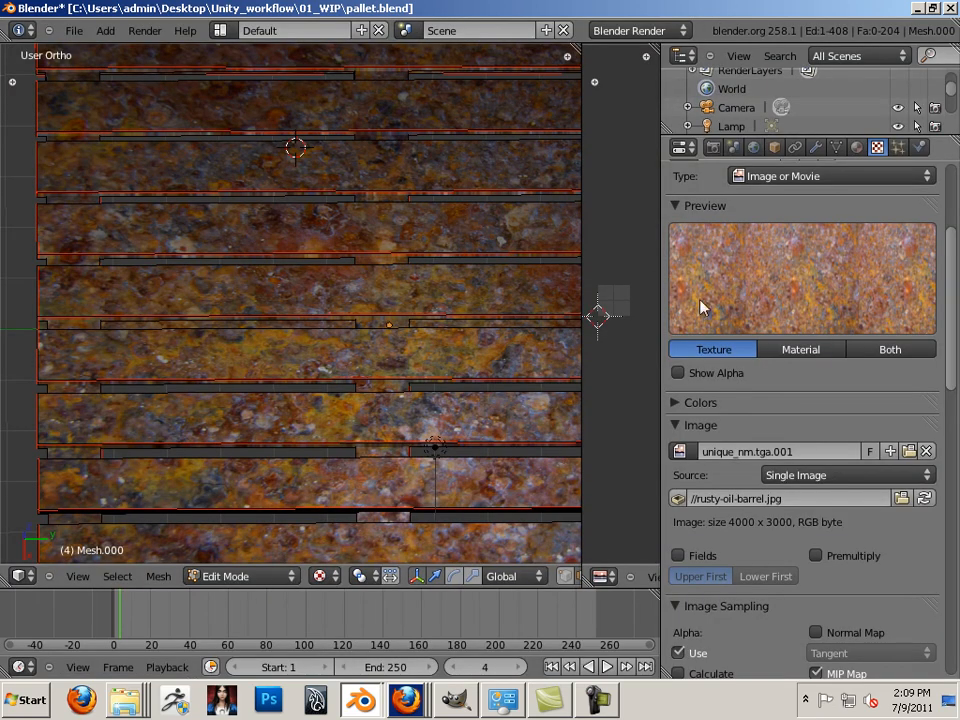
Try UV mapping for the rust texture, then set its coordinates back to Generated
scroll(820, 302, "down", 2)
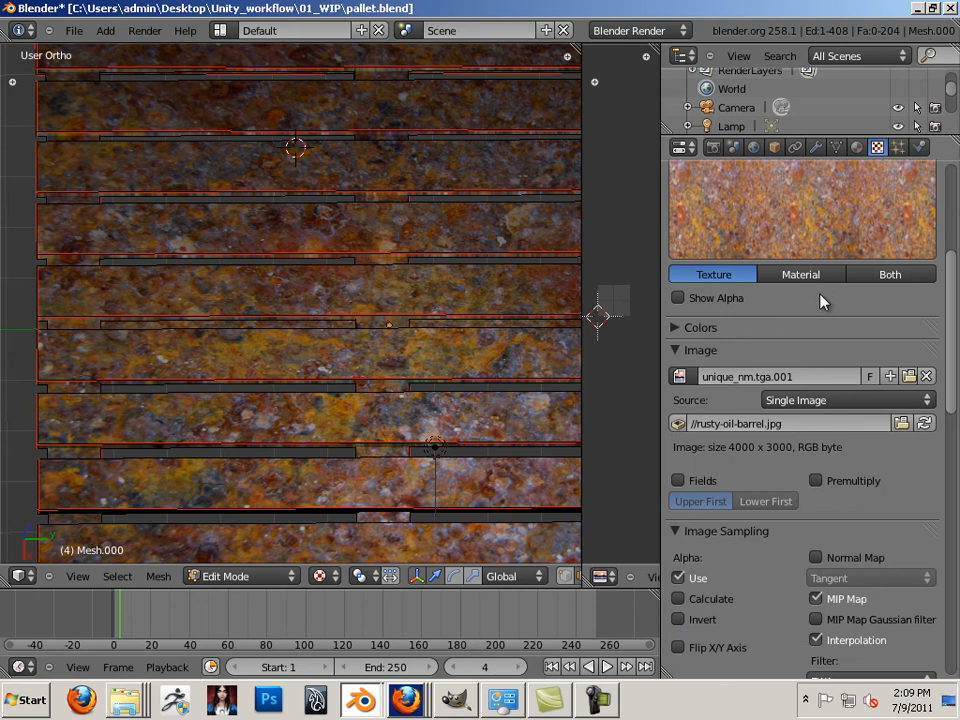
scroll(821, 301, "down", 5)
scroll(820, 303, "down", 8)
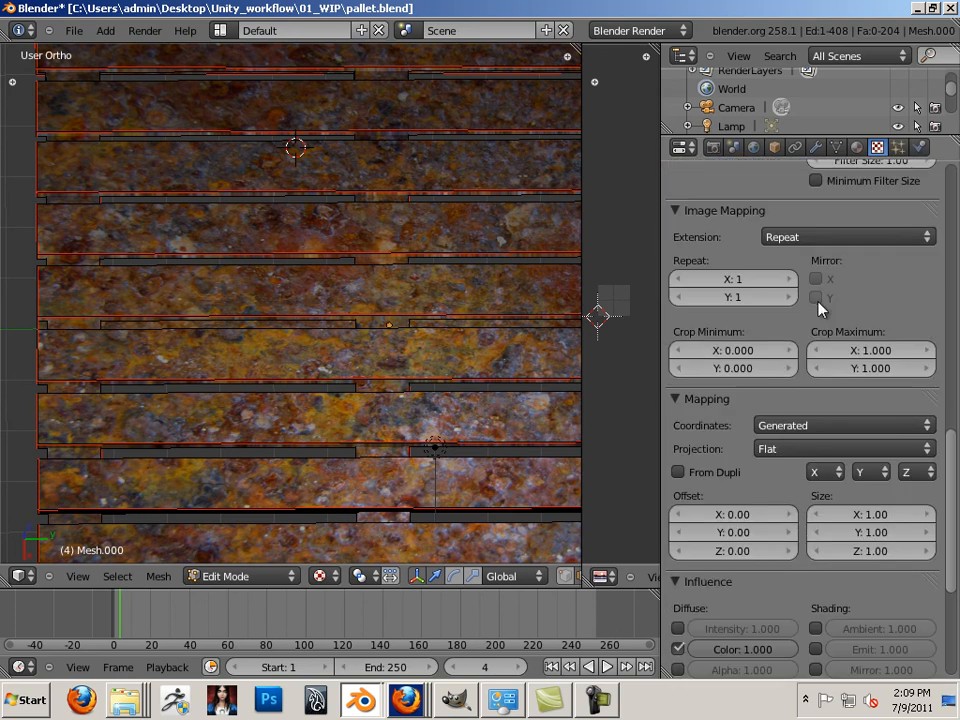
left_click(800, 424)
left_click(782, 344)
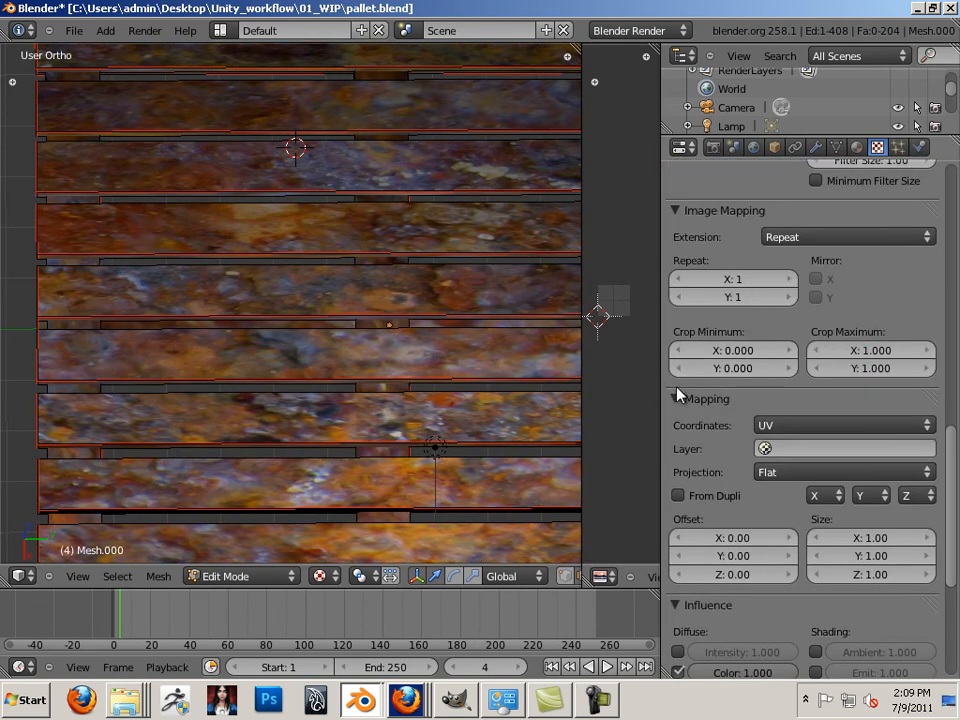
left_click(804, 430)
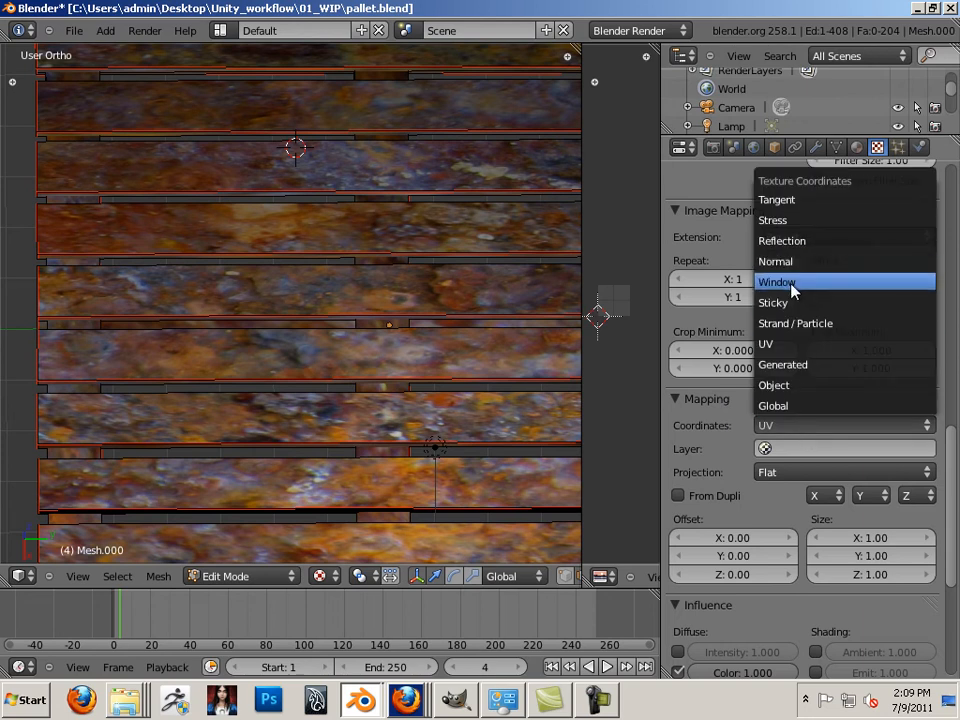
left_click(797, 365)
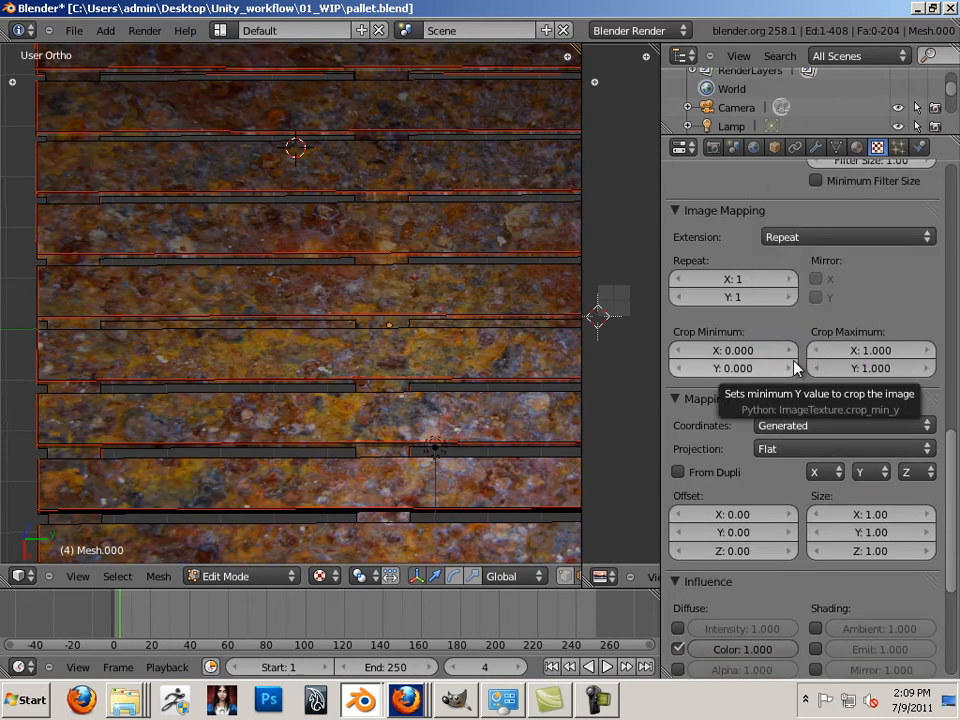
Set the rust texture's blend to Soft Light and adjust its diffuse colour amount
scroll(712, 345, "down", 6)
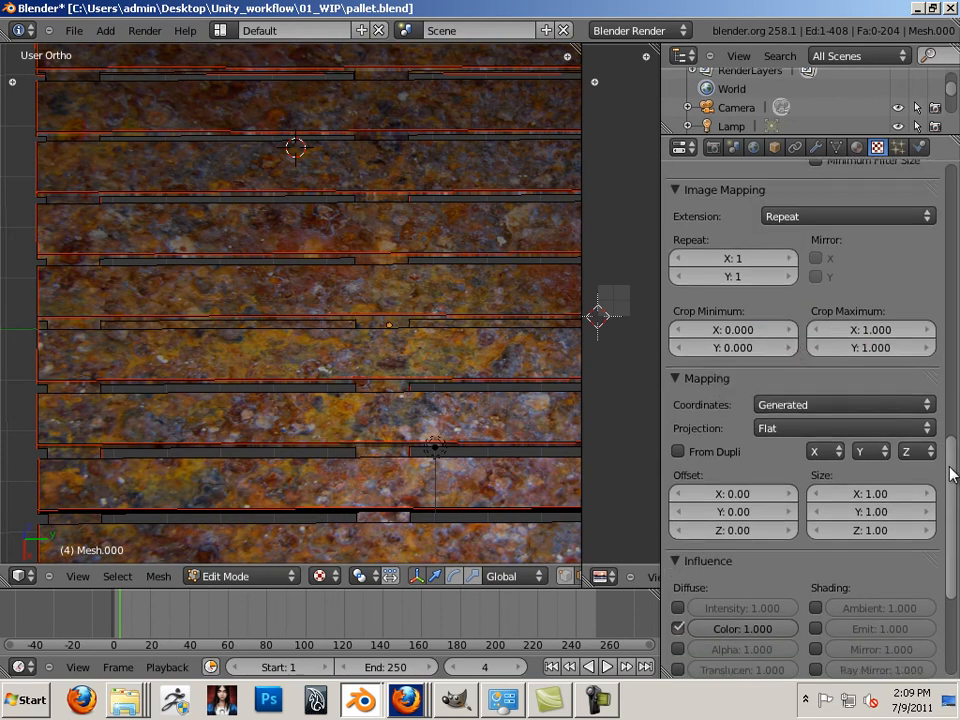
left_click(755, 549)
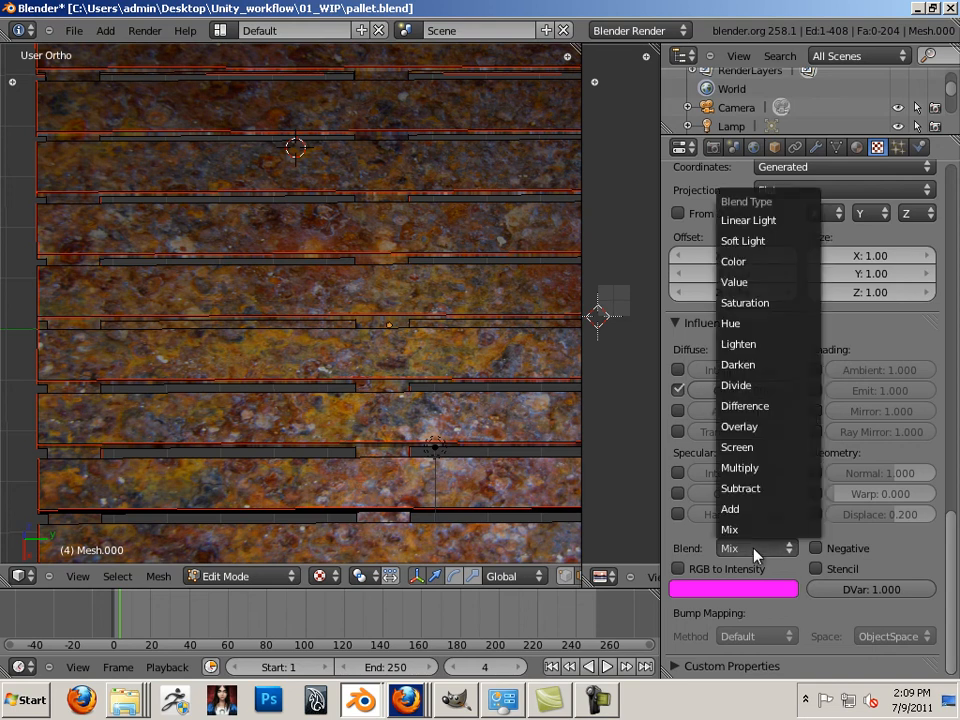
left_click(764, 250)
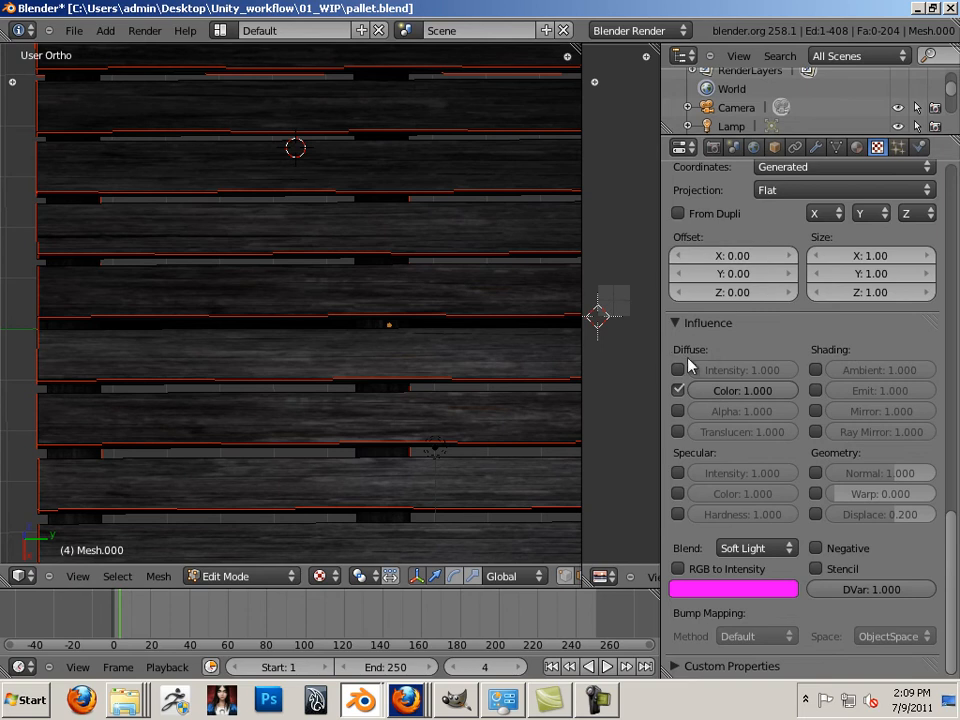
left_click(723, 392)
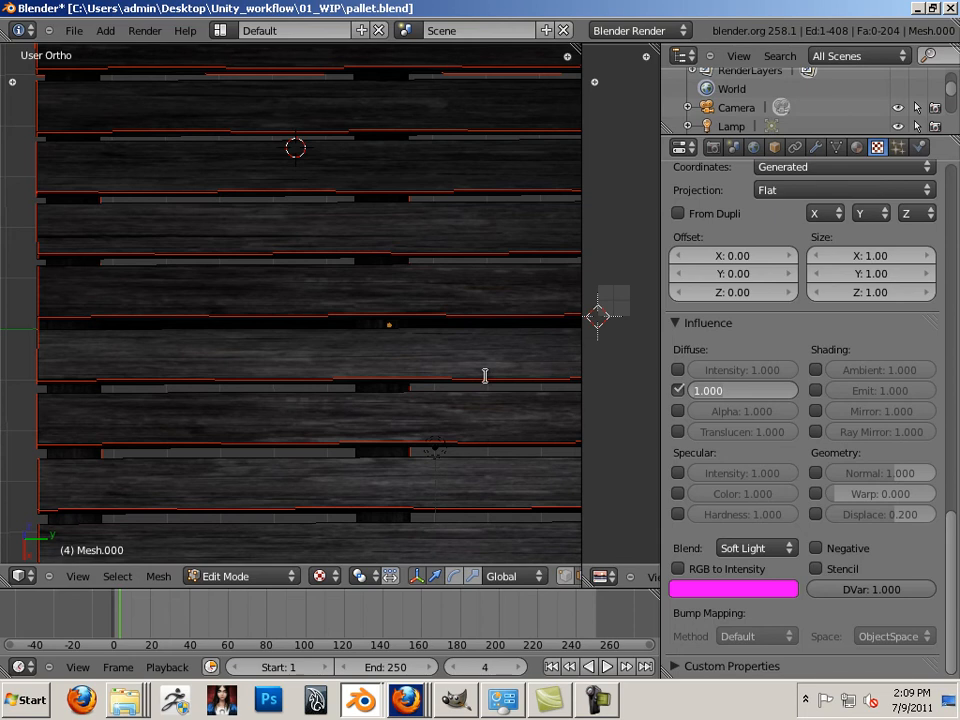
left_click(380, 363)
Enable the rust texture's Diffuse Color influence after comparing it on and off
middle_click_drag(426, 394, 332, 350)
scroll(332, 350, "up", 4)
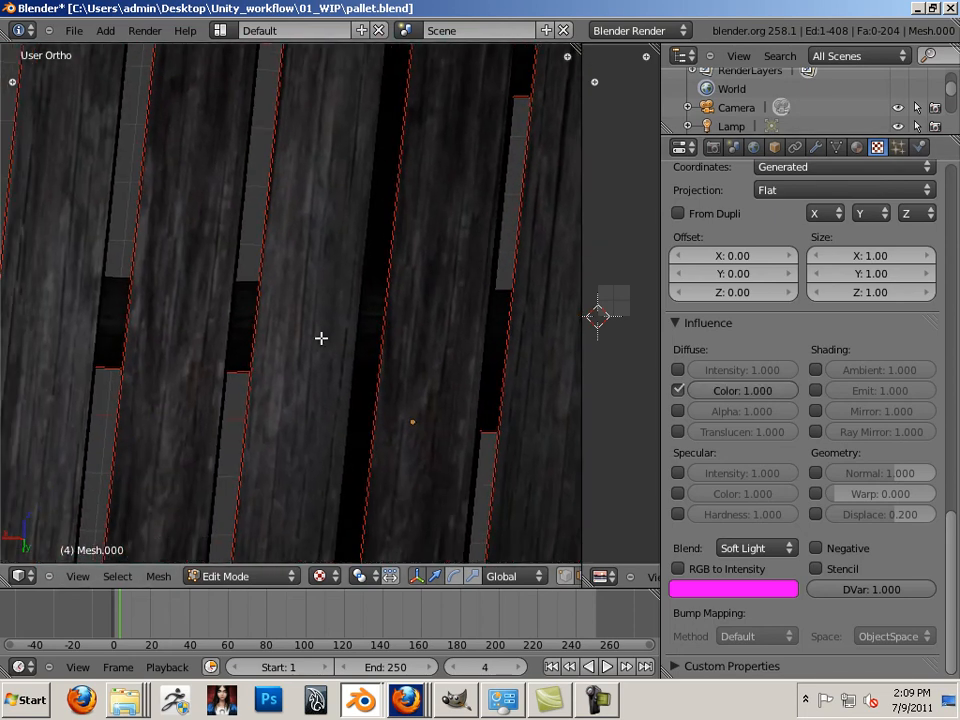
left_click(678, 391)
left_click(678, 391)
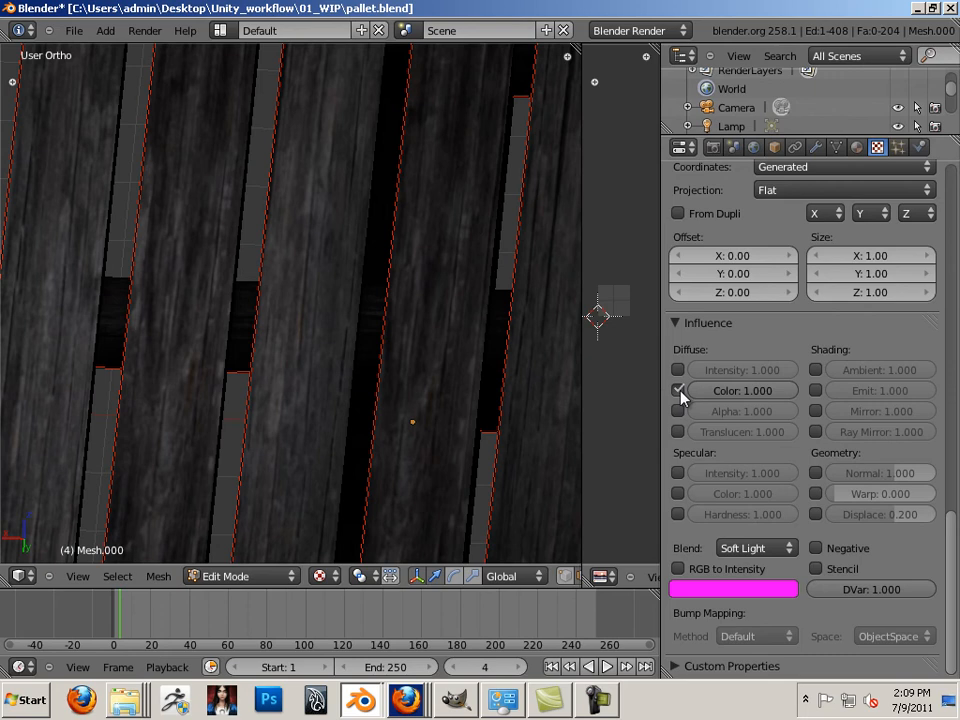
left_click(679, 392)
left_click(678, 391)
left_click_drag(955, 530, 928, 172)
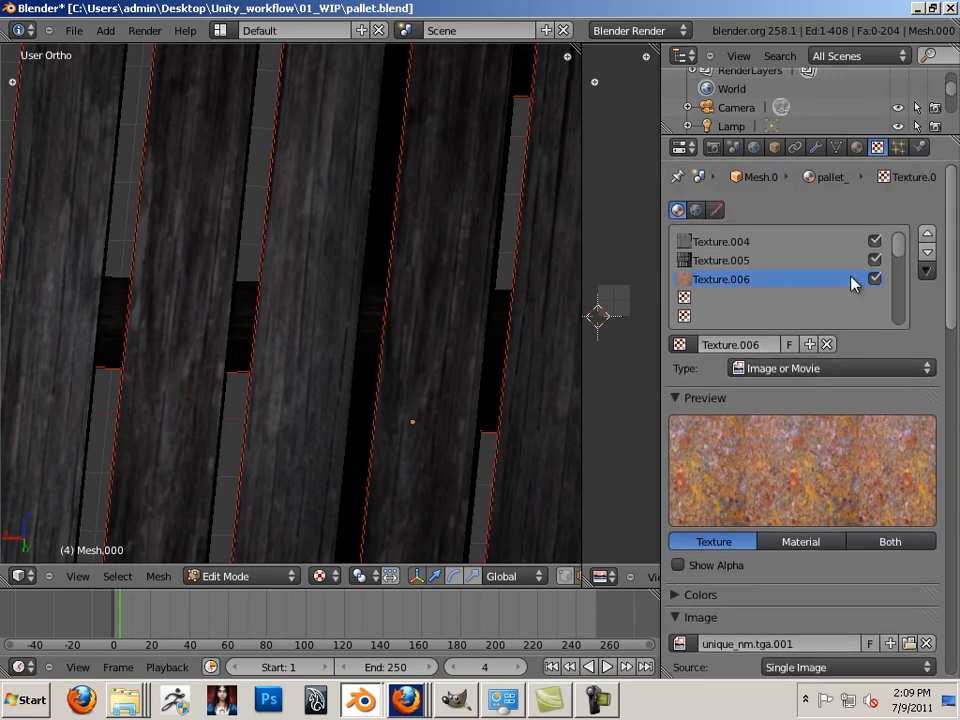
Move Texture.006 in the slot list to sit just below Texture.004
left_click(927, 238)
left_click(927, 238)
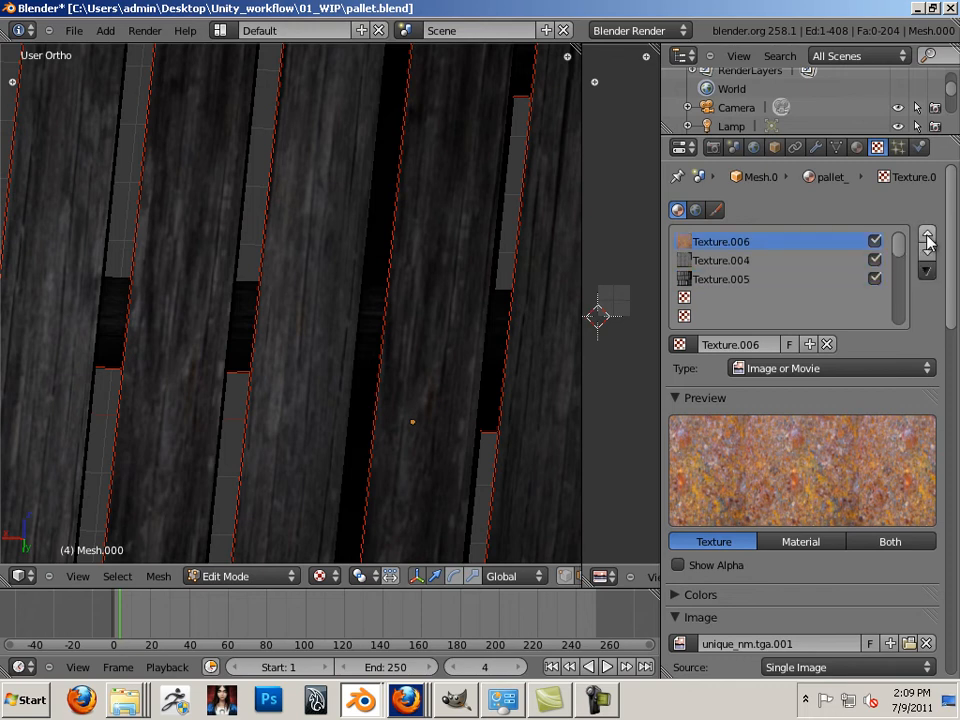
left_click(927, 253)
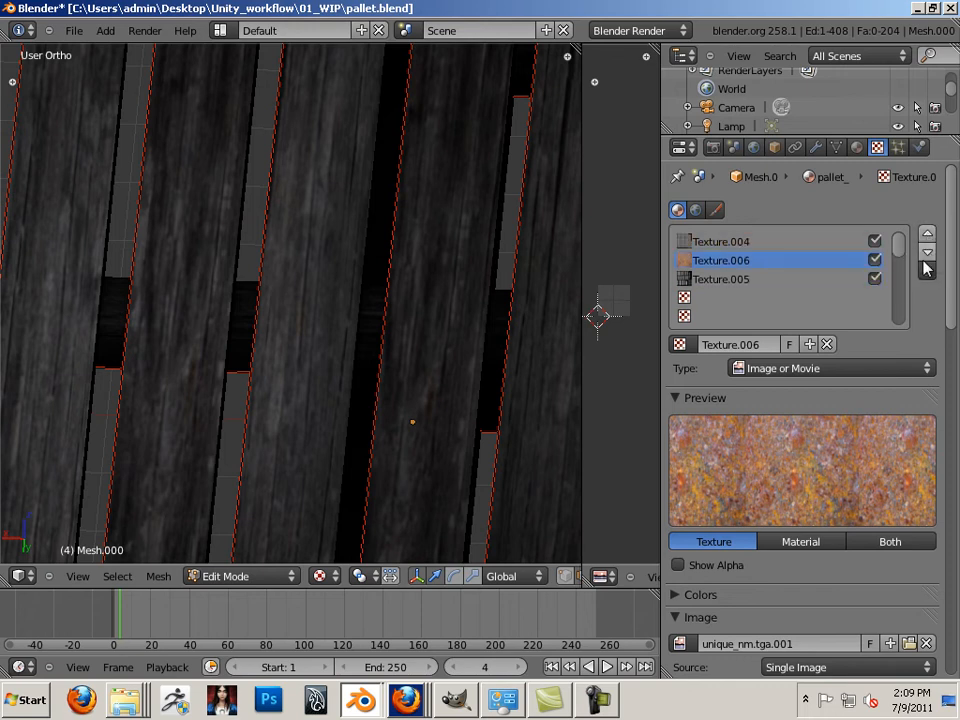
left_click_drag(952, 316, 935, 676)
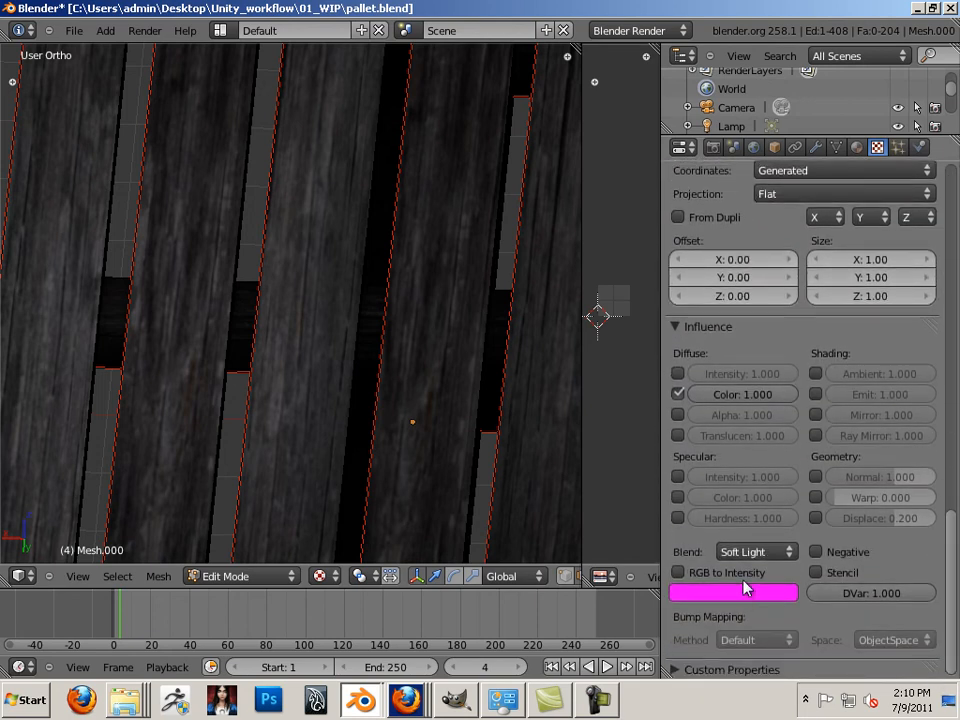
Try Saturation, Screen, Multiply and Divide blends, settling on Add for the rust texture
left_click(745, 553)
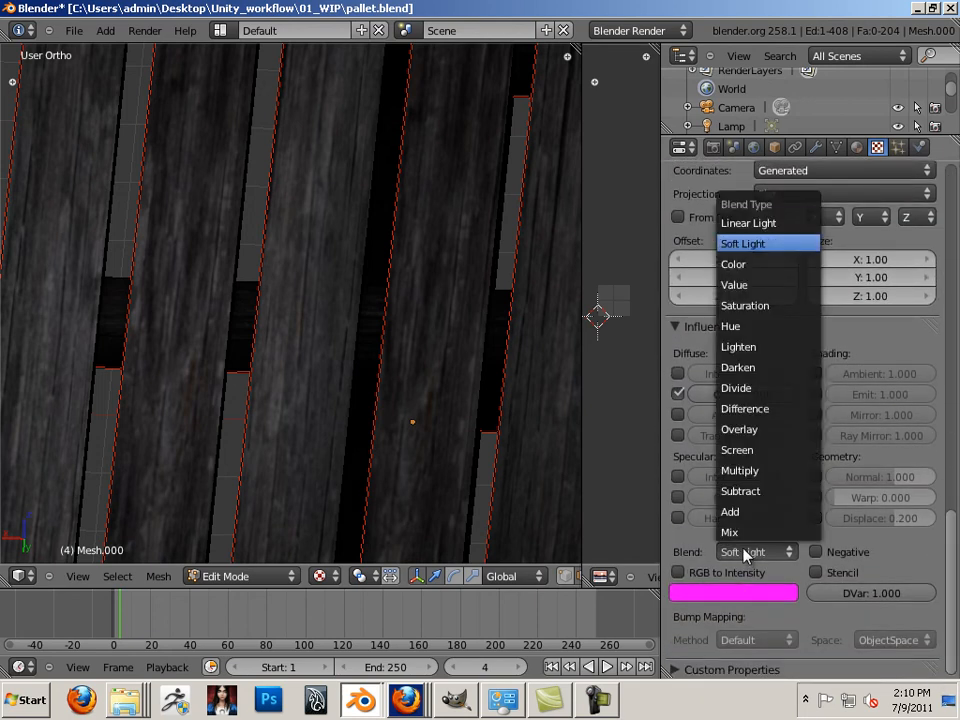
left_click(759, 309)
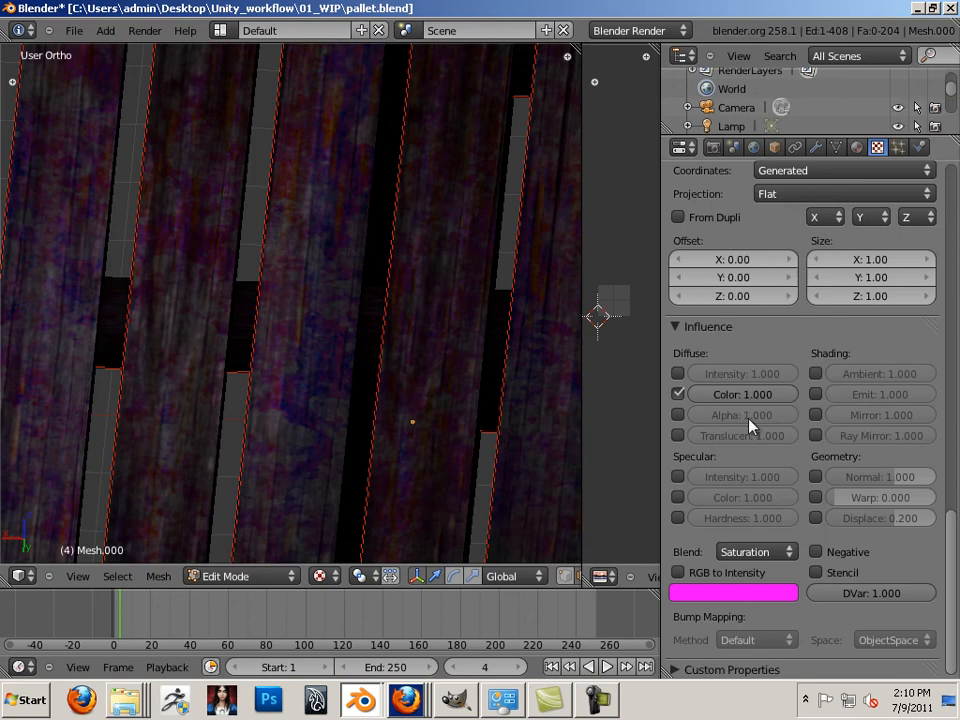
left_click(745, 553)
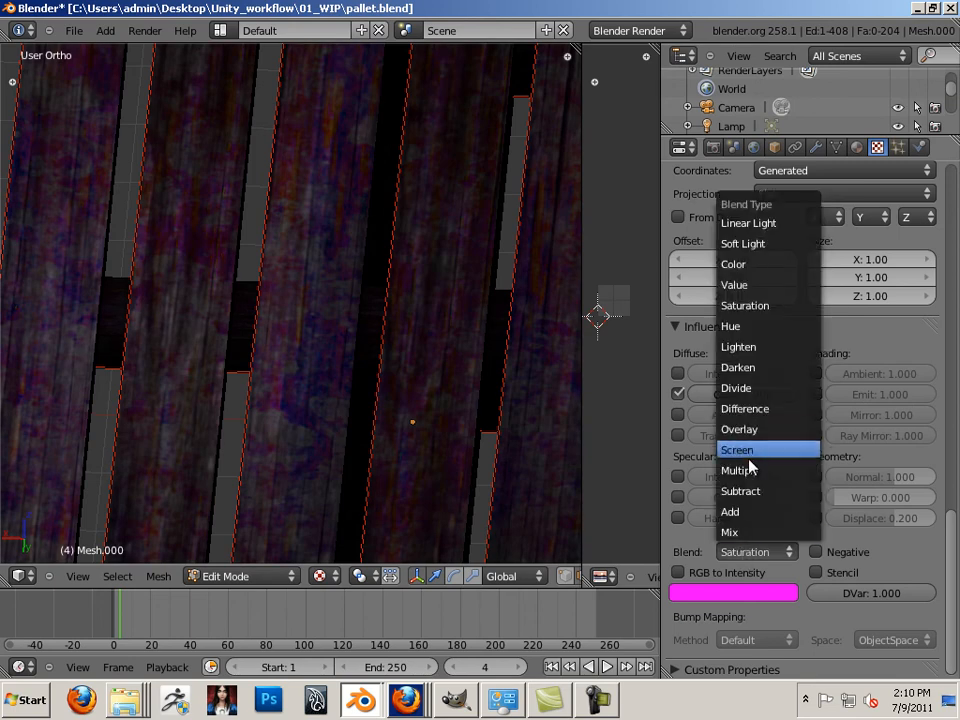
left_click(754, 452)
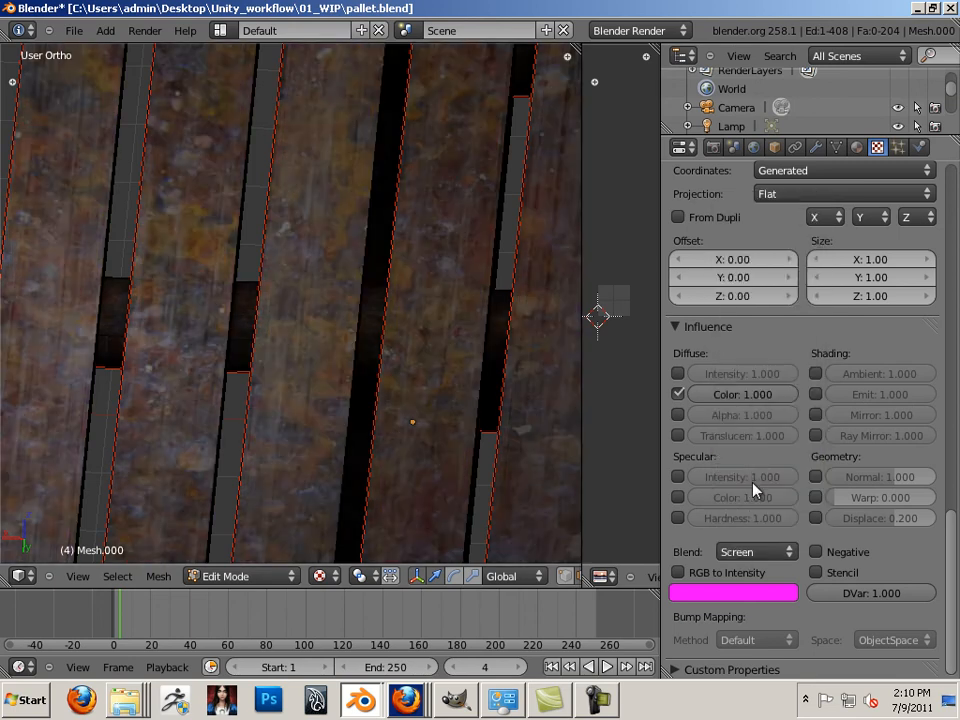
left_click(754, 555)
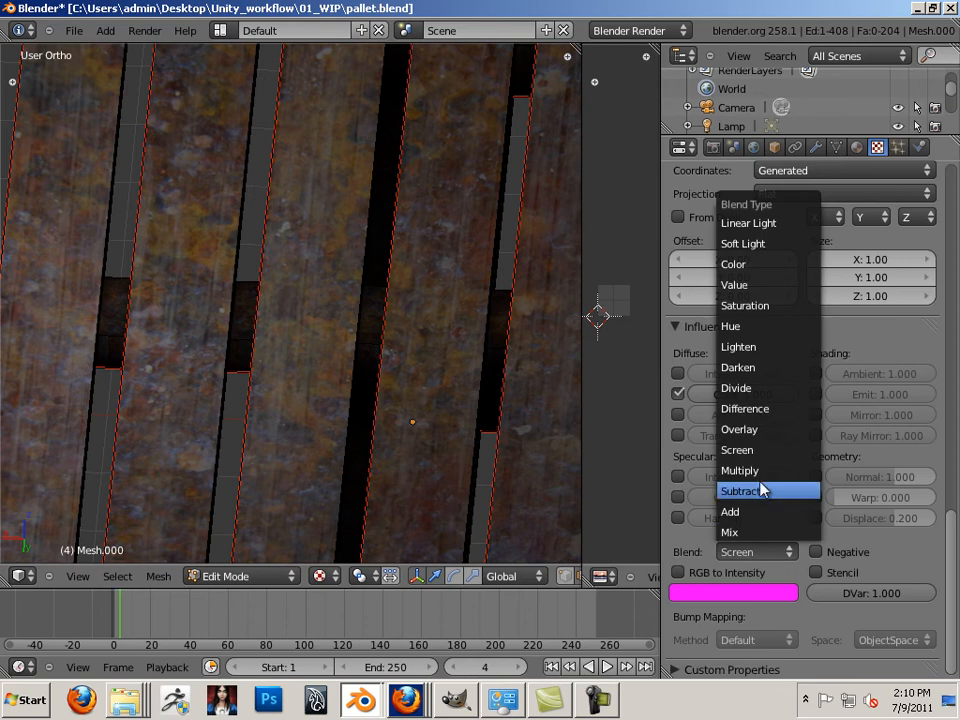
left_click(766, 470)
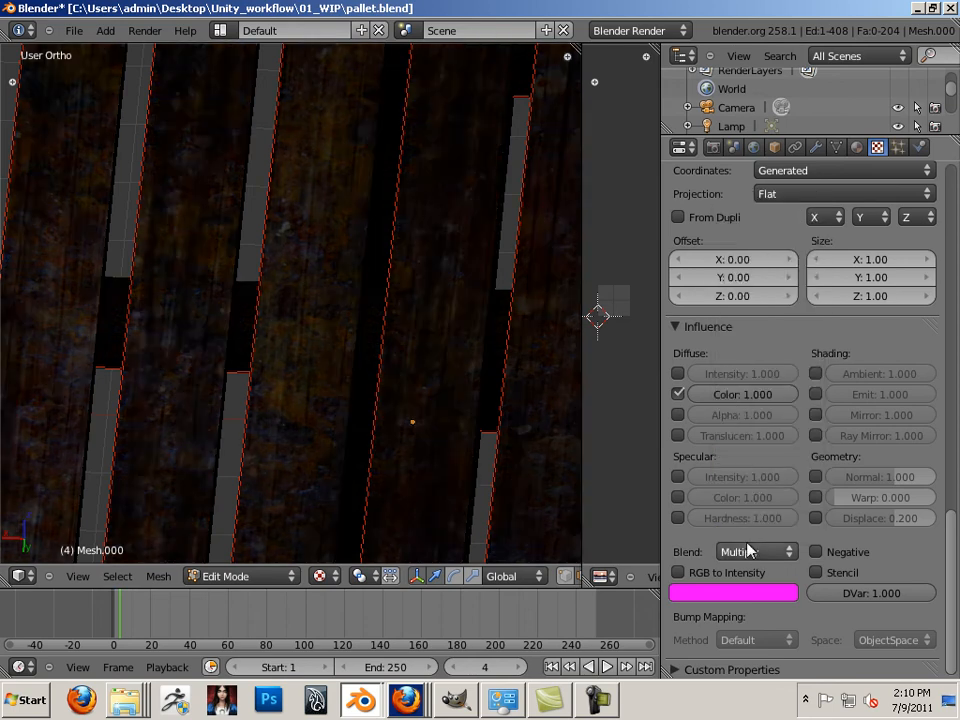
left_click(754, 552)
left_click(777, 388)
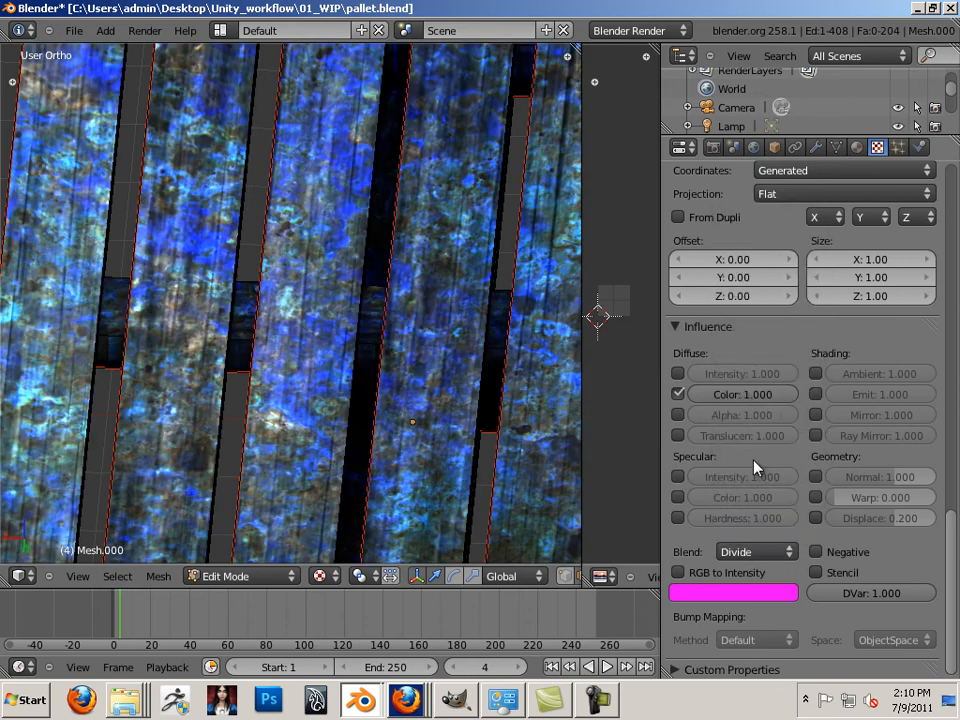
left_click(750, 549)
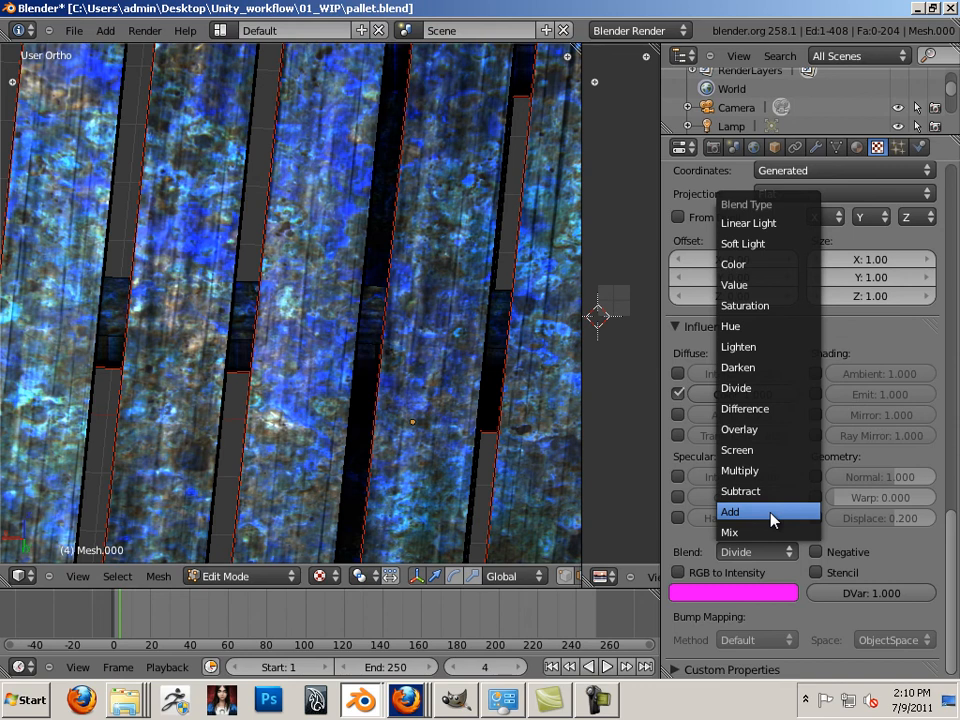
left_click(773, 514)
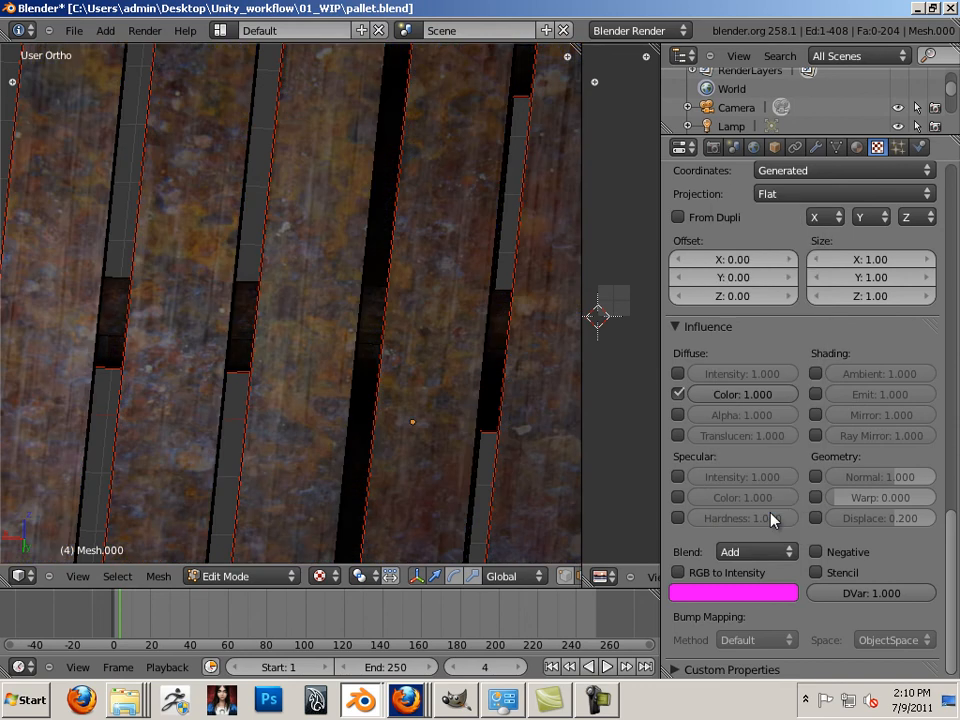
Lower the rust texture's diffuse colour strength to about 0.199
left_click(760, 400)
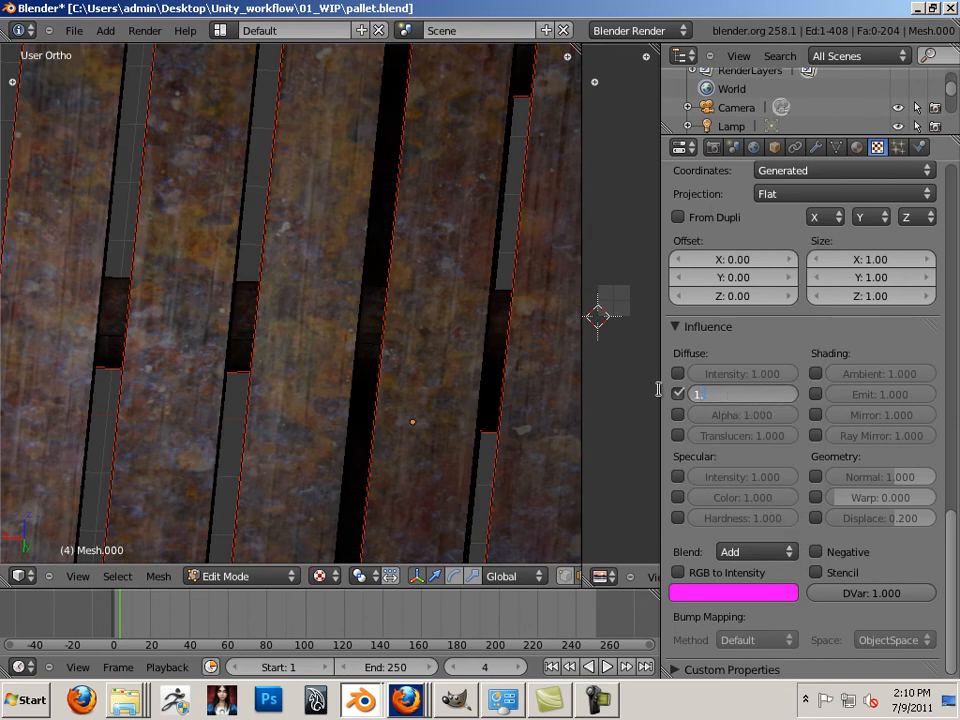
key("Return")
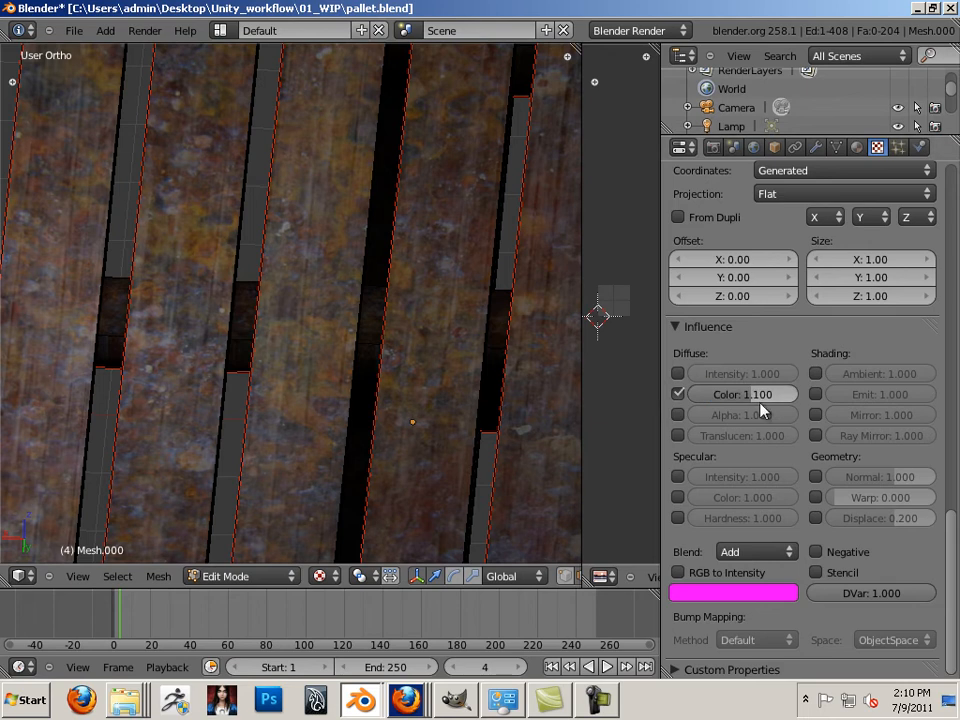
left_click_drag(762, 401, 718, 396)
middle_click_drag(520, 345, 572, 492)
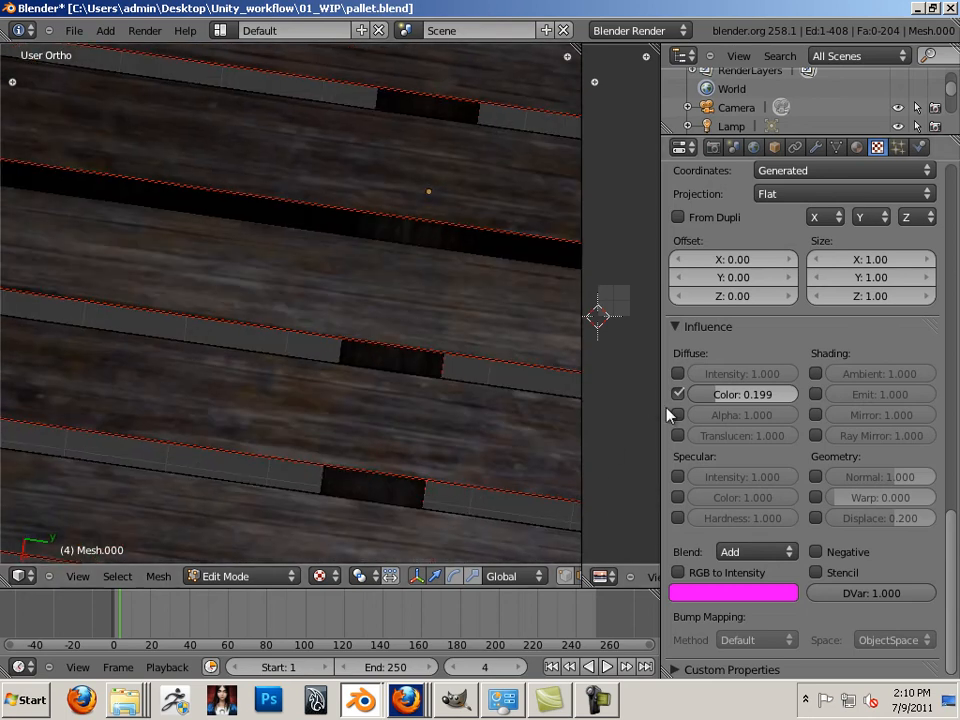
Compare the pallet with and without rust colour, zooming out to see all of it
left_click(681, 392)
left_click(681, 392)
left_click(681, 392)
left_click(681, 392)
middle_click_drag(468, 340, 468, 360, "ctrl")
scroll(468, 360, "down", 5)
middle_click_drag(409, 356, 372, 264)
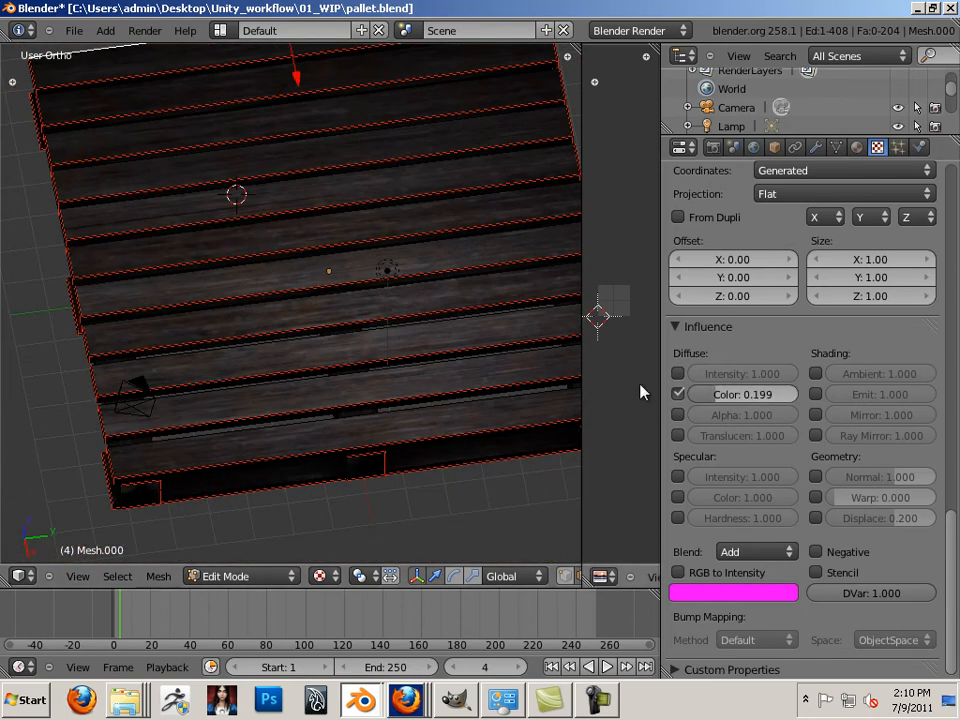
Set the rust colour strength to 0.120 and widen the image editor beside the 3D view
left_click_drag(716, 398, 708, 400)
middle_click_drag(523, 347, 283, 278)
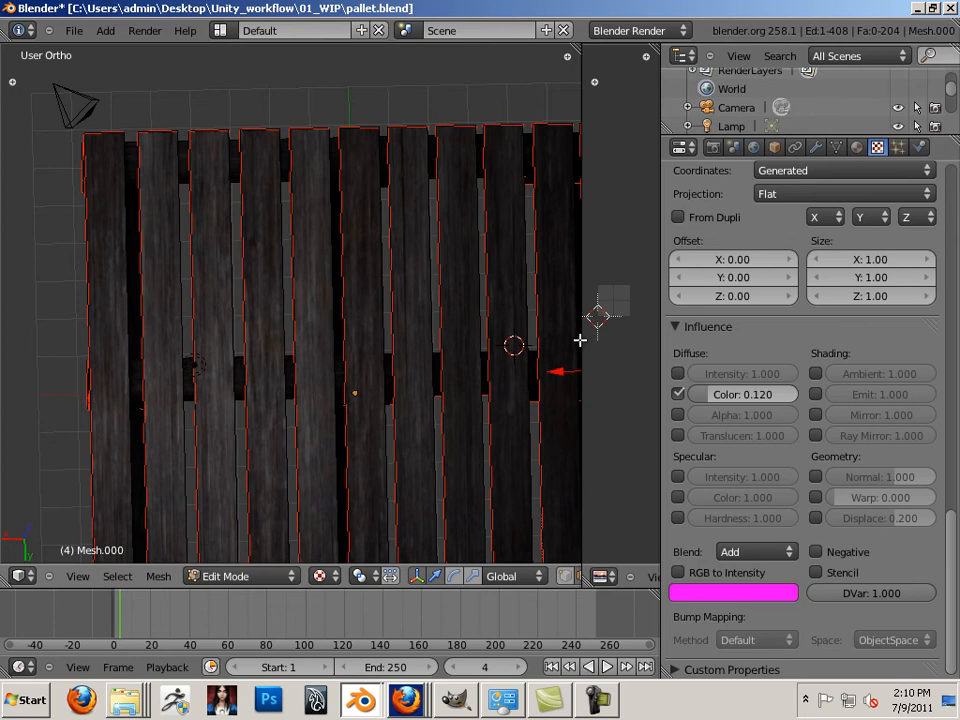
left_click_drag(585, 321, 331, 305)
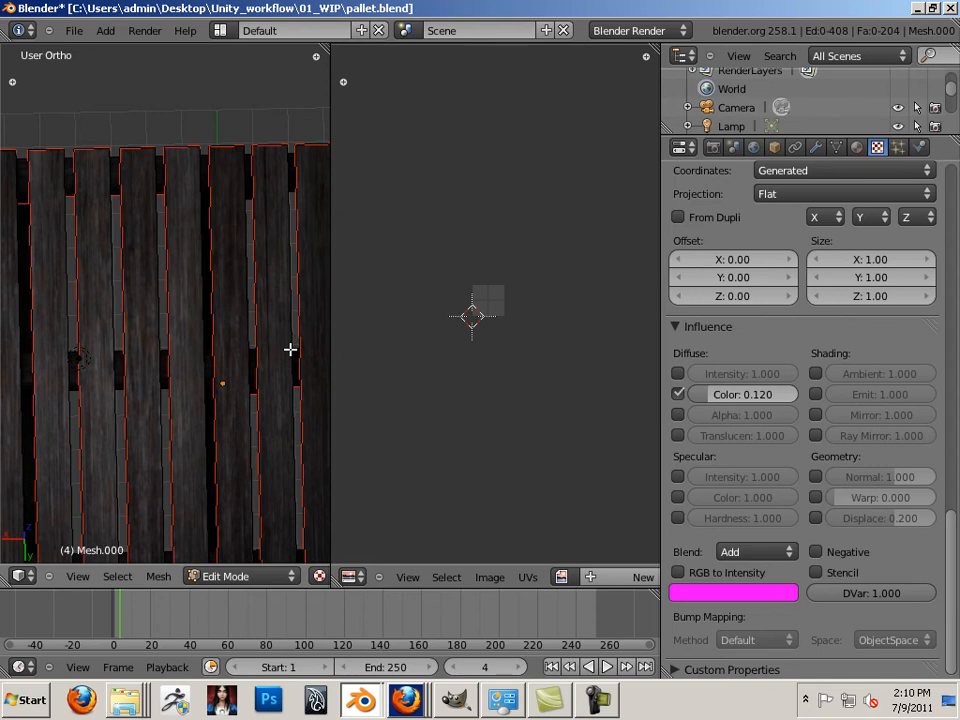
Select all pallet faces and create a 2048×2048 image named Pallet_cm
key("a")
scroll(435, 392, "up", 8)
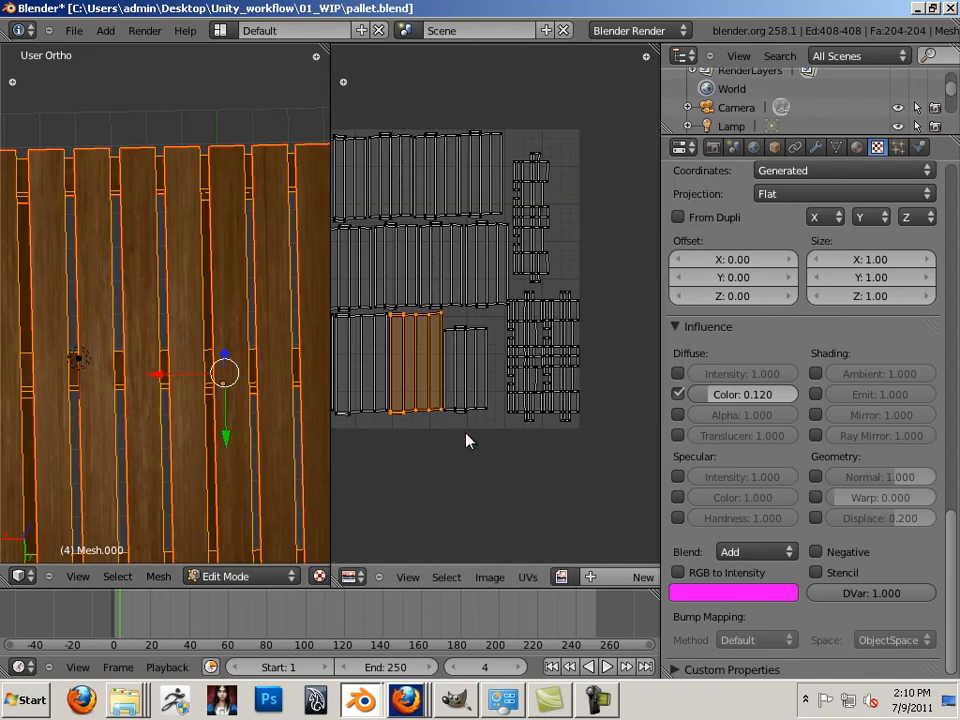
left_click(500, 577)
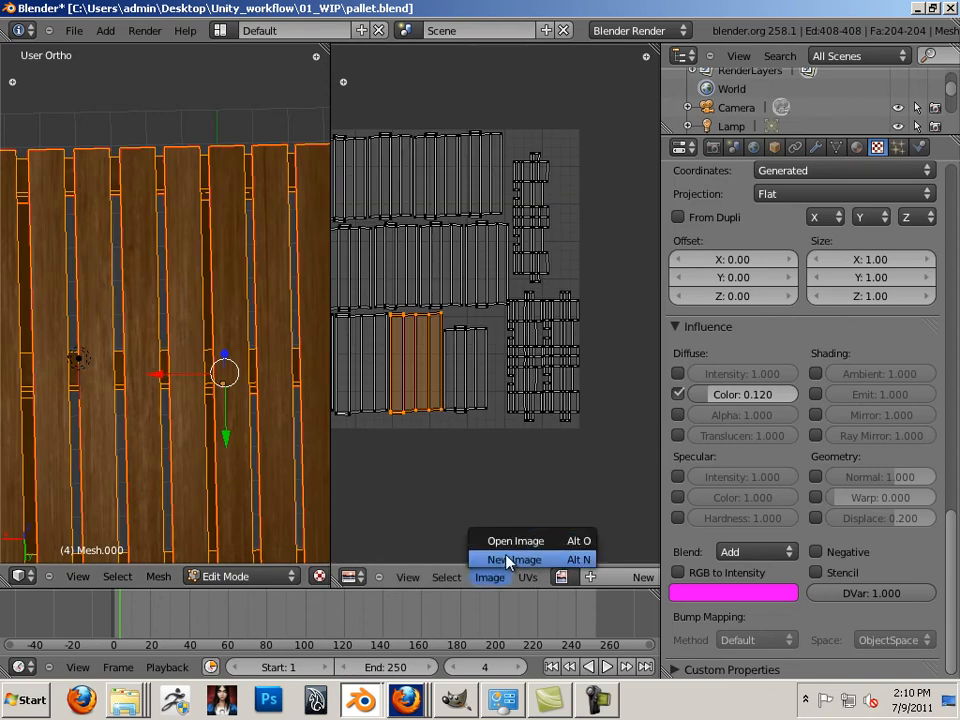
left_click(508, 560)
left_click(559, 492)
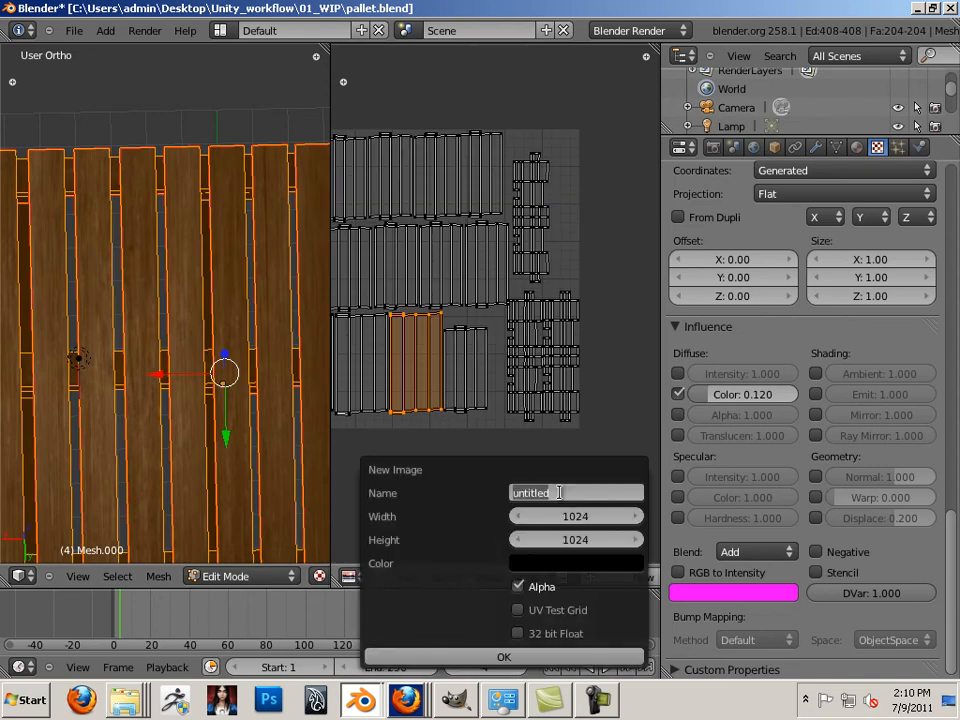
type("Pallet_cm")
key("Return")
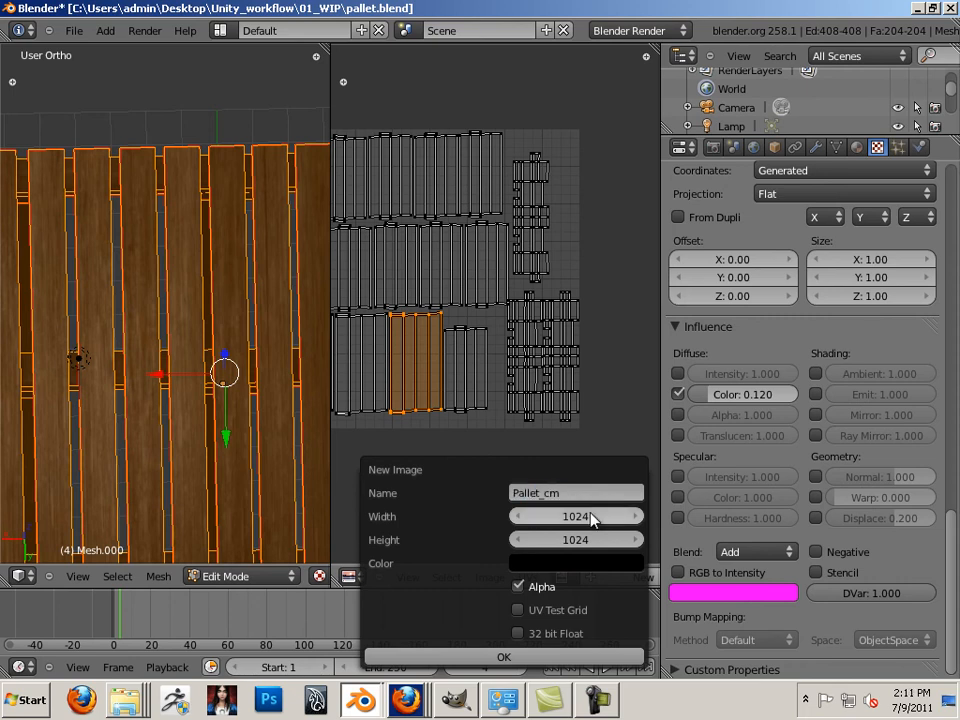
left_click(588, 516)
type("2")
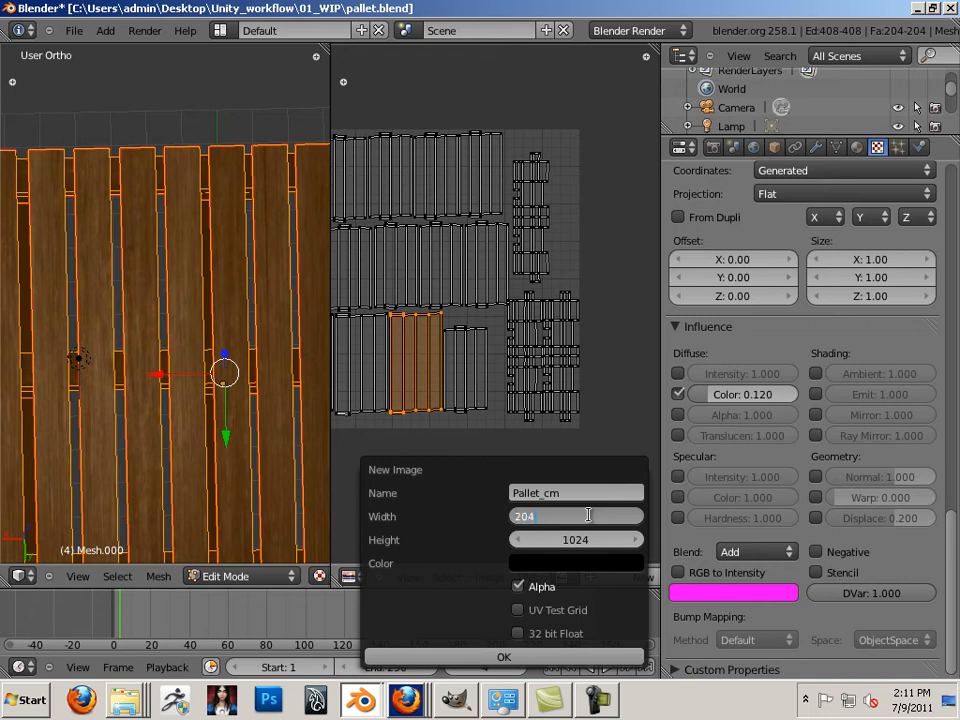
type("048")
key("Tab")
type("2")
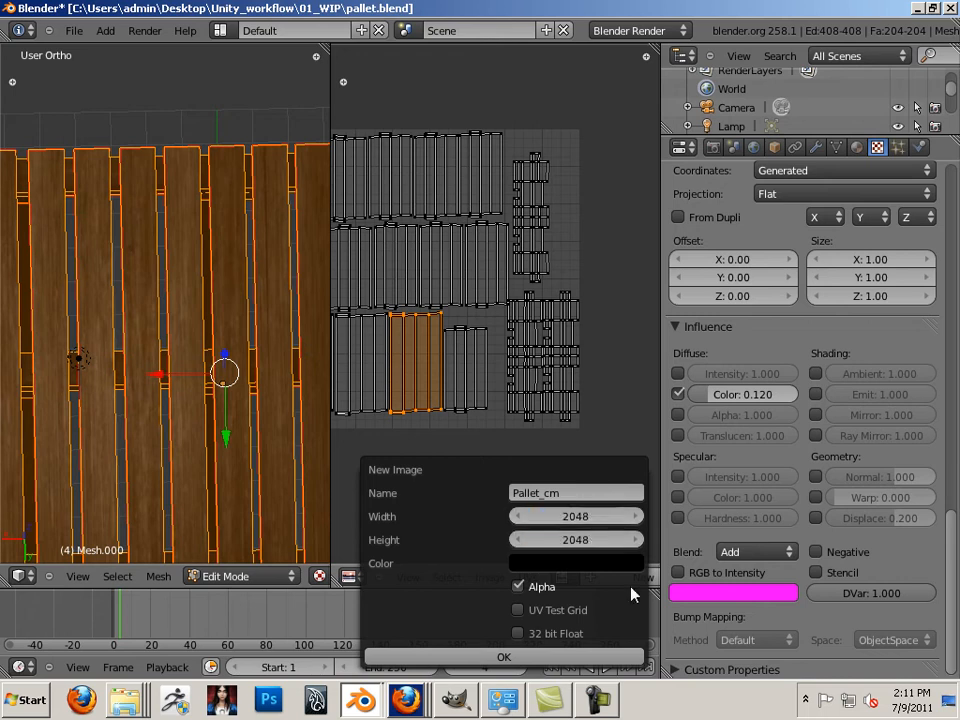
left_click(576, 658)
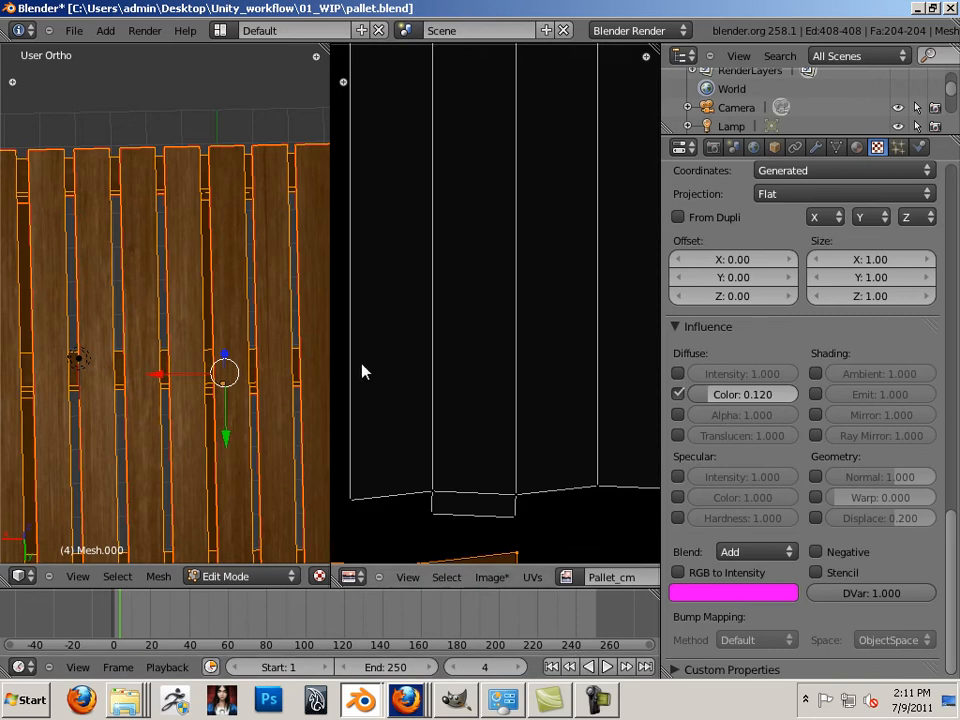
In Render settings, switch Bake Mode to Textures and bake into Pallet_cm
left_click(713, 148)
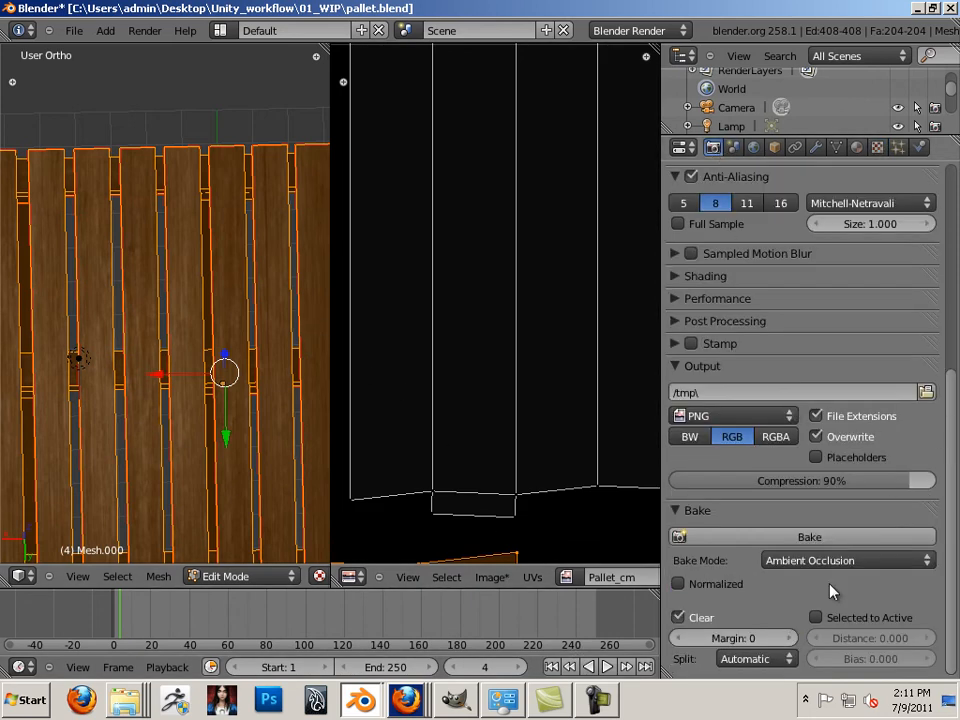
left_click(810, 563)
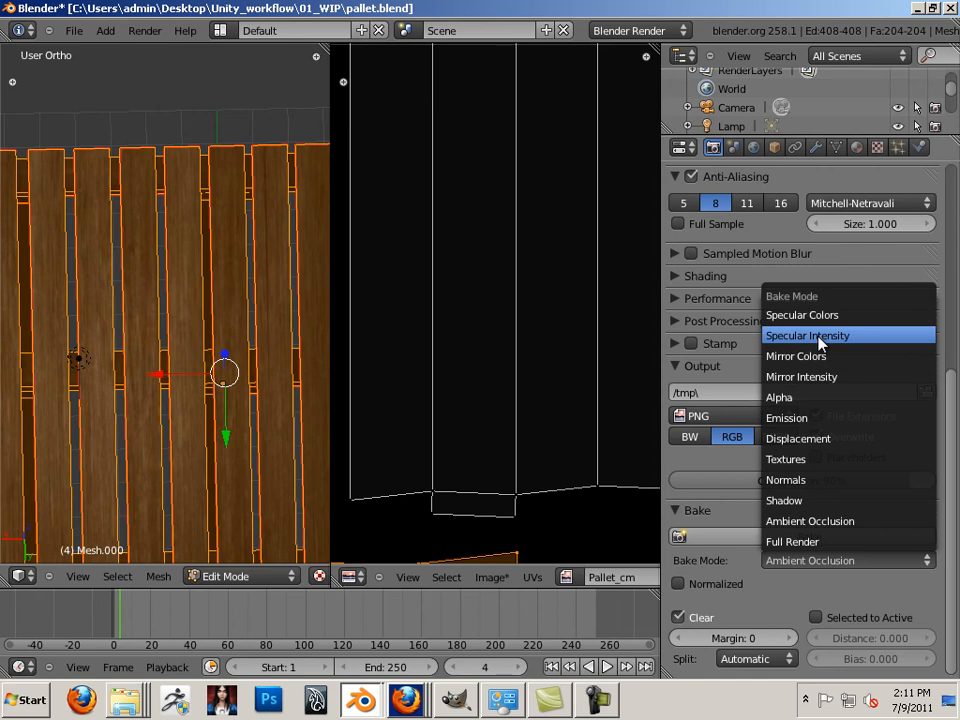
left_click(801, 462)
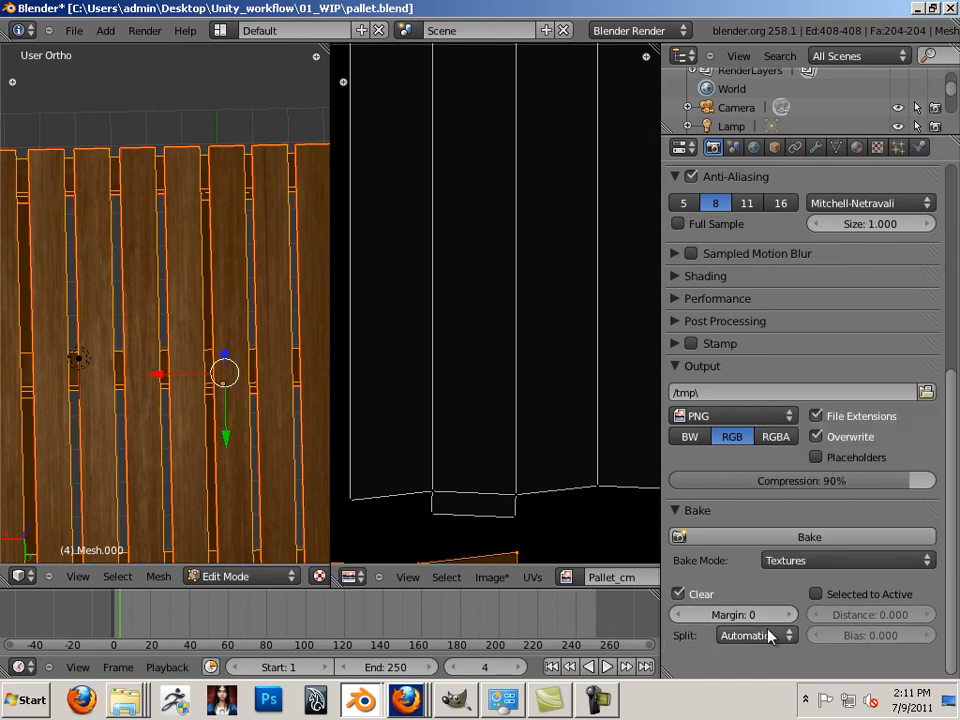
left_click(778, 540)
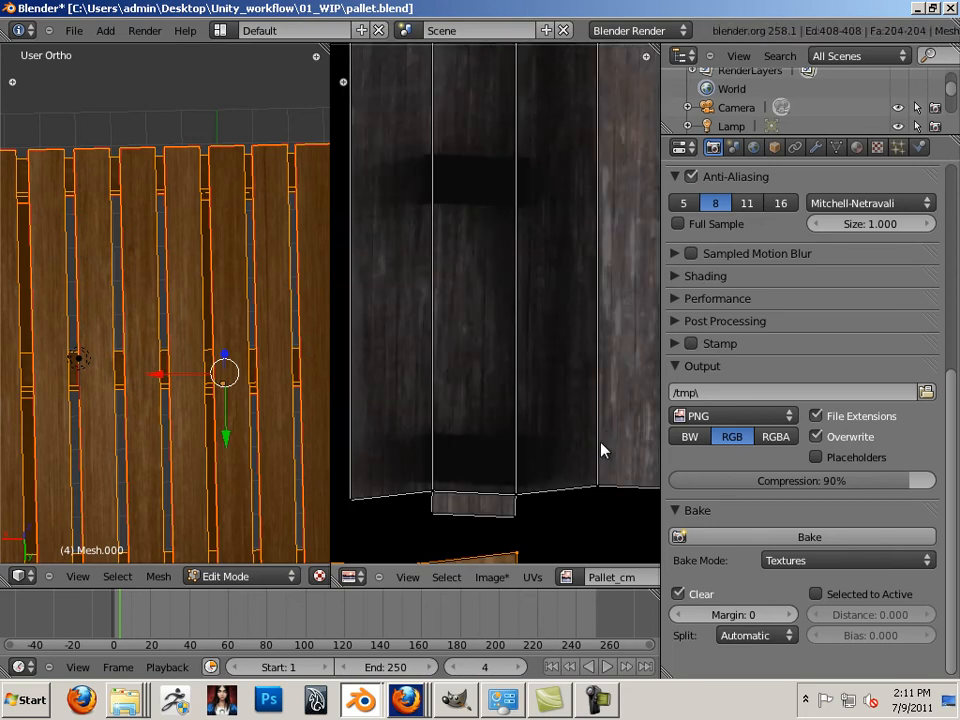
Inspect the baked UV layout, select the lower-right plank island, and show the material's texture settings
scroll(607, 441, "down", 5)
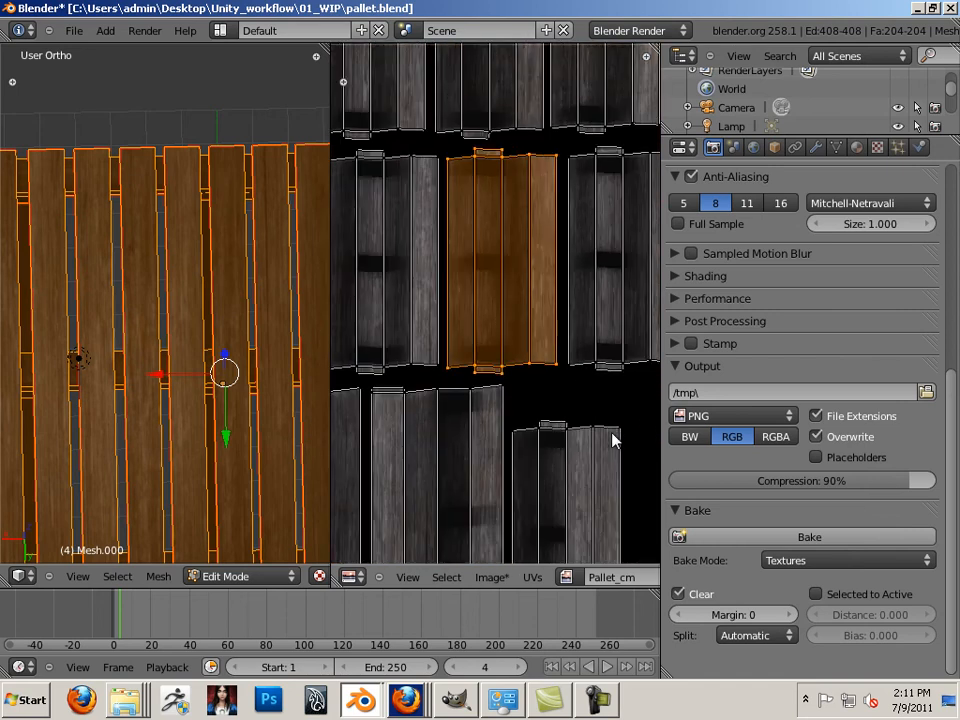
key("l")
scroll(604, 427, "down", 2)
scroll(603, 433, "up", 6)
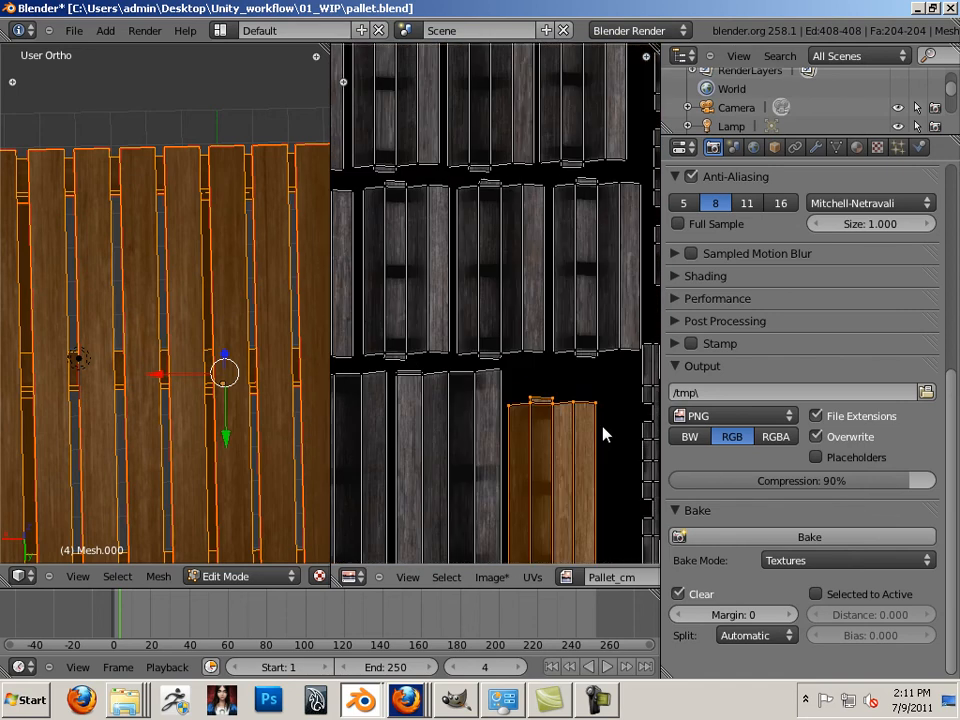
scroll(601, 444, "down", 1)
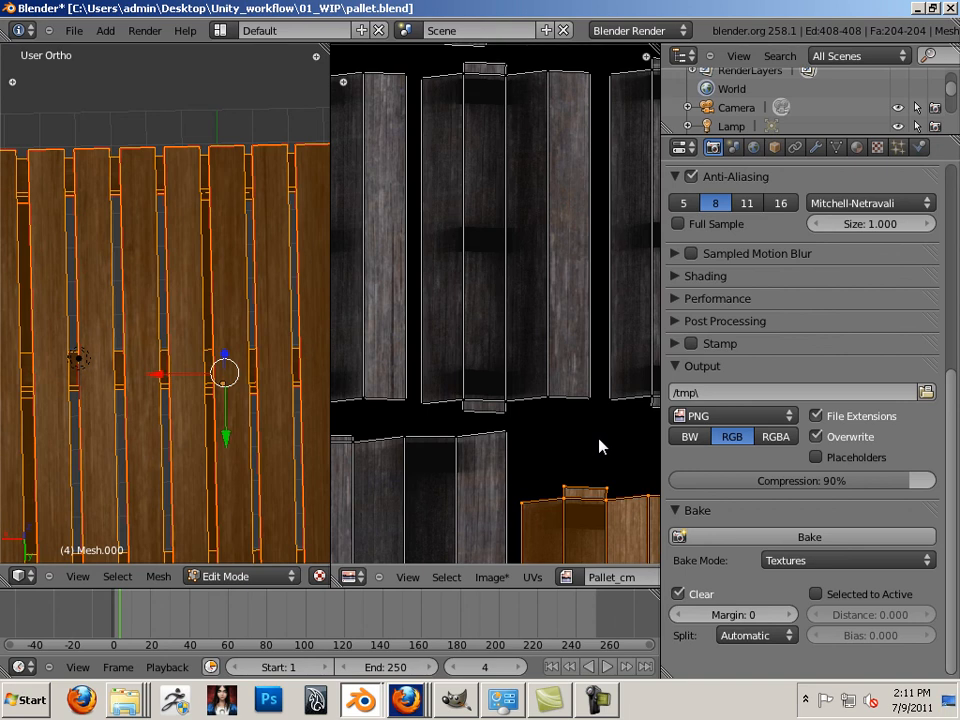
scroll(600, 447, "down", 2)
scroll(600, 448, "up", 2)
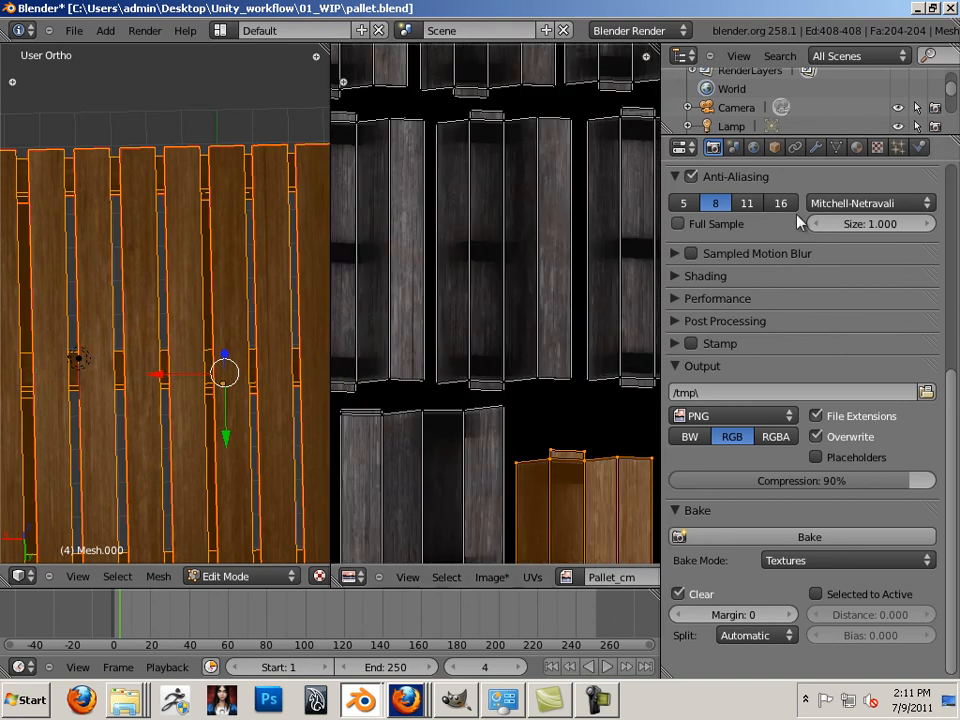
left_click(877, 147)
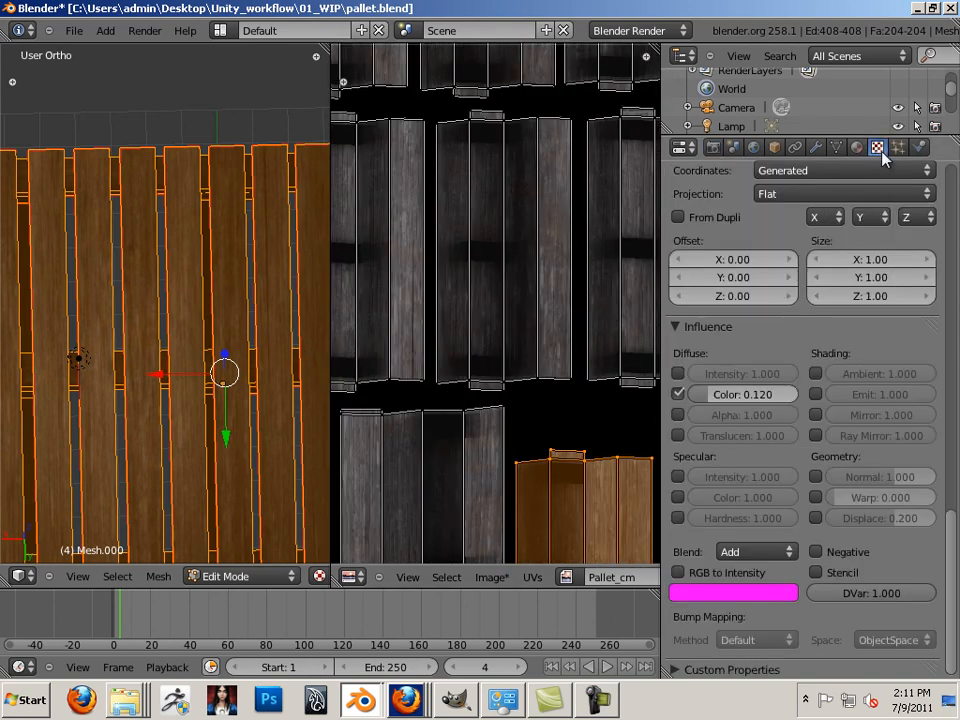
Save the baked map to the 01_WIP folder as unique_cm.png
left_click(491, 577)
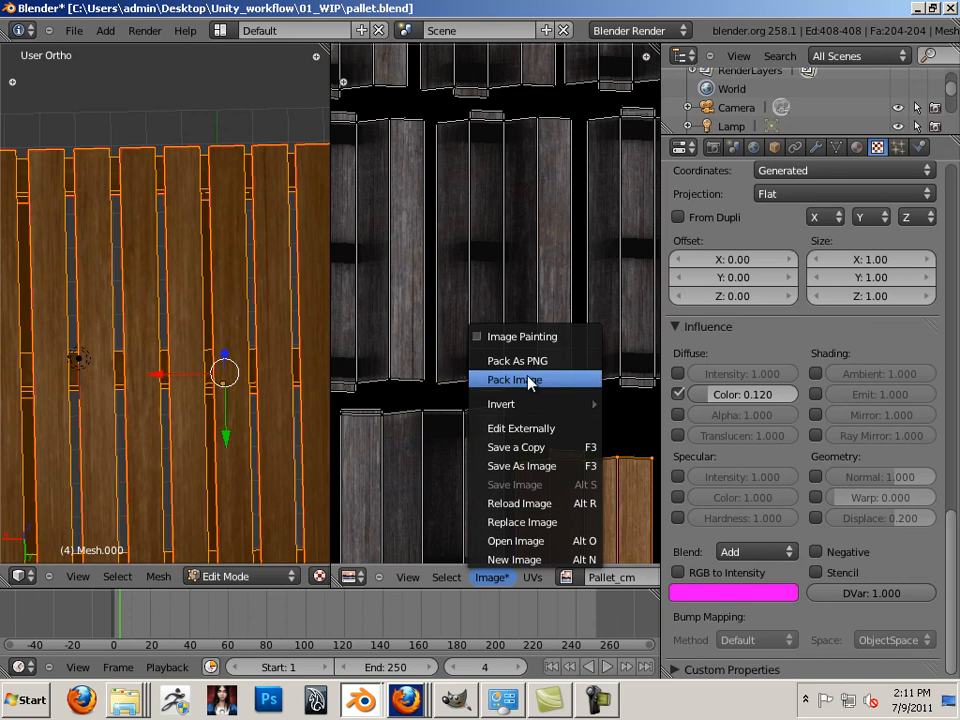
left_click(528, 474)
left_click(50, 382)
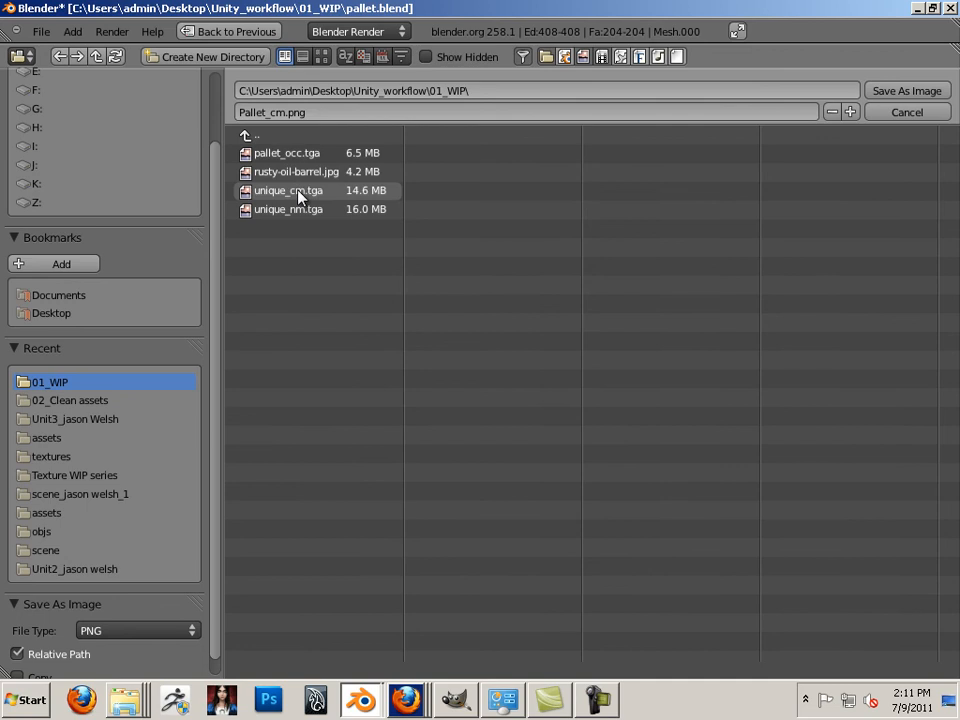
left_click(295, 191)
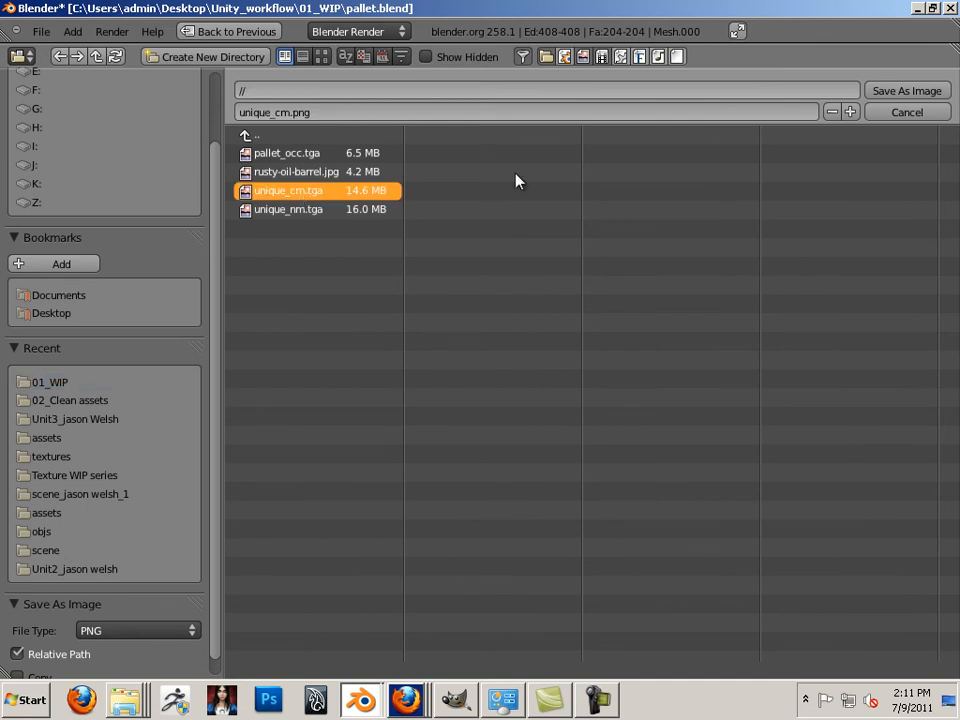
left_click(886, 92)
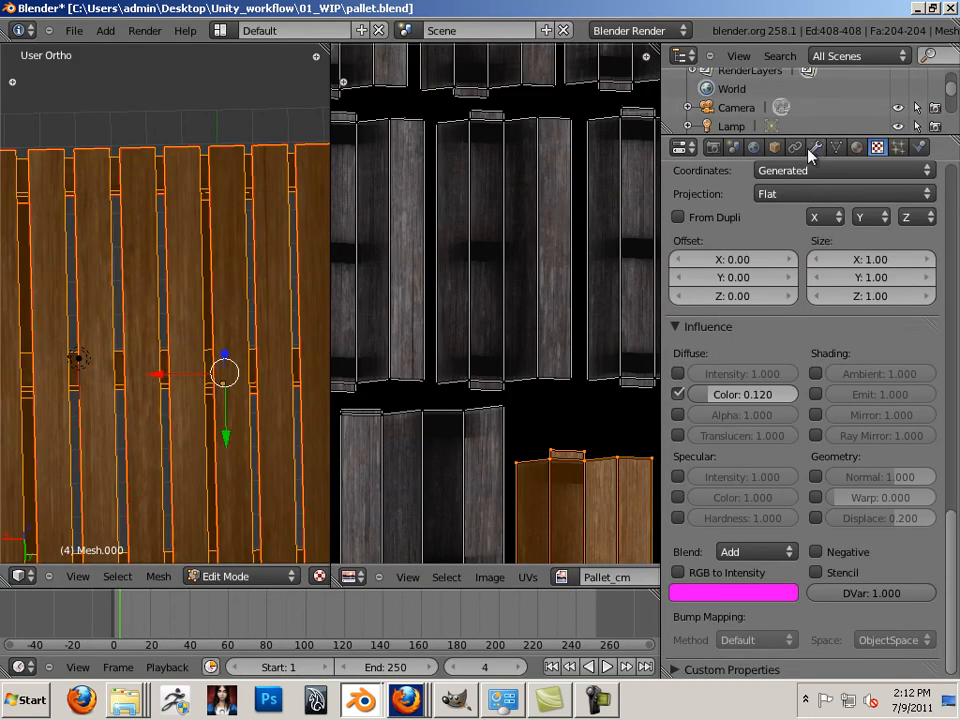
Remove Texture.004, Texture.006 and Texture.005 from the pallet material
scroll(846, 186, "up", 2)
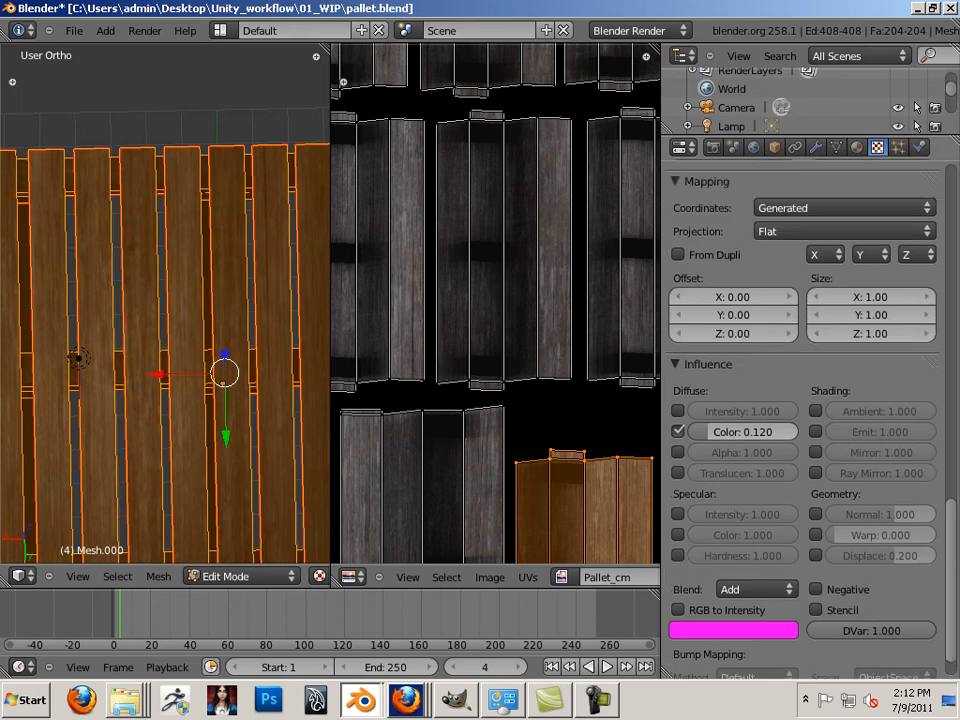
scroll(902, 516, "up", 15)
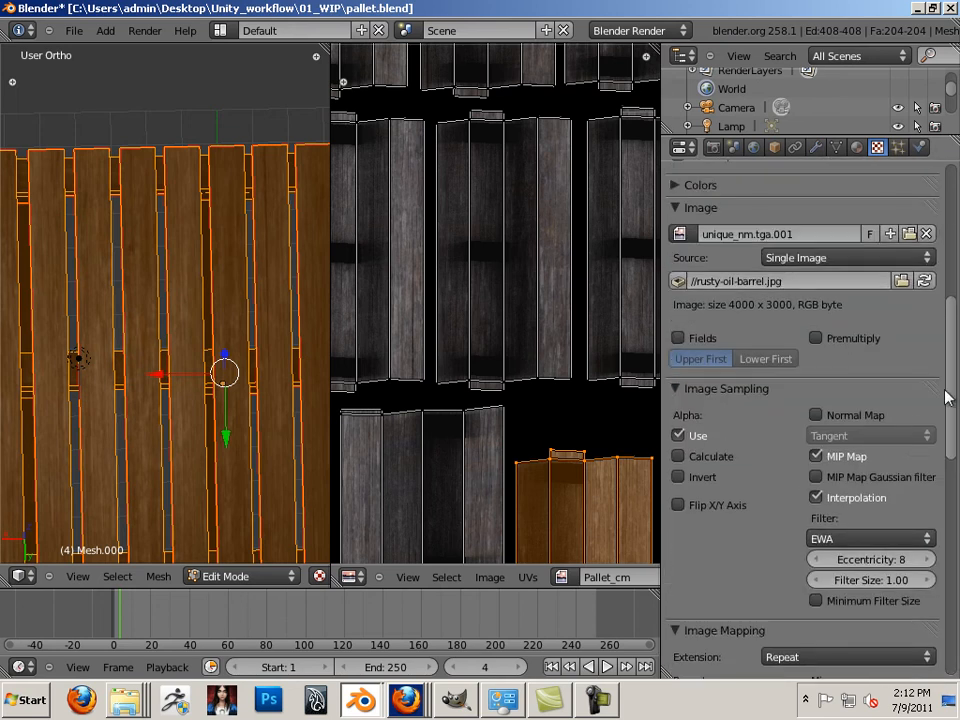
scroll(948, 390, "up", 8)
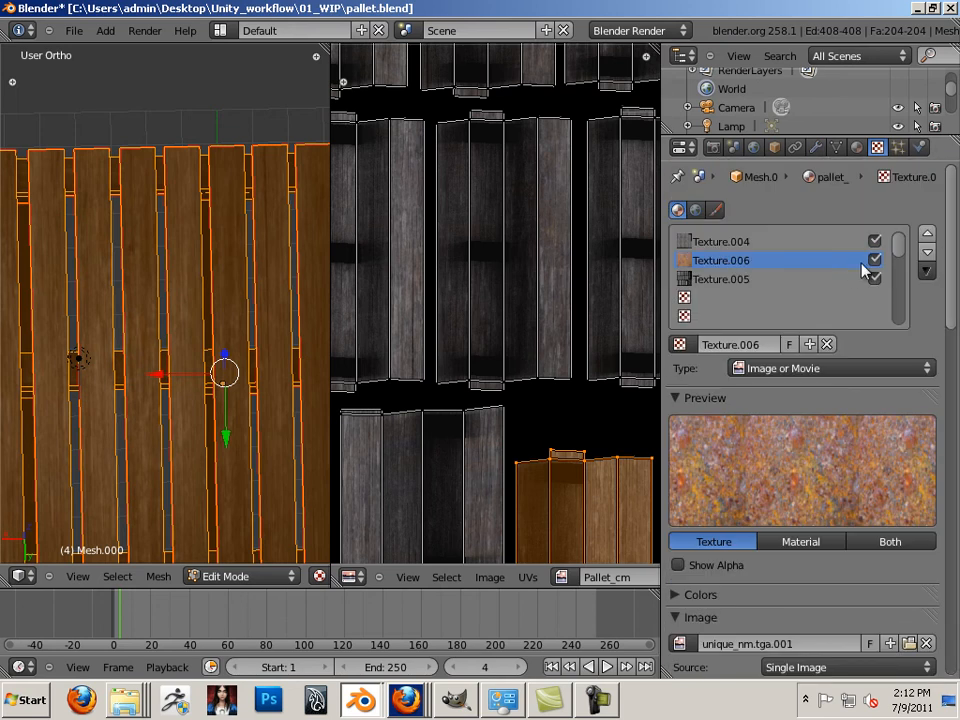
left_click(747, 243)
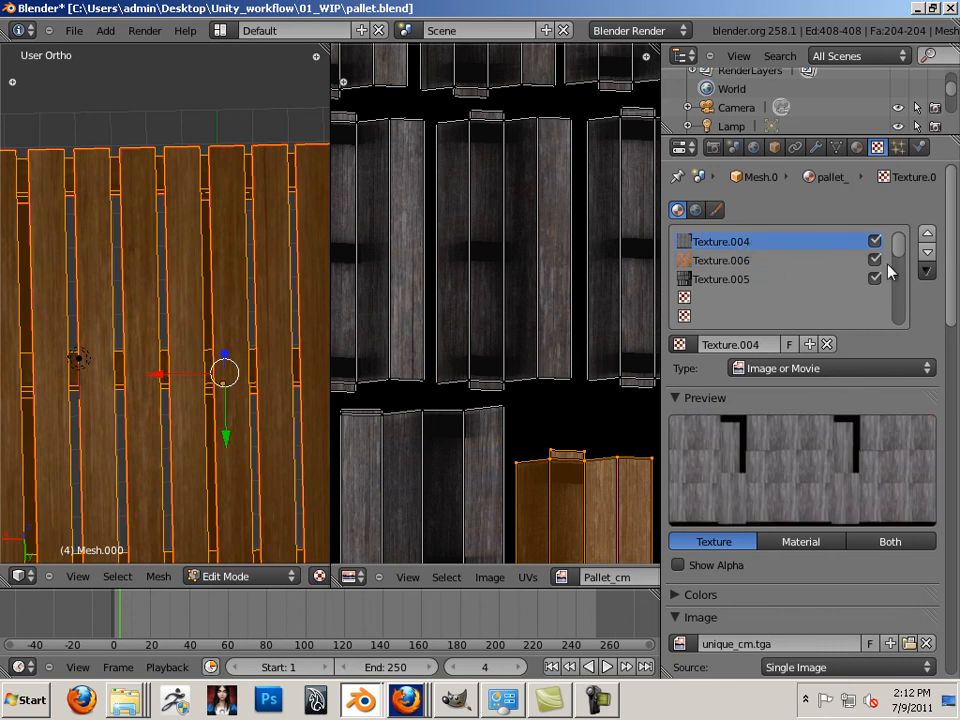
left_click(826, 344)
left_click(778, 262)
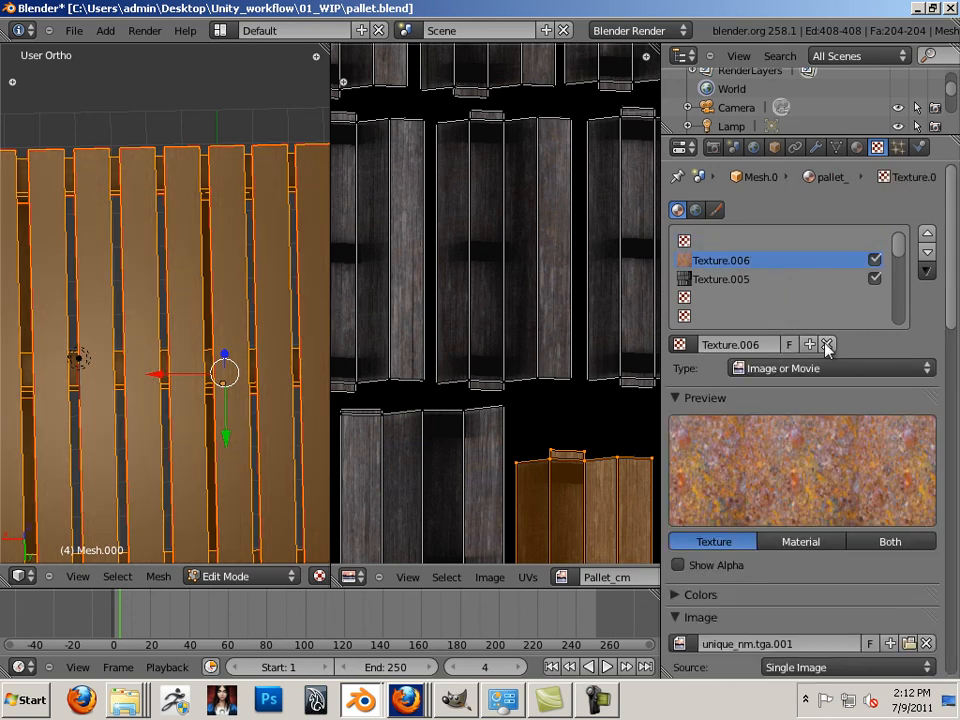
left_click(826, 344)
left_click(760, 280)
left_click(827, 344)
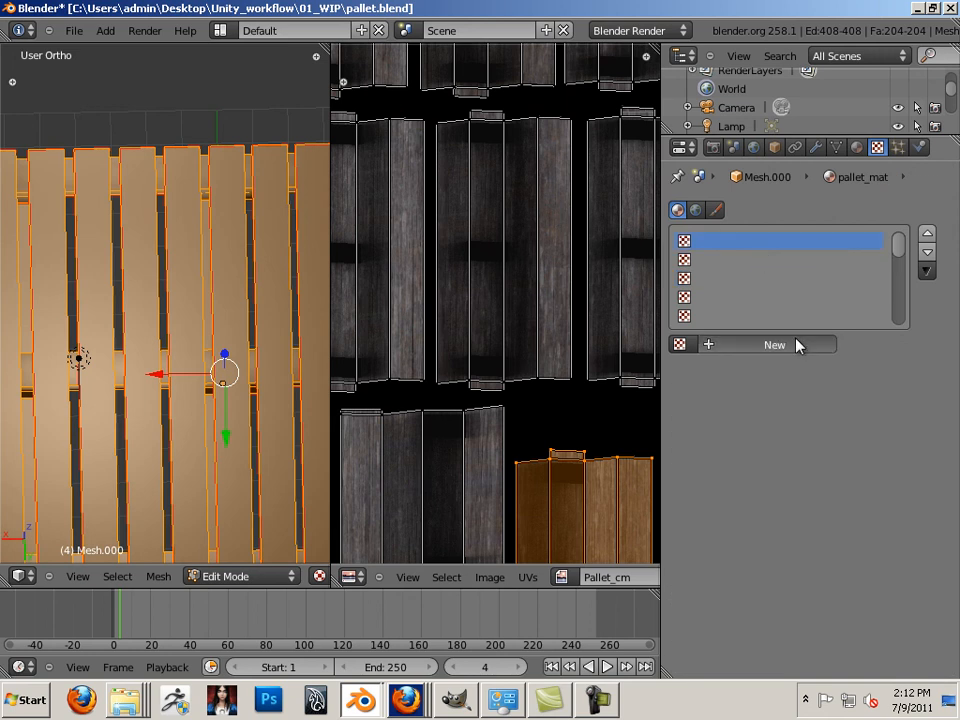
Add a new Image or Movie texture, browse the unique_cm files, then cancel without loading
left_click(775, 344)
left_click(798, 368)
left_click(786, 248)
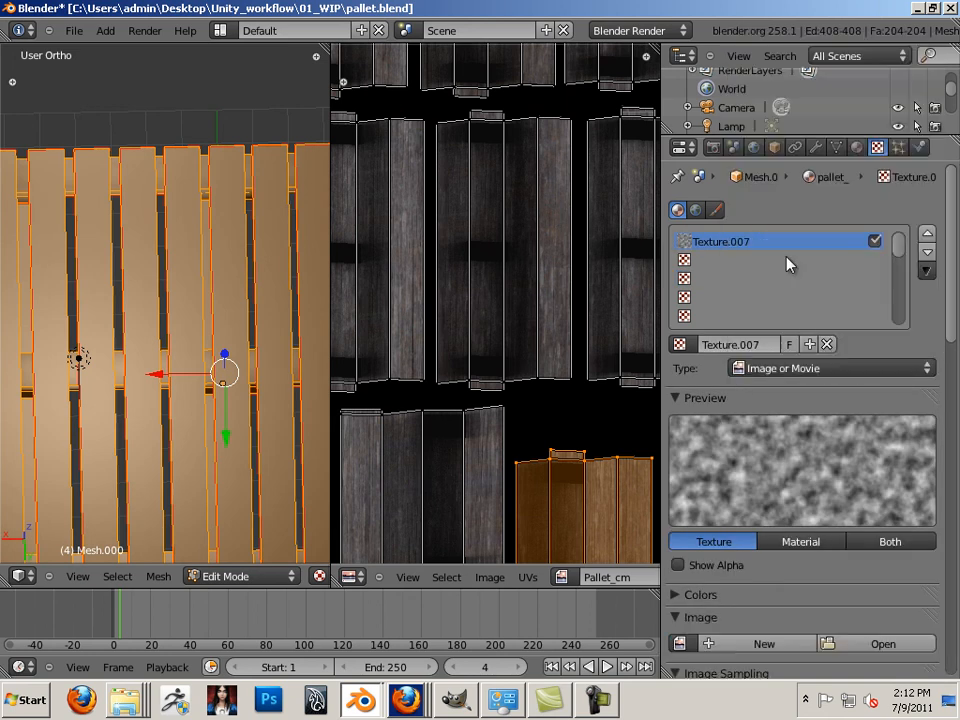
left_click(866, 370)
scroll(950, 358, "down", 5)
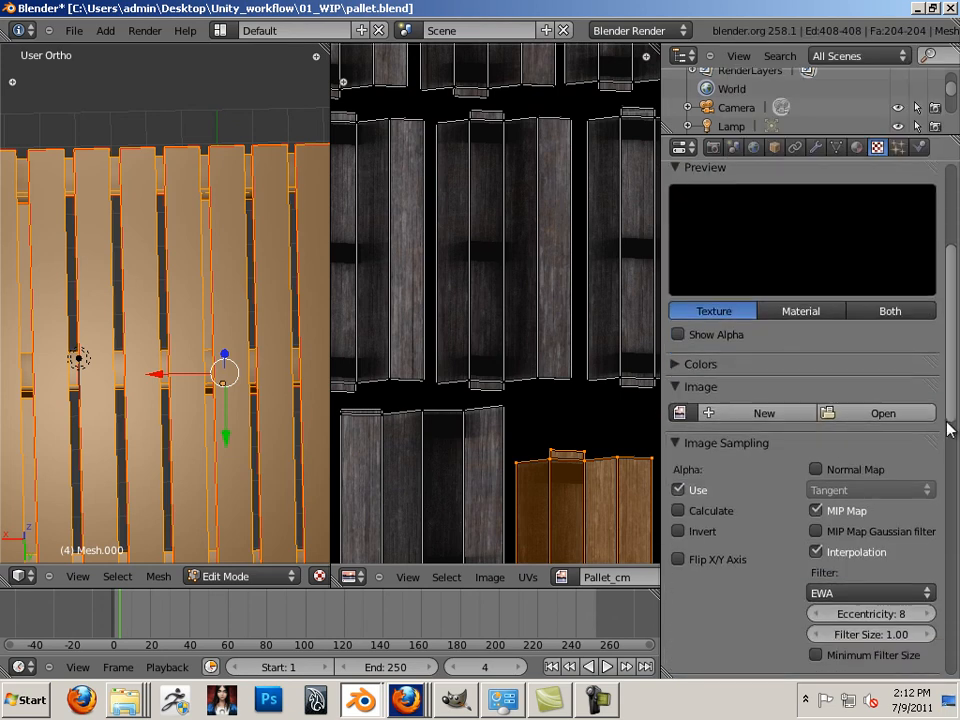
left_click(896, 406)
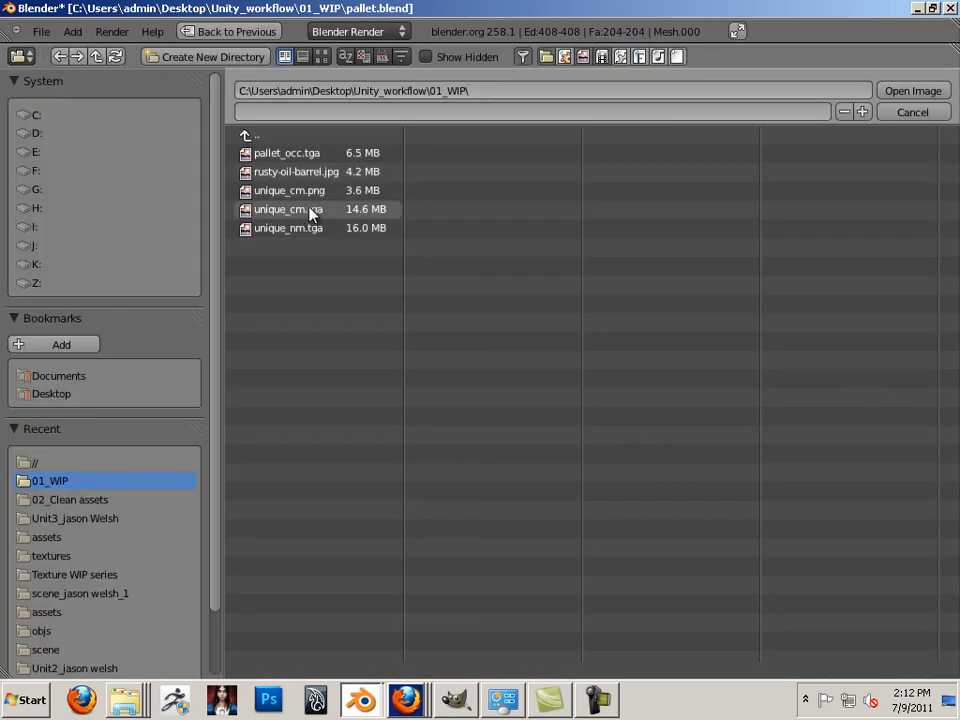
left_click(313, 209)
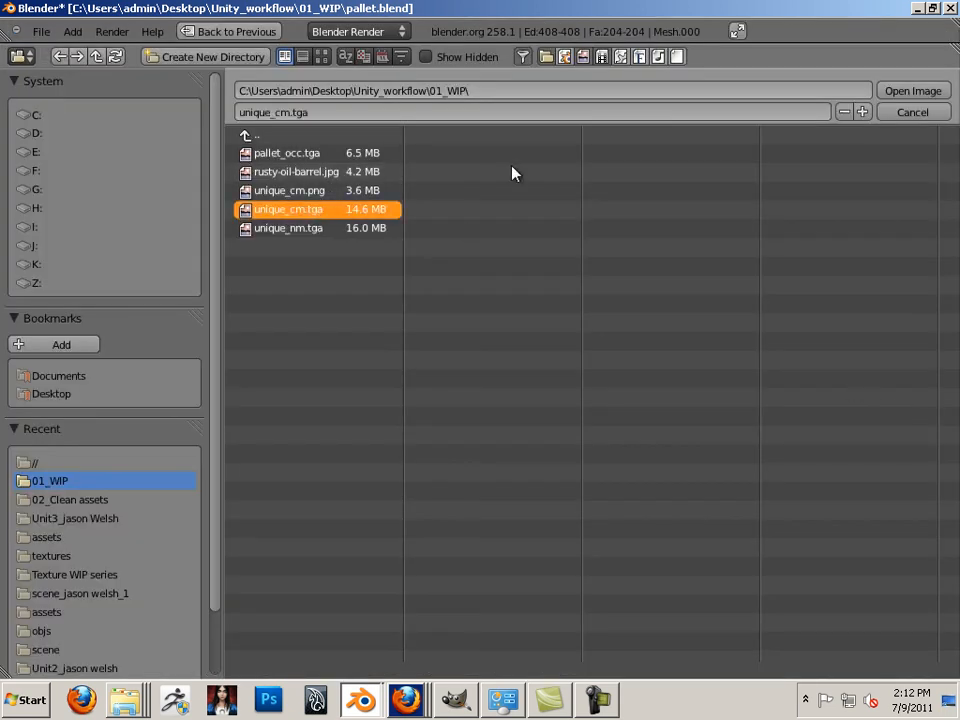
left_click(311, 195)
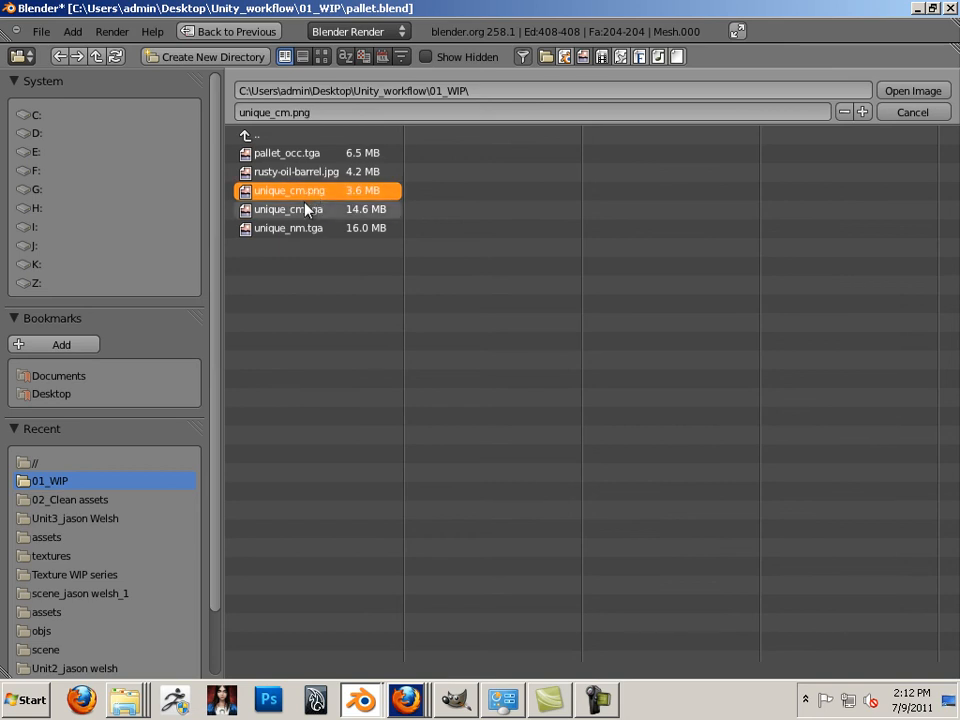
left_click(905, 113)
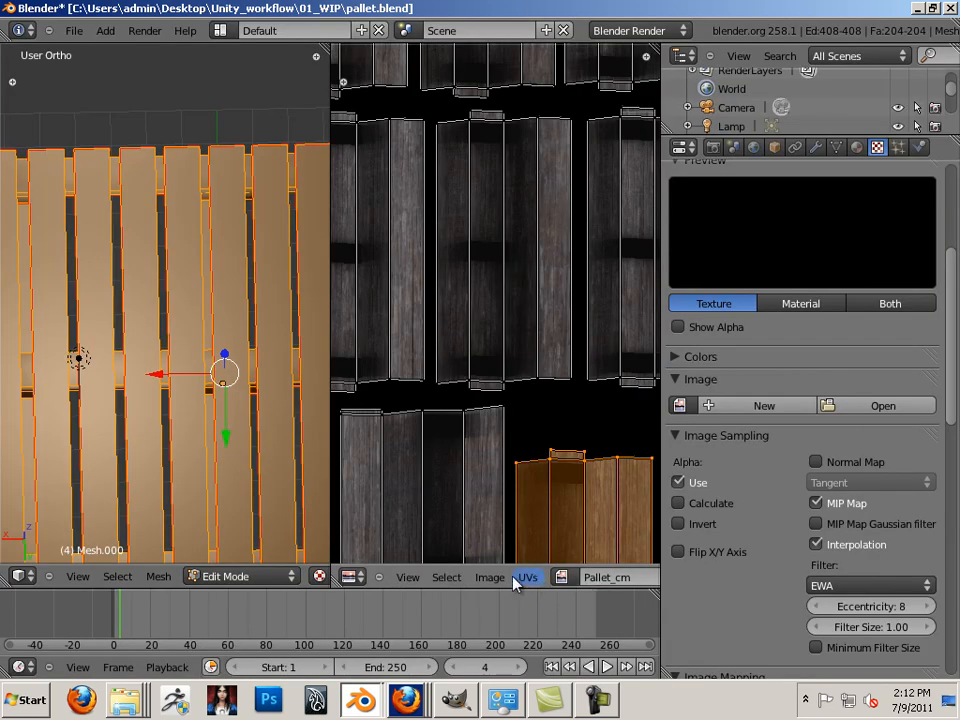
Save the baked map in Targa format as pallet_cm.tga in 01_WIP
left_click(487, 578)
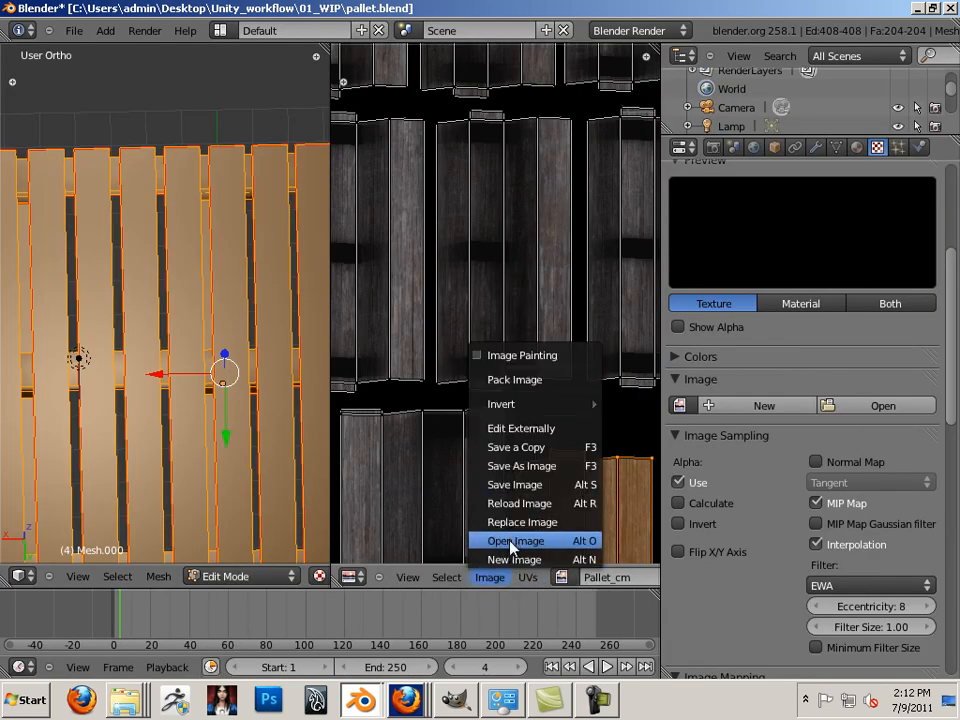
left_click(531, 466)
left_click(172, 650)
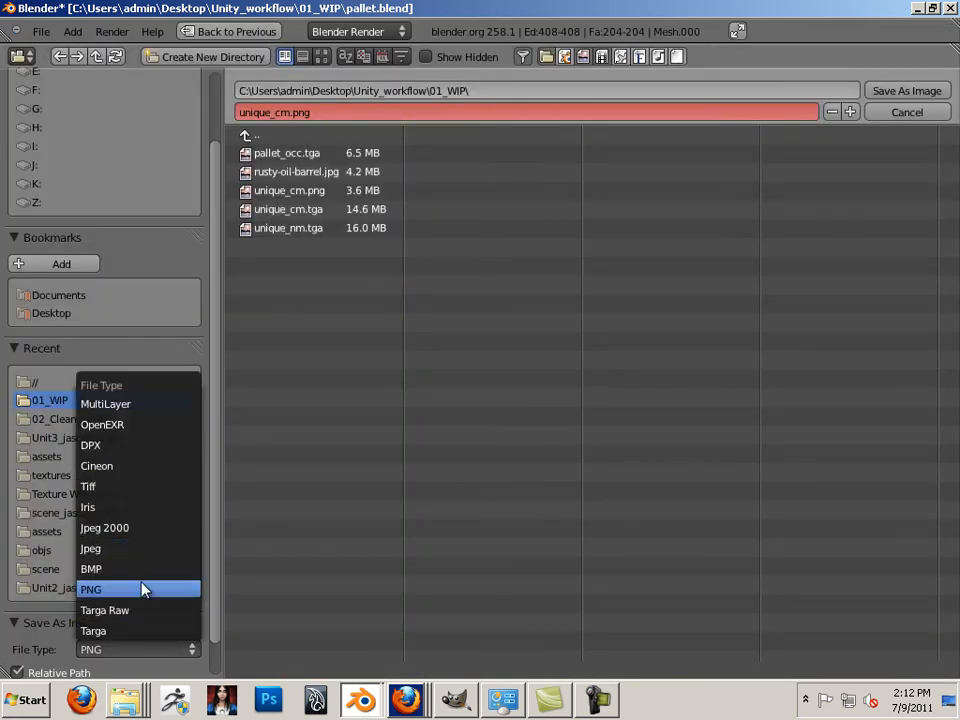
left_click(141, 630)
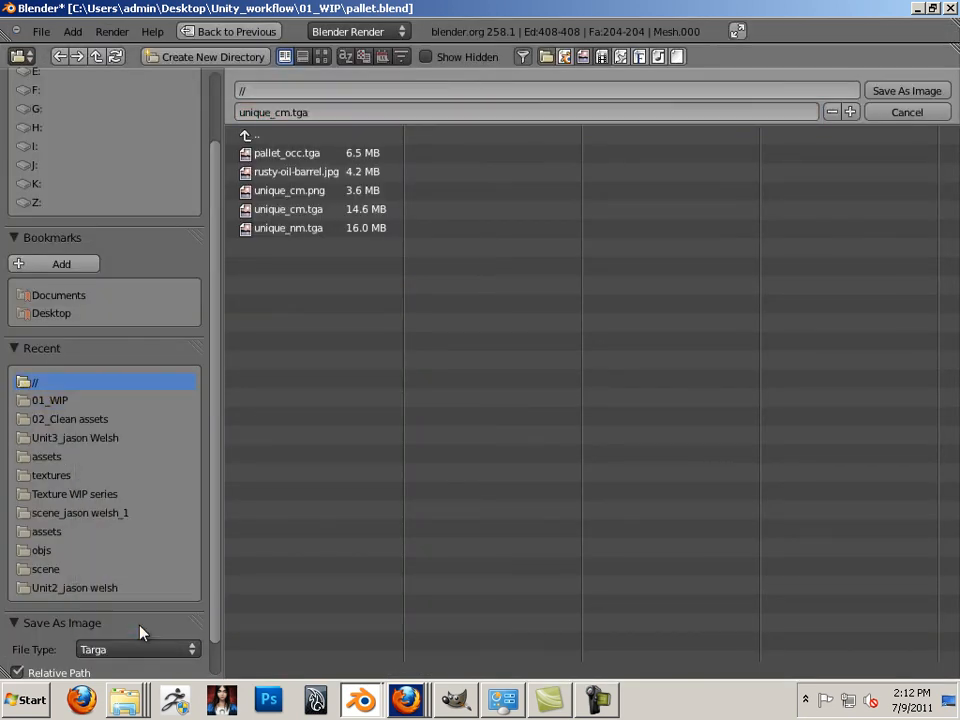
left_click(286, 117)
left_click(284, 120)
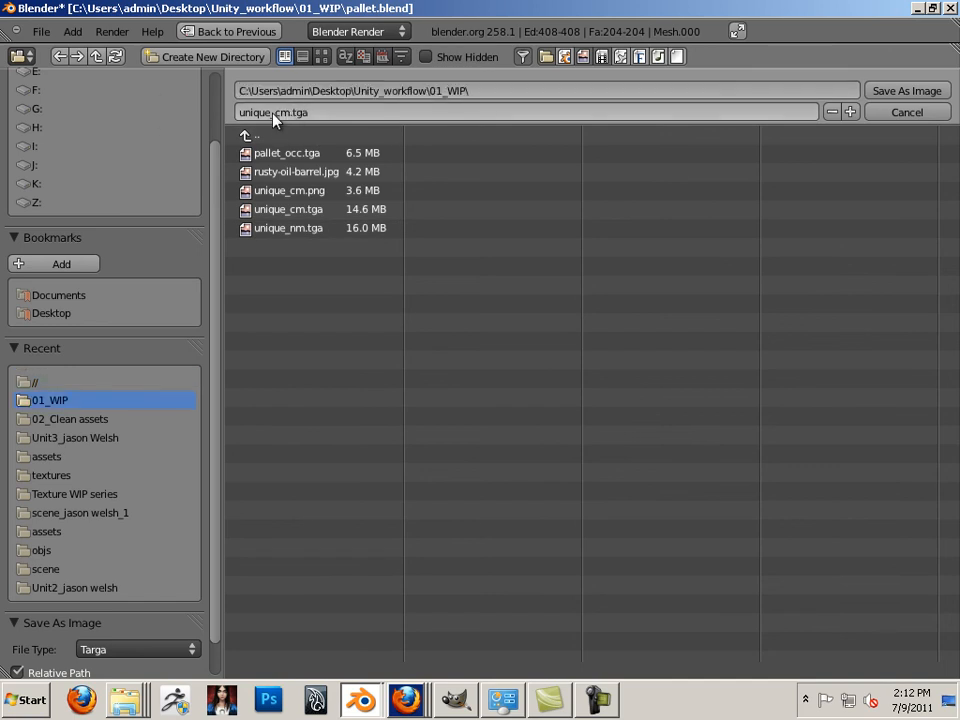
left_click(272, 114)
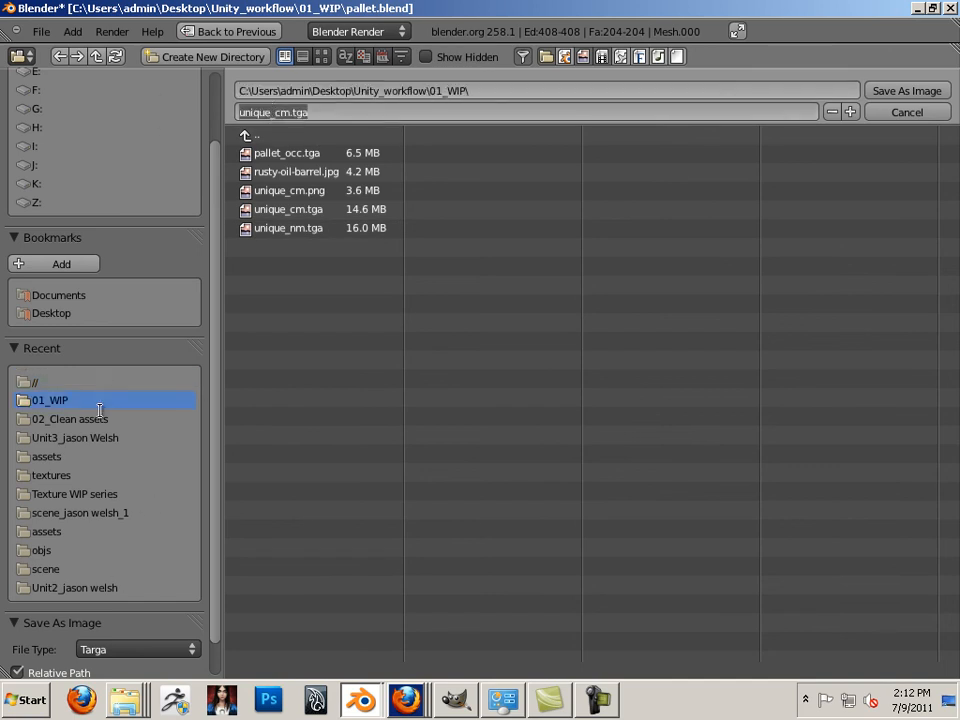
key("Return")
left_click(337, 112)
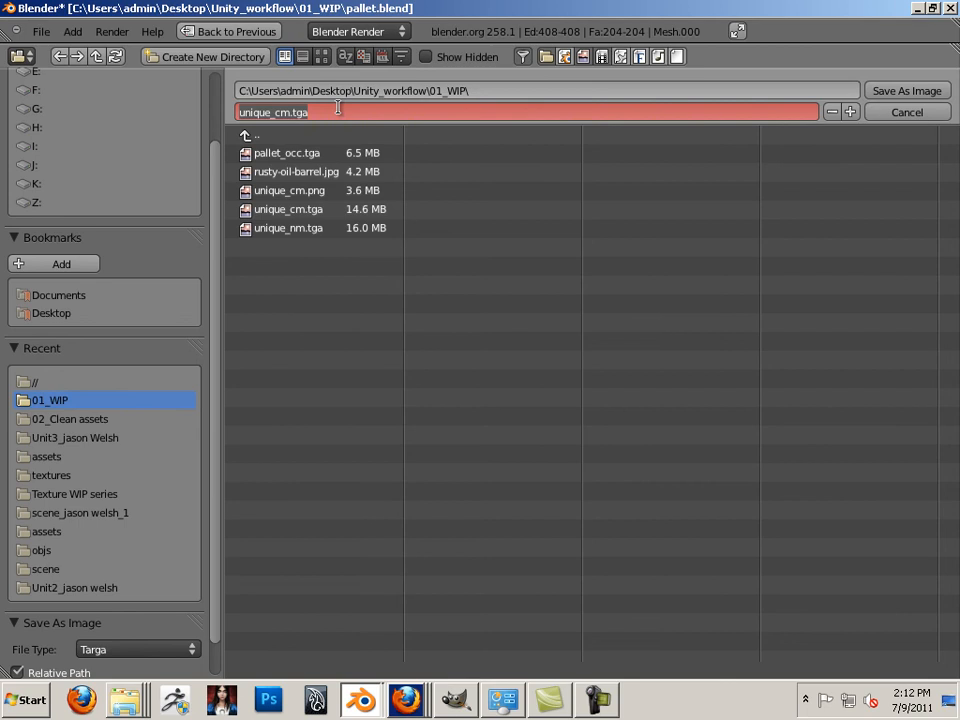
type("pallet")
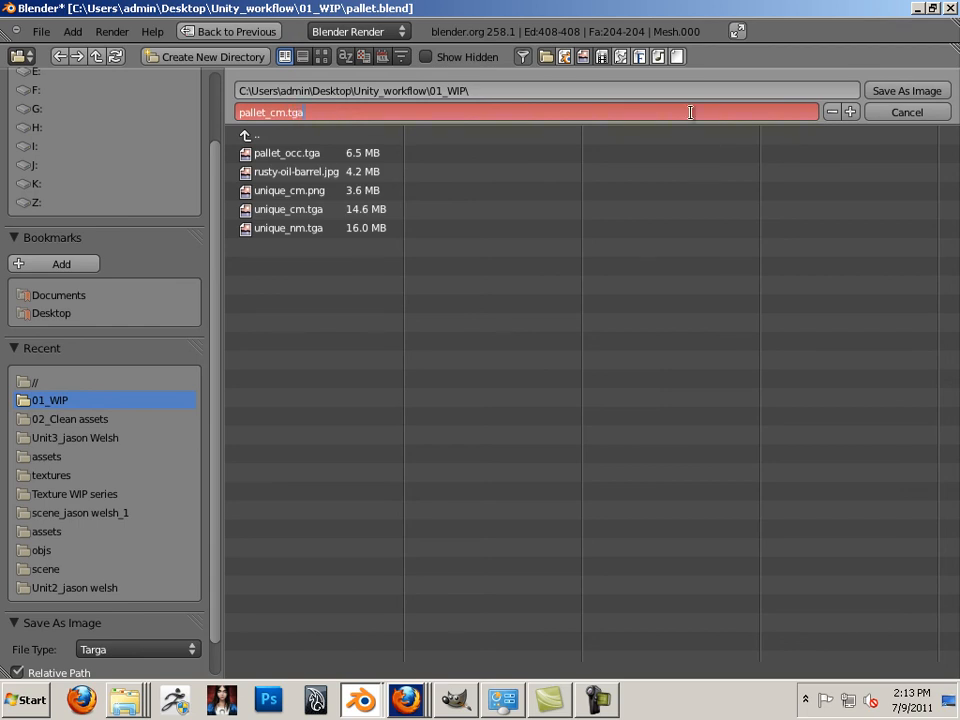
left_click(907, 90)
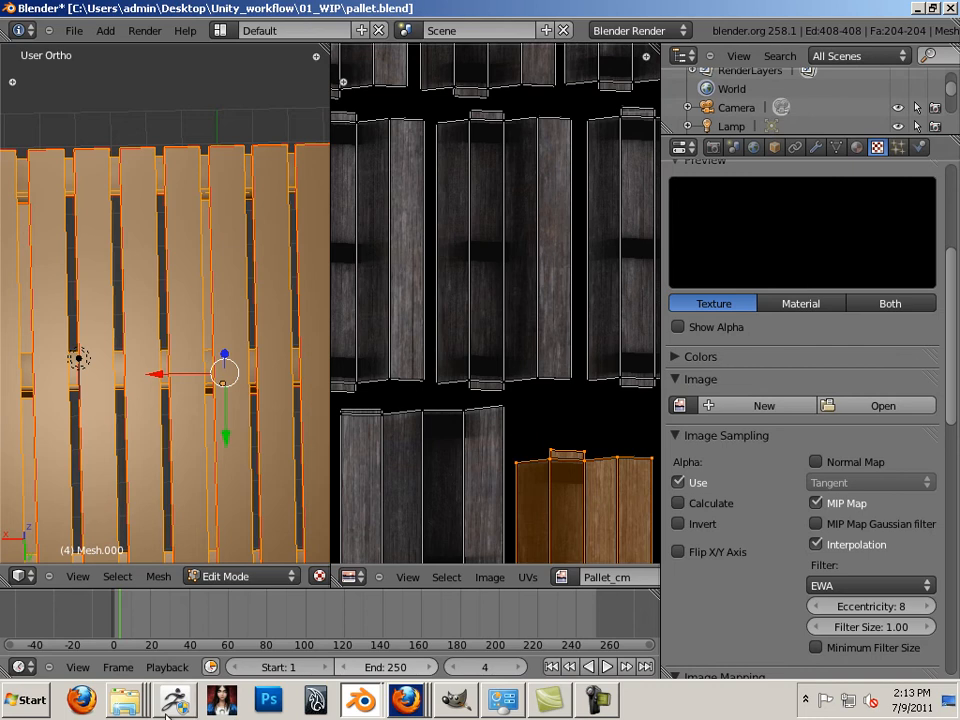
right_click(124, 700)
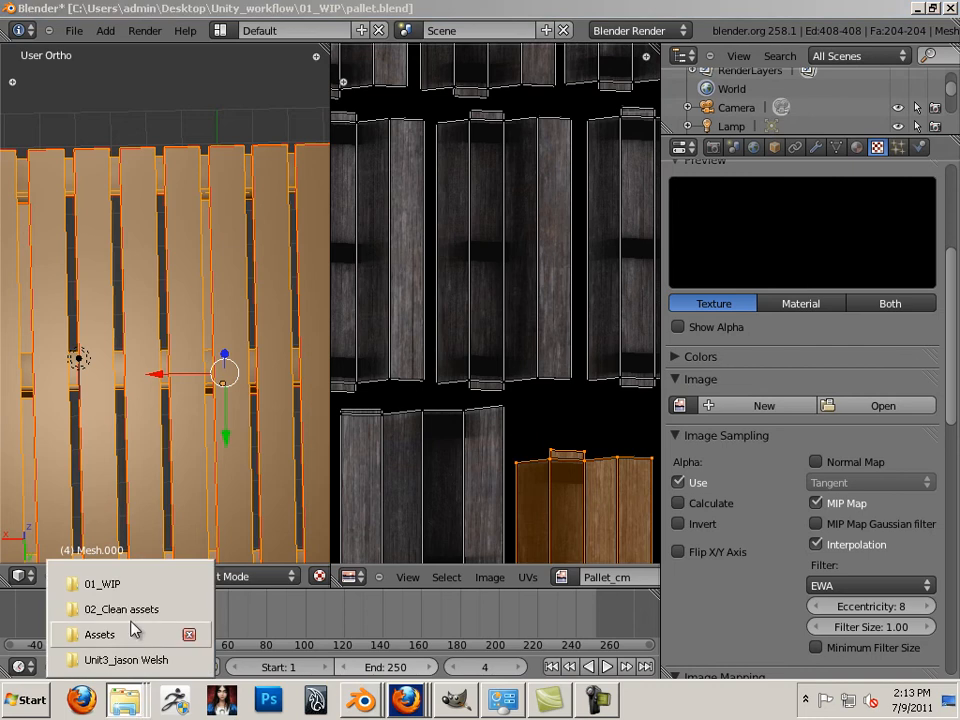
Open 01_WIP in Explorer and rename unique_nm.tga to pallet_nm.tga
left_click(131, 588)
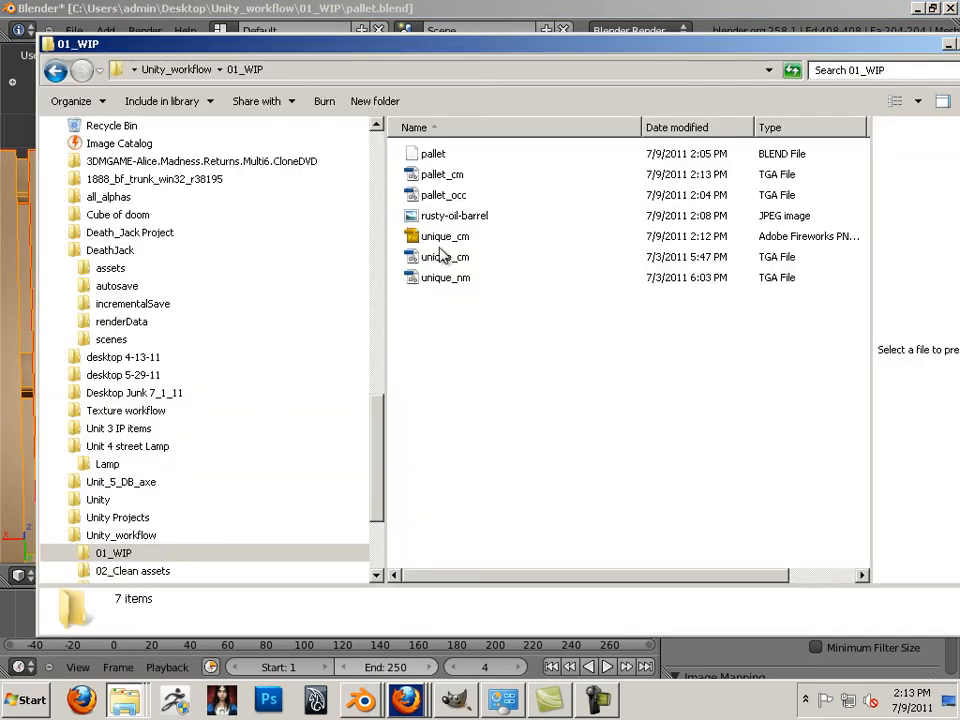
left_click(460, 180)
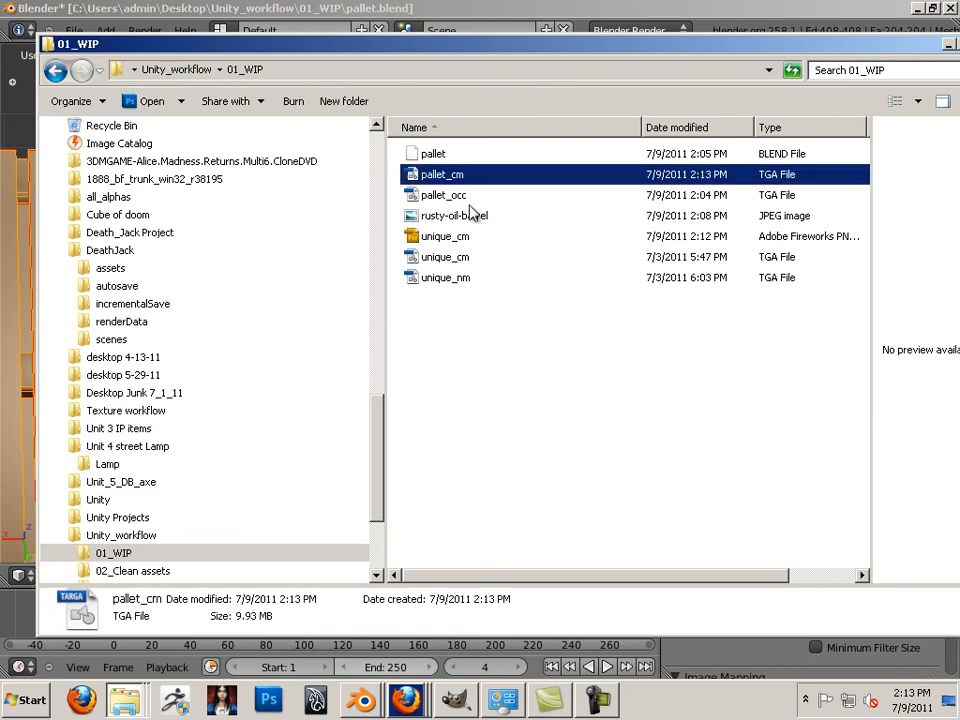
left_click(455, 280)
left_click(452, 280)
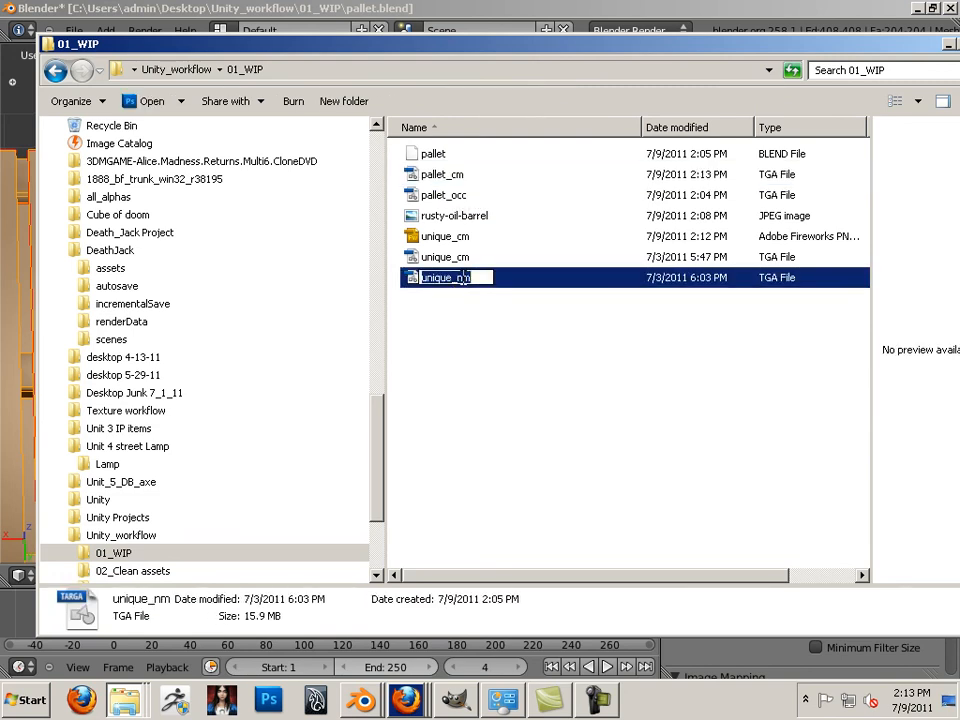
key("BackSpace")
key("BackSpace")
key("BackSpace")
key("BackSpace")
key("BackSpace")
key("BackSpace")
type("pallet")
key("Return")
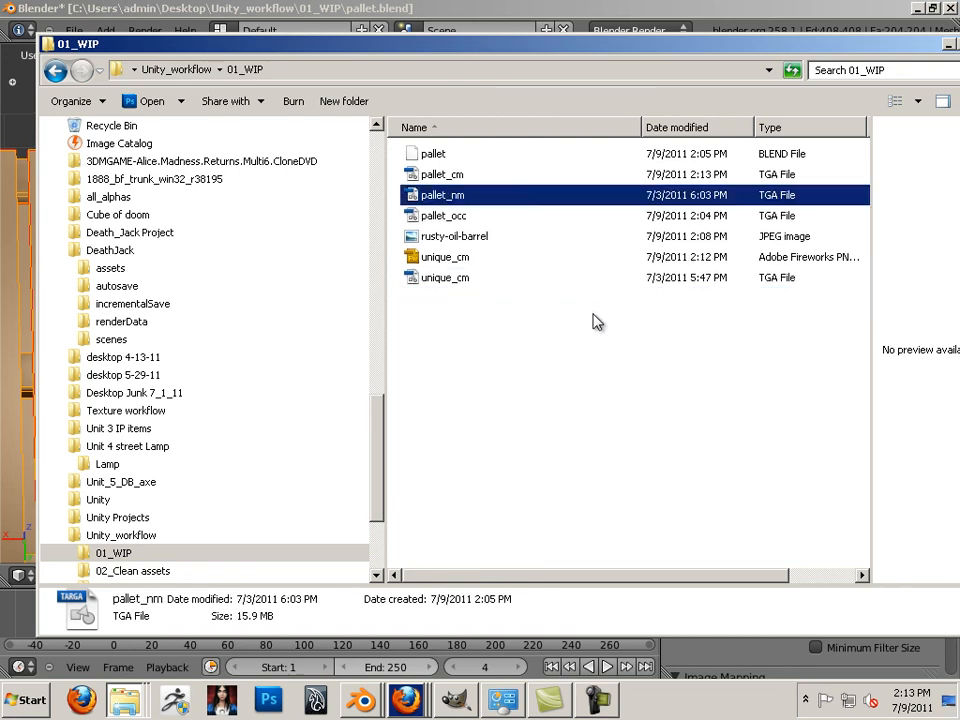
left_click(199, 13)
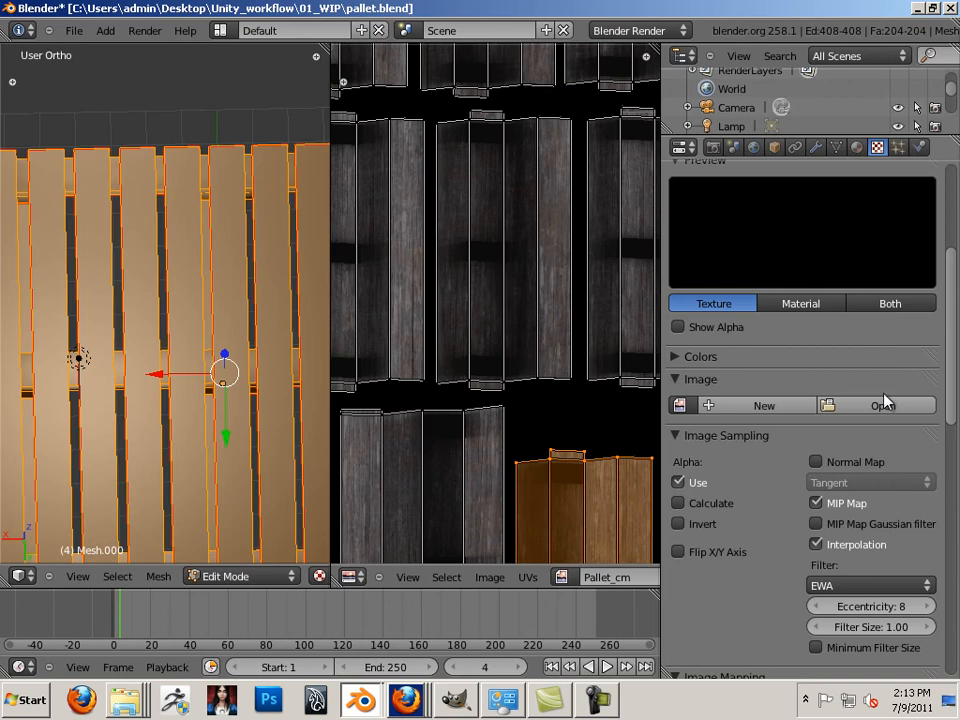
Load pallet_cm.tga into the new texture and set its mapping coordinates to UV
left_click(880, 401)
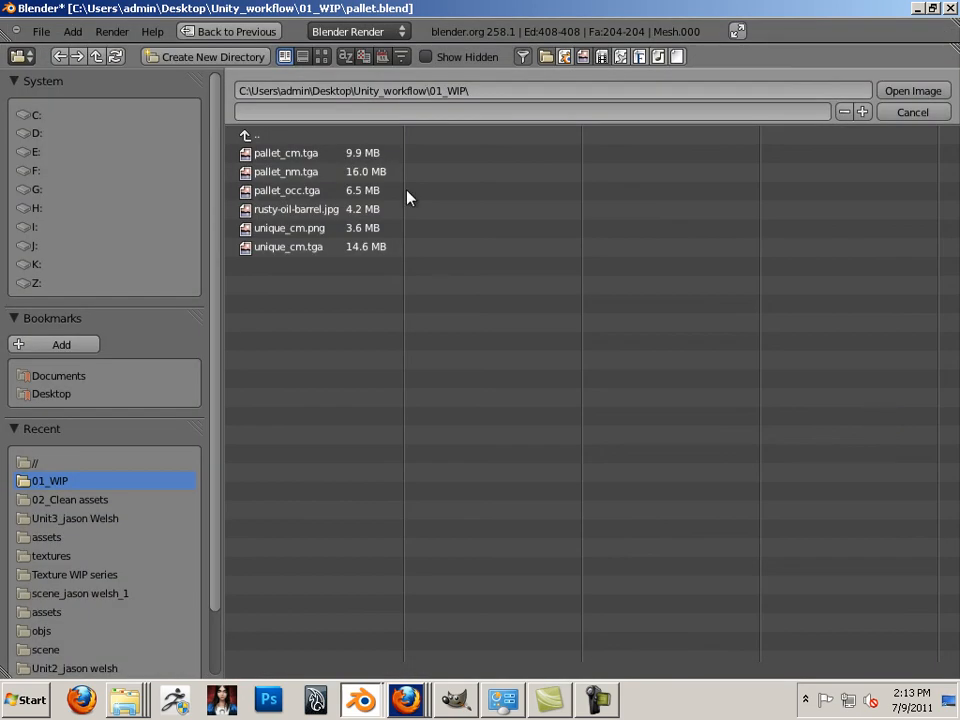
left_click(289, 154)
left_click(912, 91)
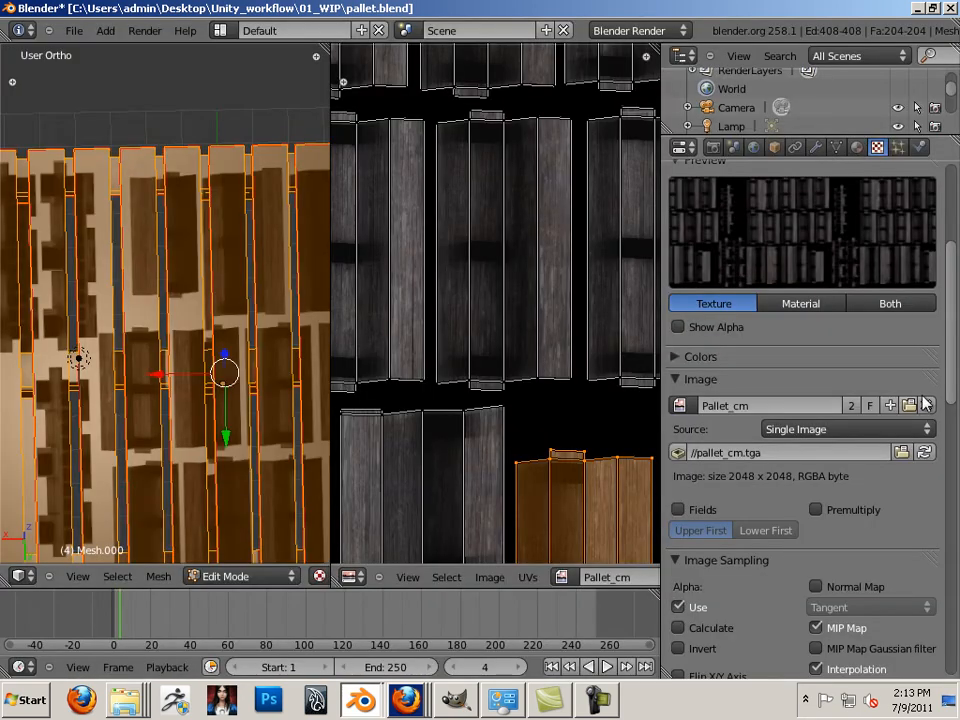
scroll(940, 483, "down", 6)
scroll(940, 483, "down", 7)
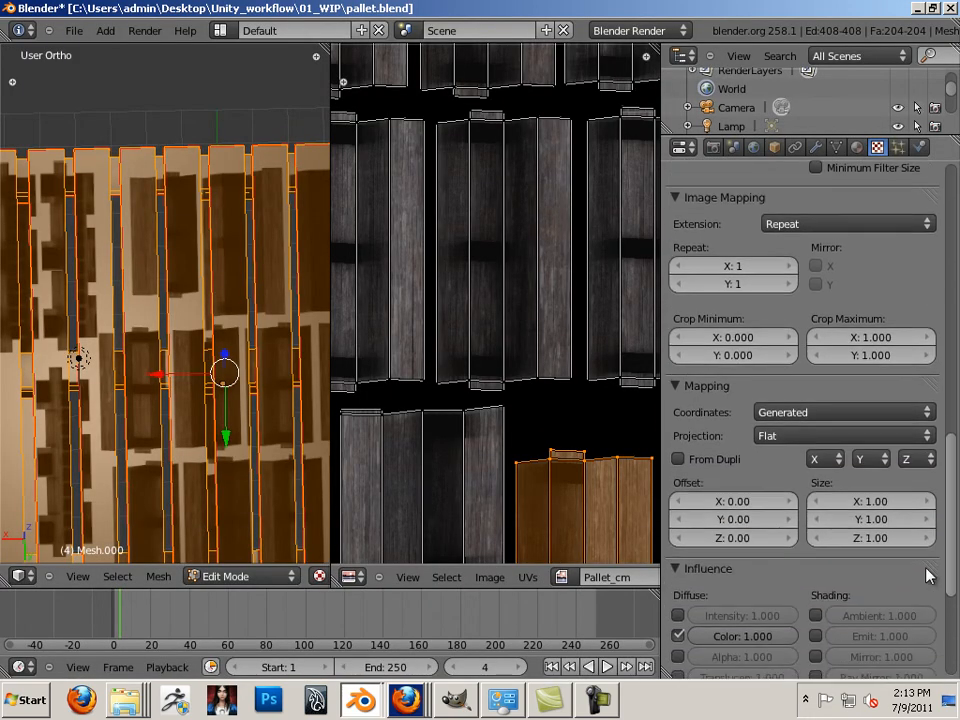
left_click(806, 395)
left_click(785, 314)
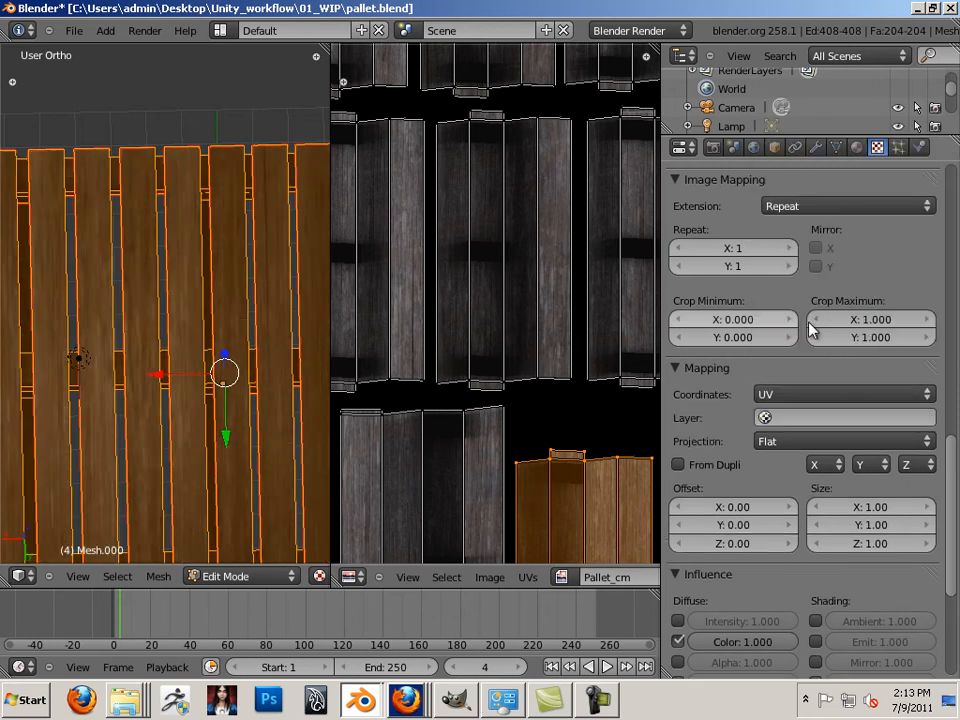
left_click_drag(952, 479, 930, 182)
left_click(735, 256)
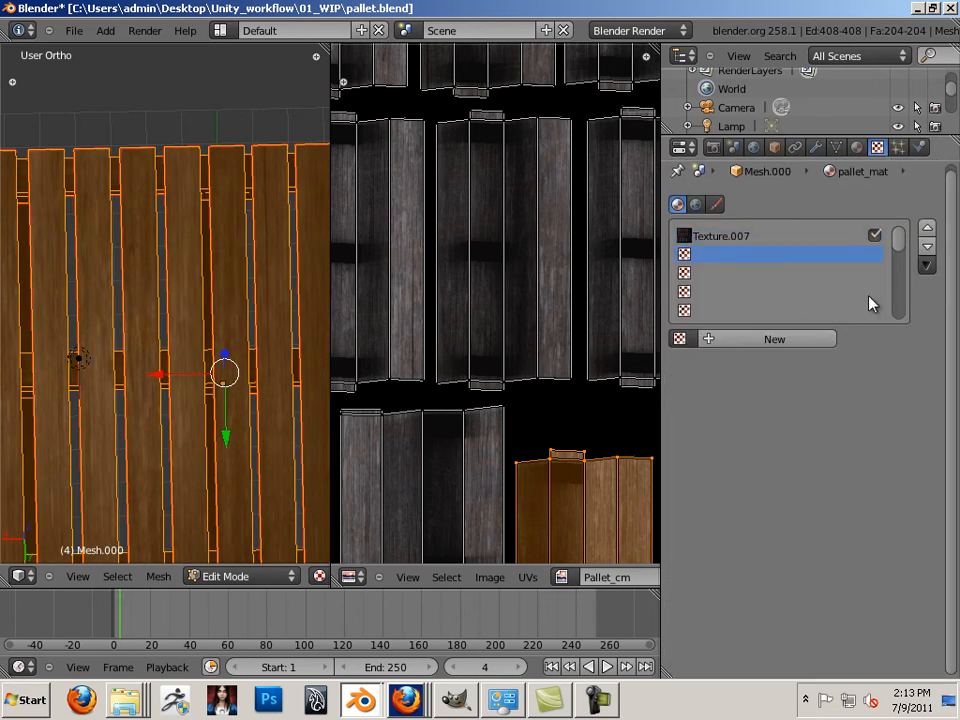
Add a new Image or Movie texture in the empty slot loaded with pallet_nm.tga
left_click(806, 339)
left_click(812, 364)
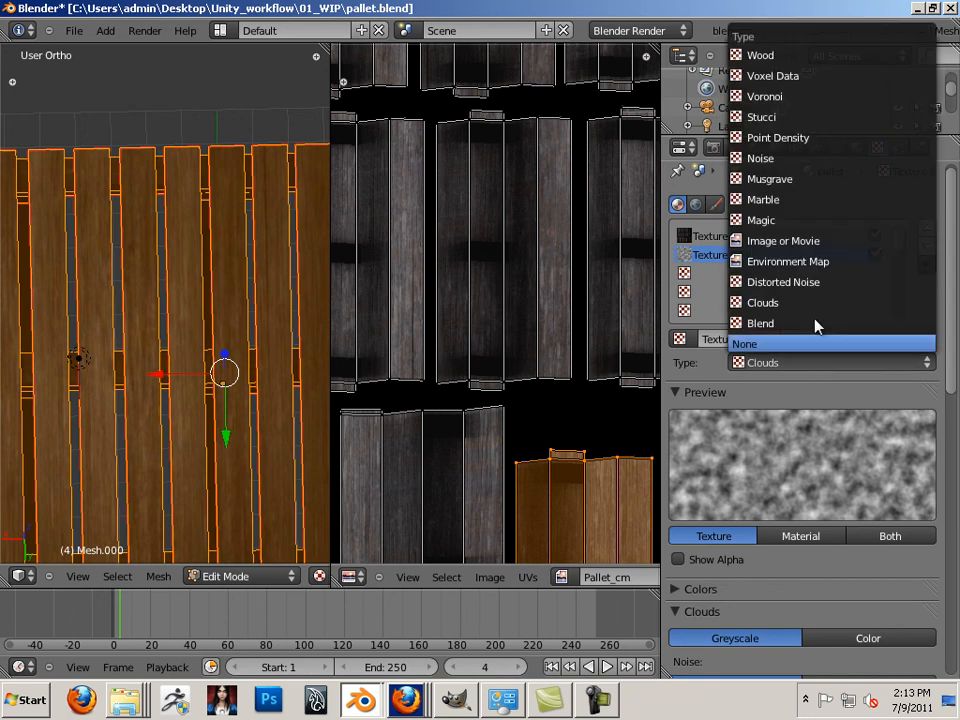
left_click(800, 240)
left_click_drag(951, 284, 950, 370)
left_click(896, 401)
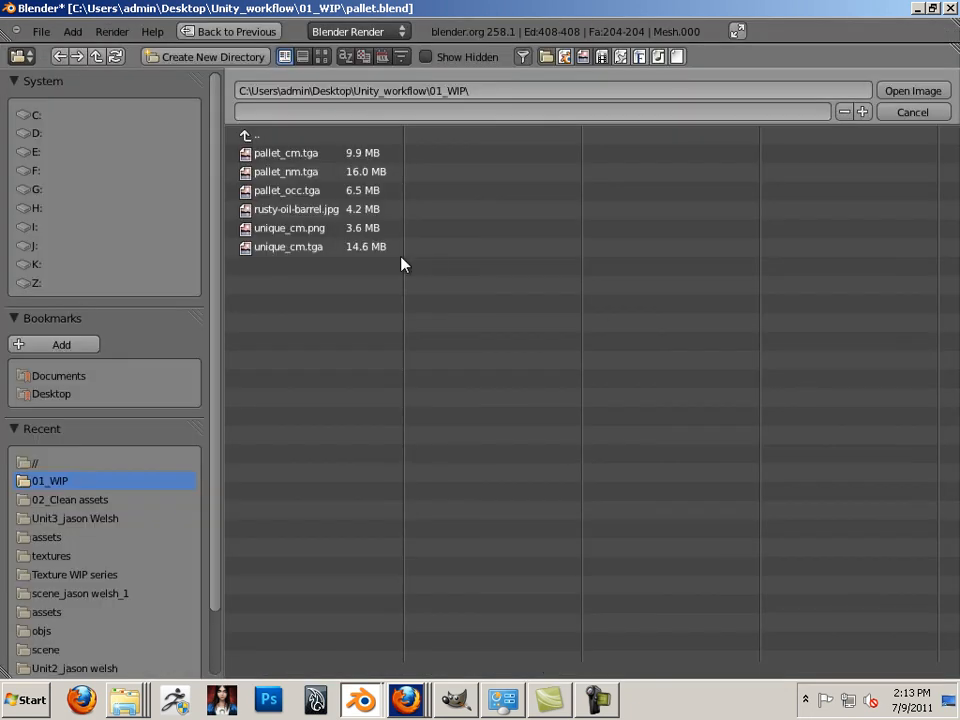
left_click(306, 176)
left_click(930, 92)
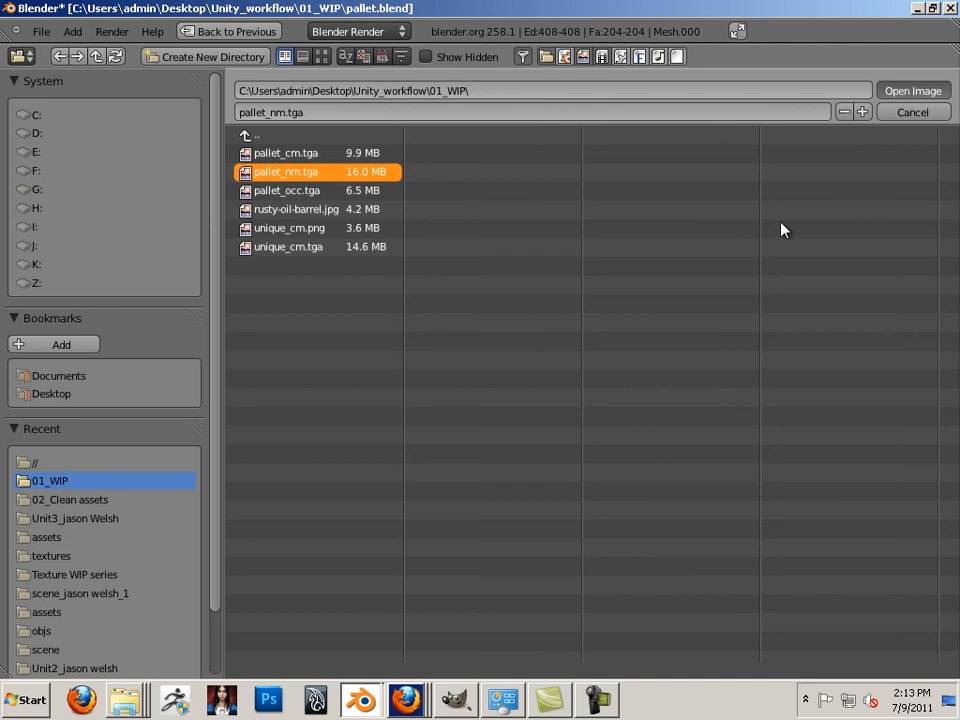
Mark it as a UV-mapped normal map that affects Normal instead of Color
scroll(949, 400, "down", 5)
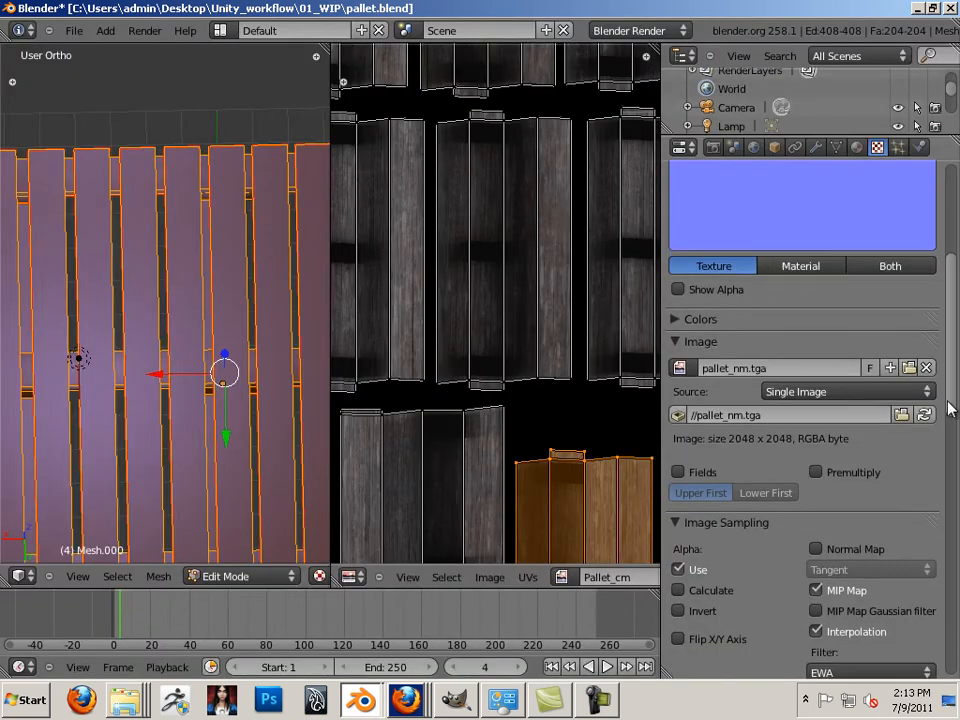
left_click(822, 388)
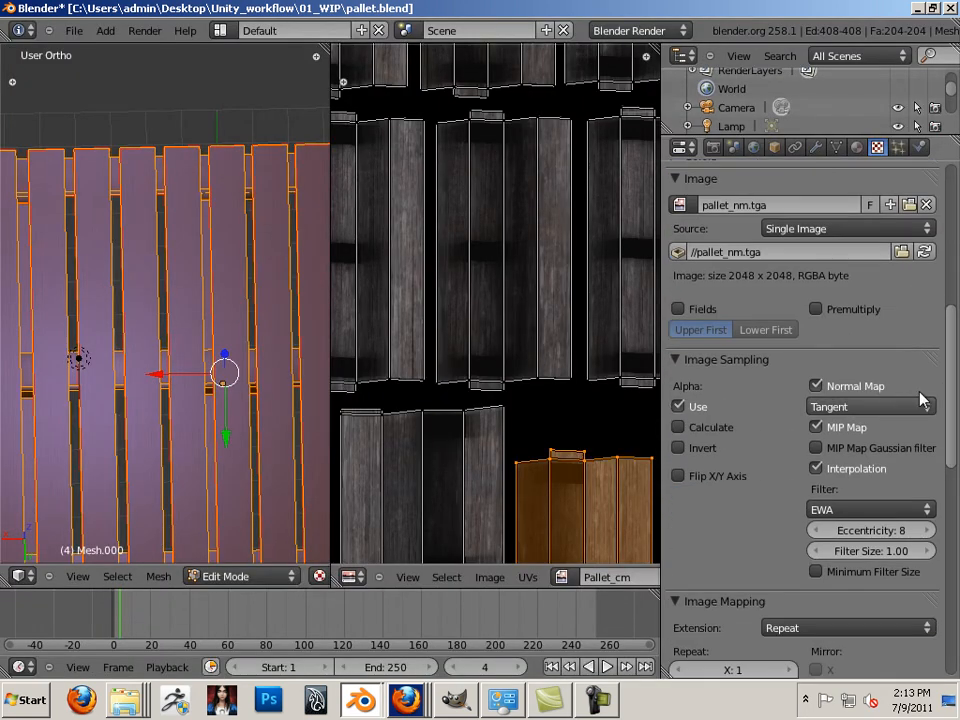
scroll(949, 377, "down", 12)
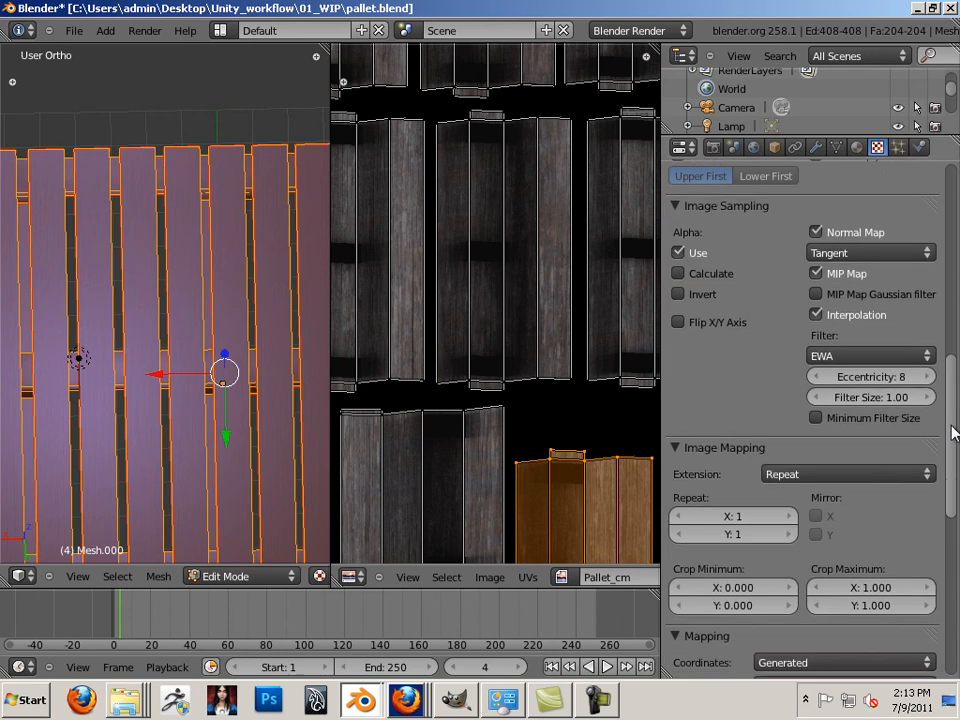
scroll(955, 537, "down", 1)
left_click(762, 311)
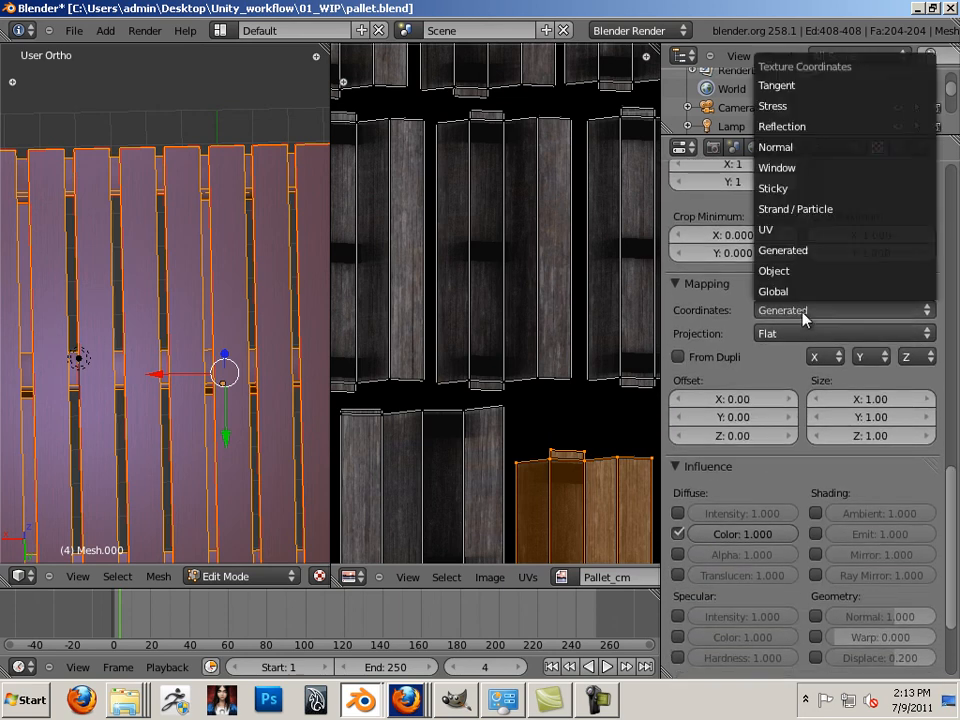
left_click(773, 231)
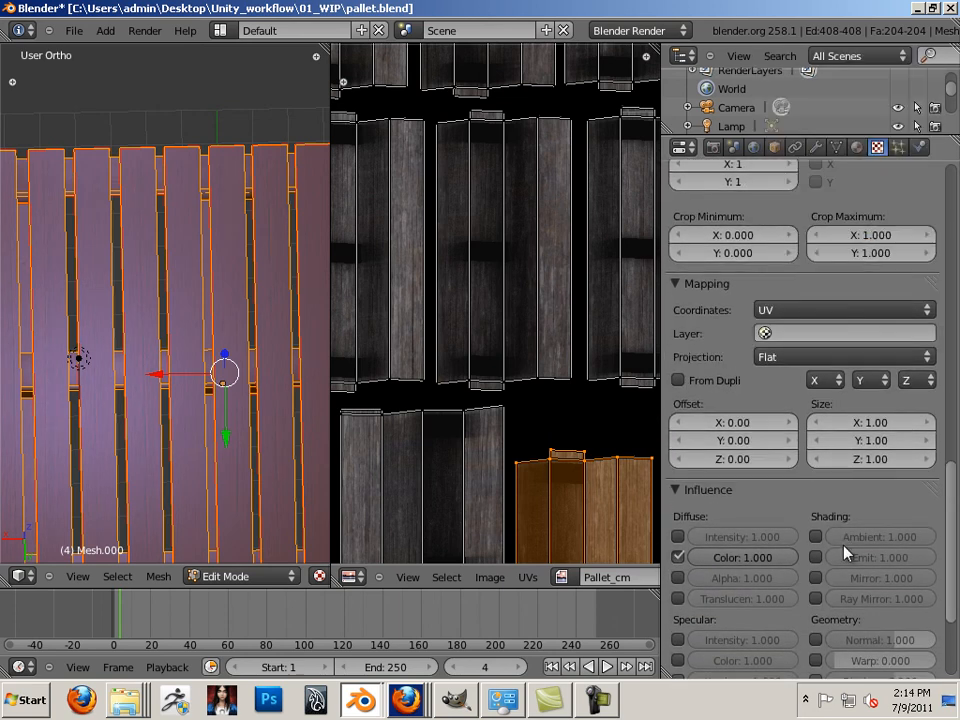
left_click(817, 640)
left_click(679, 558)
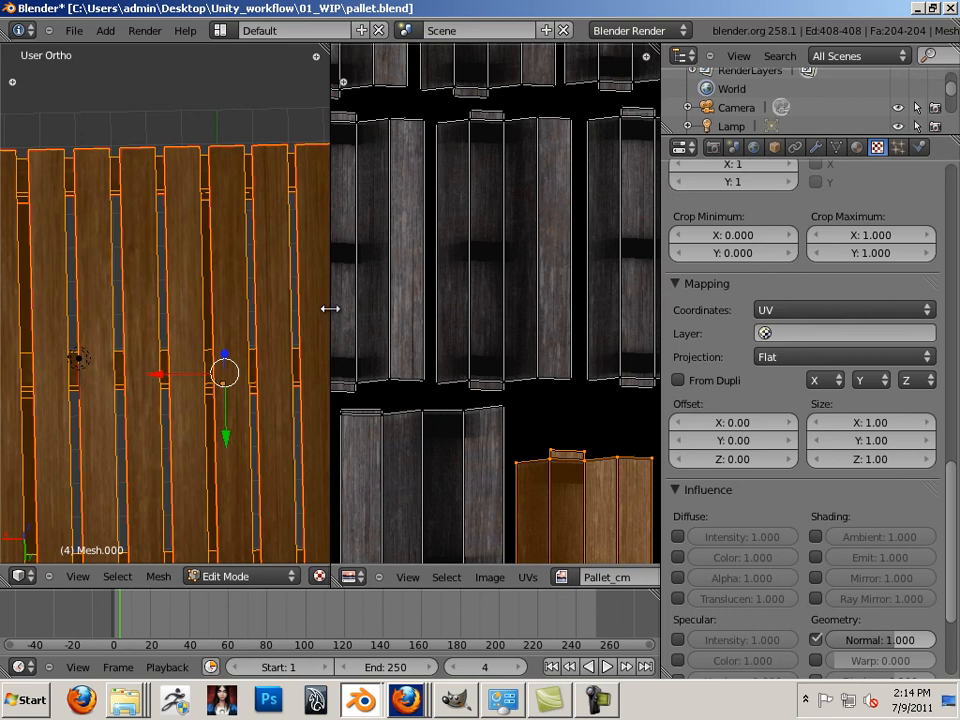
left_click_drag(330, 309, 622, 336)
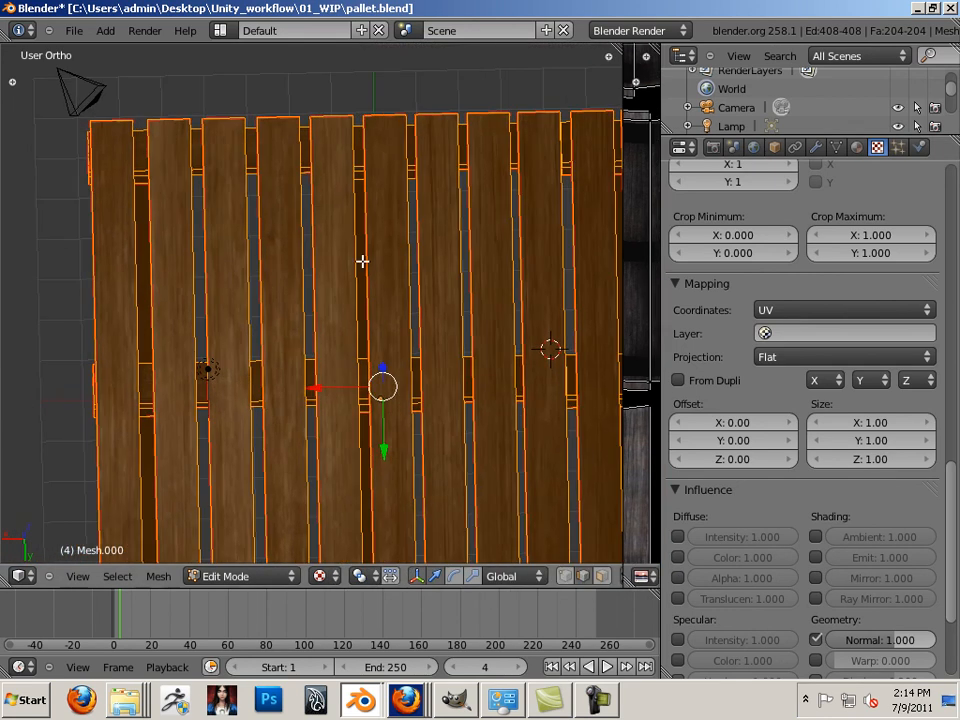
left_click(75, 30)
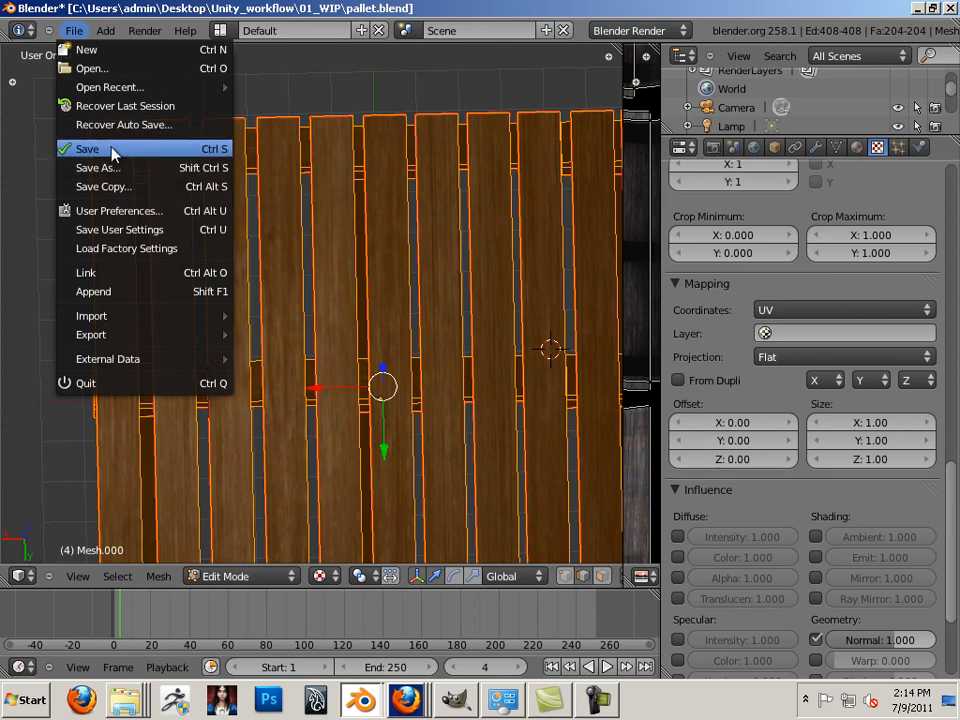
Save pallet.blend, then open and cancel the Save As browser
left_click(108, 149)
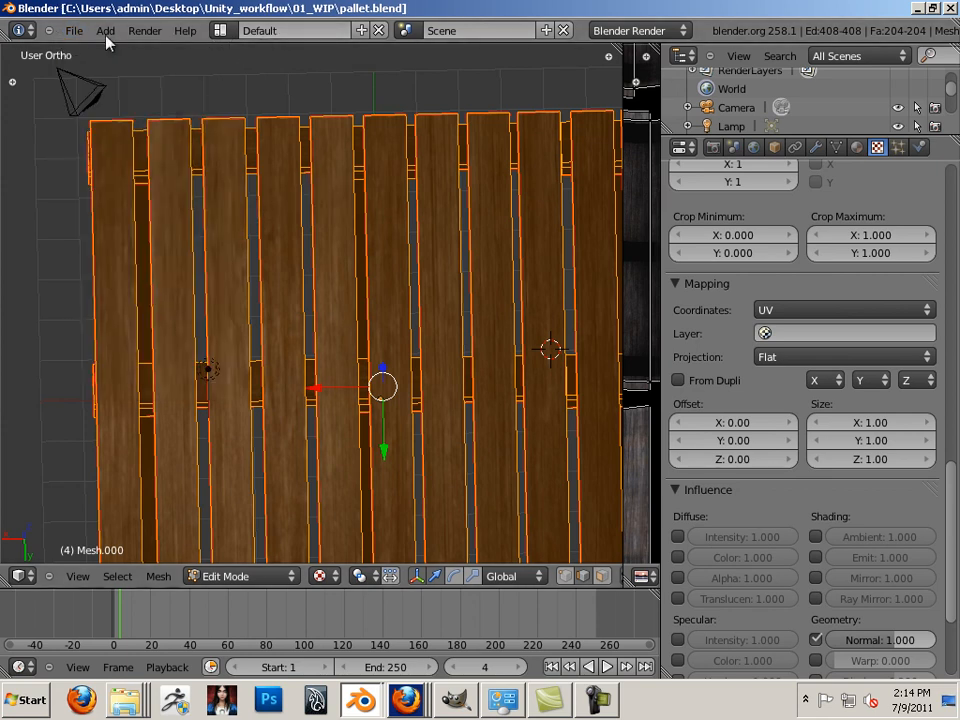
left_click(72, 28)
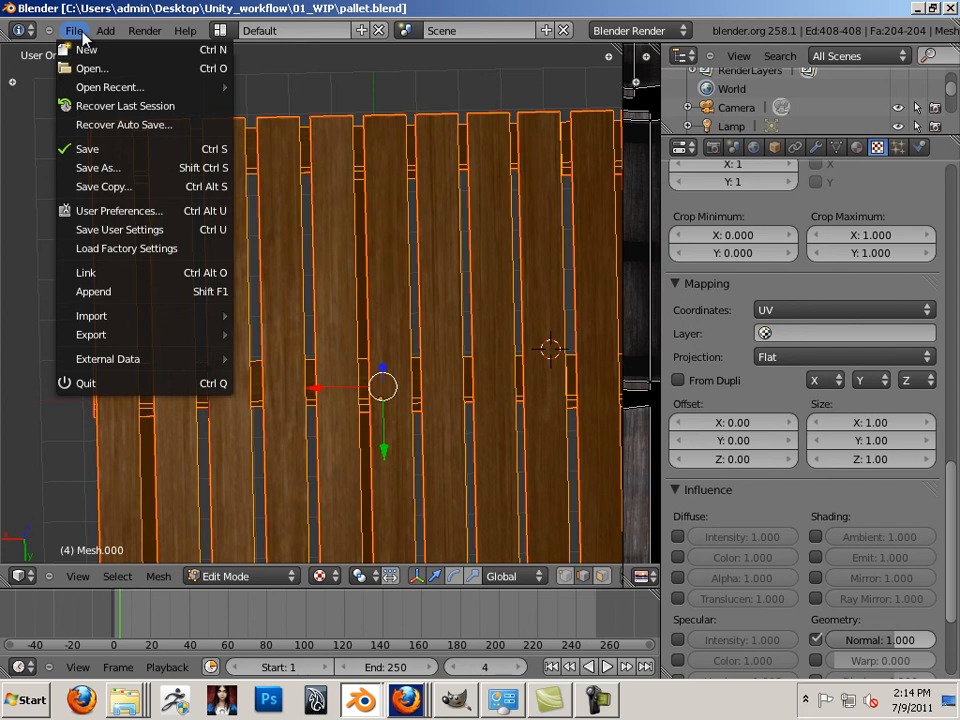
left_click(122, 167)
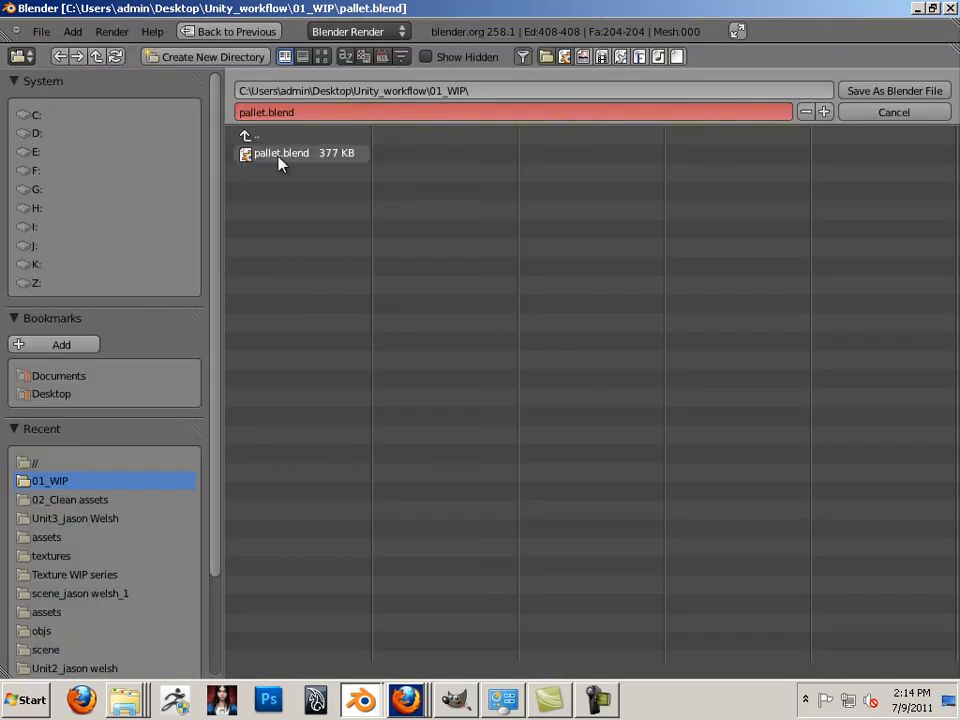
left_click(878, 113)
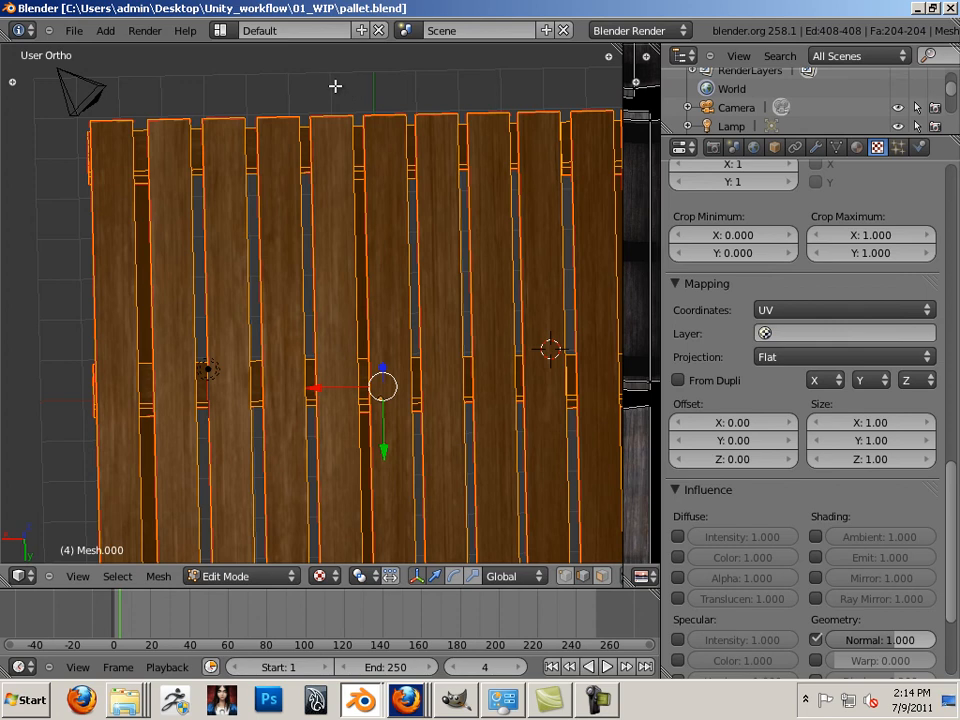
Rename the Default screen layout to Pallet and save pallet.blend again
scroll(720, 318, "down", 3)
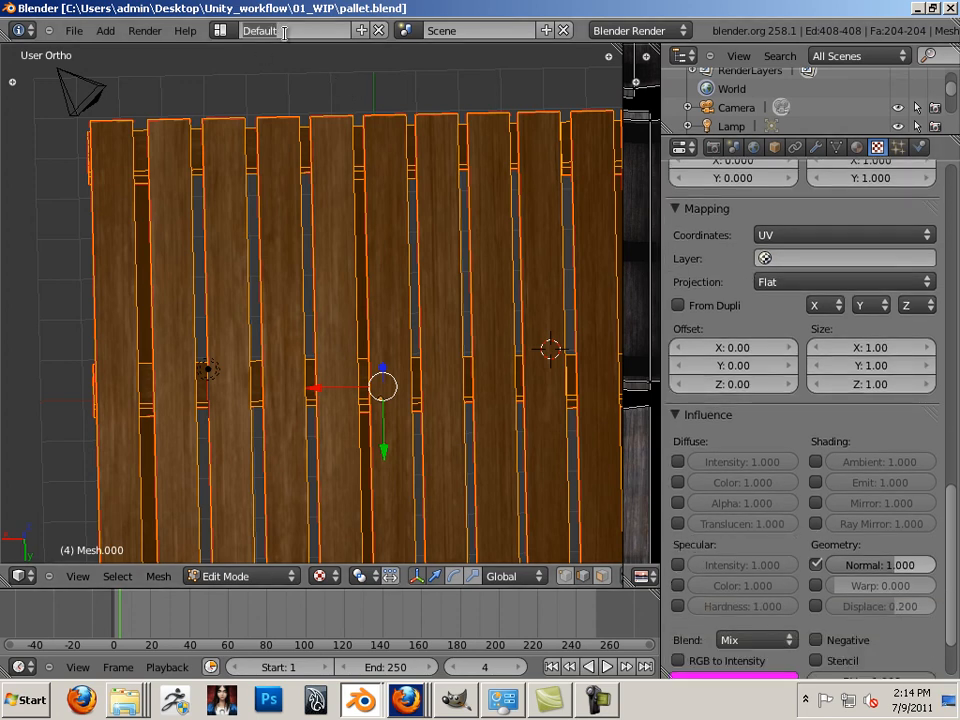
type("Pallet")
key("Return")
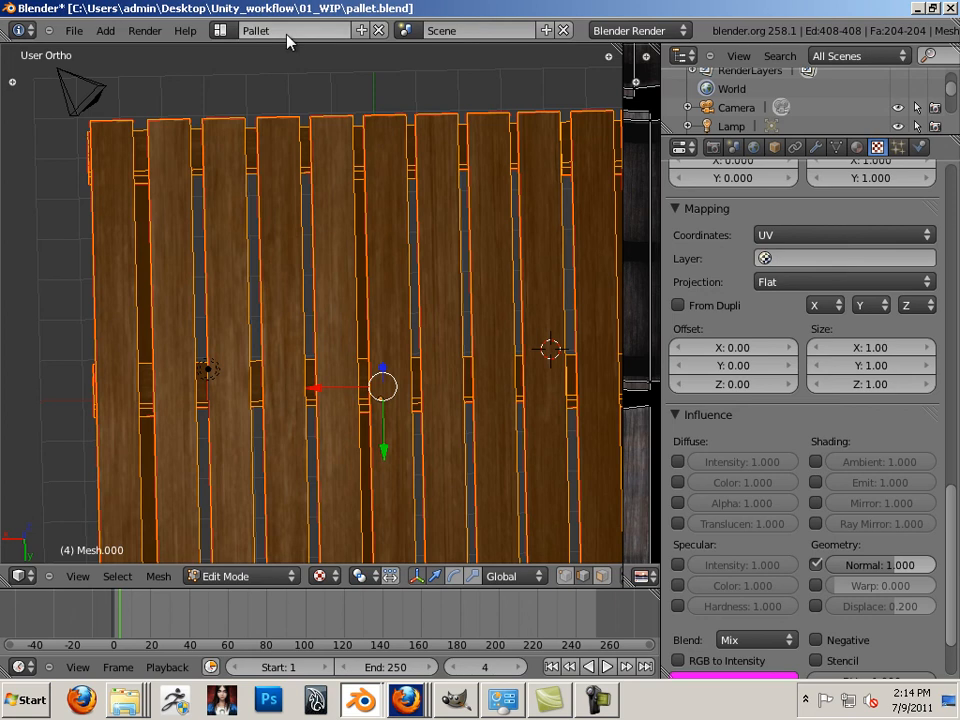
left_click(72, 33)
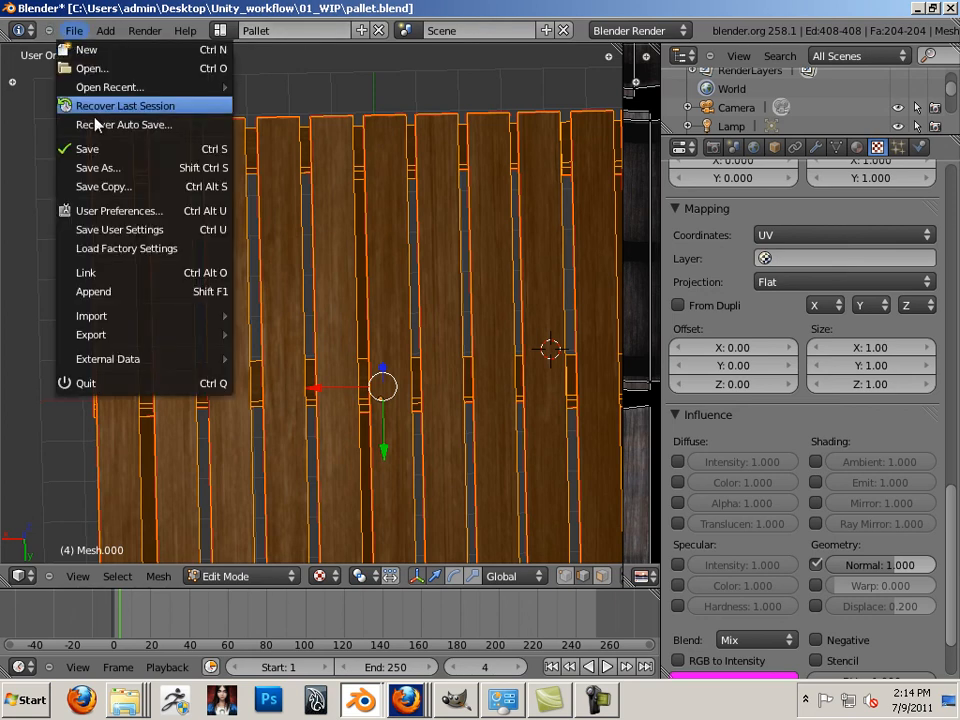
left_click(80, 148)
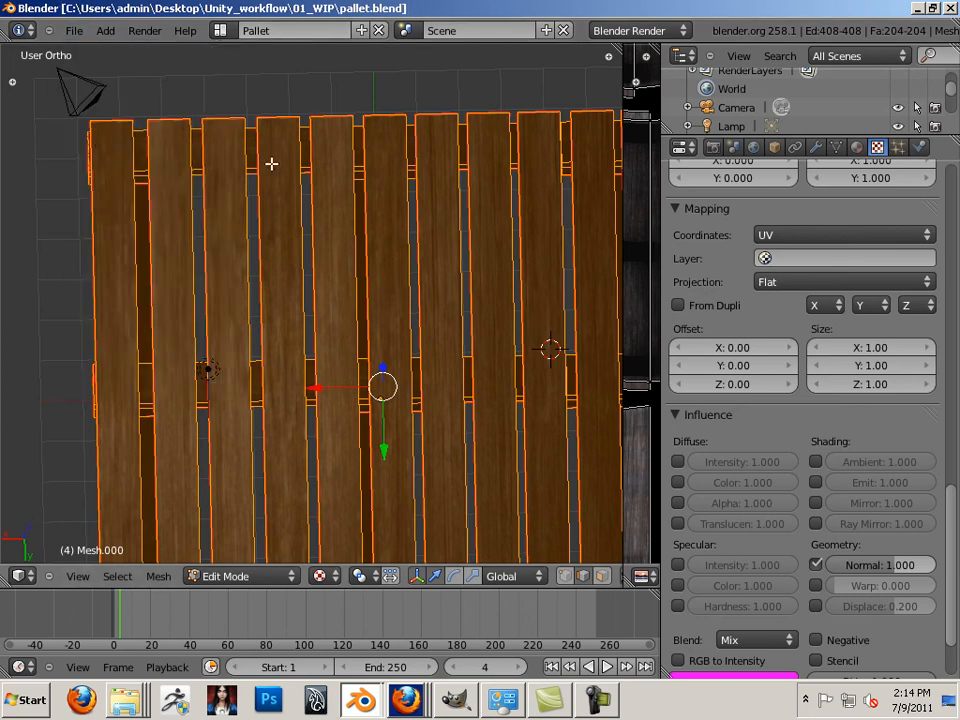
left_click(74, 30)
Export the selection as pallet.obj to 02_Clean assets without modifiers, edges, high-quality normals or OBJ objects
mouse_move(103, 344)
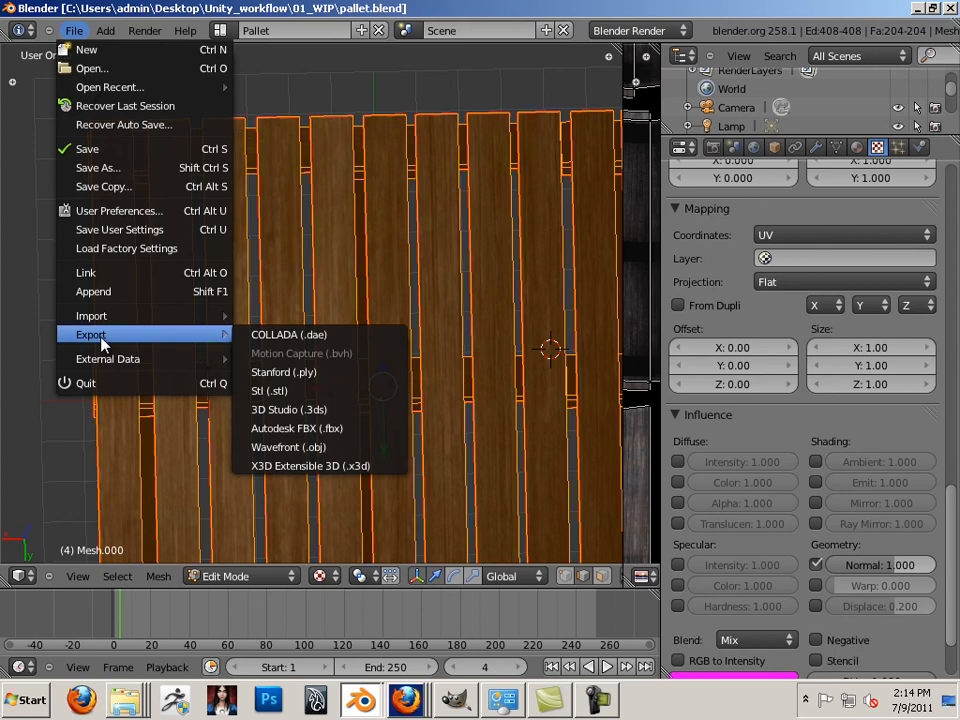
left_click(305, 447)
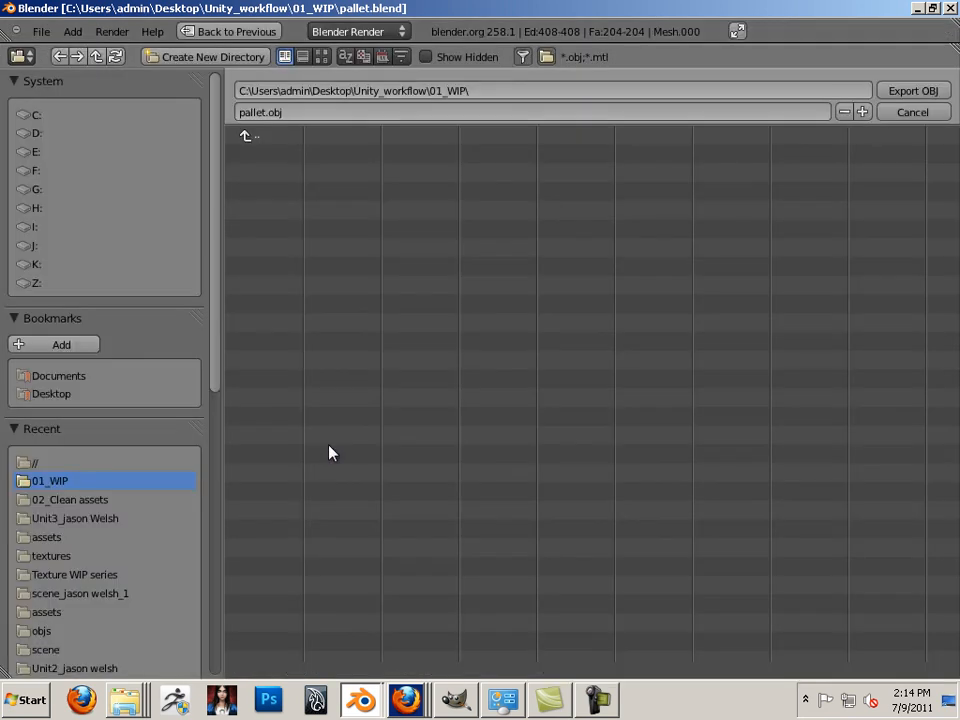
left_click(70, 500)
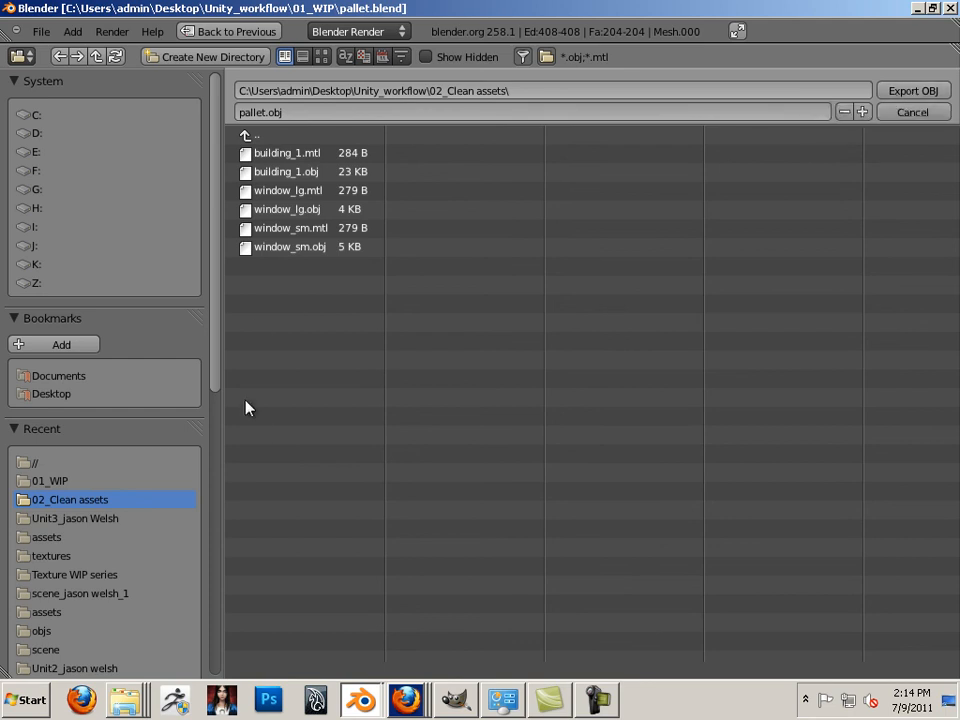
scroll(201, 574, "down", 10)
left_click(17, 330)
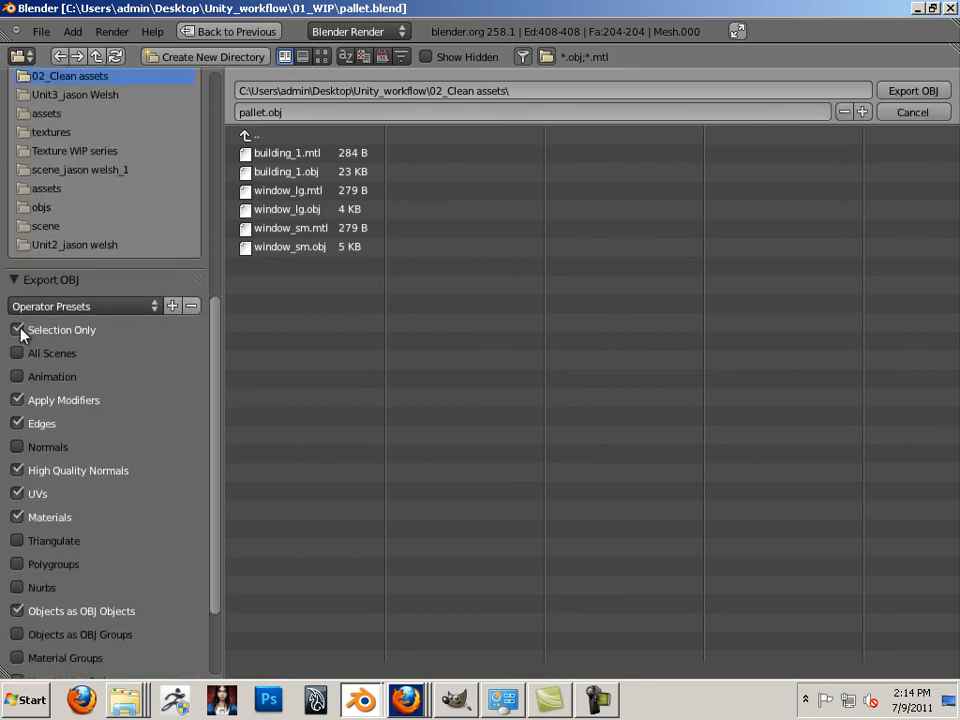
left_click(18, 400)
left_click(18, 423)
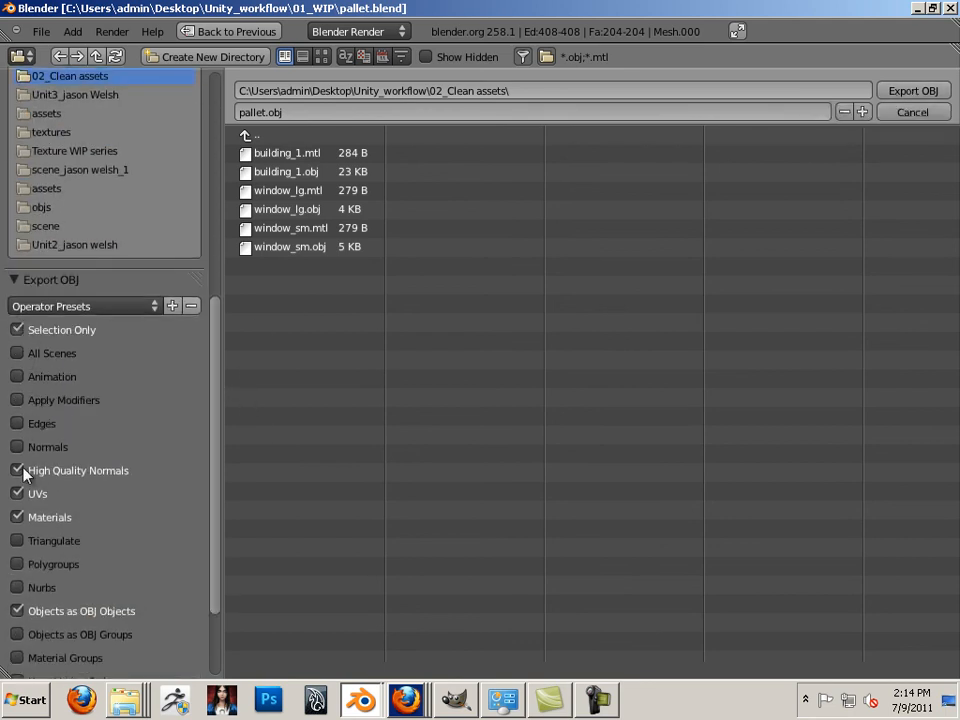
left_click(17, 470)
left_click(17, 610)
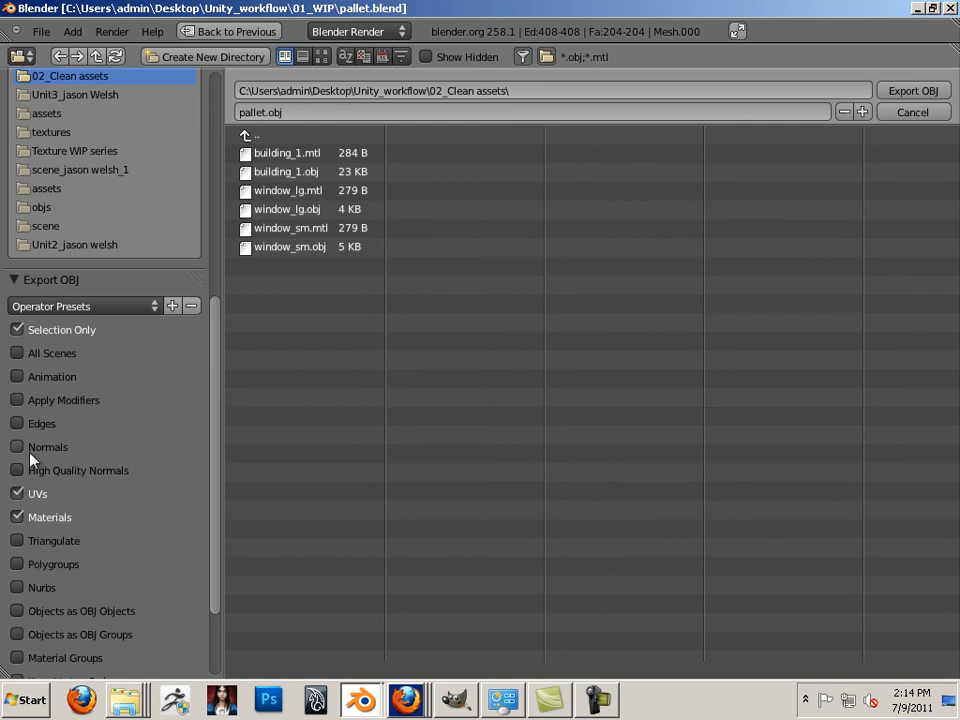
left_click(908, 92)
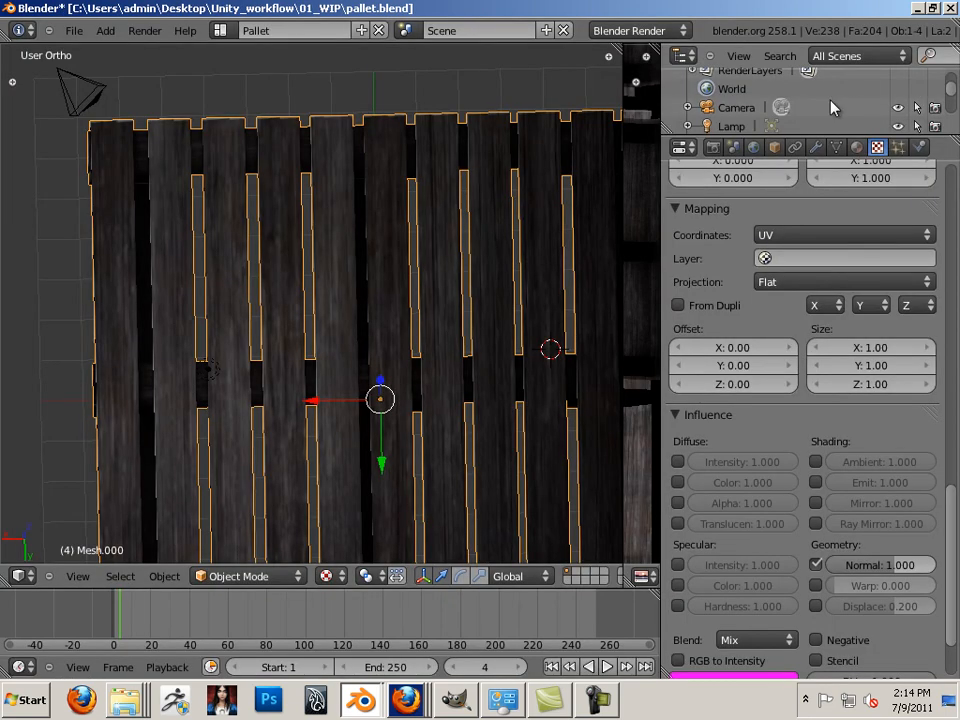
Switch to the 02_Clean assets window and open pallet.mtl in WordPad
mouse_move(133, 703)
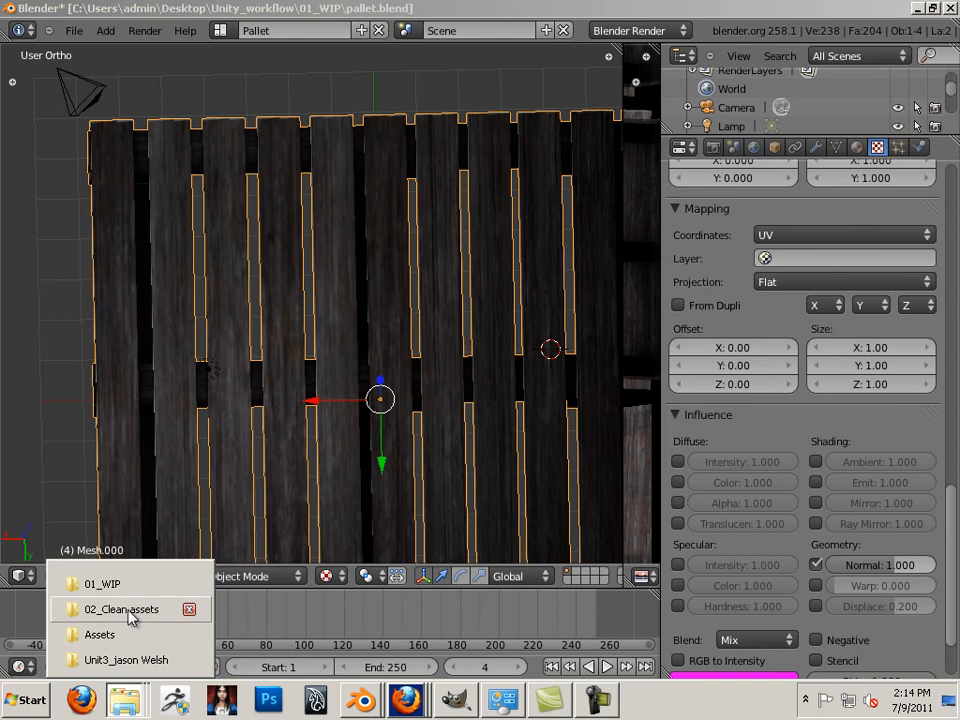
left_click(123, 609)
left_click(474, 476)
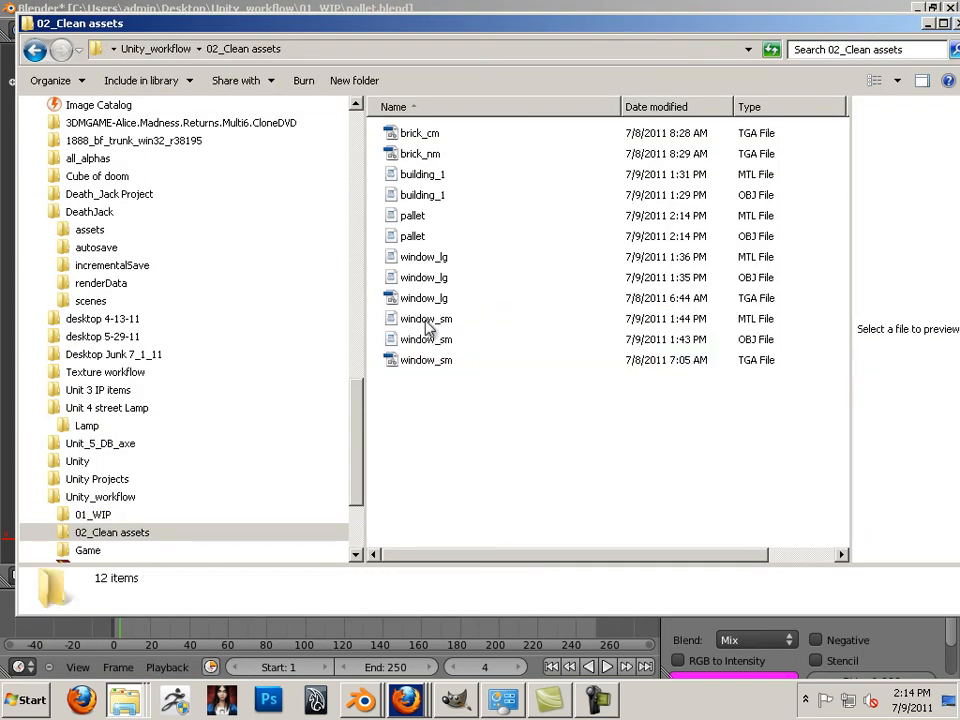
double_click(414, 217)
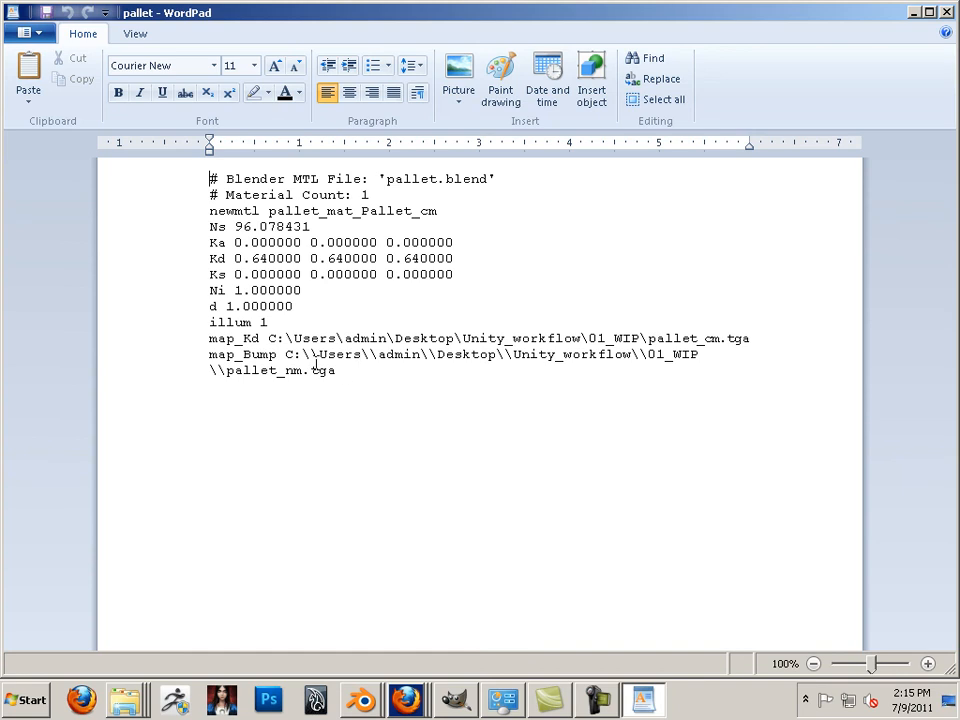
Remove the 01_WIP folder paths from the map_Kd and map_Bump lines, then save pallet.mtl
mouse_move(270, 338)
left_mouse_down()
mouse_move(392, 328)
mouse_move(700, 340)
mouse_move(645, 328)
mouse_move(647, 338)
mouse_move(332, 321)
mouse_move(242, 339)
mouse_move(270, 340)
left_mouse_up()
left_click(647, 339)
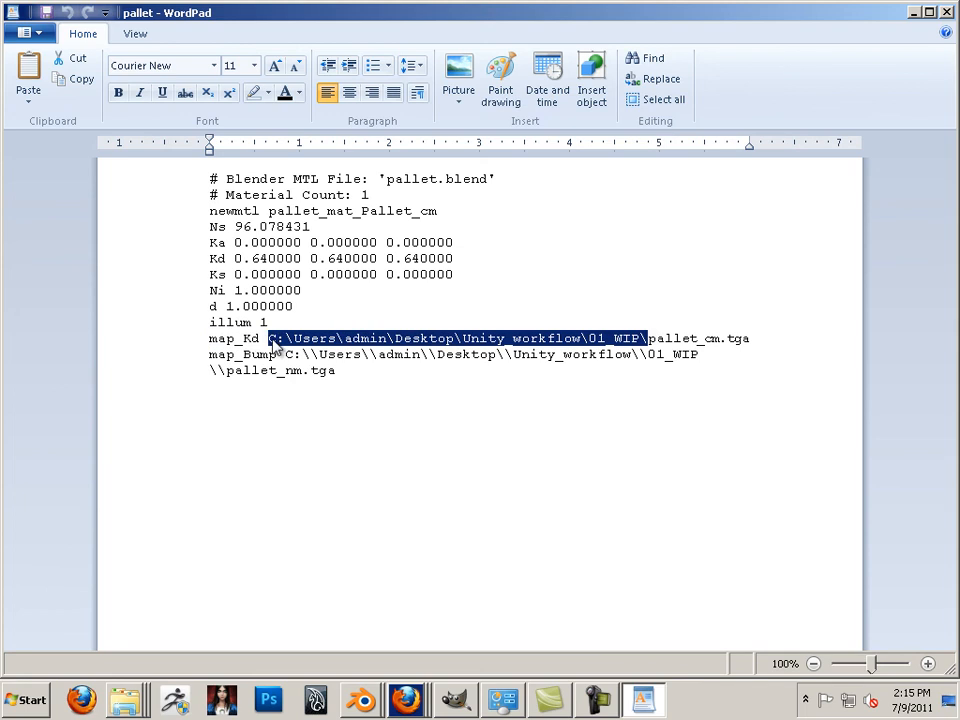
key("Delete")
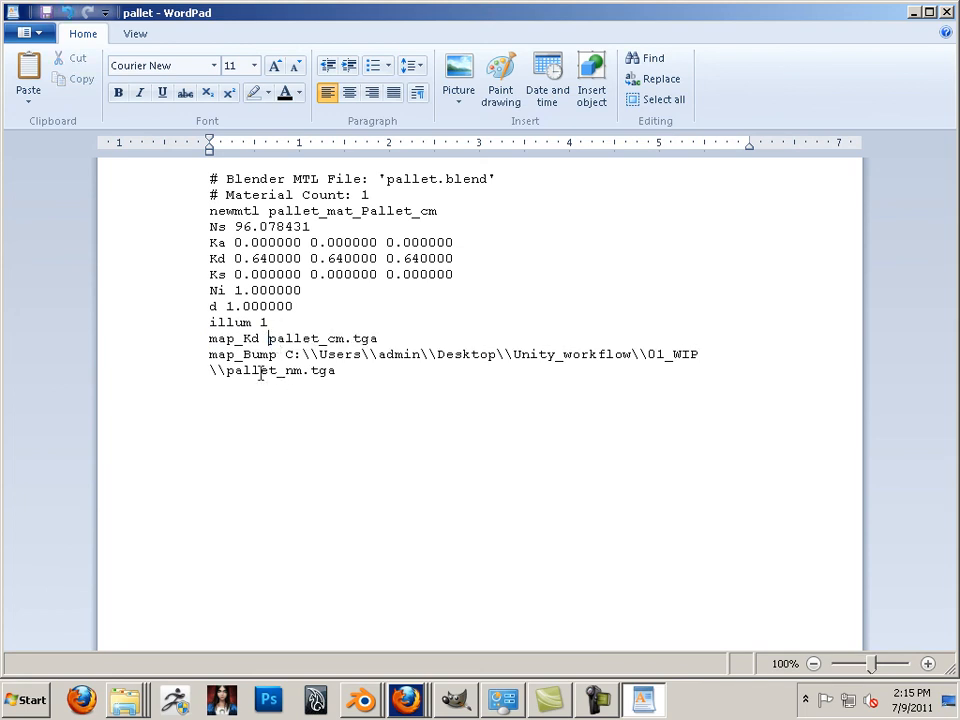
left_click_drag(226, 371, 343, 357)
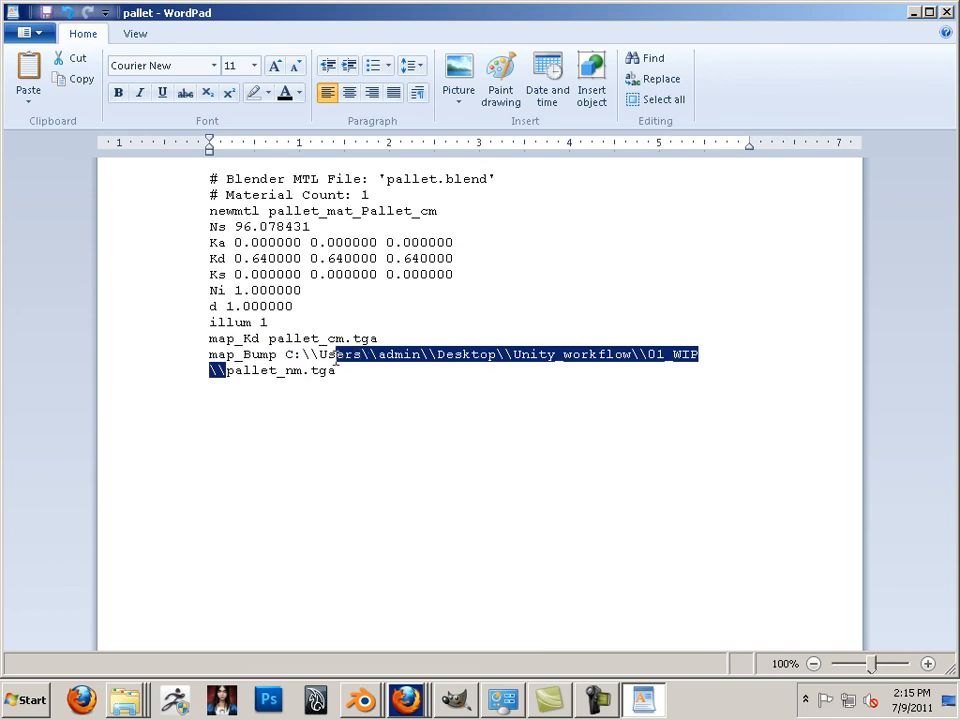
key("BackSpace")
key("BackSpace")
key("BackSpace")
key("BackSpace")
key("BackSpace")
key("BackSpace")
key("BackSpace")
key("BackSpace")
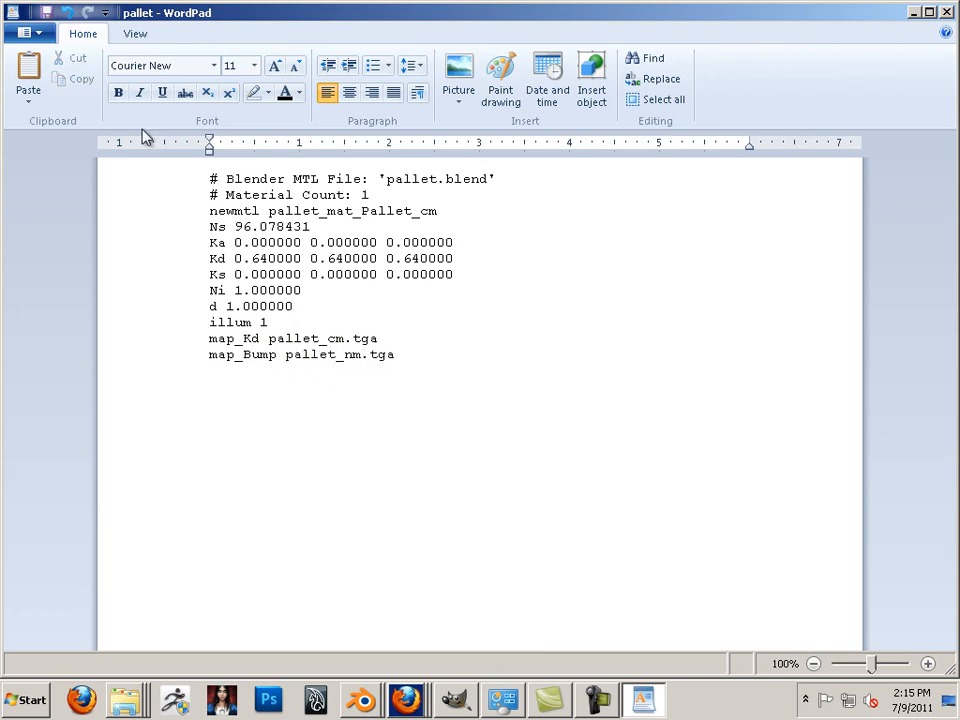
left_click(26, 33)
left_click(60, 148)
Close WordPad and copy pallet_cm.tga and pallet_nm.tga from 01_WIP into 02_Clean assets
left_click(946, 12)
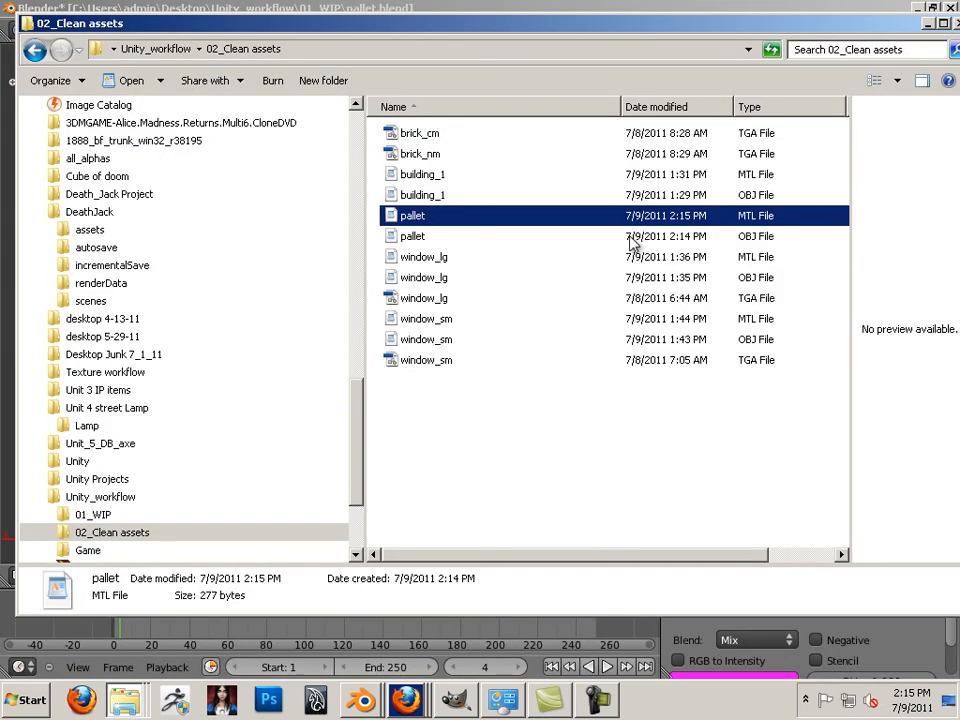
left_click(418, 238, "shift")
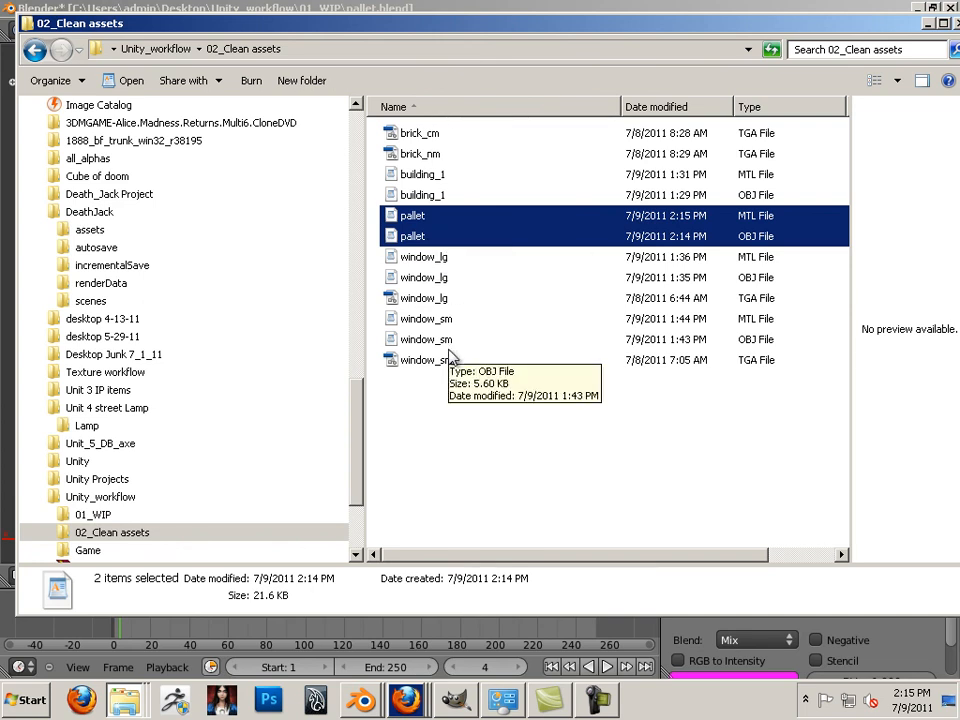
left_click(94, 515)
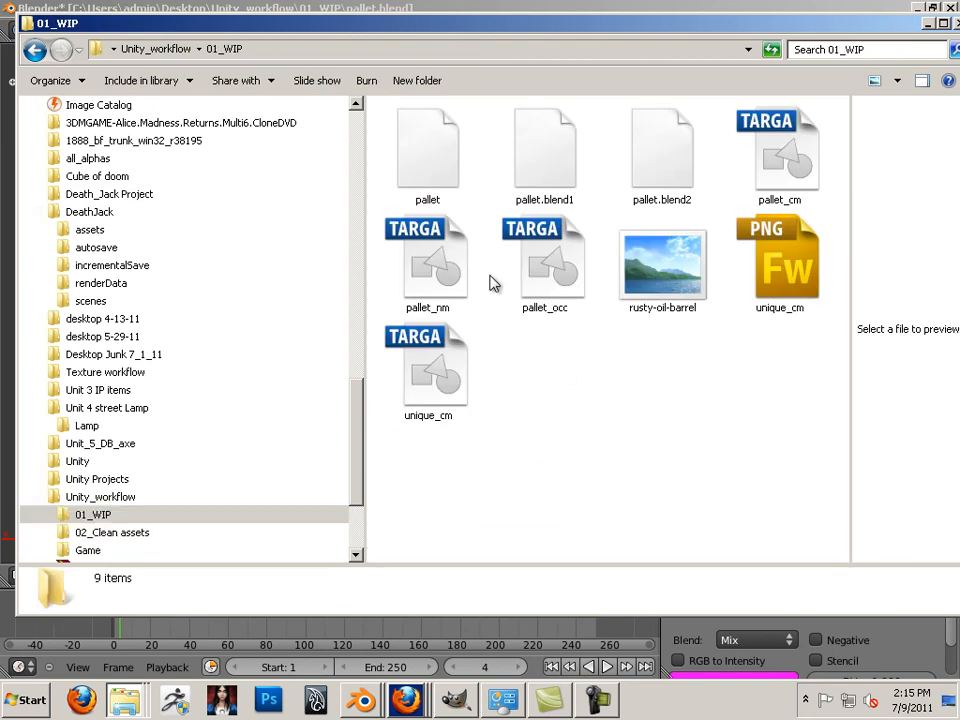
left_click(470, 298)
left_click(793, 174, "ctrl")
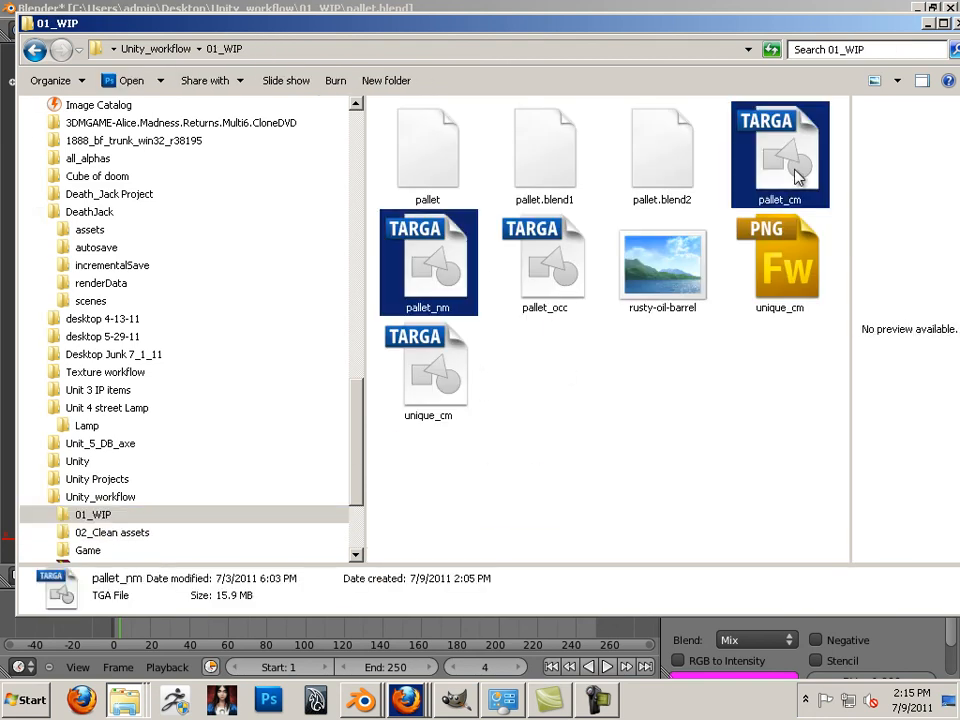
right_click(757, 173)
left_click(805, 434)
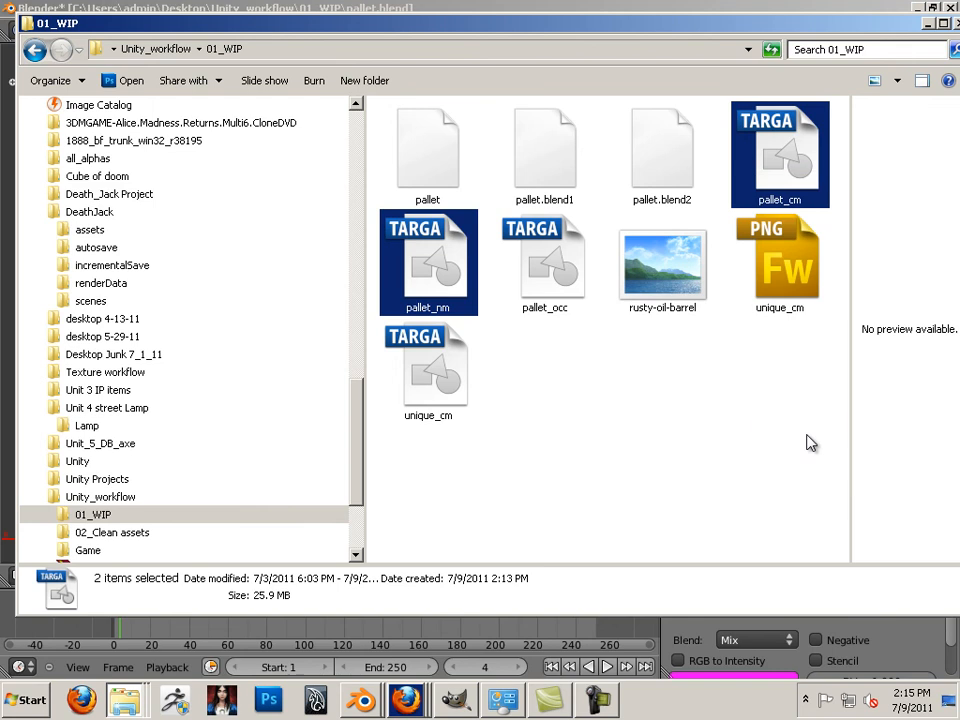
left_click(117, 533)
right_click(533, 435)
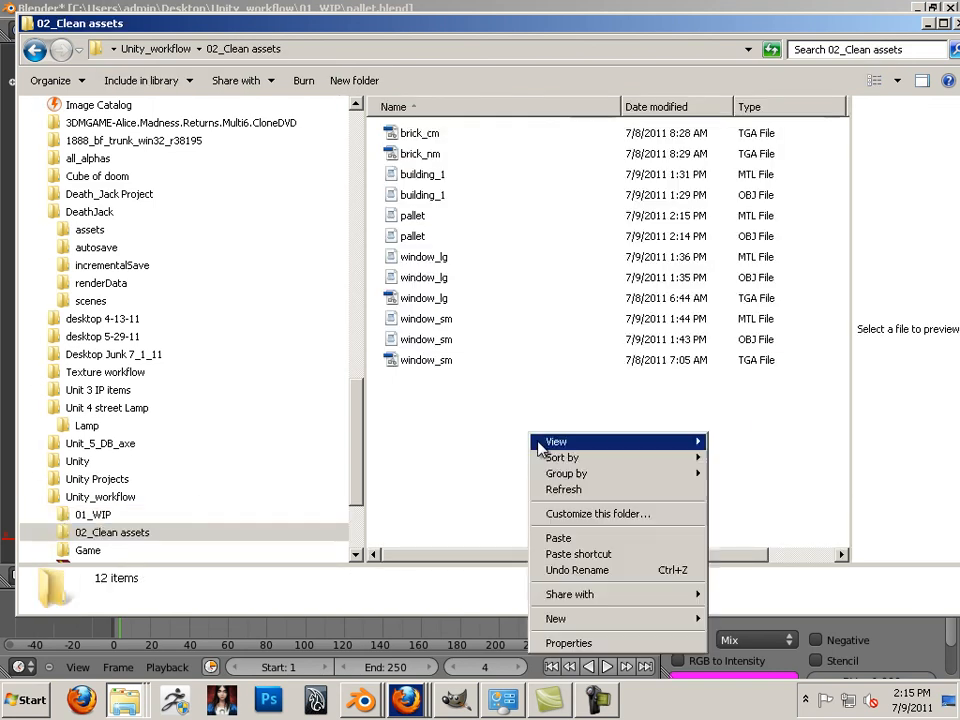
left_click(565, 537)
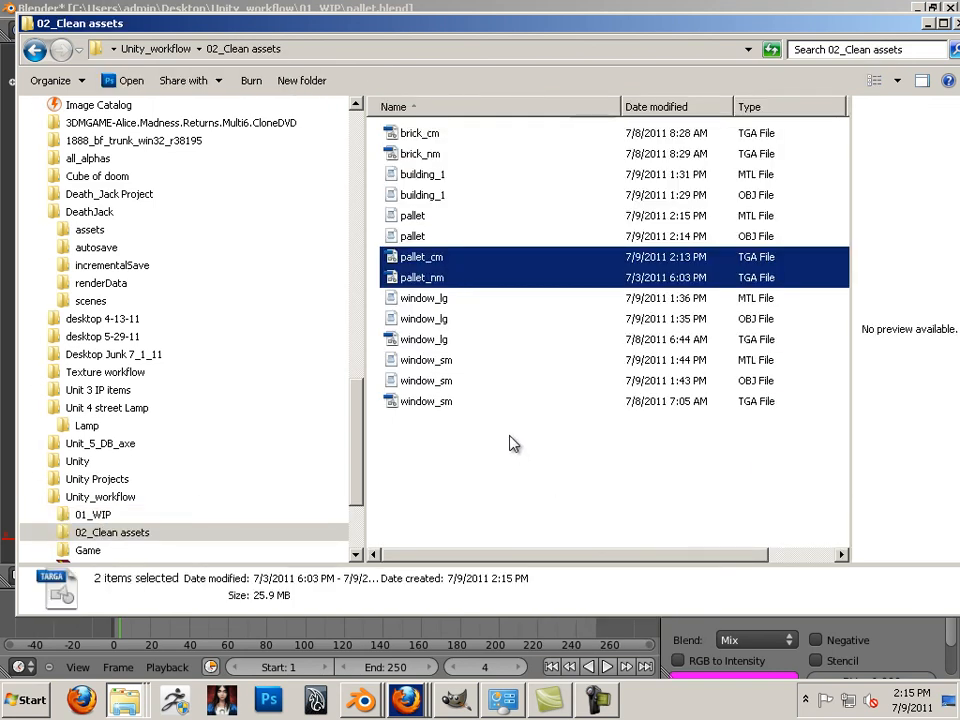
Copy the four pallet files: pallet.mtl, pallet.obj, pallet_cm.tga and pallet_nm.tga
left_click(414, 217, "ctrl")
left_click(415, 236, "ctrl")
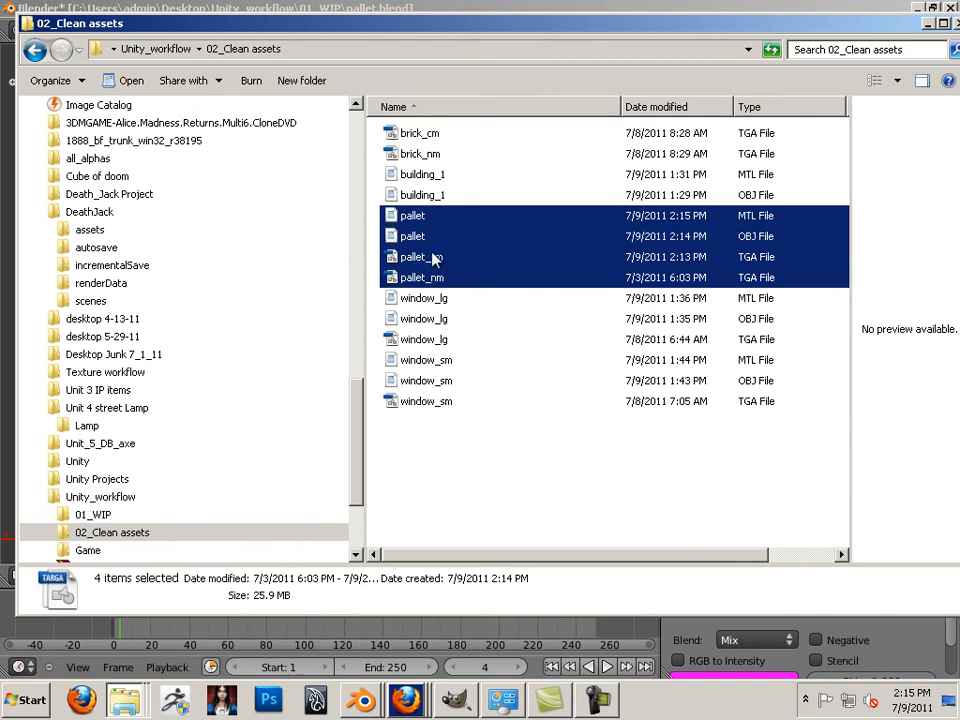
right_click(434, 259)
left_click(462, 446)
left_click(126, 697)
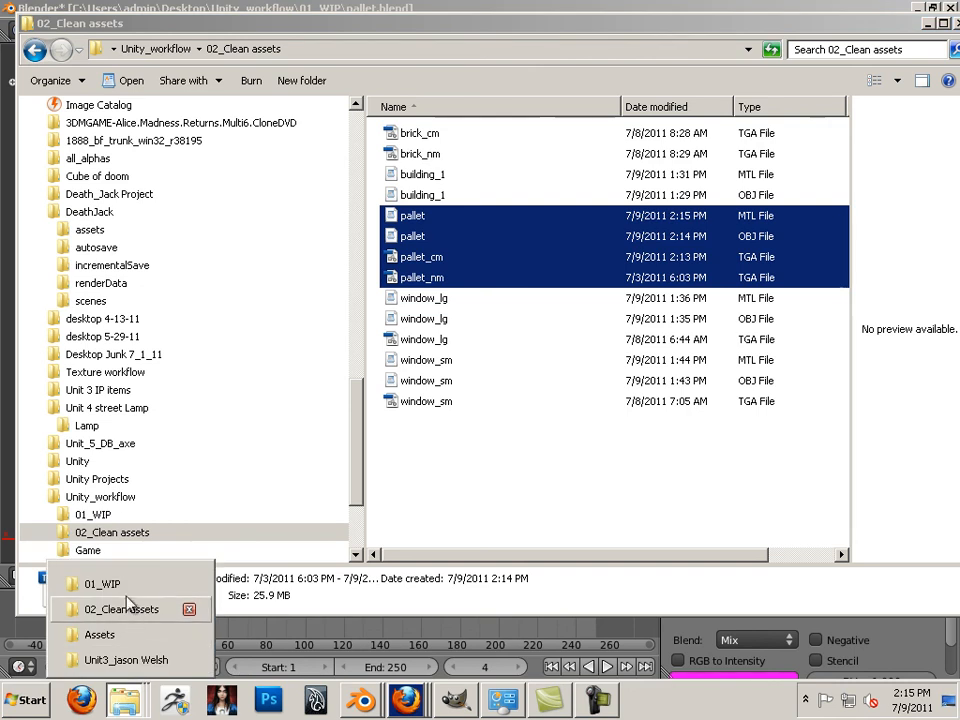
Paste the four pallet files into Unity_workflow/Game/Assets and launch Unity
left_click(122, 634)
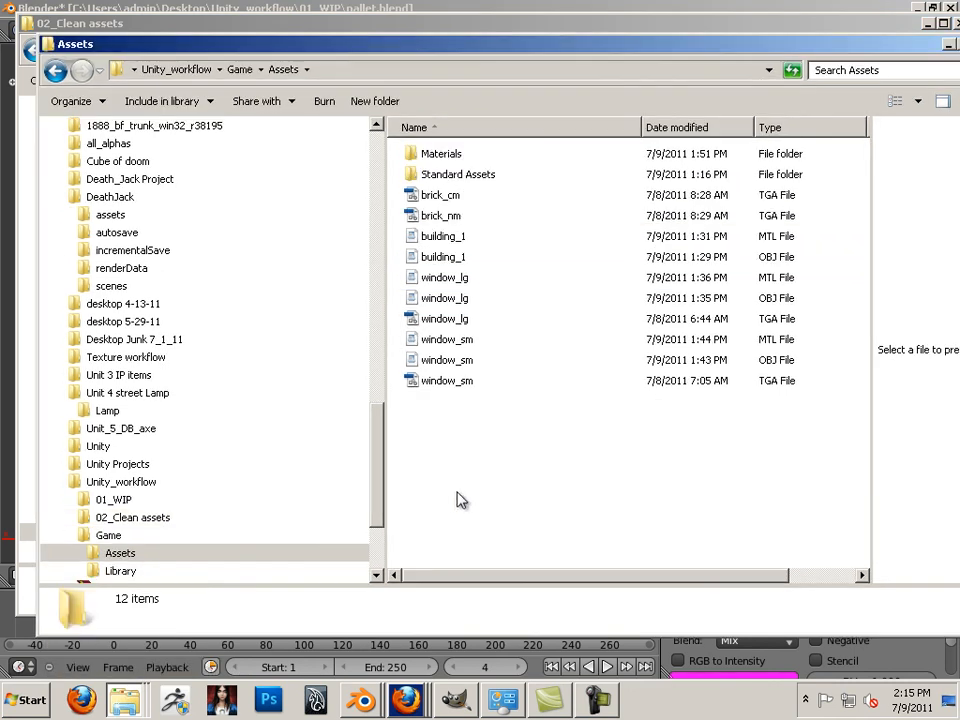
right_click(452, 498)
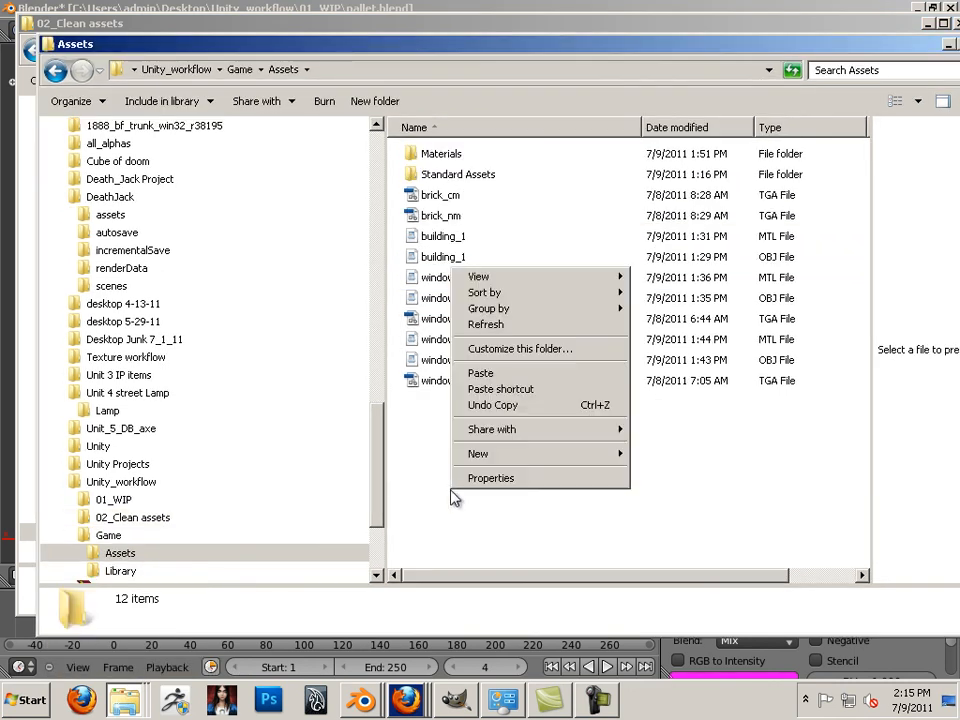
left_click(497, 374)
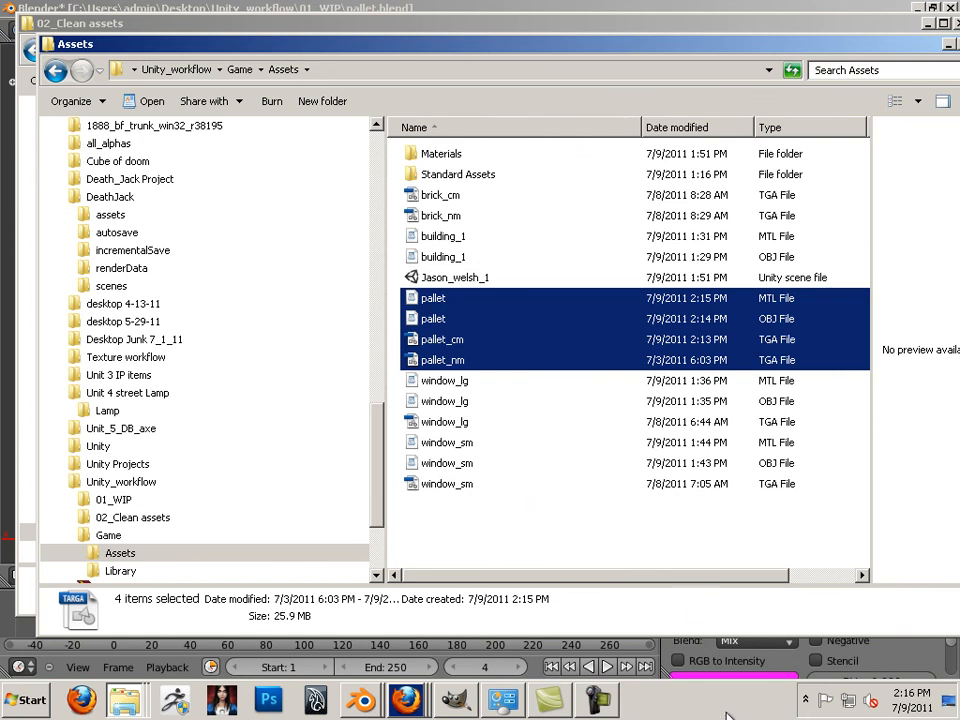
left_click(28, 700)
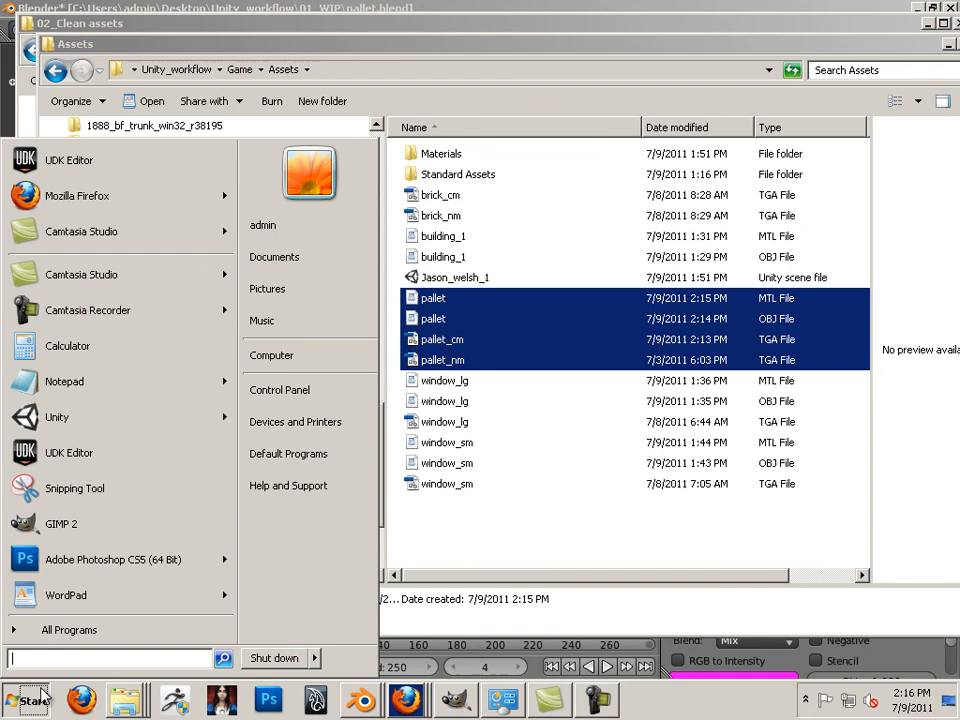
left_click(91, 431)
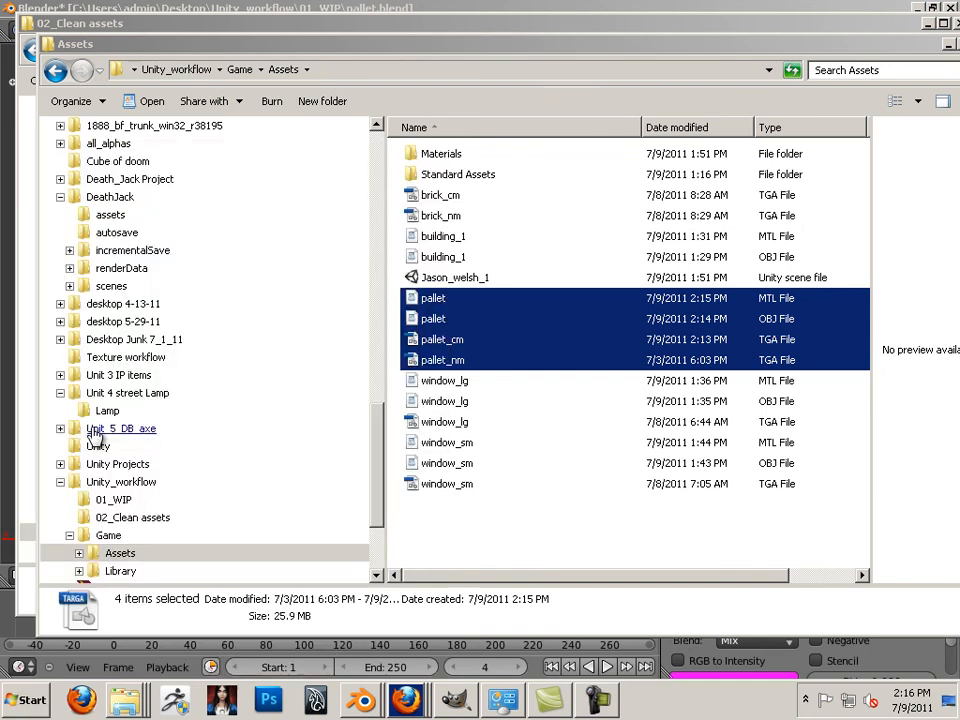
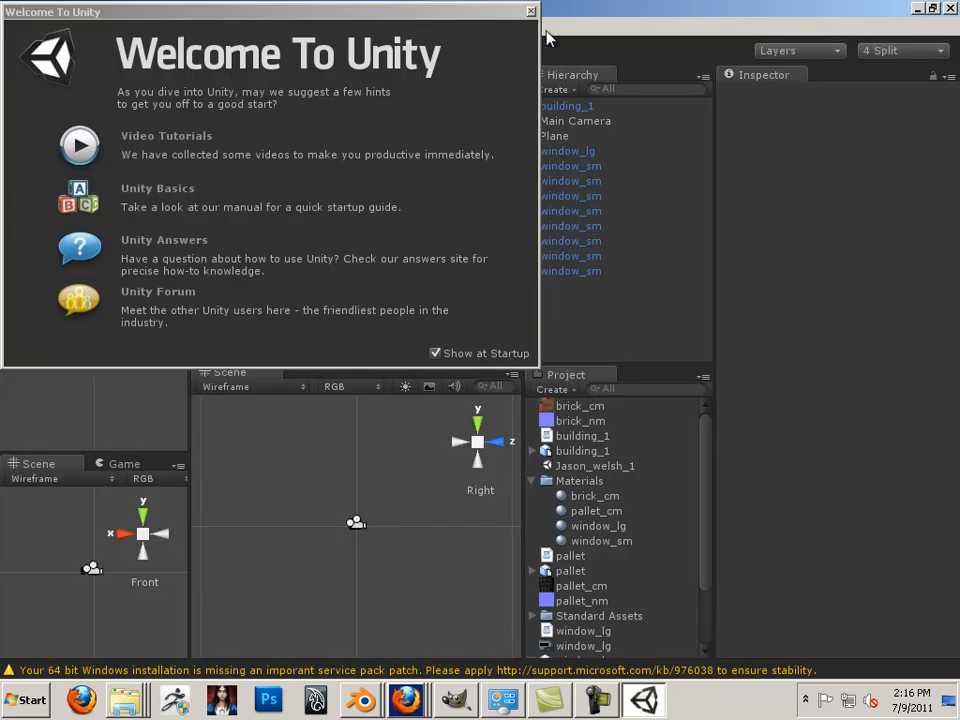
Close the Welcome To Unity window and select the pallet model to show its FBXImporter settings
left_click(530, 11)
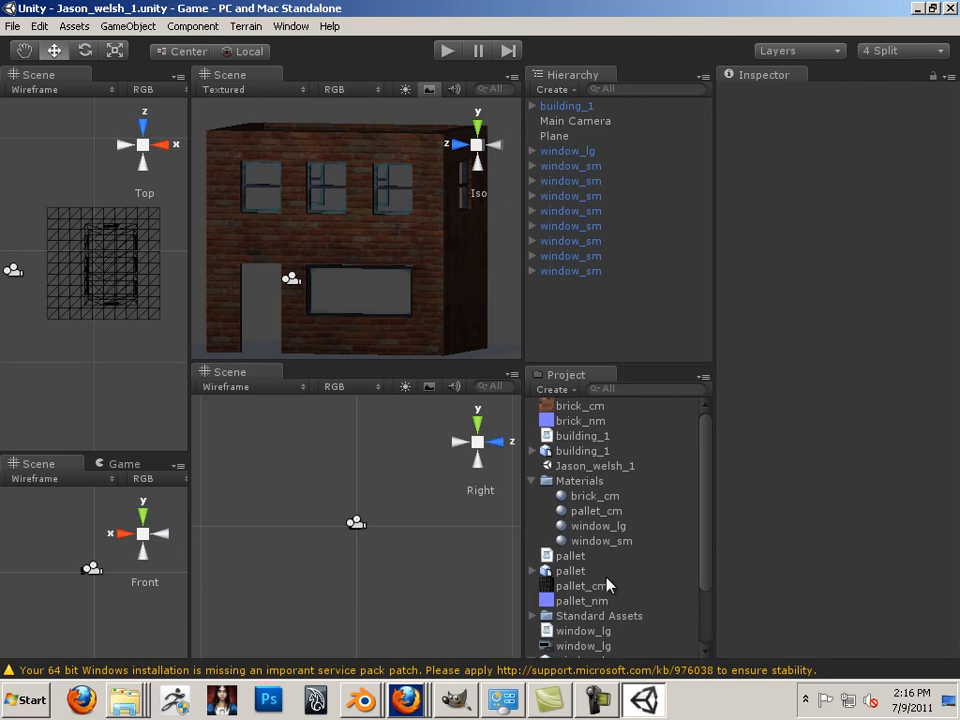
left_click(576, 576)
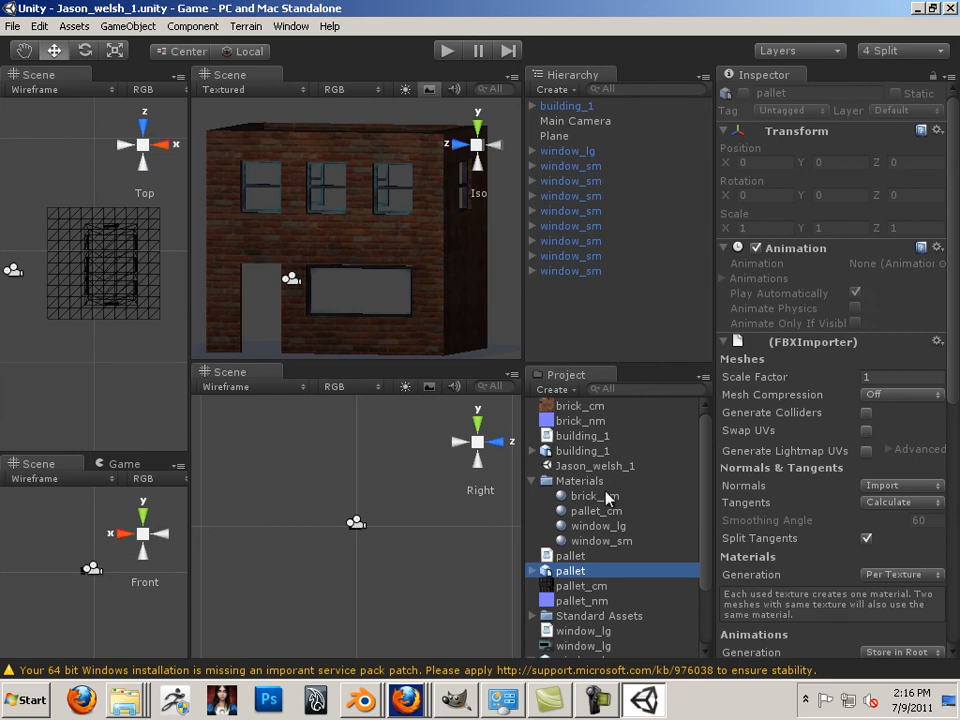
left_click(532, 574)
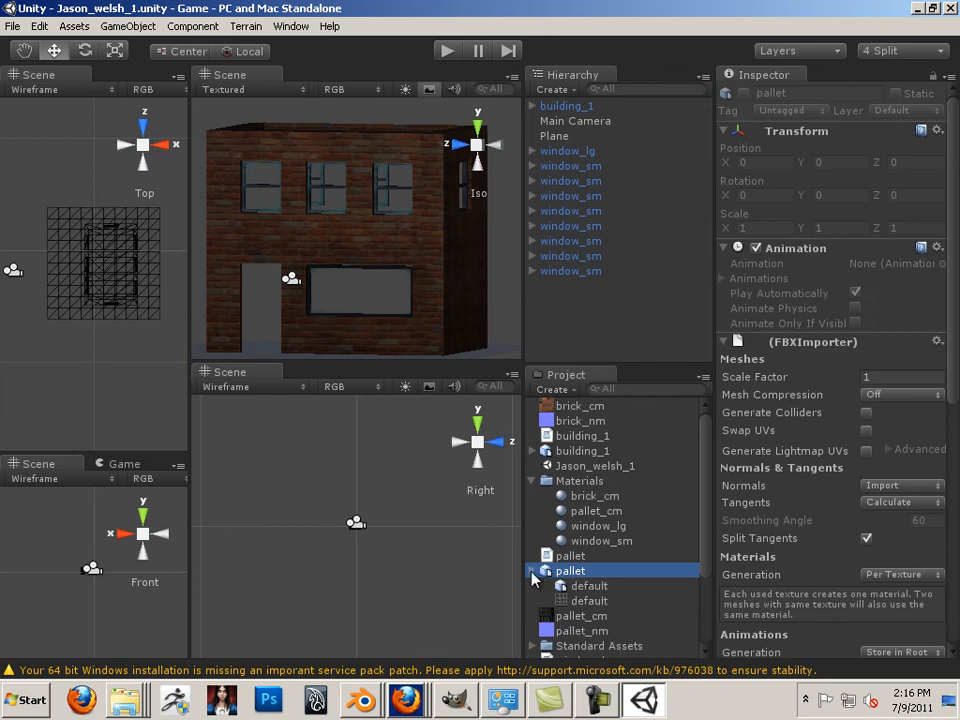
left_click(532, 574)
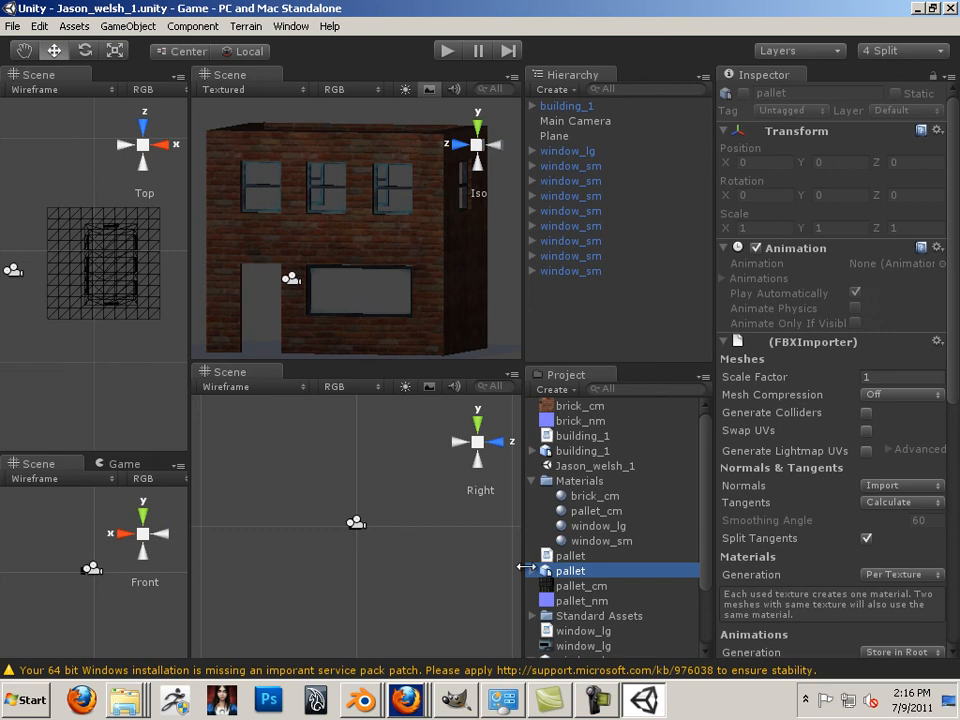
left_click(532, 572)
left_click(532, 572)
Drag the pallet model into the scene and frame a corner of the brick building
left_click_drag(569, 572, 421, 347)
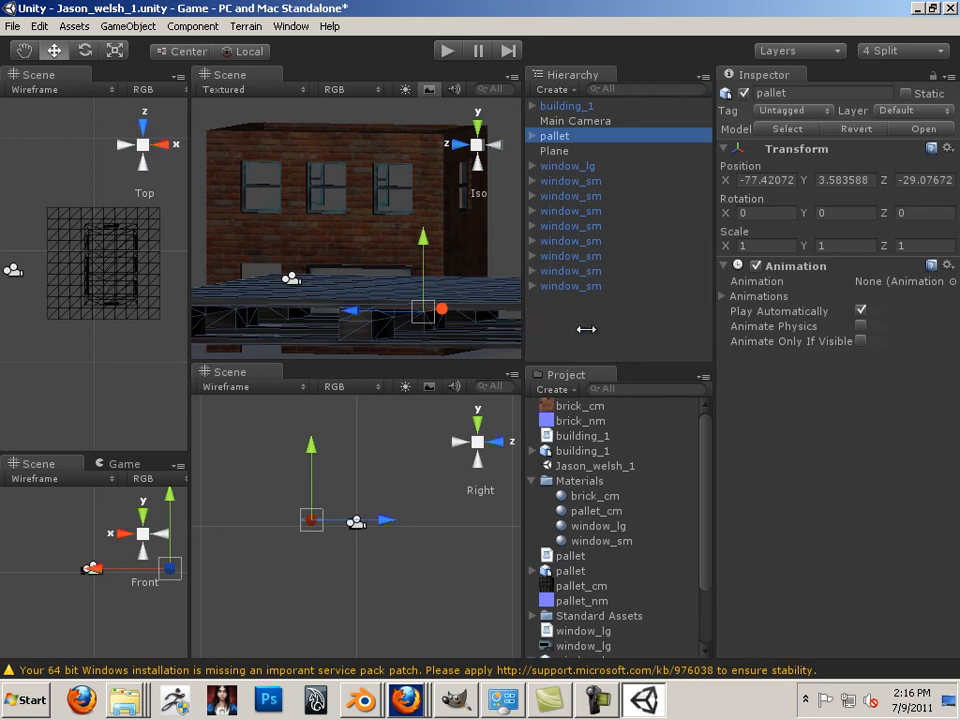
left_click(186, 317)
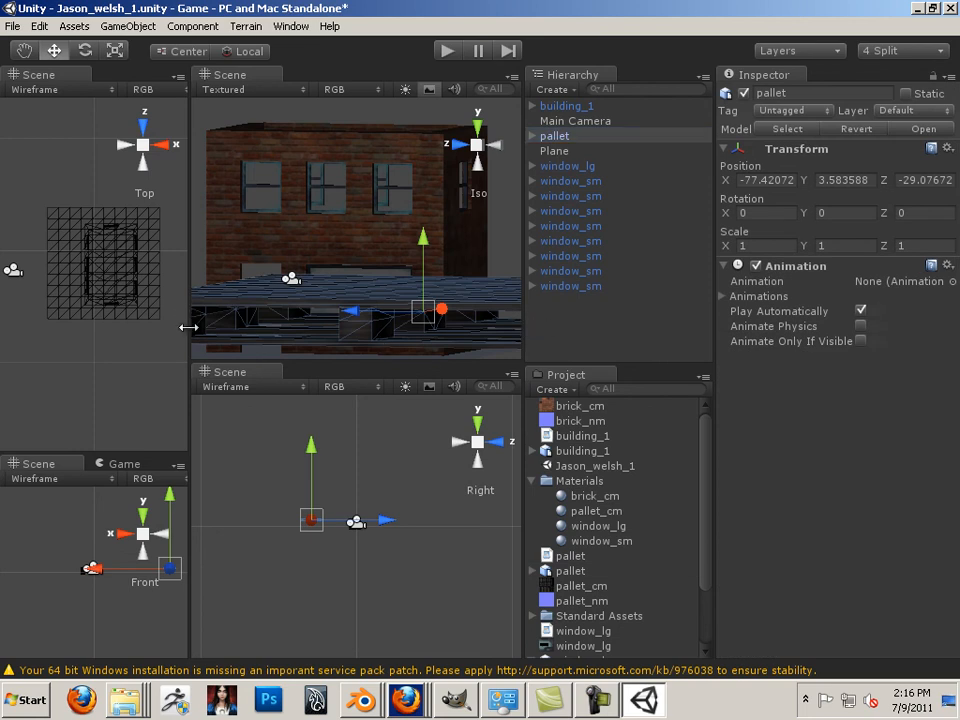
scroll(303, 306, "down", 8)
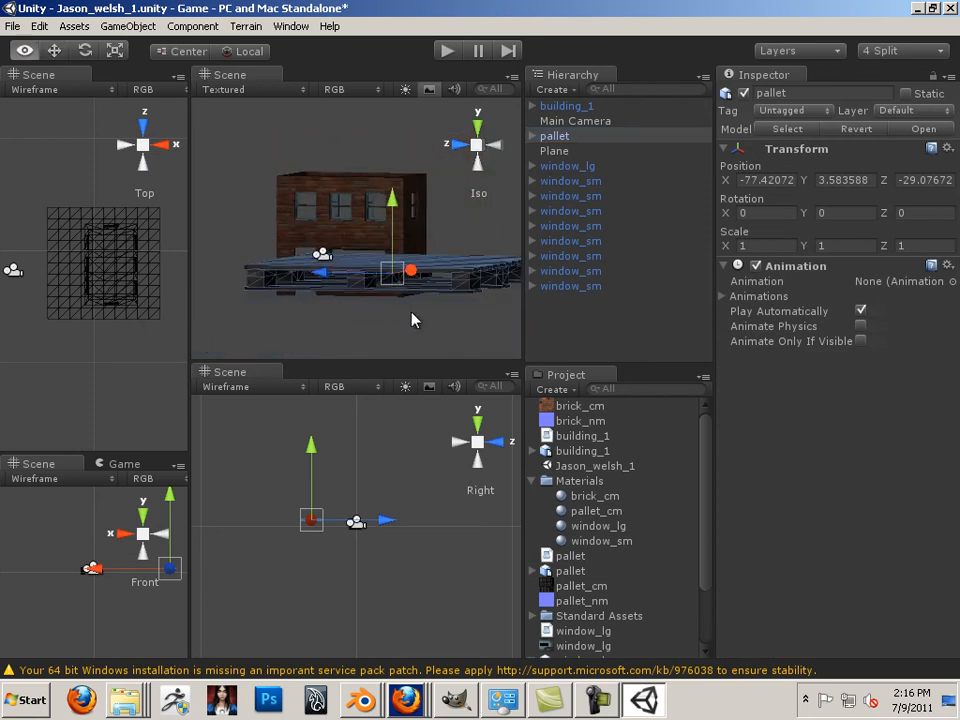
left_click_drag(411, 319, 330, 340, "alt")
middle_click_drag(330, 340, 408, 311)
scroll(330, 300, "down", 6)
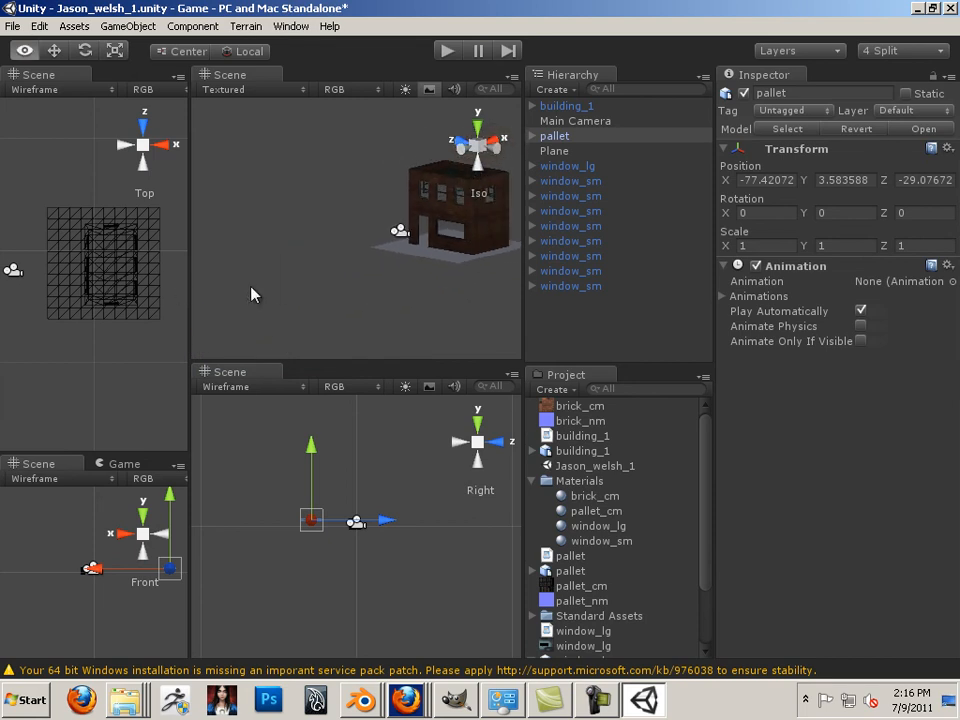
Move the pallet along X to -14.37 toward the building, ready for scaling
key("w")
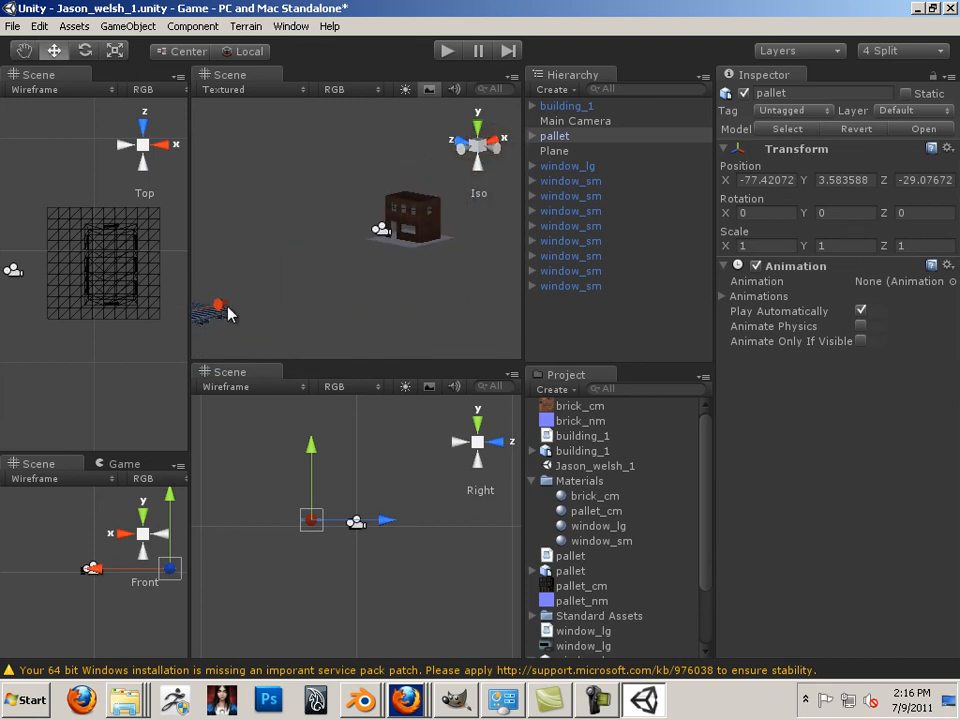
left_click_drag(229, 315, 369, 246)
left_click(119, 54)
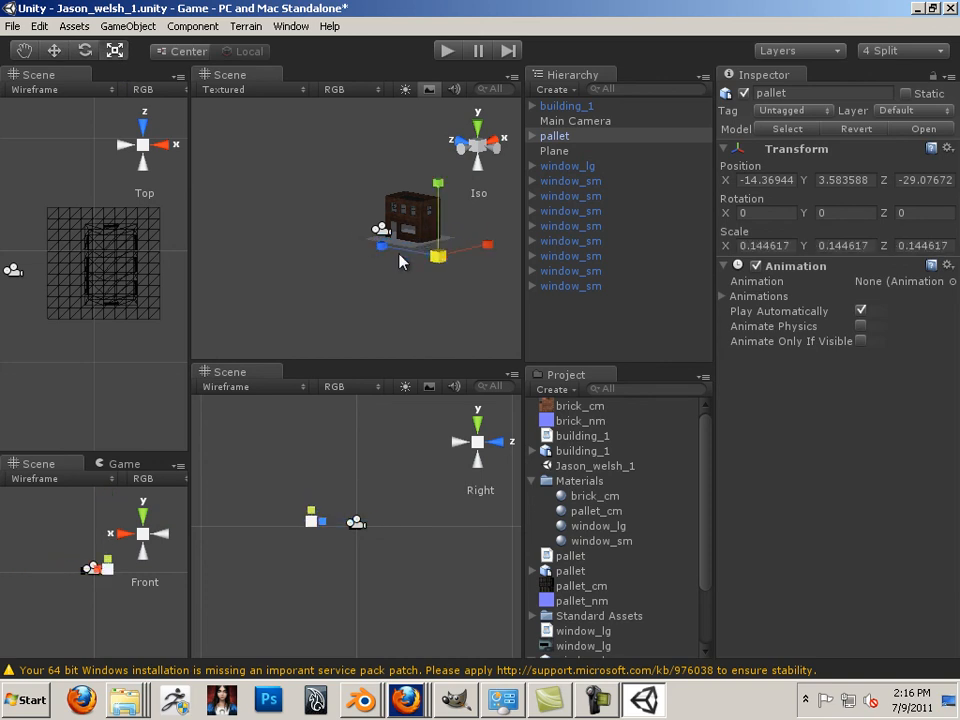
Frame the pallet and slide it along Z toward the brick building
key("f")
left_click_drag(460, 287, 392, 329, "alt")
key("w")
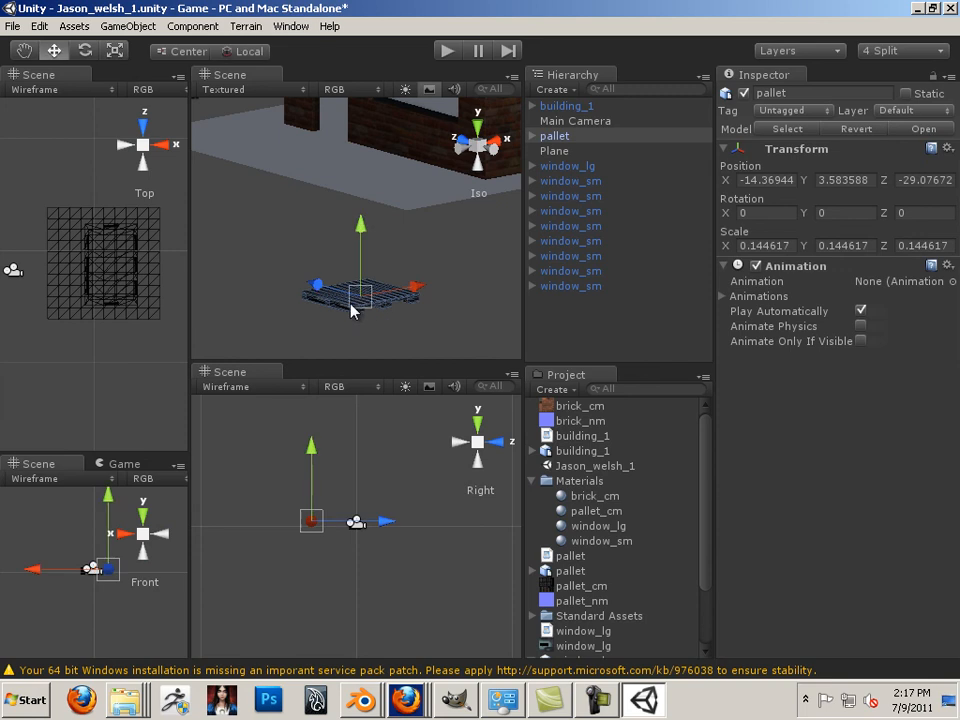
scroll(348, 484, "down", 3)
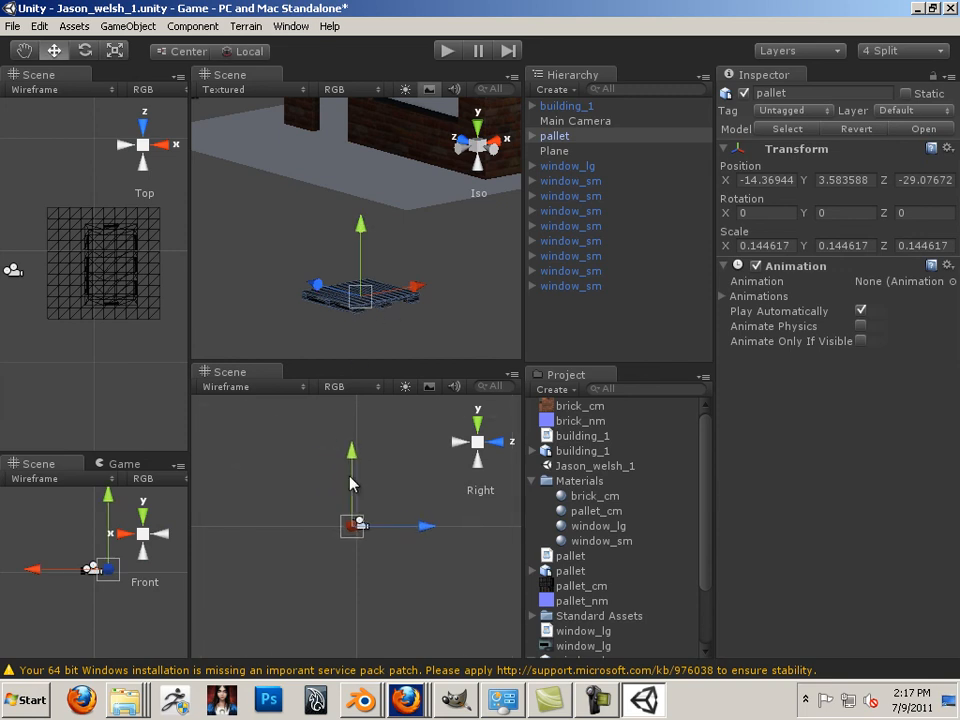
scroll(350, 483, "up", 10)
scroll(352, 471, "down", 6)
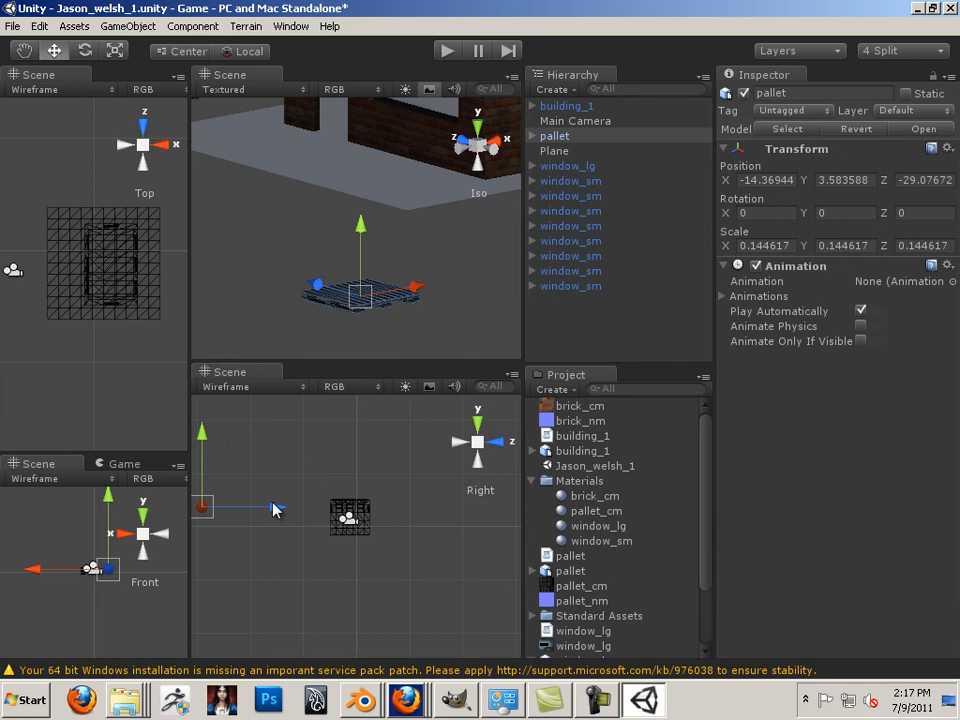
left_click_drag(274, 508, 424, 530)
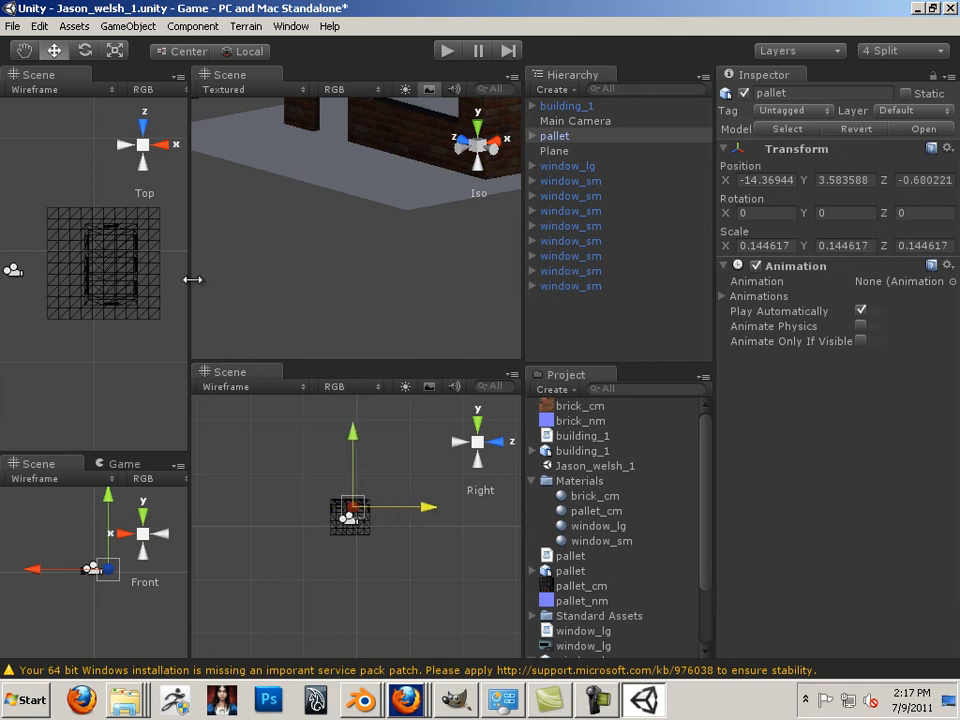
Slide the pallet along X to 15.27 beside the building, then reframe it
left_click_drag(191, 279, 333, 285)
scroll(137, 236, "down", 4)
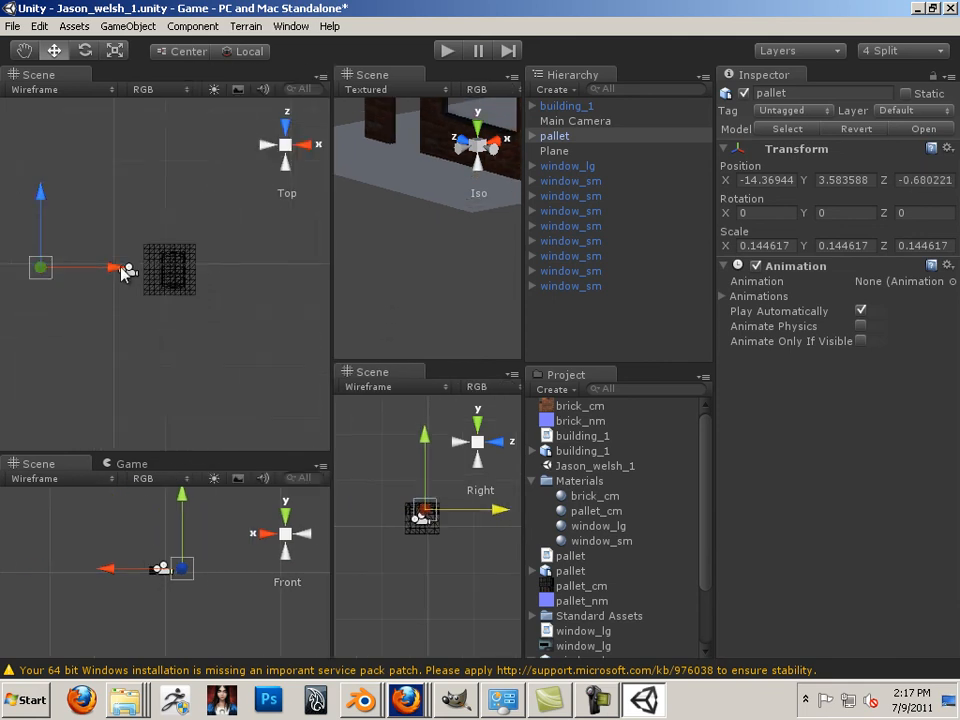
left_click_drag(124, 272, 268, 293)
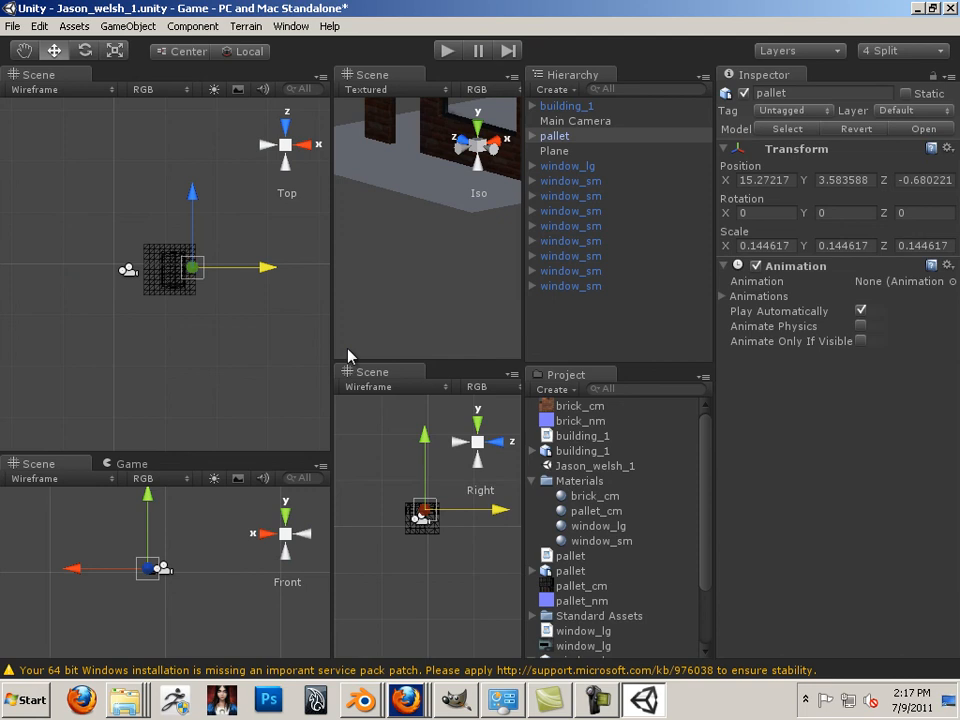
key("f")
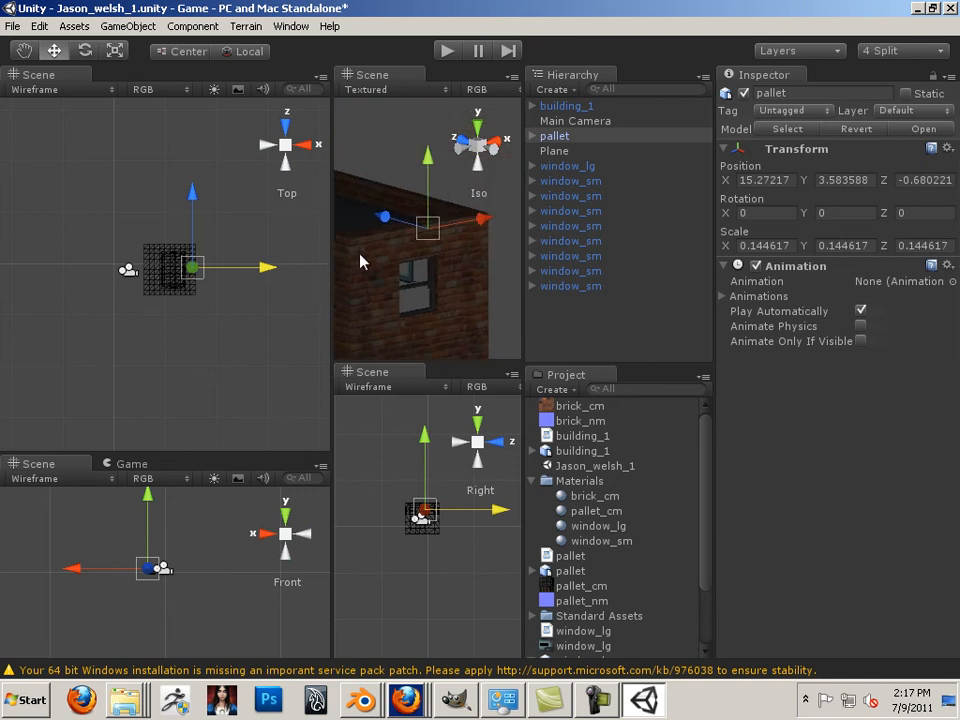
left_click_drag(333, 267, 189, 267)
left_click_drag(309, 204, 435, 476, "alt")
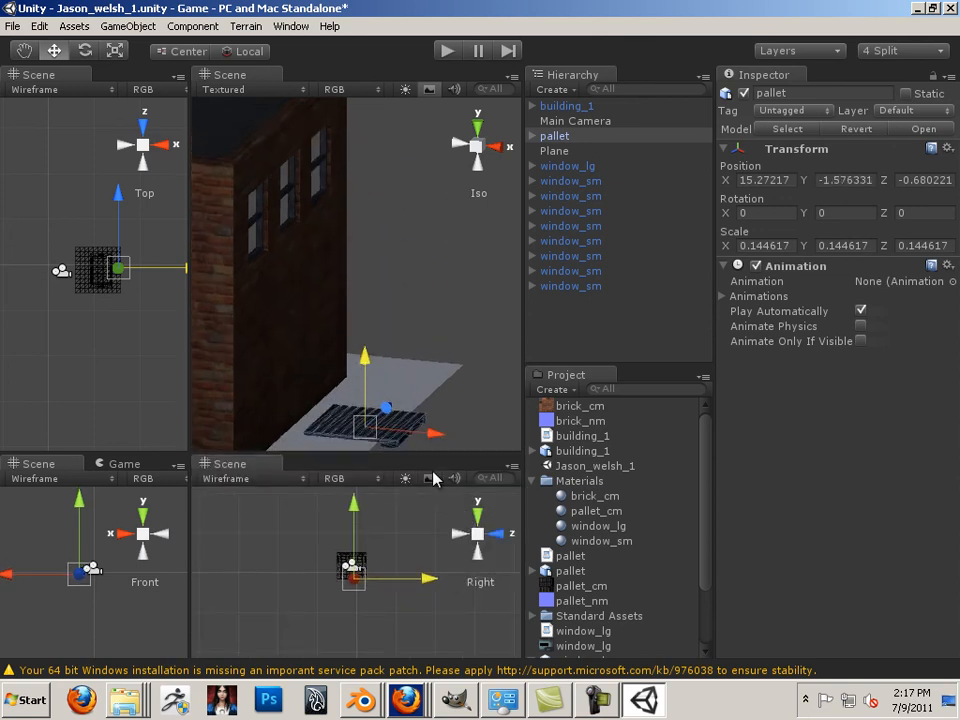
Slide the pallet along Z to about 0.74 at the building corner
left_click(539, 362)
scroll(441, 334, "down", 7)
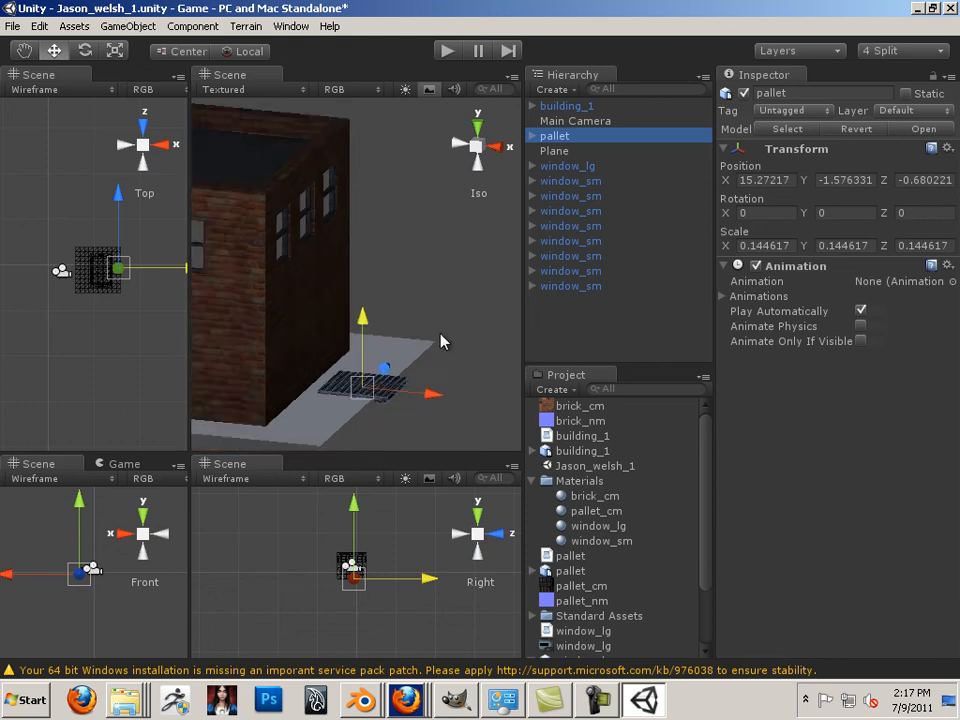
left_click_drag(425, 350, 238, 385, "alt")
right_click_drag(238, 385, 497, 371, "alt")
scroll(463, 358, "up", 4)
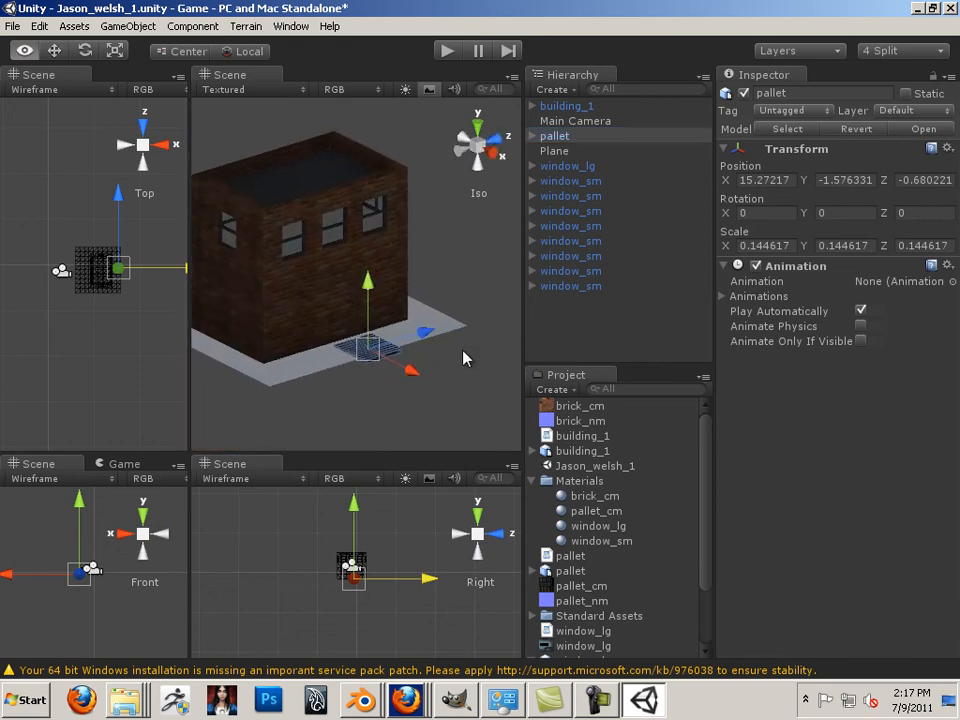
key("w")
left_click_drag(448, 348, 468, 347)
left_click_drag(409, 292, 409, 286)
Lower the pallet to Y -1.35 on the ground and select the pallet_cm material
scroll(422, 301, "up", 5)
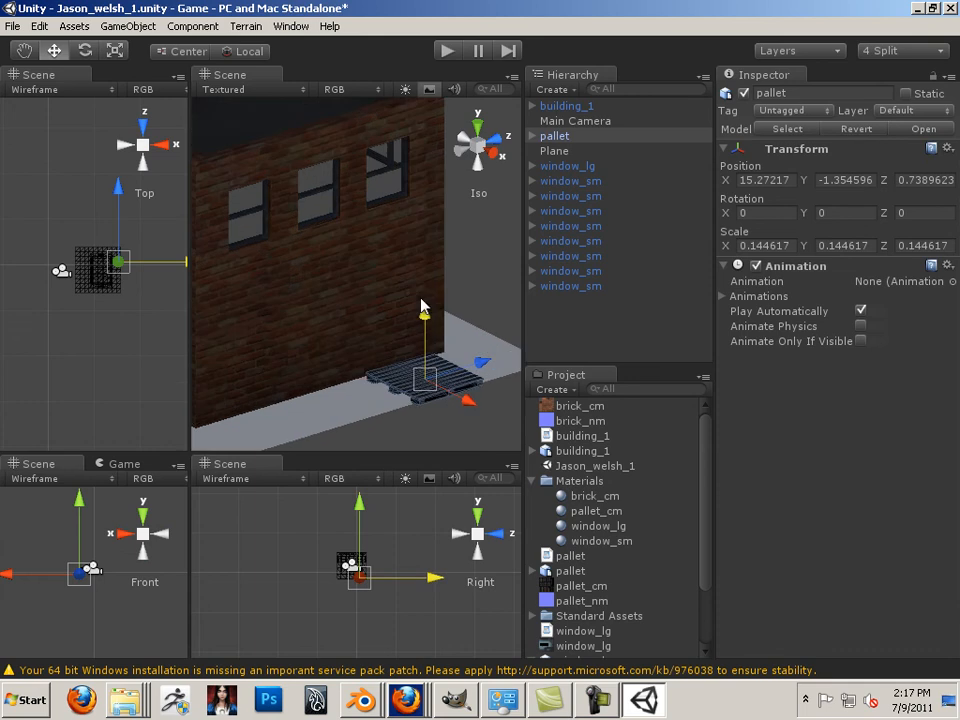
middle_click_drag(459, 352, 400, 249, "alt")
scroll(420, 306, "up", 5)
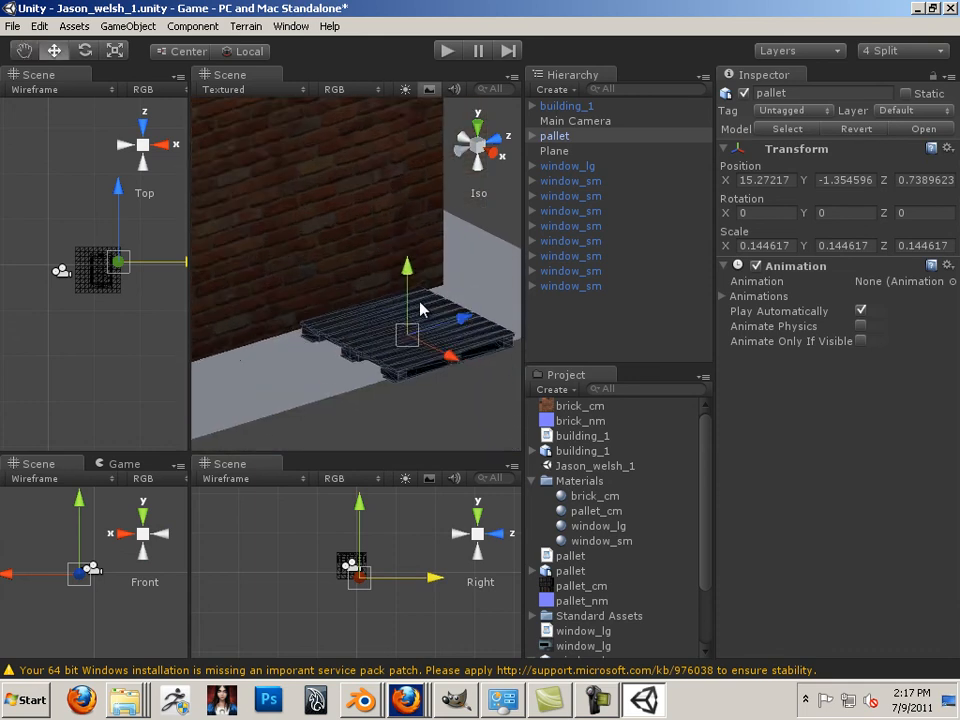
middle_click_drag(435, 321, 400, 180)
left_click_drag(399, 171, 388, 268, "alt")
middle_click_drag(395, 256, 248, 370)
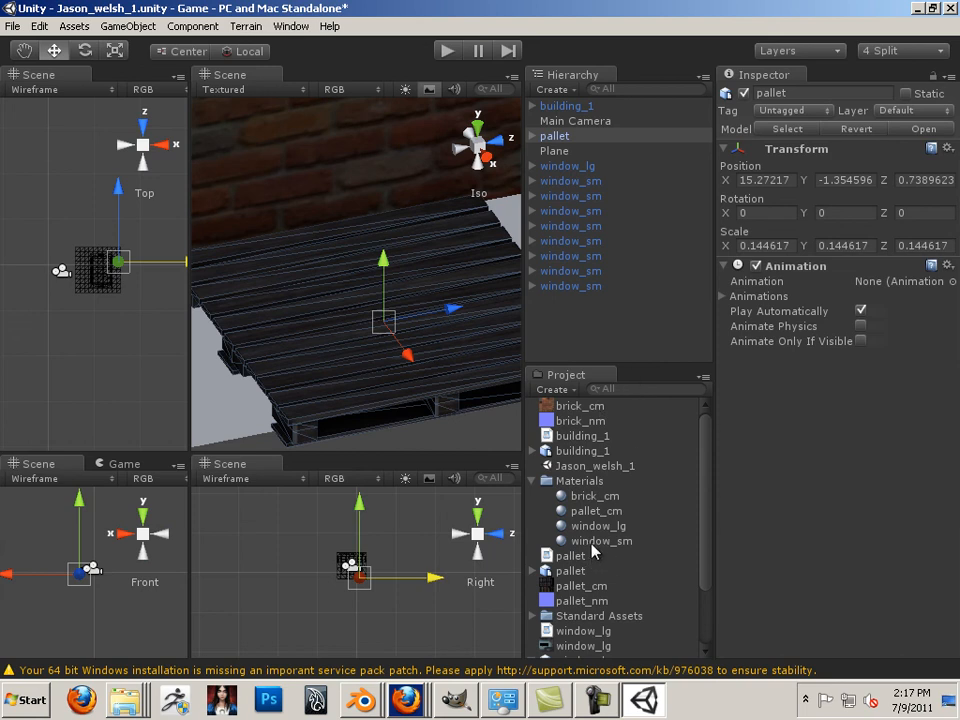
left_click(596, 510)
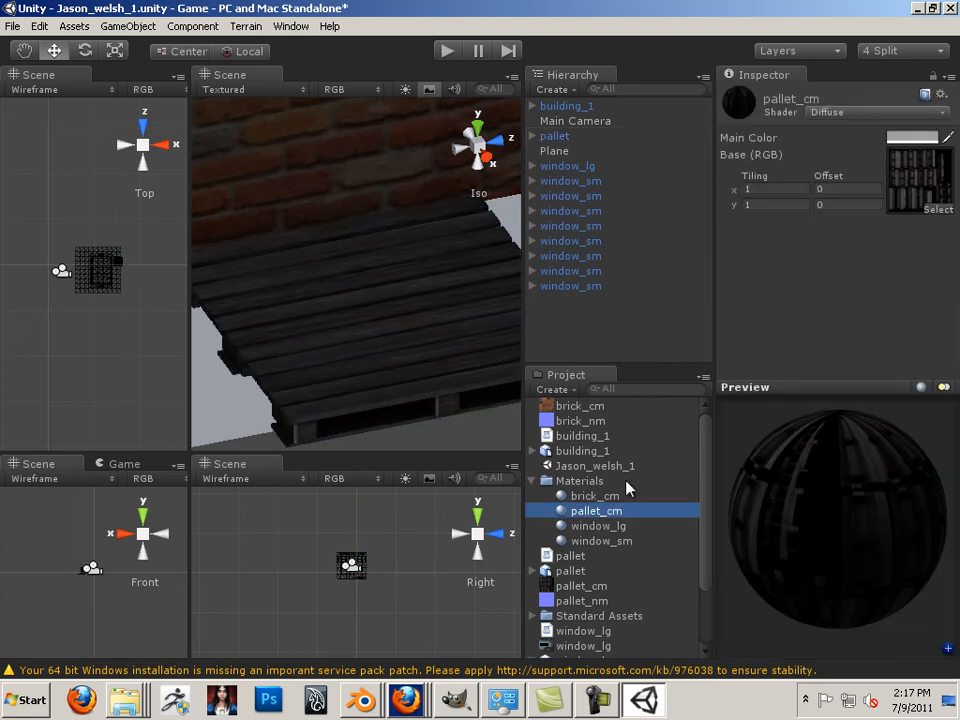
Give pallet_cm the Bumped Diffuse shader with pallet_nm as its normal map, fixing the texture type
left_click(899, 117)
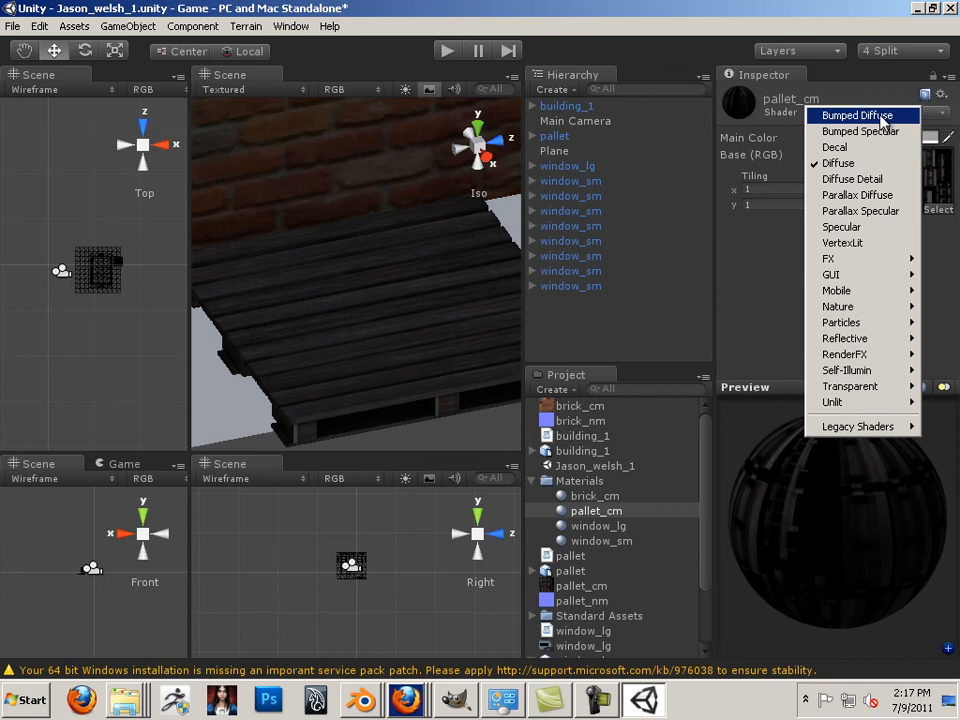
left_click(885, 117)
left_click(925, 286)
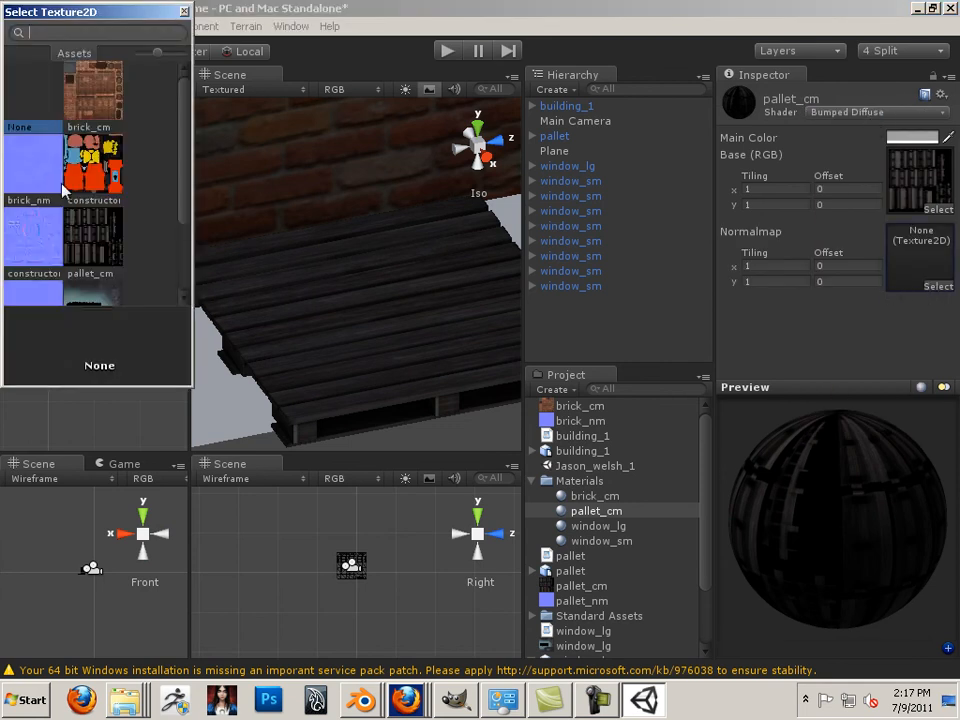
scroll(187, 170, "down", 3)
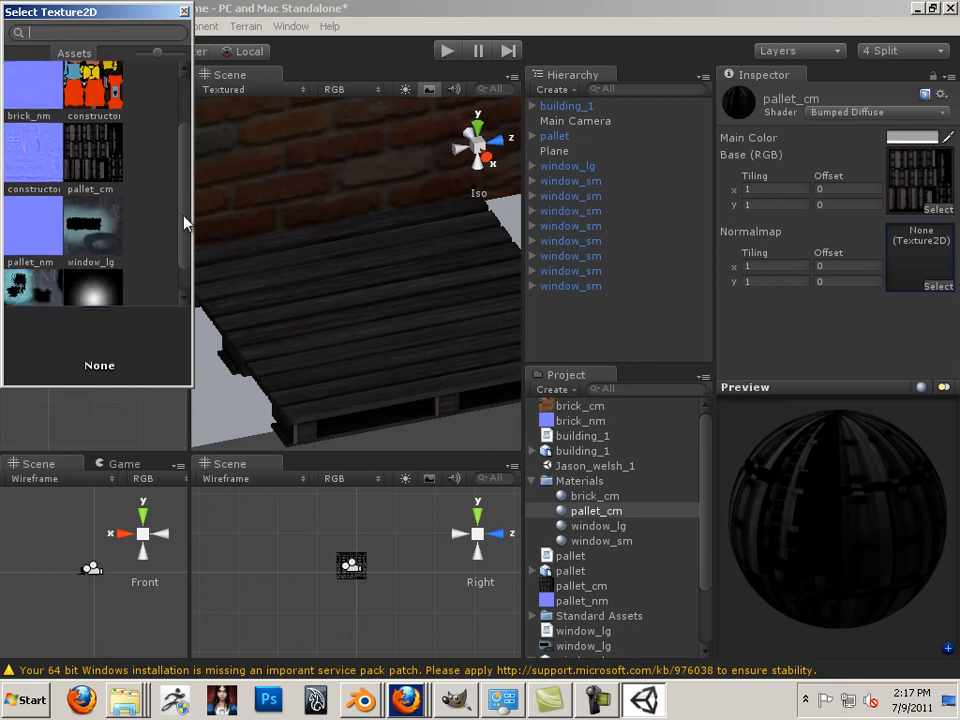
left_click(36, 195)
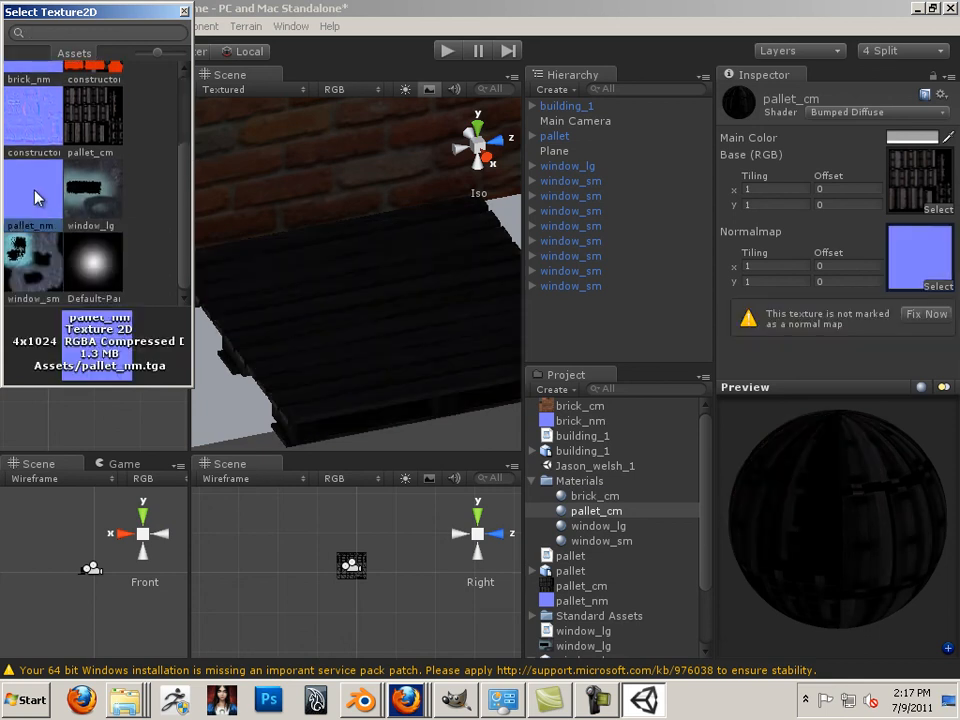
left_click(184, 17)
left_click(921, 314)
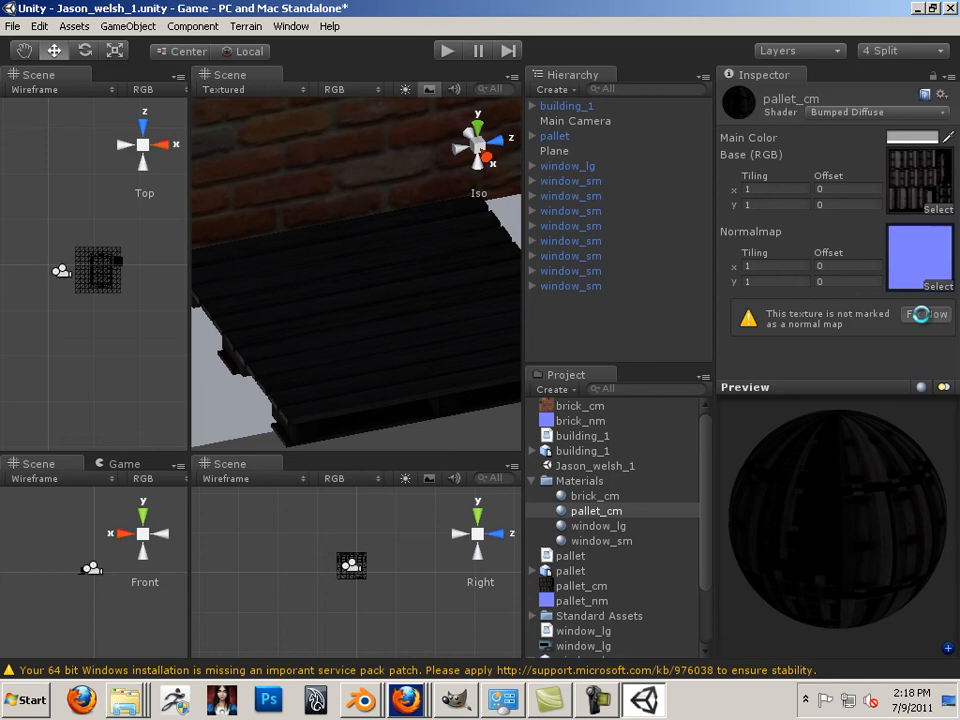